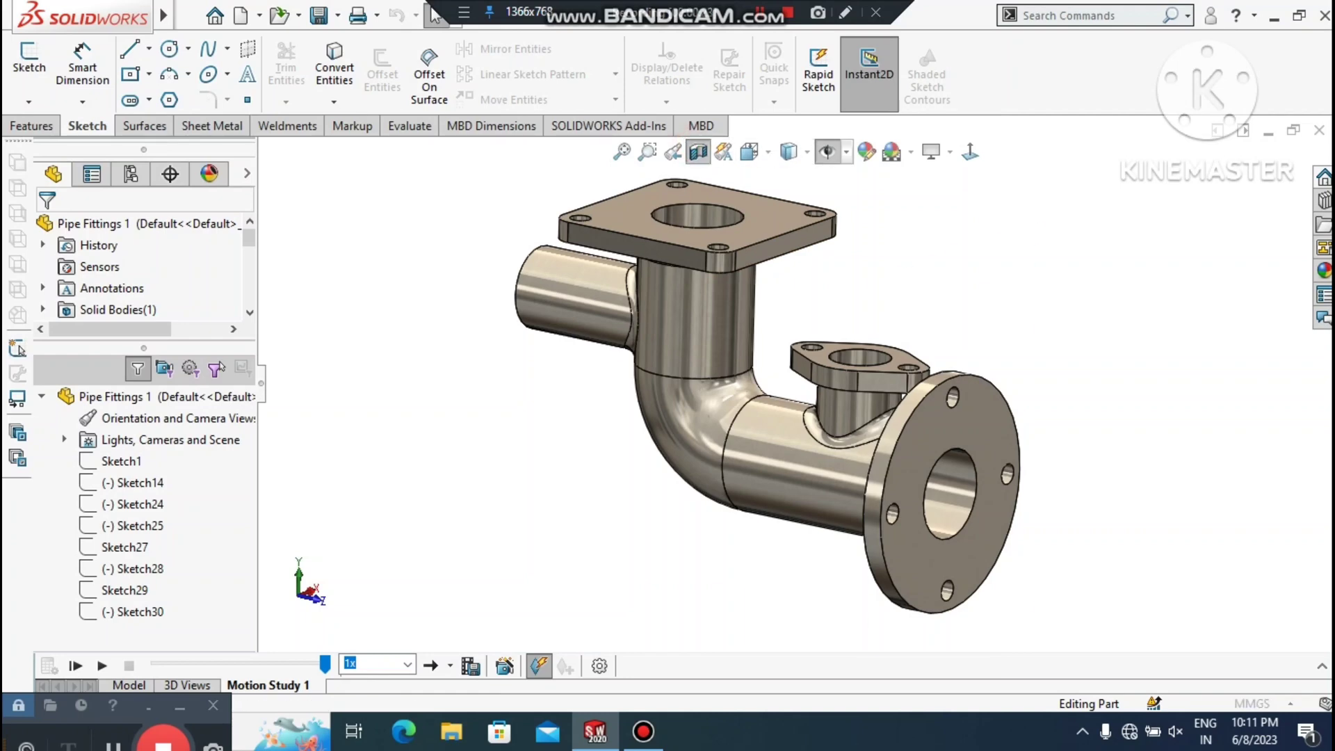
Inspect the finished pipe fitting's interior with a section view along the Right Plane, and restore the full view
{"action": "left_click", "coordinate": [698, 152]}
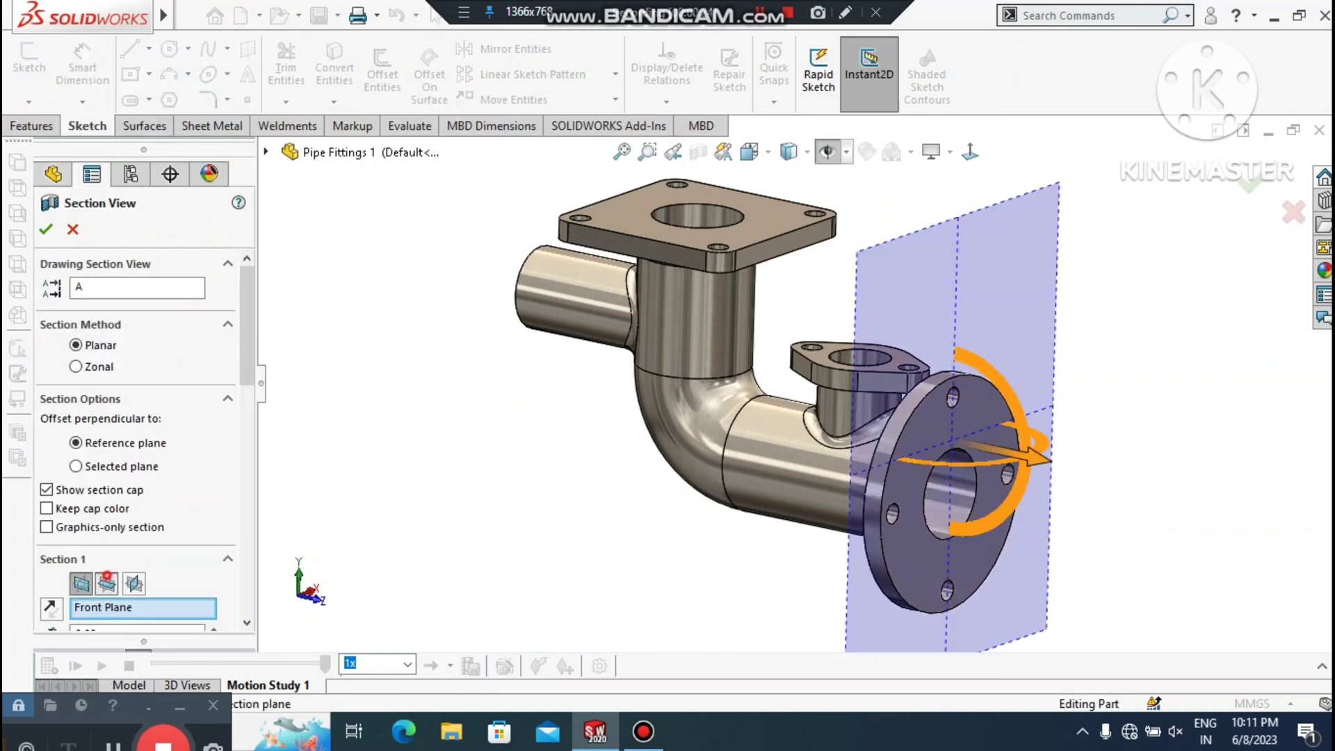
{"action": "left_click", "coordinate": [106, 583]}
{"action": "left_click", "coordinate": [134, 583]}
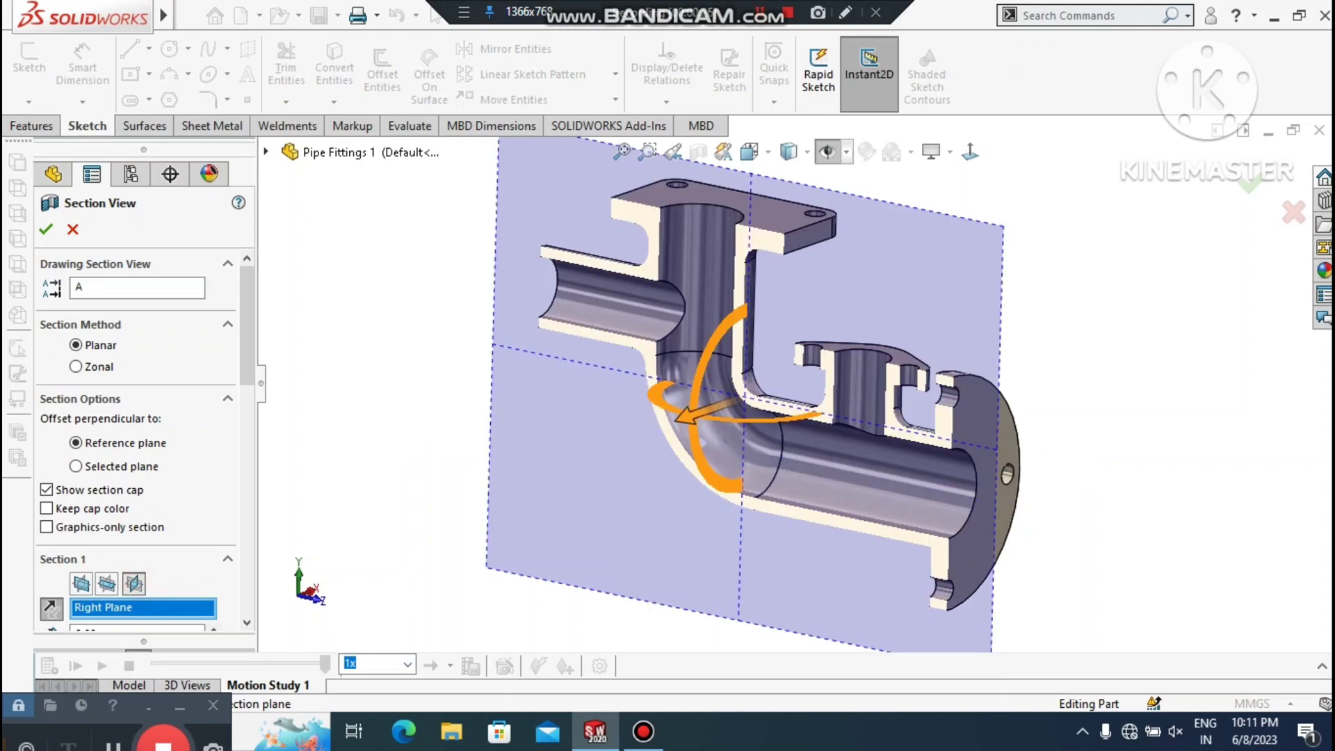
{"action": "left_click", "coordinate": [46, 230]}
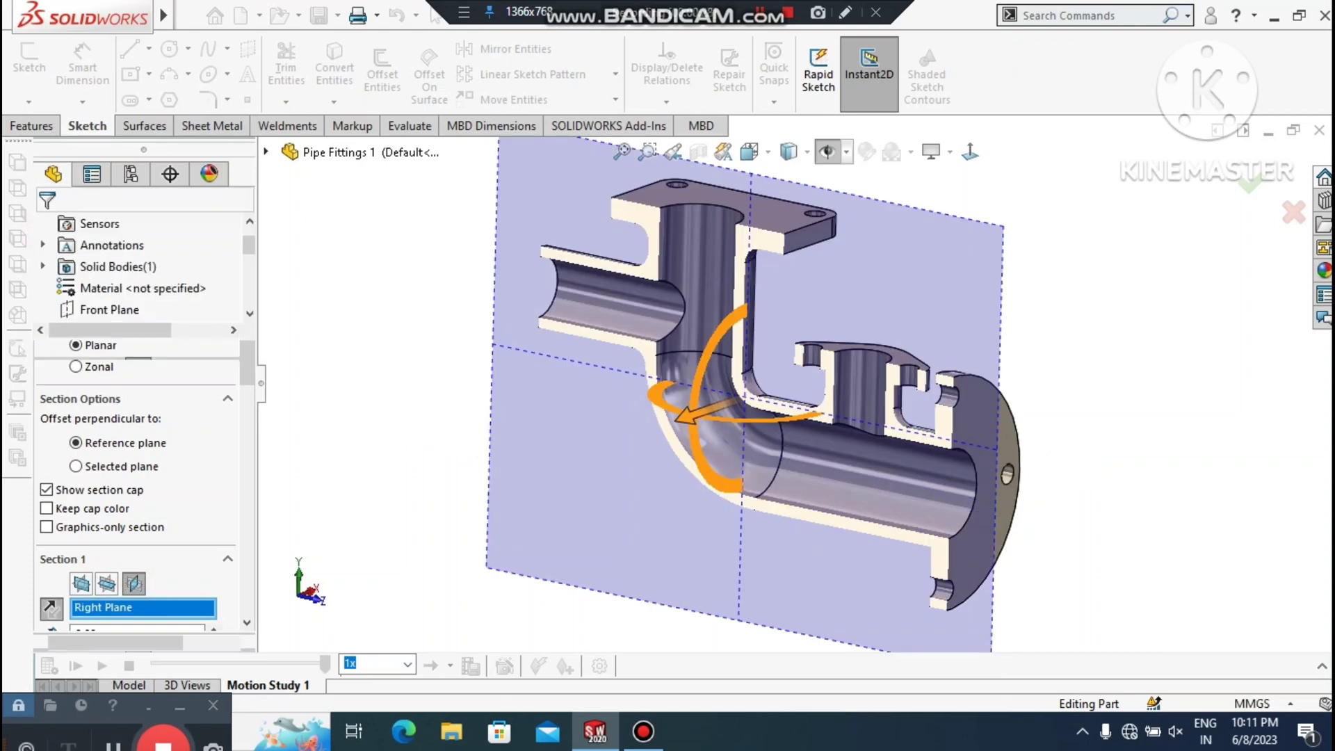
{"action": "mouse_move", "coordinate": [723, 418]}
{"action": "middle_mouse_down"}
{"action": "mouse_move", "coordinate": [785, 327]}
{"action": "mouse_move", "coordinate": [738, 407]}
{"action": "middle_mouse_up"}
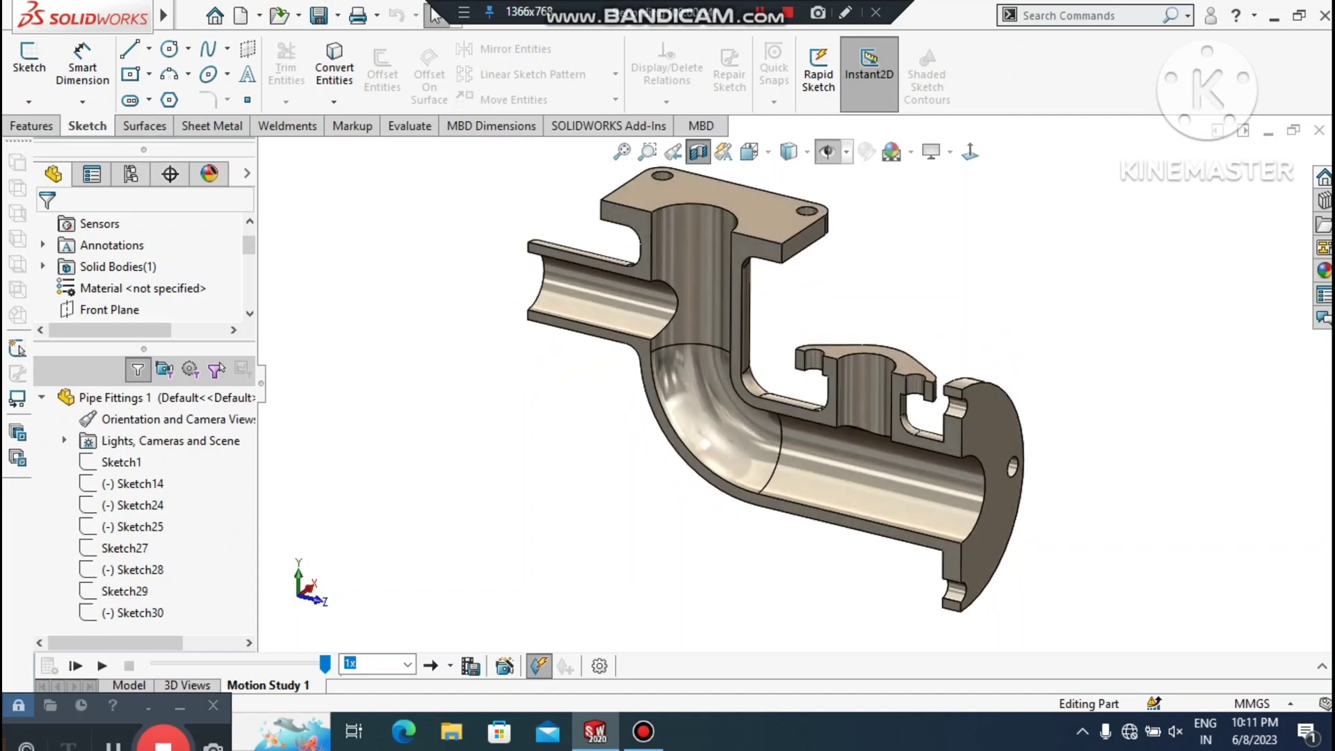
{"action": "left_click", "coordinate": [698, 151]}
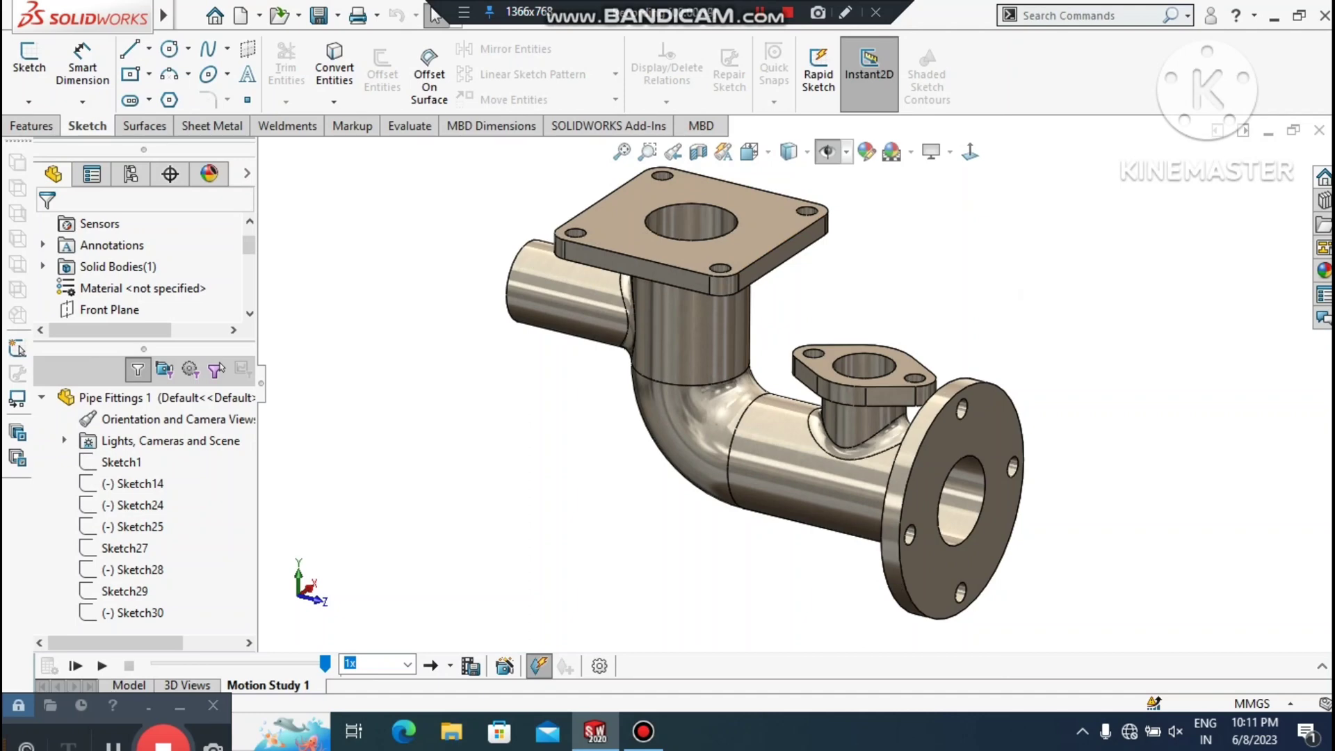
{"action": "scroll", "coordinate": [901, 410], "scroll_direction": "down", "scroll_amount": 1}
{"action": "scroll", "coordinate": [901, 411], "scroll_direction": "up", "scroll_amount": 1}
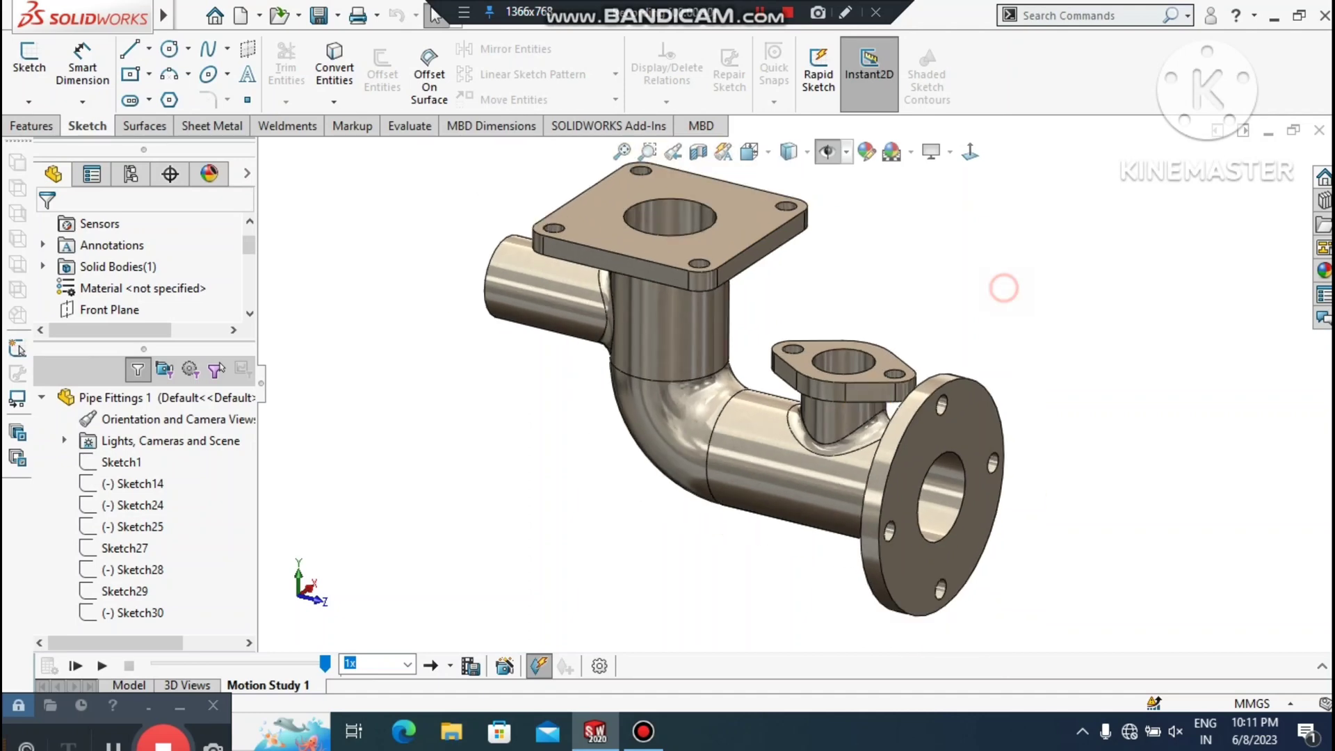
Create a new part document and set its scene to Plain White
{"action": "left_click", "coordinate": [189, 16]}
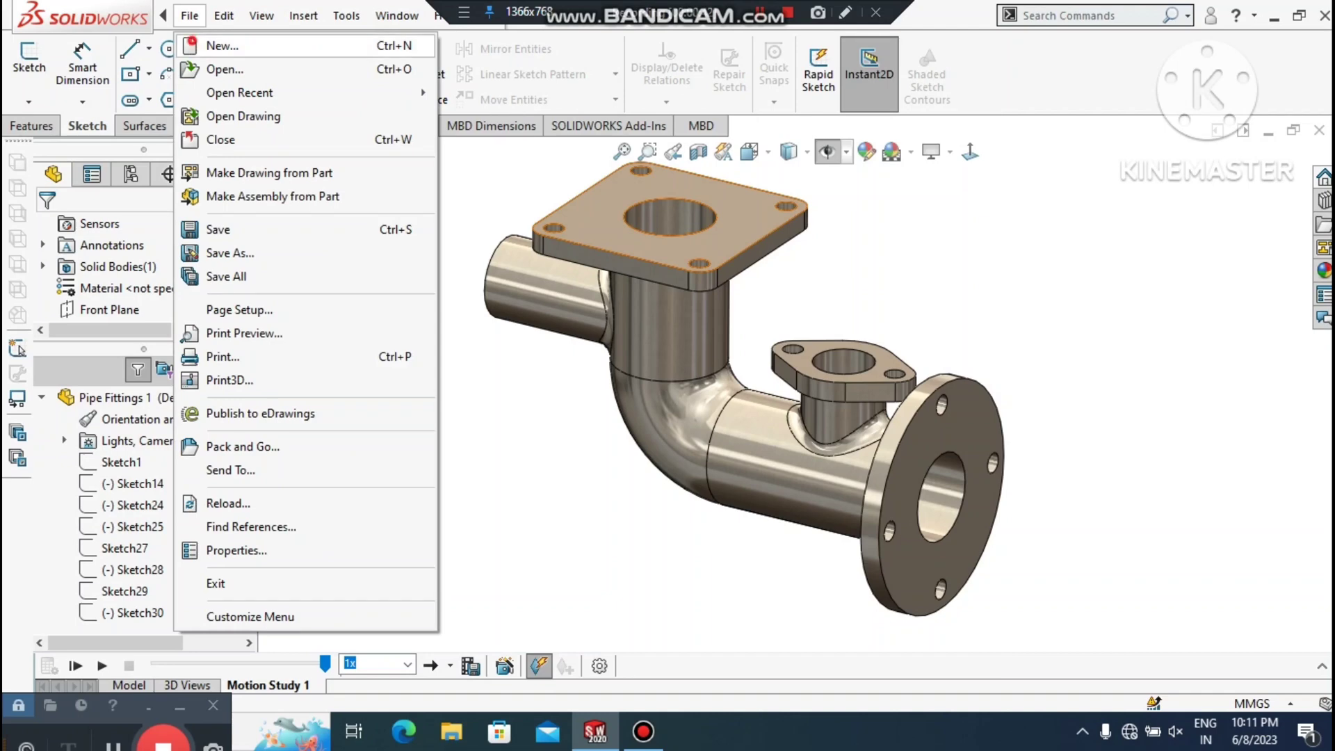
{"action": "left_click", "coordinate": [223, 46]}
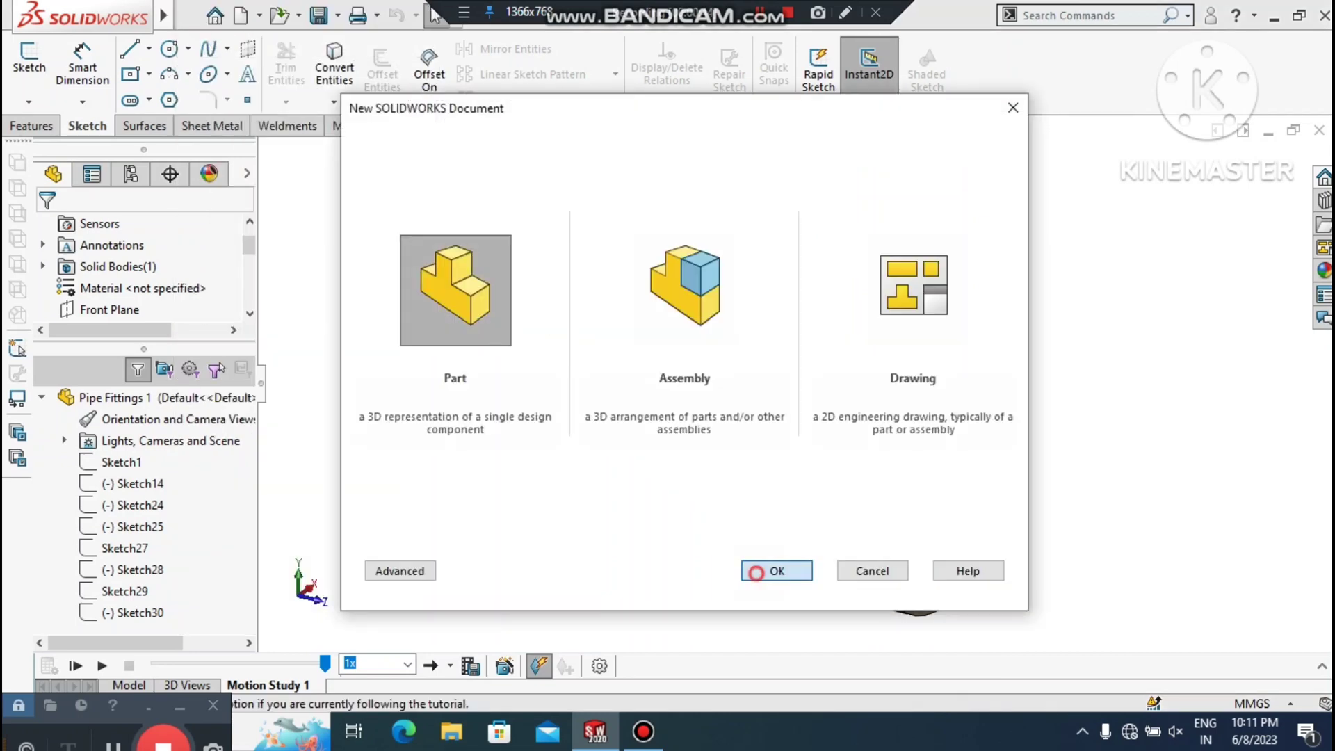
{"action": "left_click", "coordinate": [755, 571]}
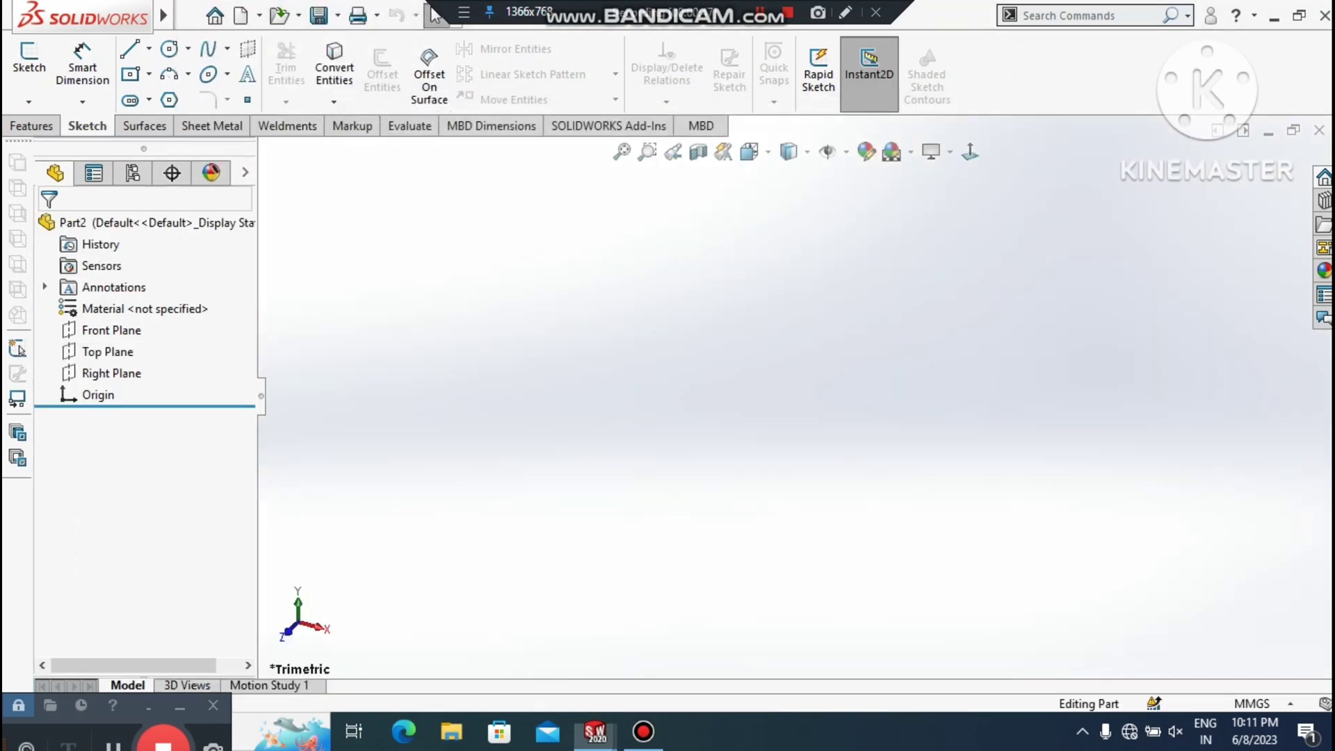
{"action": "left_click", "coordinate": [910, 151]}
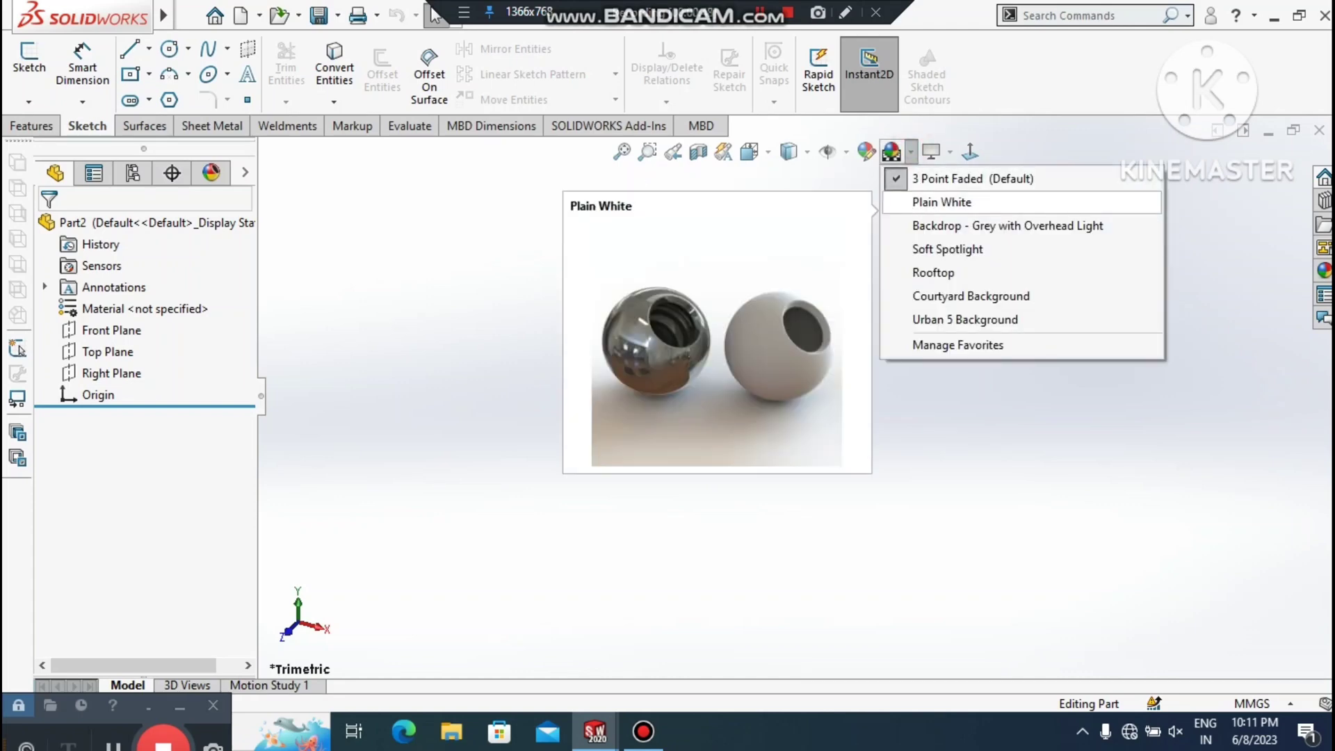
{"action": "left_click", "coordinate": [941, 202]}
Sketch on the Front Plane a horizontal line about 121 mm long from the origin and a vertical line about 70 mm up from its end
{"action": "left_click", "coordinate": [104, 372]}
{"action": "right_click", "coordinate": [104, 373]}
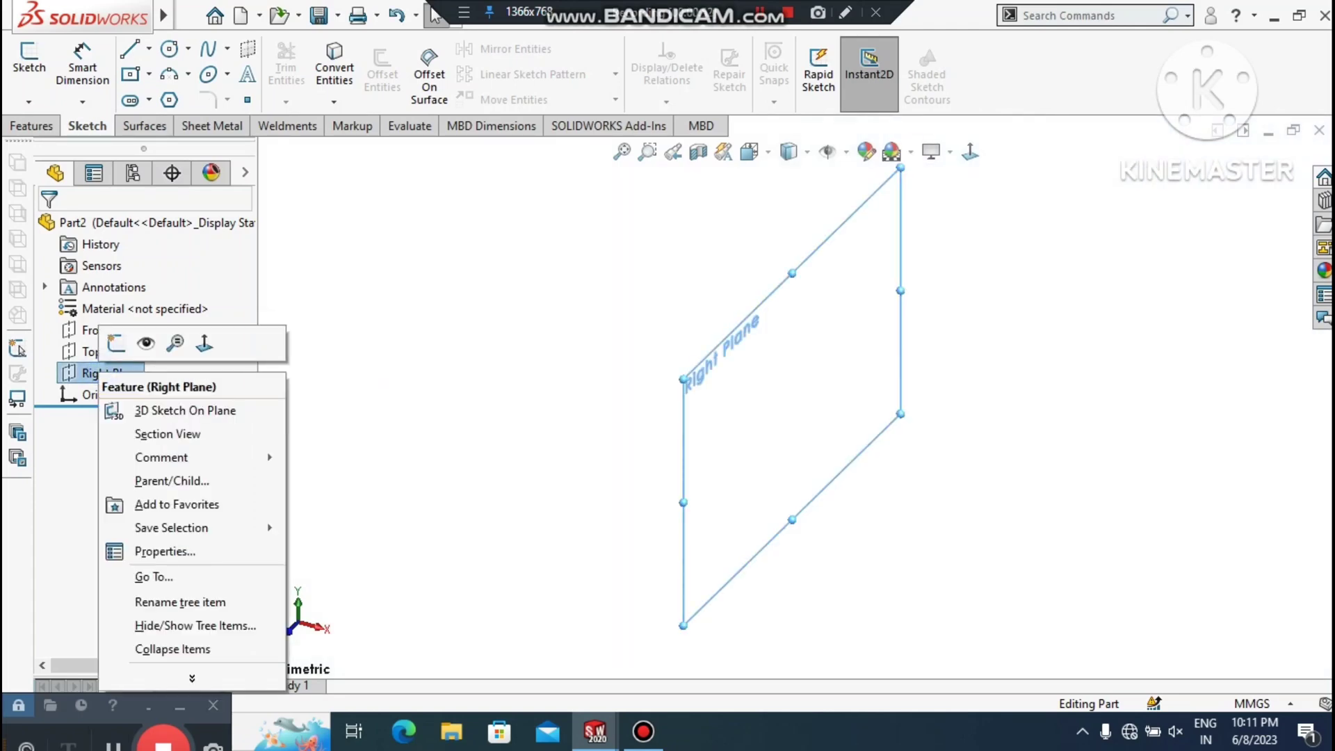
{"action": "left_click", "coordinate": [84, 331]}
{"action": "right_click", "coordinate": [83, 331]}
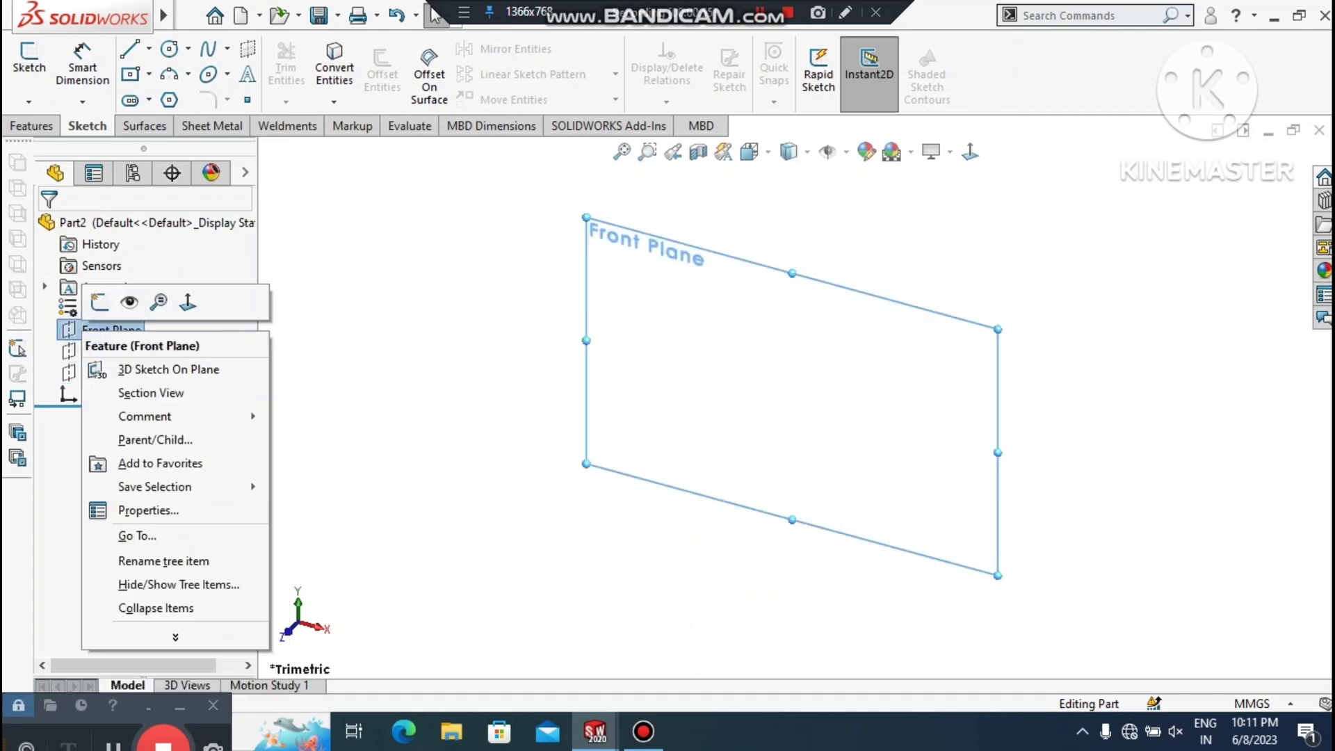
{"action": "left_click", "coordinate": [100, 301]}
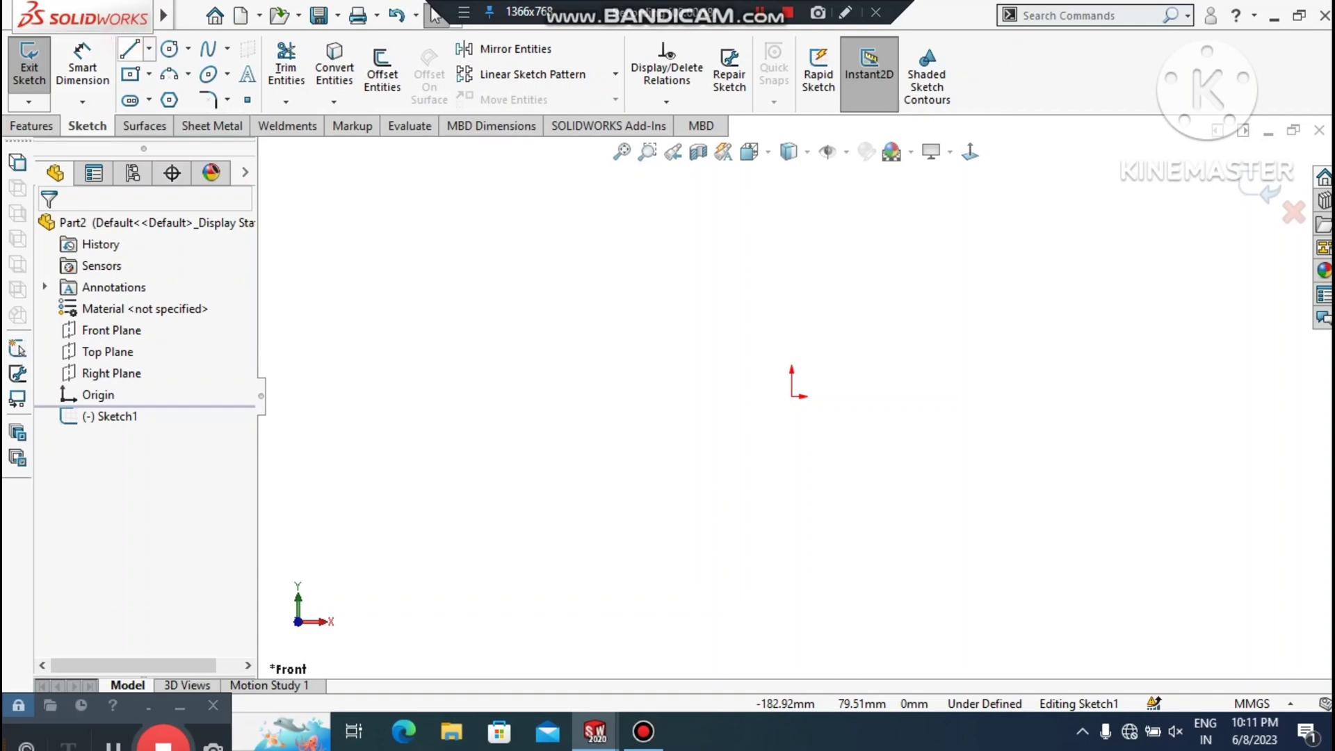
{"action": "left_click", "coordinate": [128, 49]}
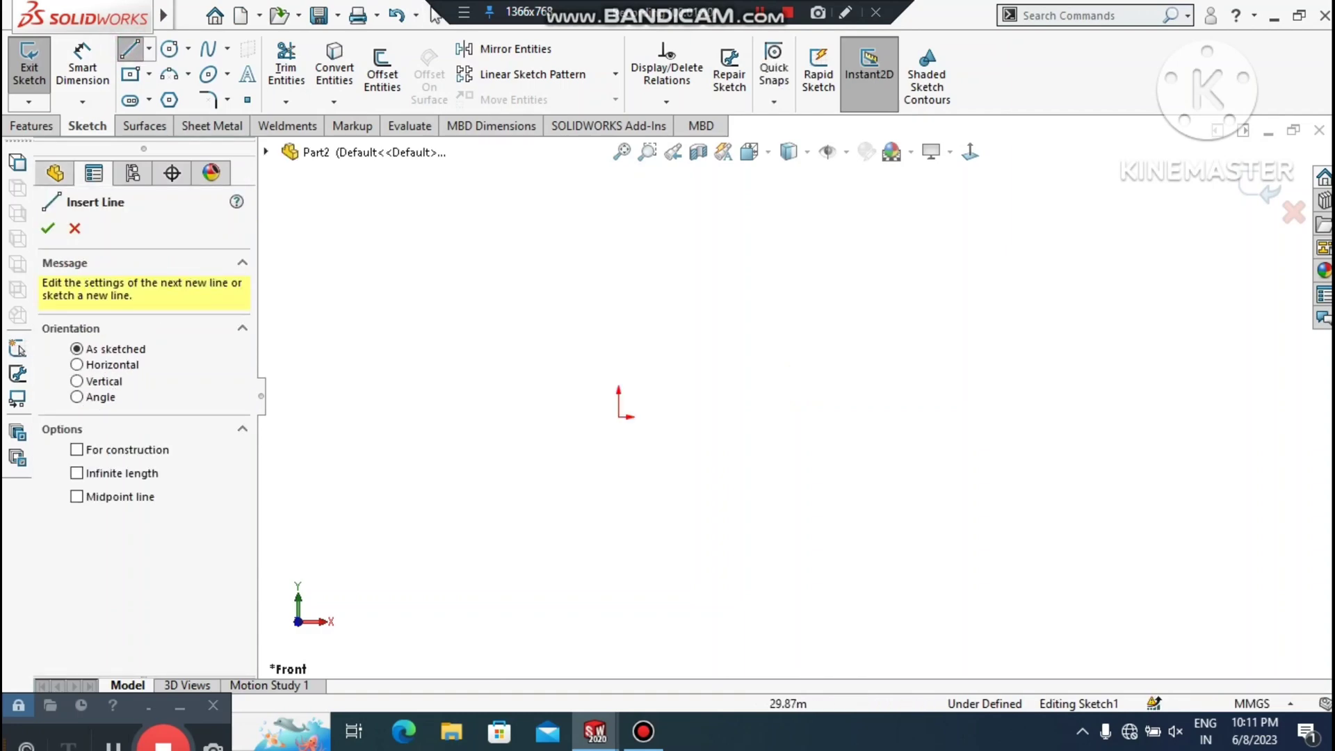
{"action": "left_click", "coordinate": [620, 417]}
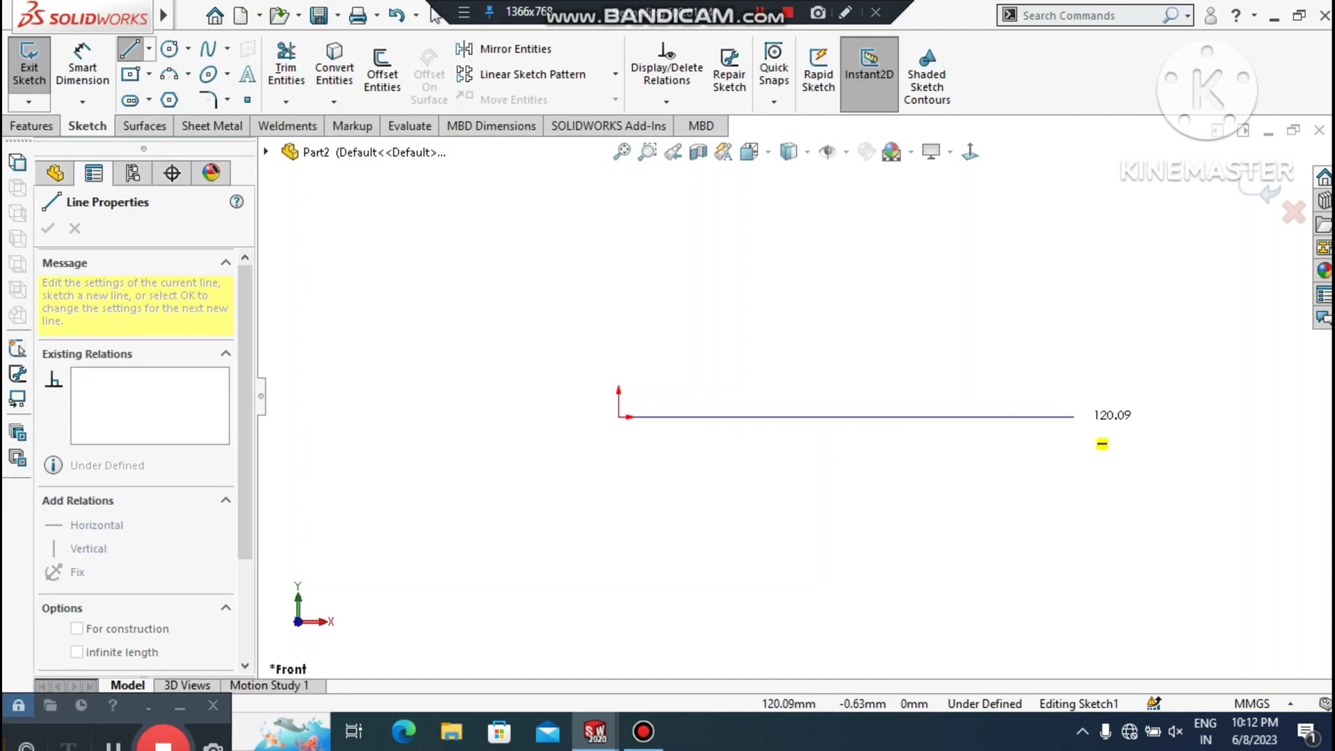
{"action": "left_click", "coordinate": [1078, 417]}
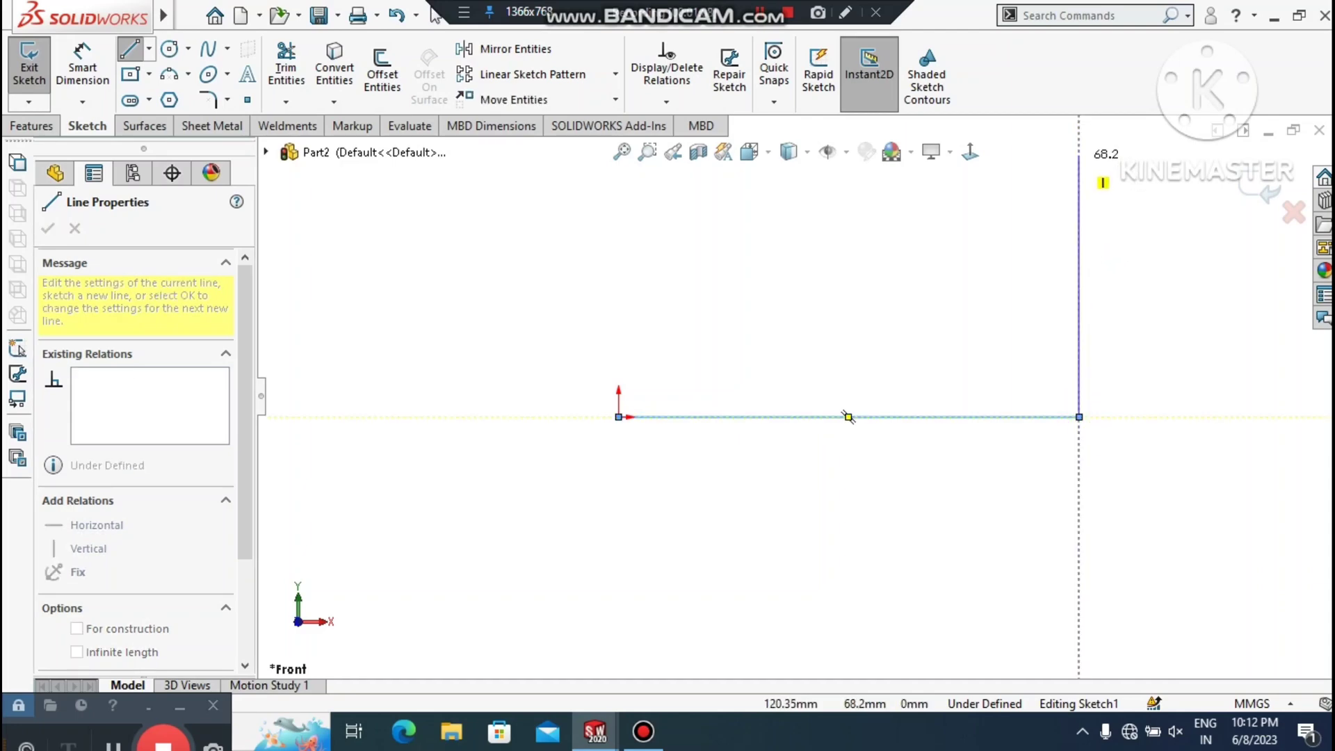
{"action": "left_click", "coordinate": [1078, 148]}
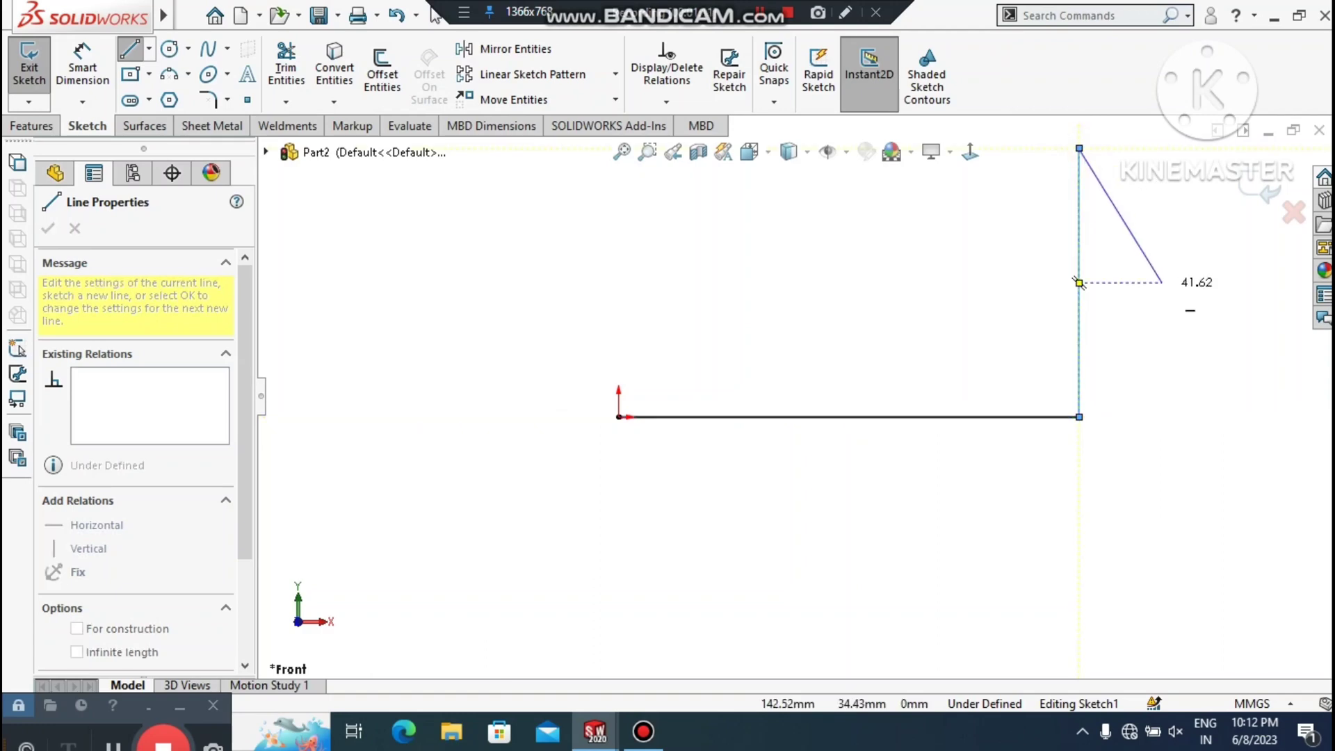
{"action": "key", "text": "Escape"}
{"action": "key", "text": "Escape"}
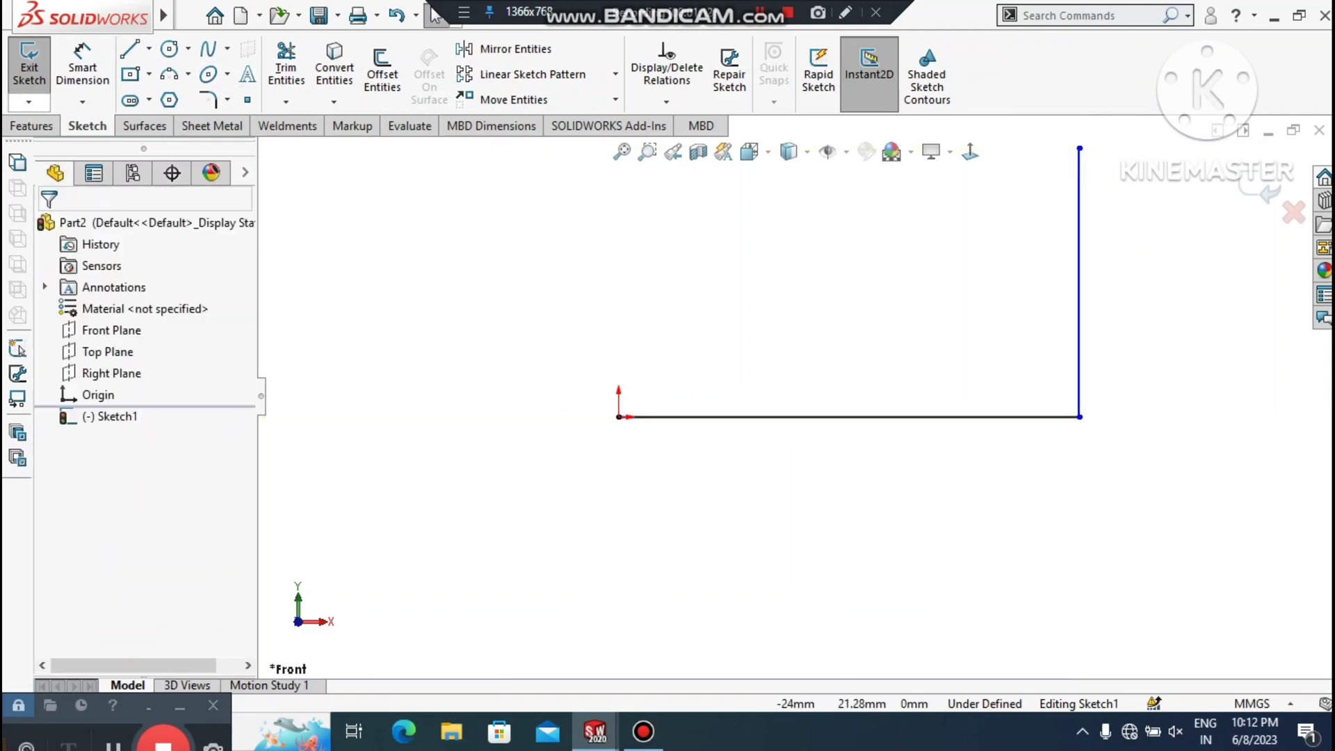
Dimension the horizontal line's length as 75 mm
{"action": "left_click", "coordinate": [82, 66]}
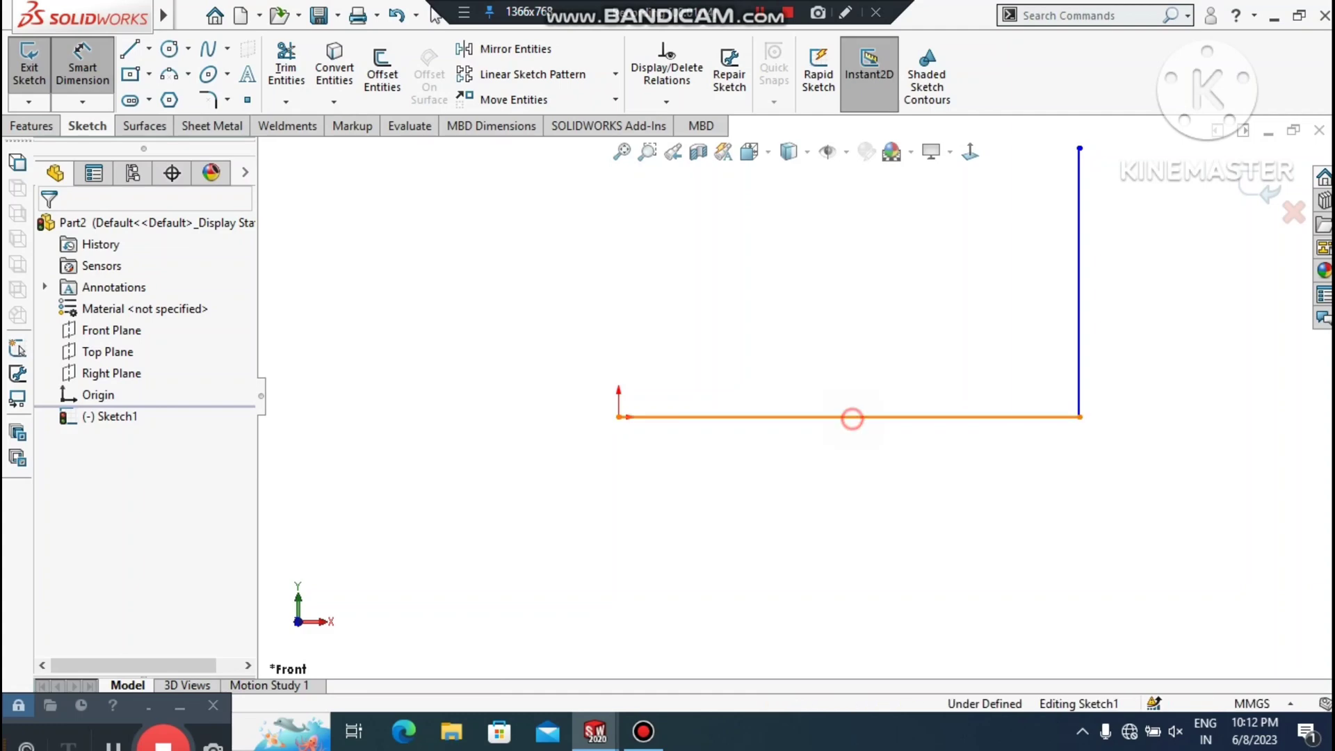
{"action": "left_click", "coordinate": [852, 418]}
{"action": "left_click", "coordinate": [866, 470]}
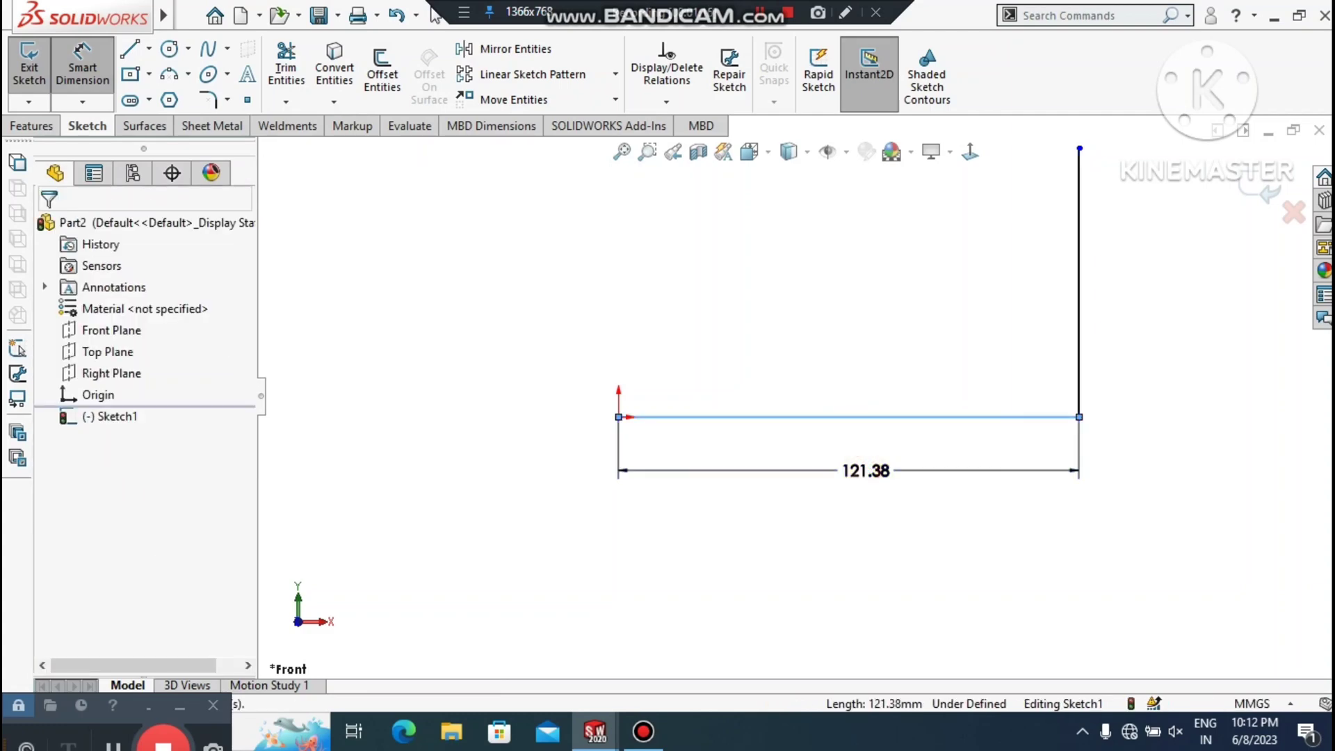
{"action": "type", "text": "75"}
{"action": "key", "text": "Return"}
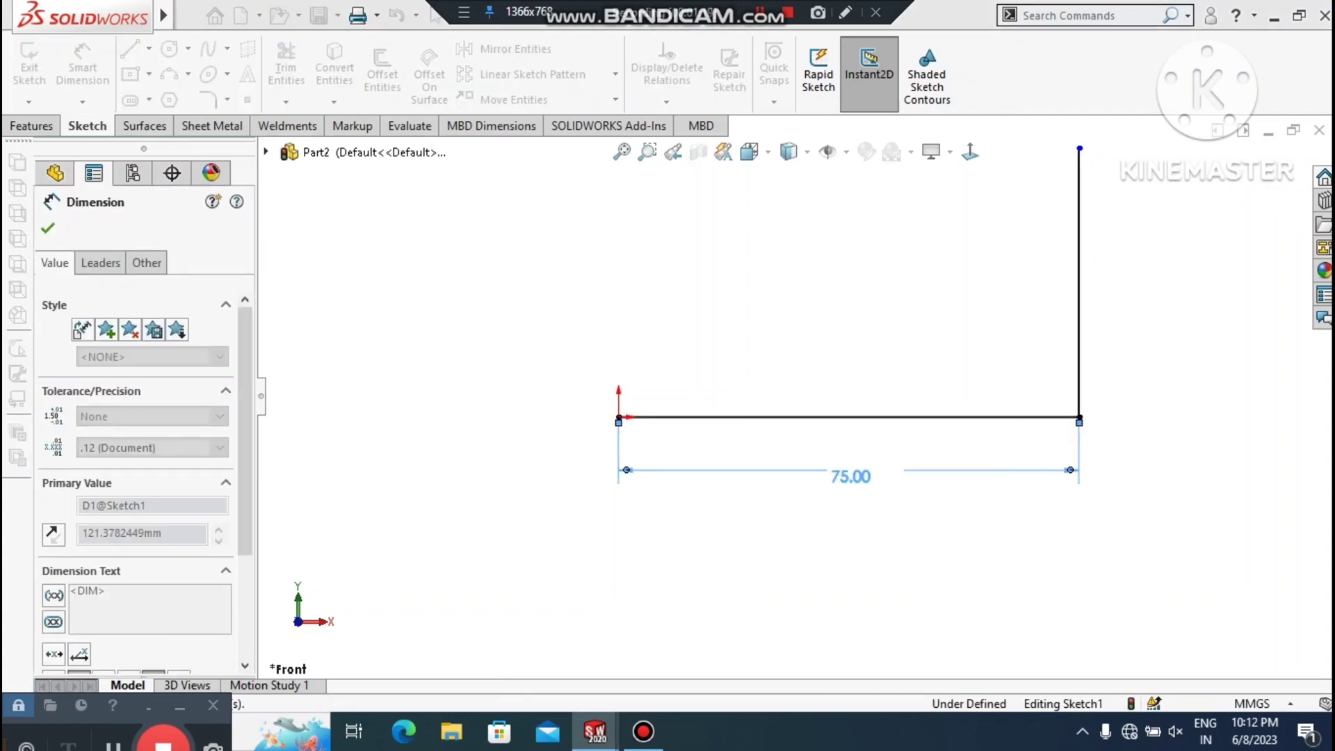
{"action": "left_click", "coordinate": [1124, 479]}
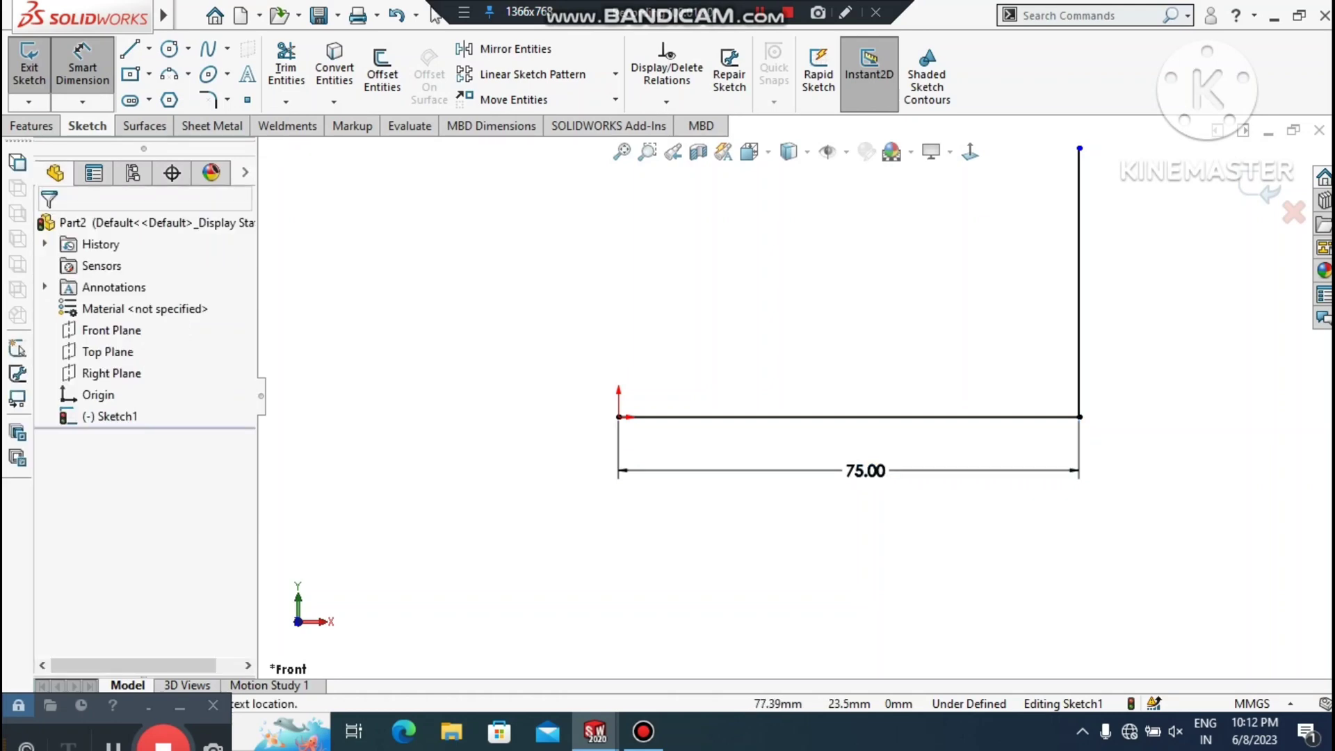
Dimension the vertical line's length as 55 mm
{"action": "left_click", "coordinate": [1078, 288]}
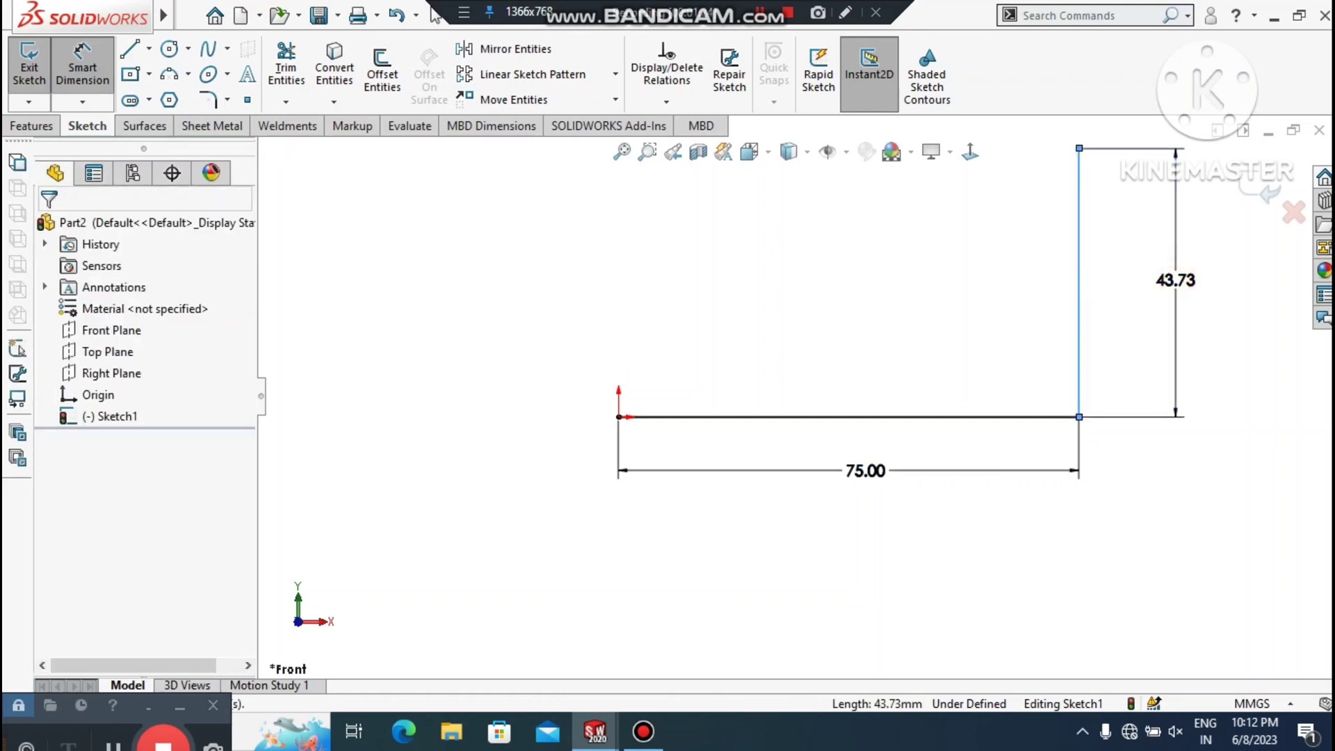
{"action": "left_click", "coordinate": [1175, 280]}
{"action": "type", "text": "55"}
{"action": "key", "text": "Return"}
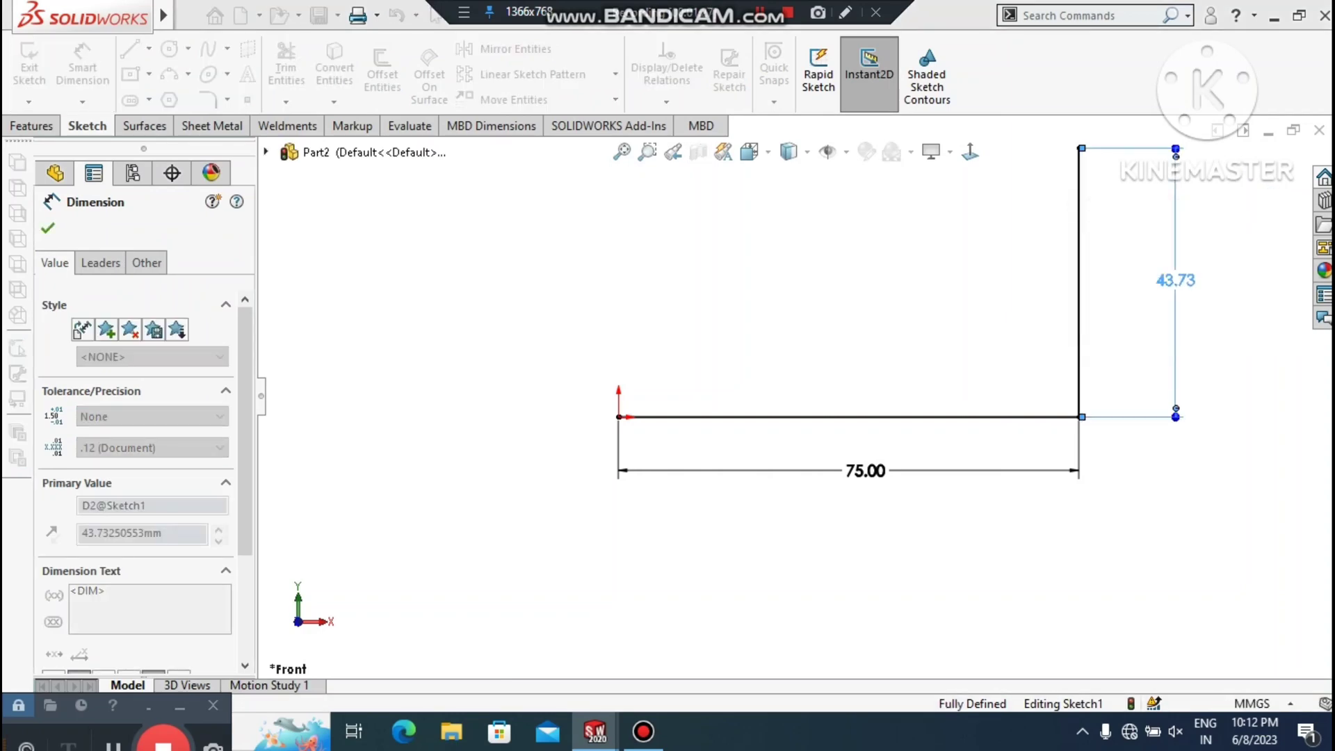
{"action": "scroll", "coordinate": [1181, 260], "scroll_direction": "up", "scroll_amount": 3}
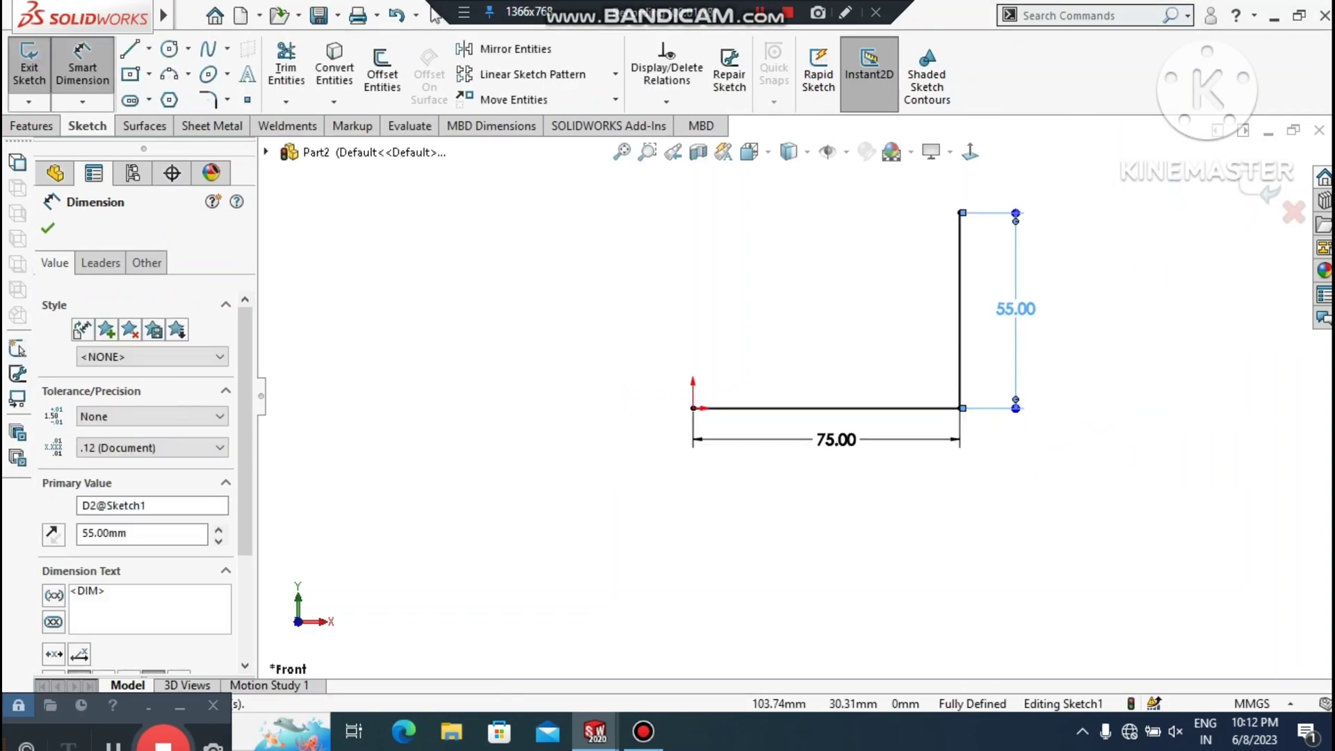
{"action": "scroll", "coordinate": [911, 188], "scroll_direction": "down", "scroll_amount": 1}
{"action": "left_click", "coordinate": [1140, 510]}
{"action": "scroll", "coordinate": [983, 503], "scroll_direction": "down", "scroll_amount": 1}
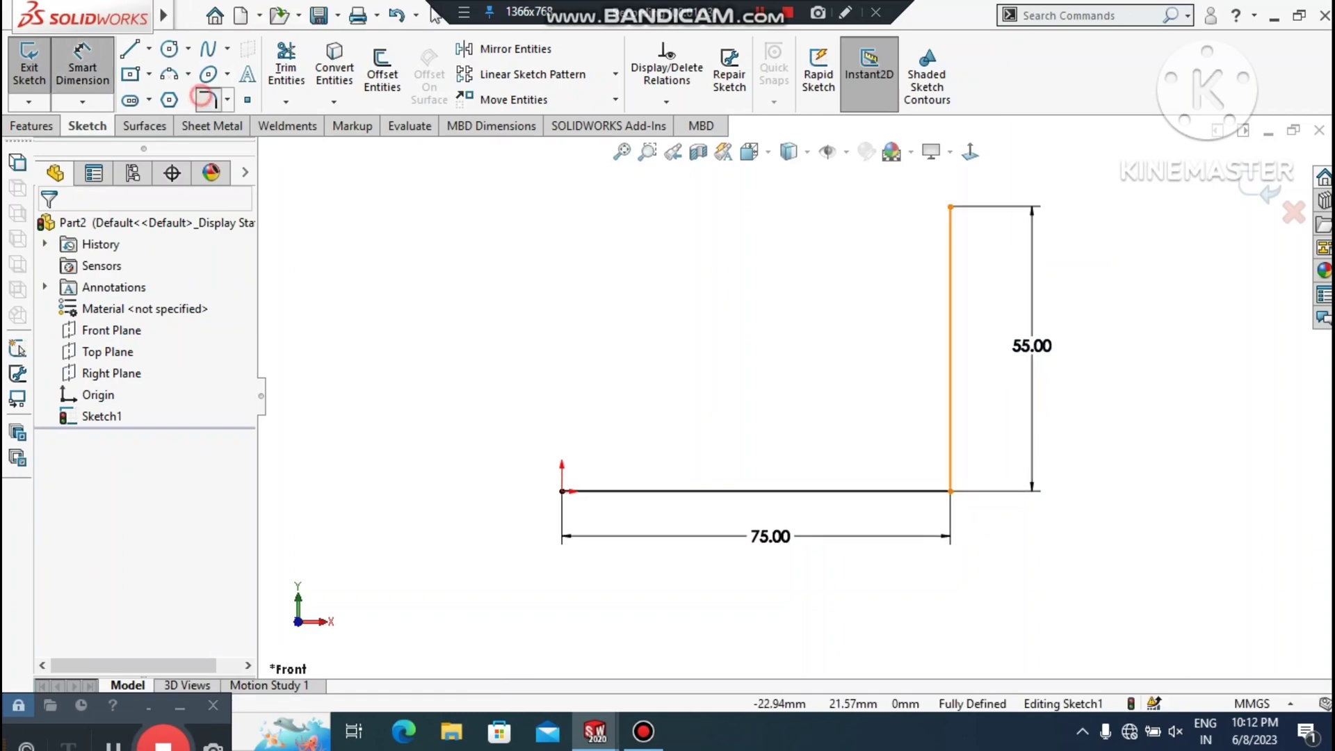
Round the corner between the two lines with an 18.75 mm sketch fillet
{"action": "left_click", "coordinate": [208, 99]}
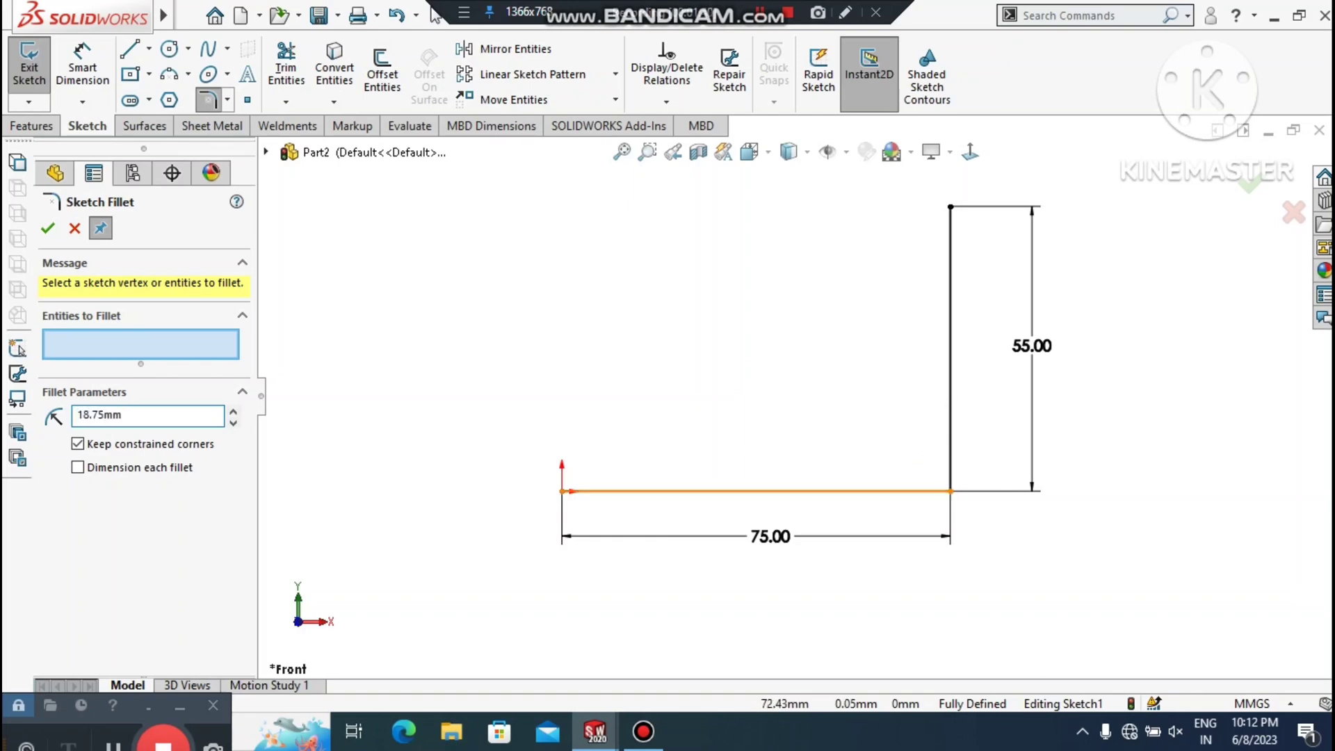
{"action": "left_click", "coordinate": [951, 491]}
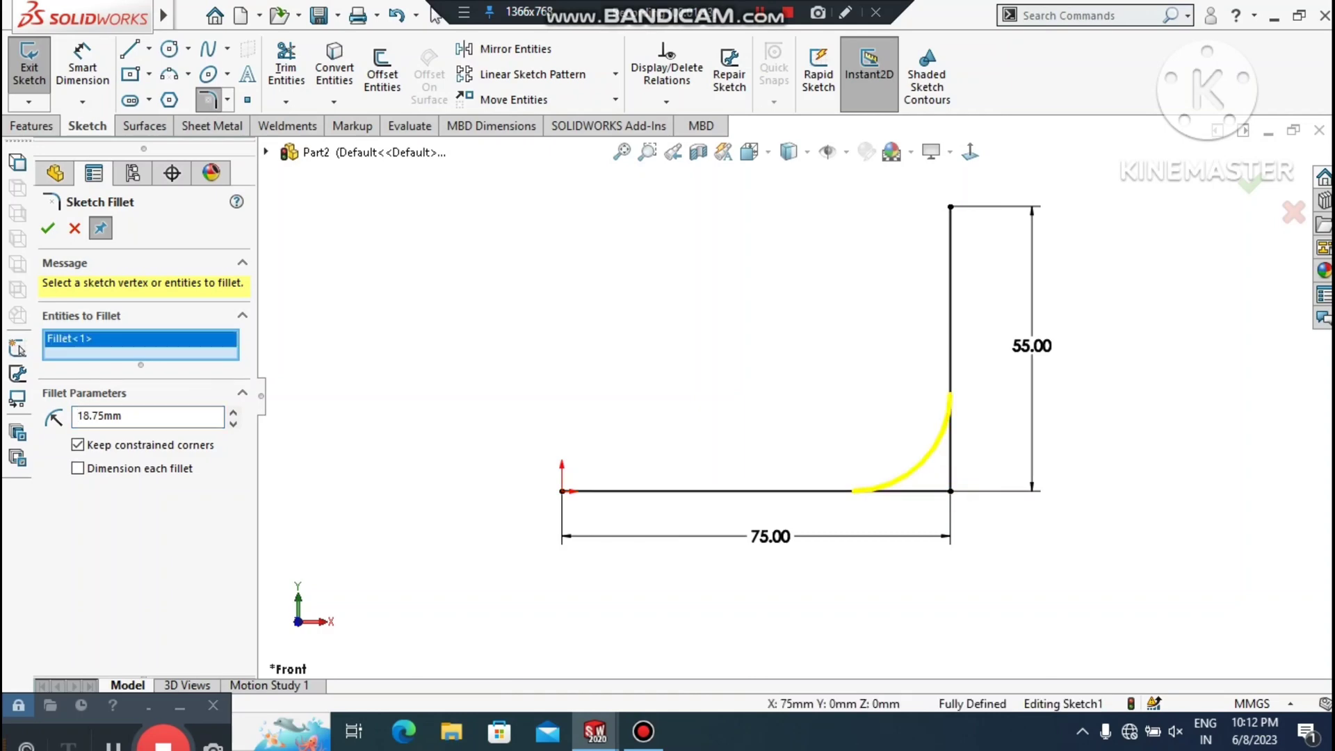
{"action": "left_click", "coordinate": [48, 228]}
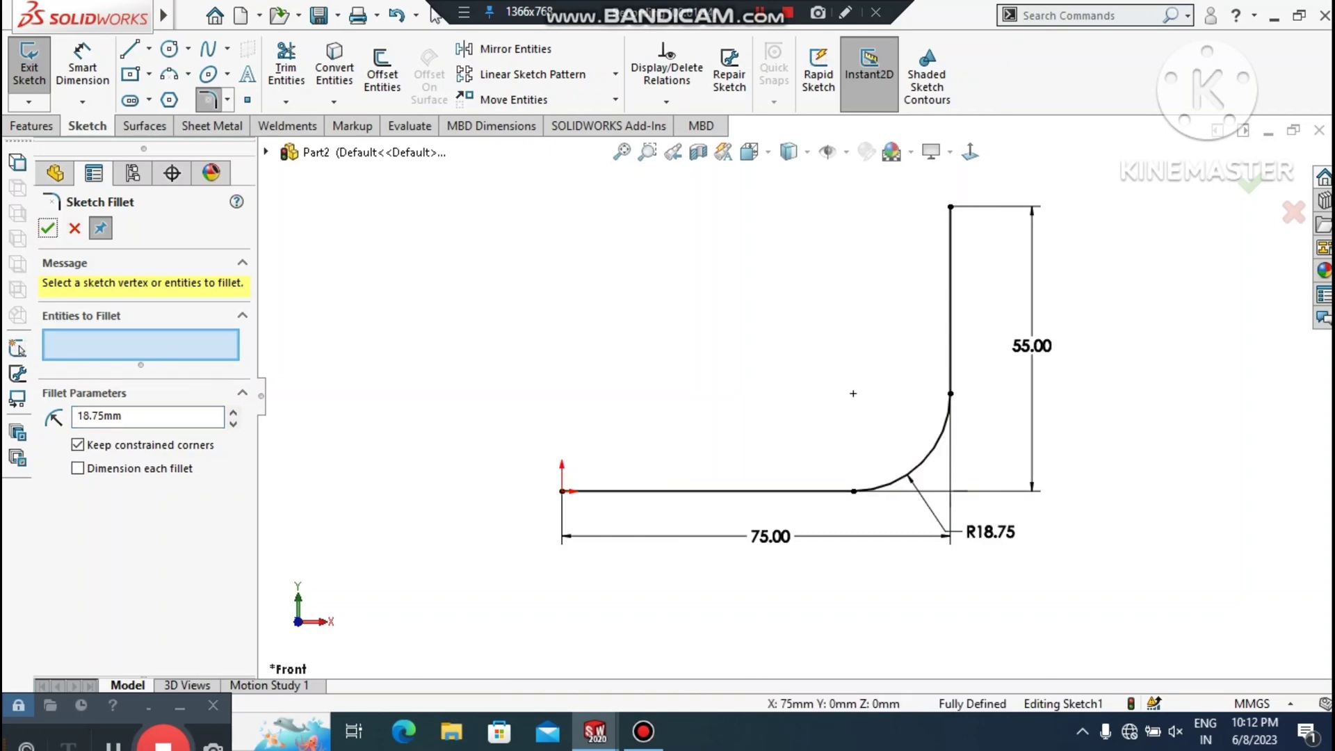
{"action": "left_click", "coordinate": [47, 228]}
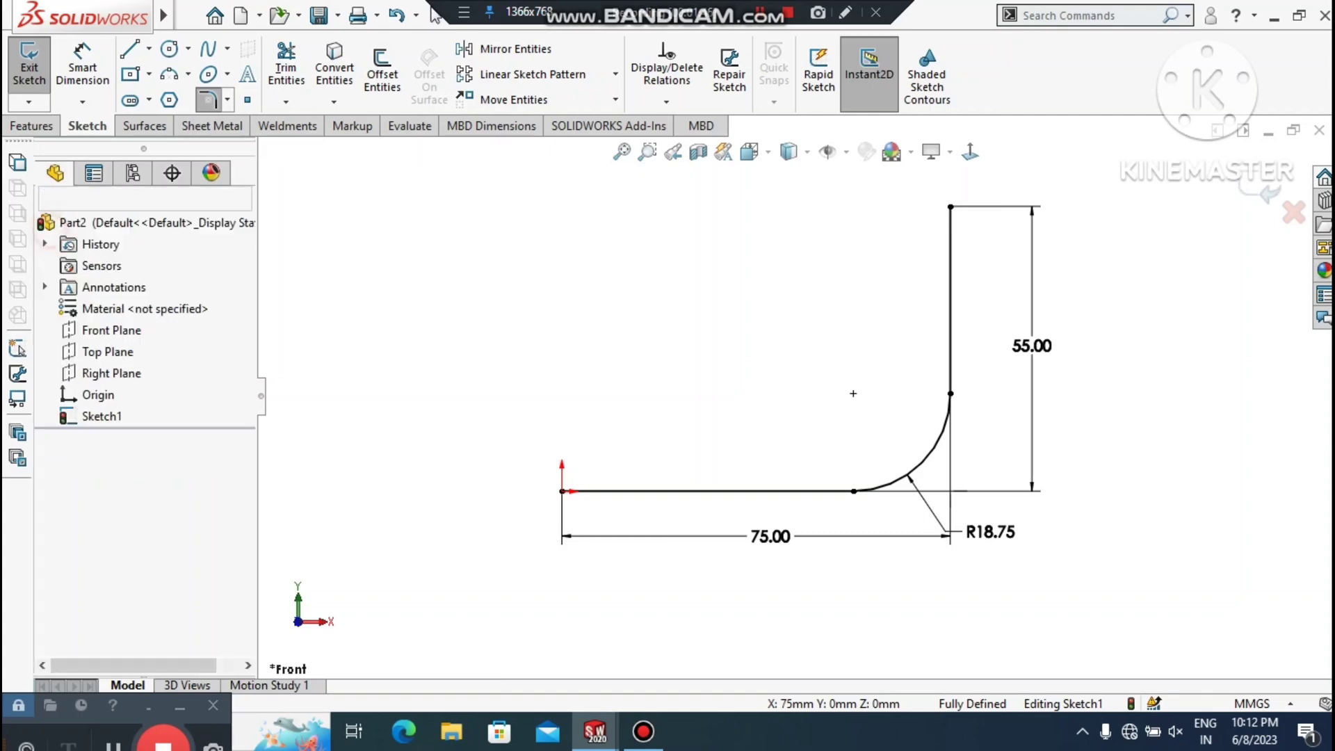
Set up a swept boss with a 25 mm circular profile along the L-shaped sketch path
{"action": "left_click", "coordinate": [21, 126]}
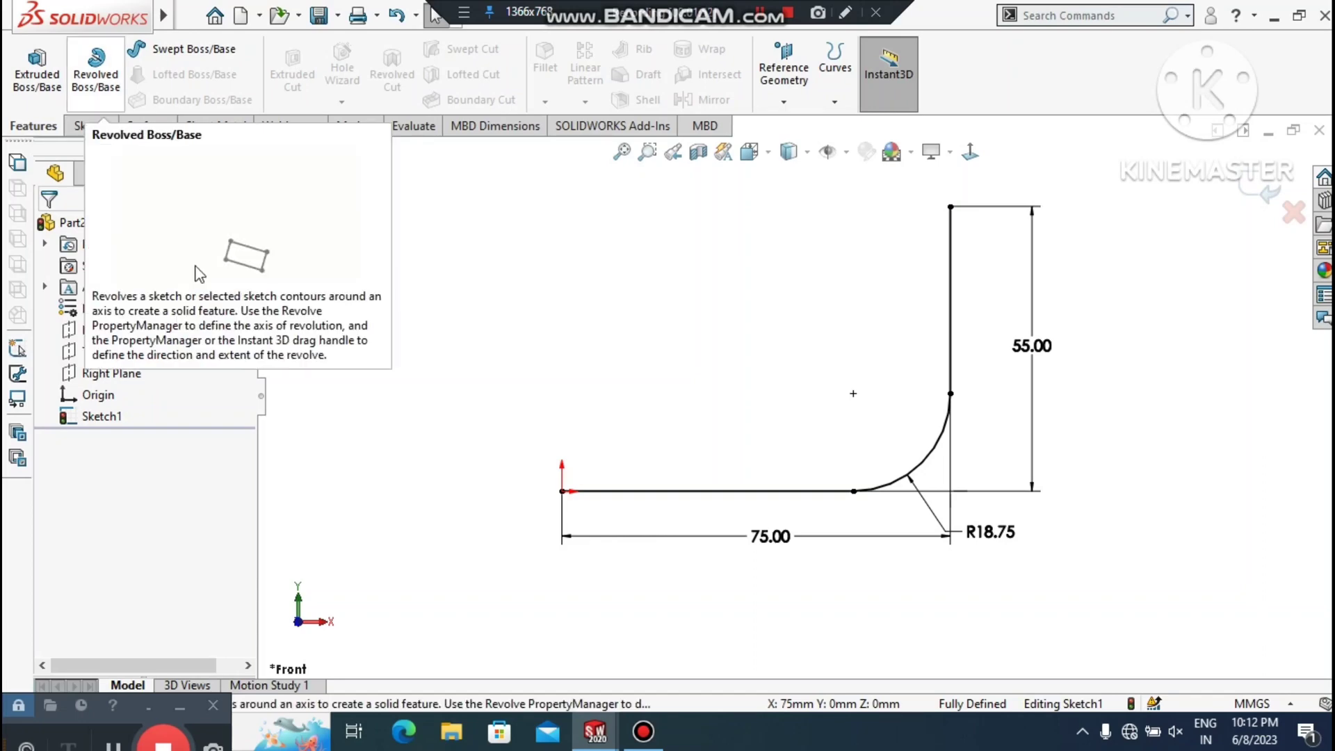
{"action": "left_click", "coordinate": [183, 49]}
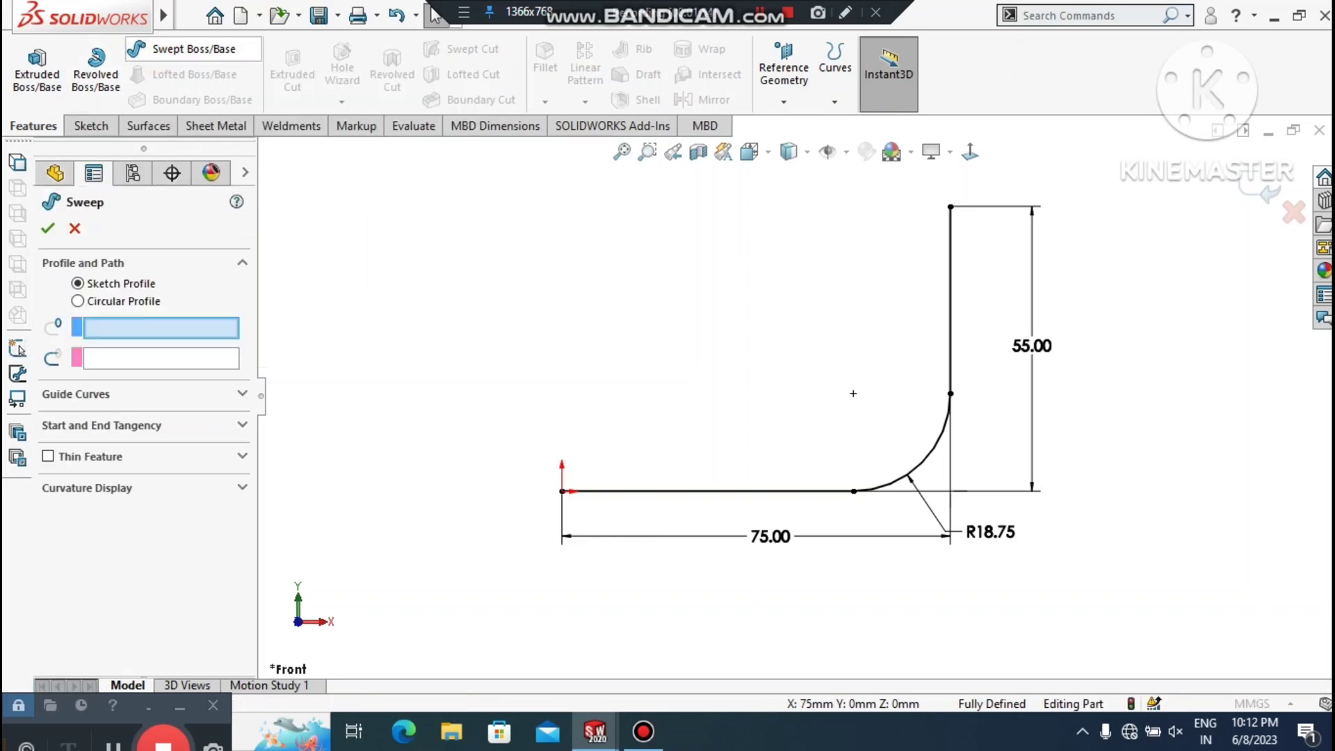
{"action": "left_click", "coordinate": [145, 304]}
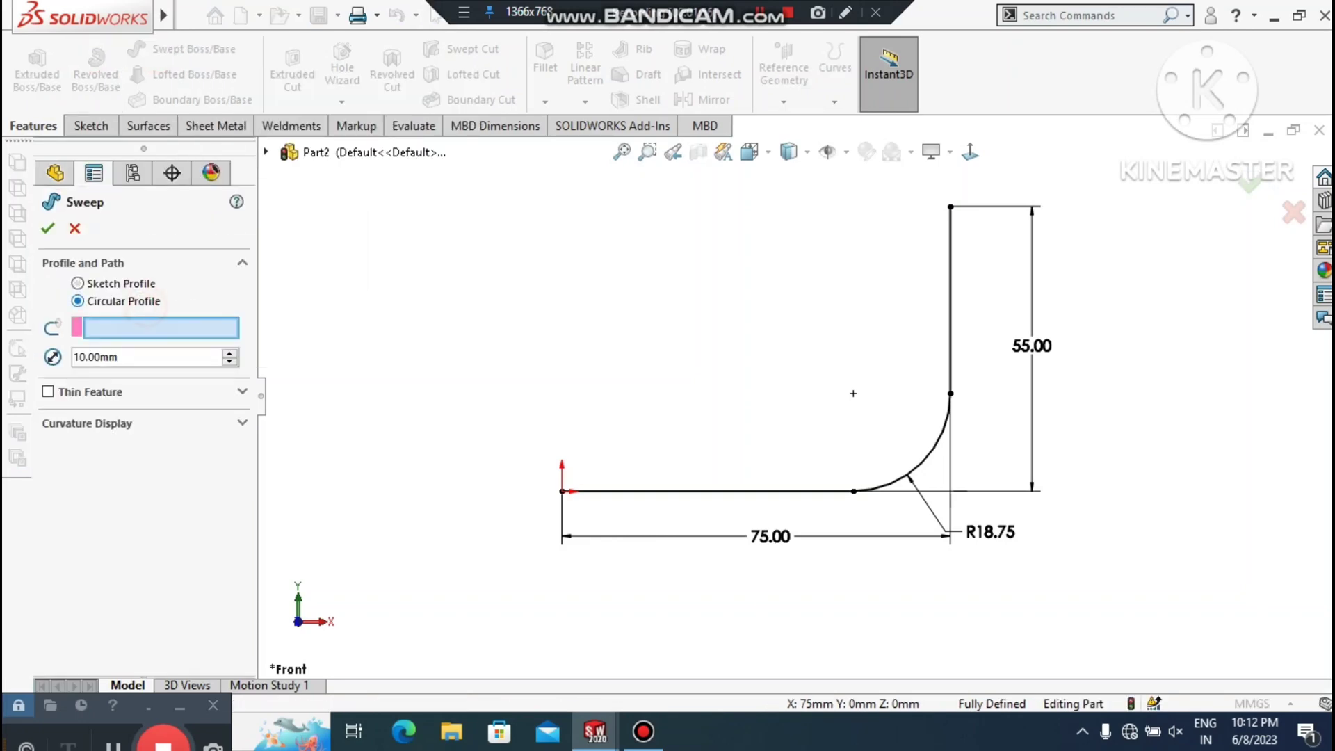
{"action": "left_click", "coordinate": [611, 491]}
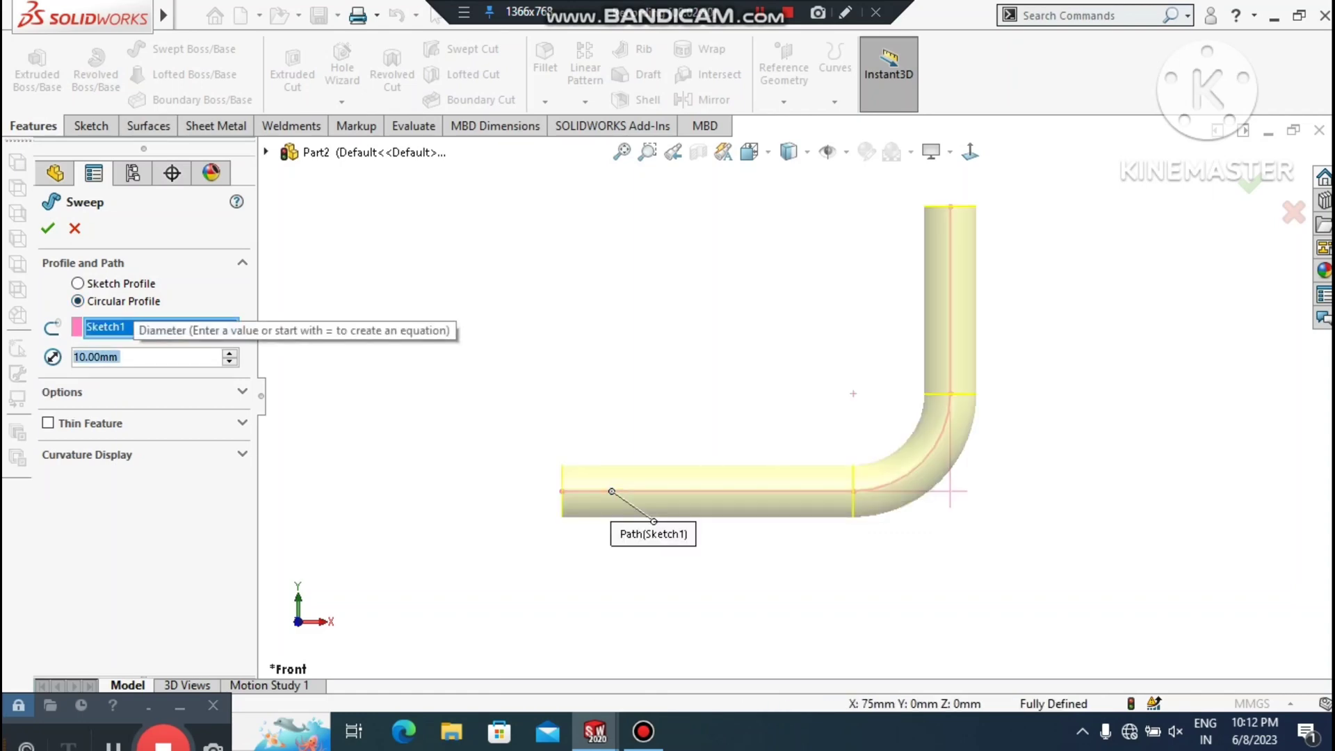
{"action": "type", "text": "25"}
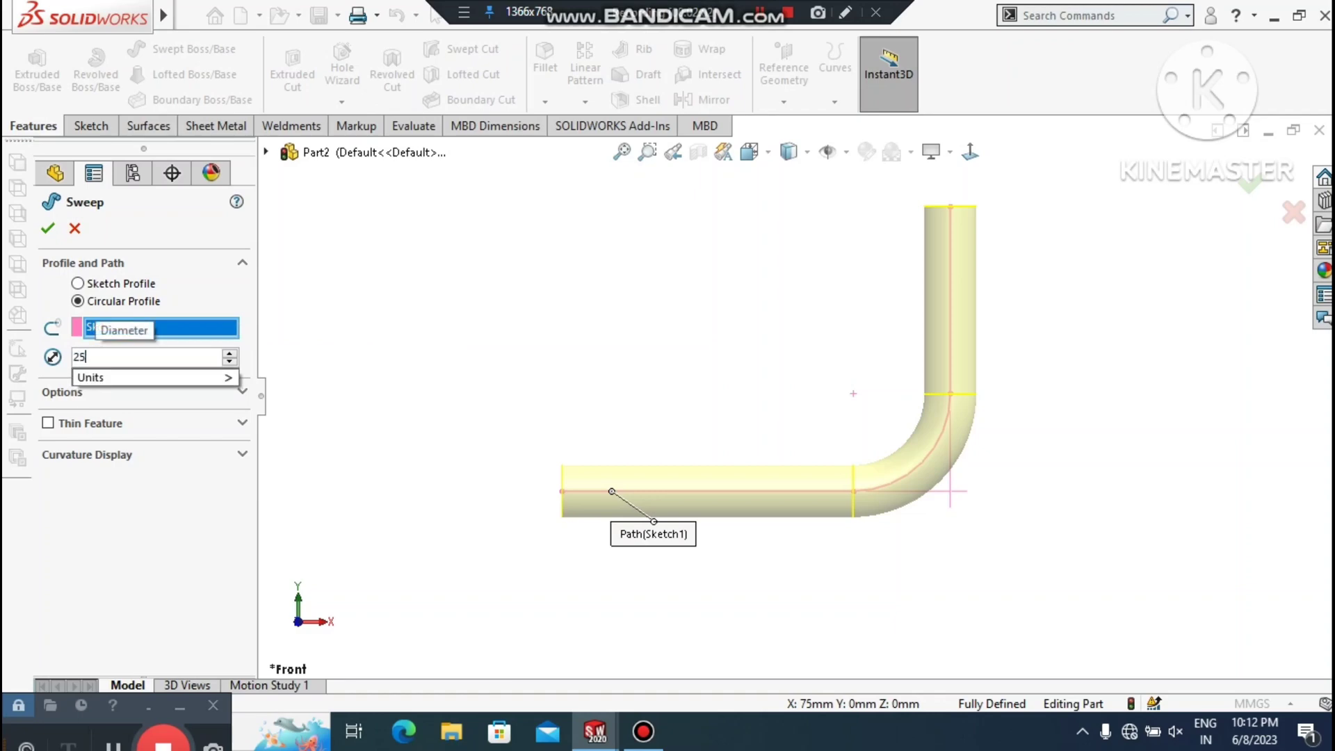
{"action": "key", "text": "Return"}
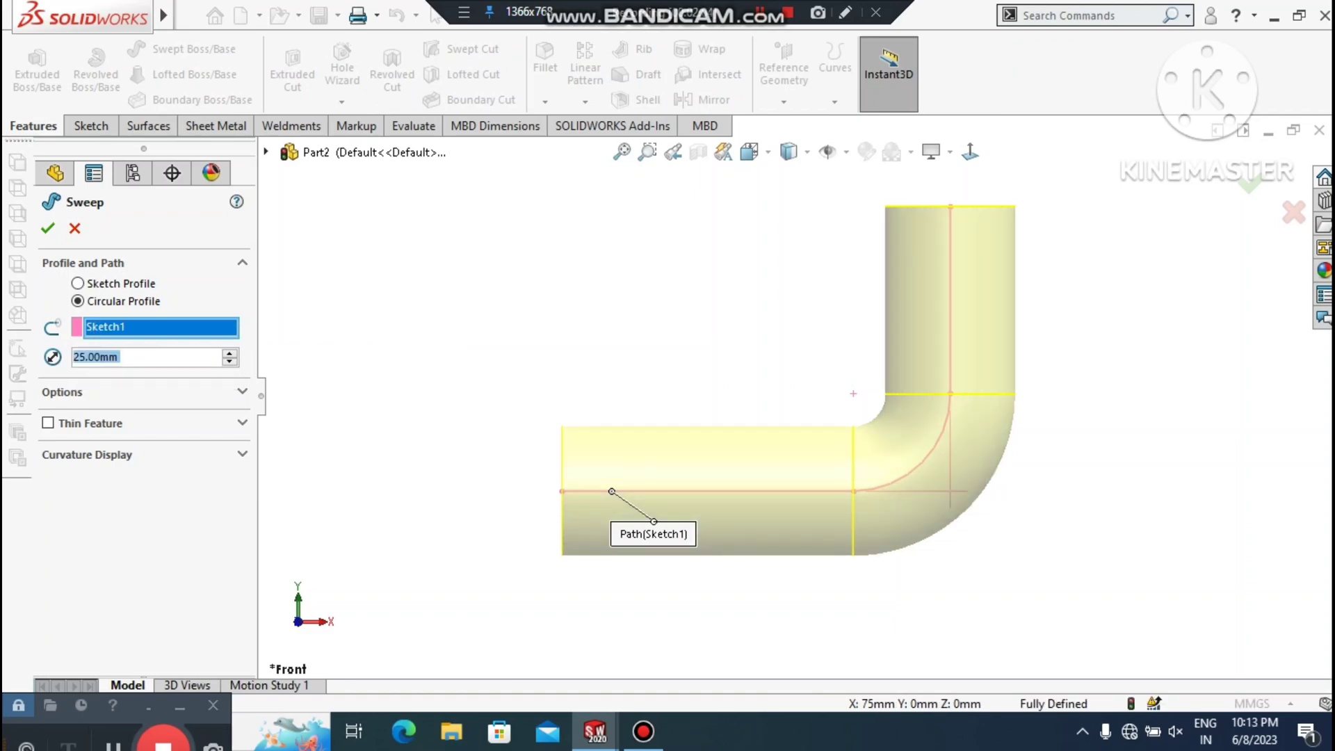
Make the sweep a Mid-Plane thin feature with a 3 mm wall thickness and create the pipe
{"action": "left_click", "coordinate": [72, 420]}
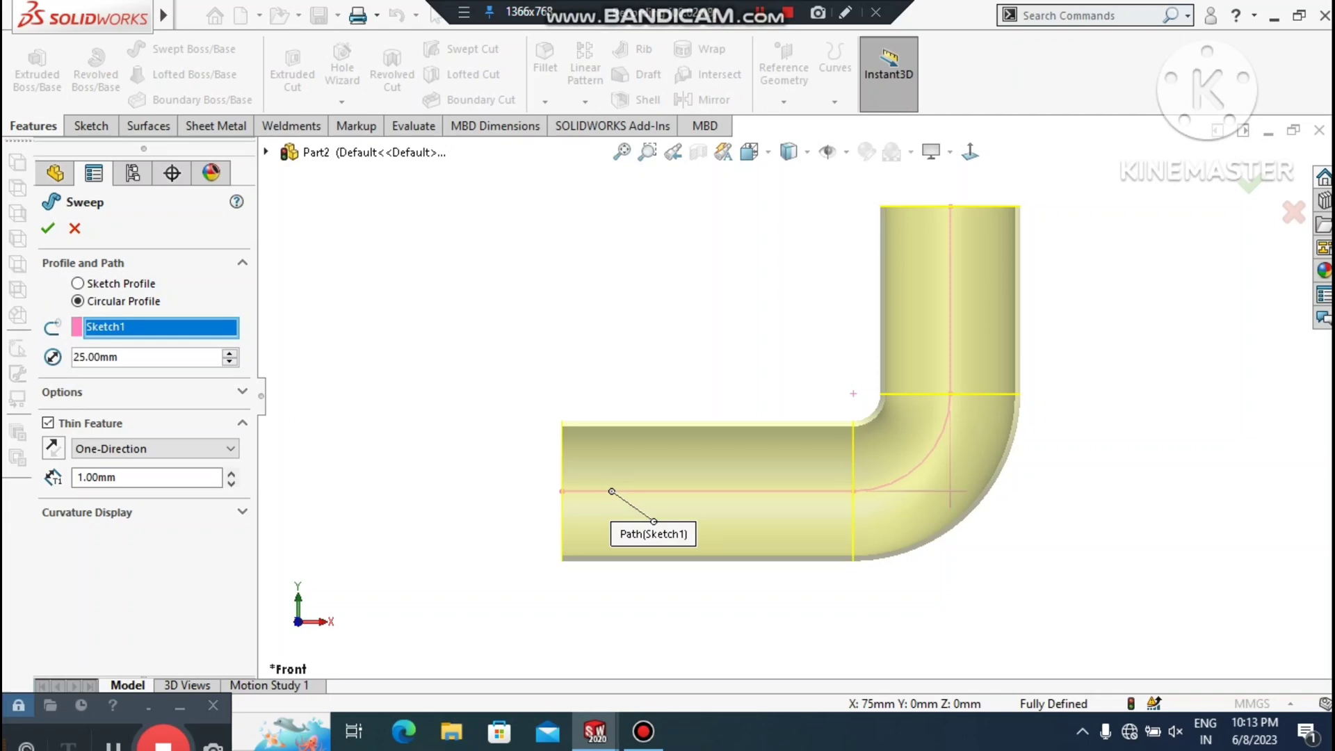
{"action": "left_click", "coordinate": [139, 449]}
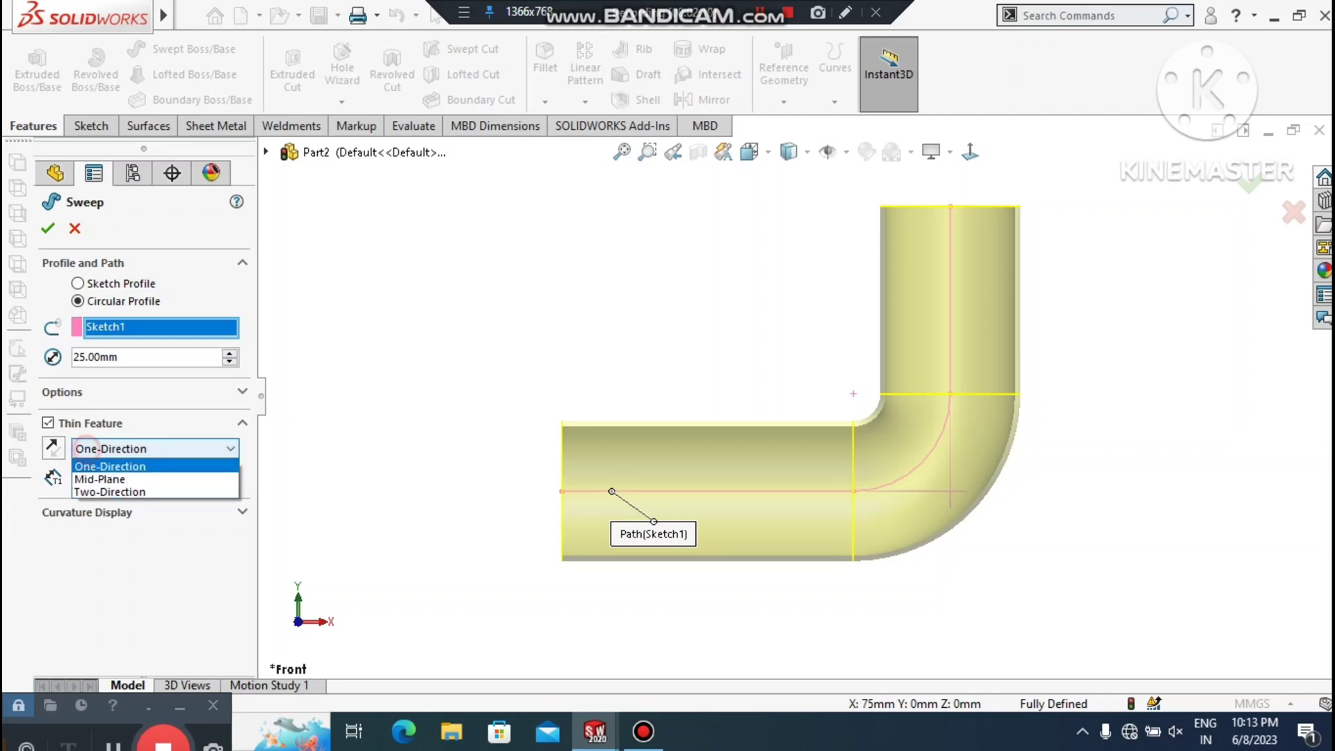
{"action": "left_click", "coordinate": [93, 472]}
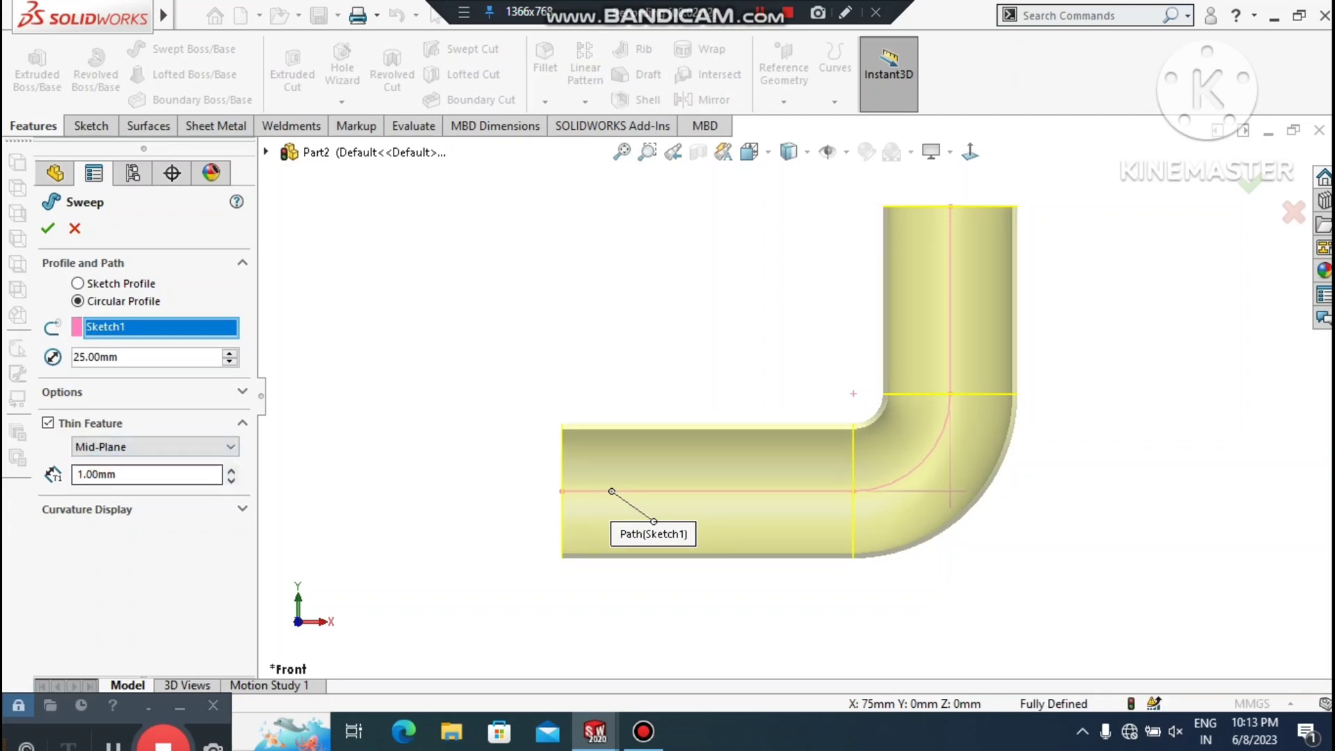
{"action": "left_click_drag", "start_coordinate": [109, 474], "coordinate": [56, 469]}
{"action": "left_click", "coordinate": [48, 468]}
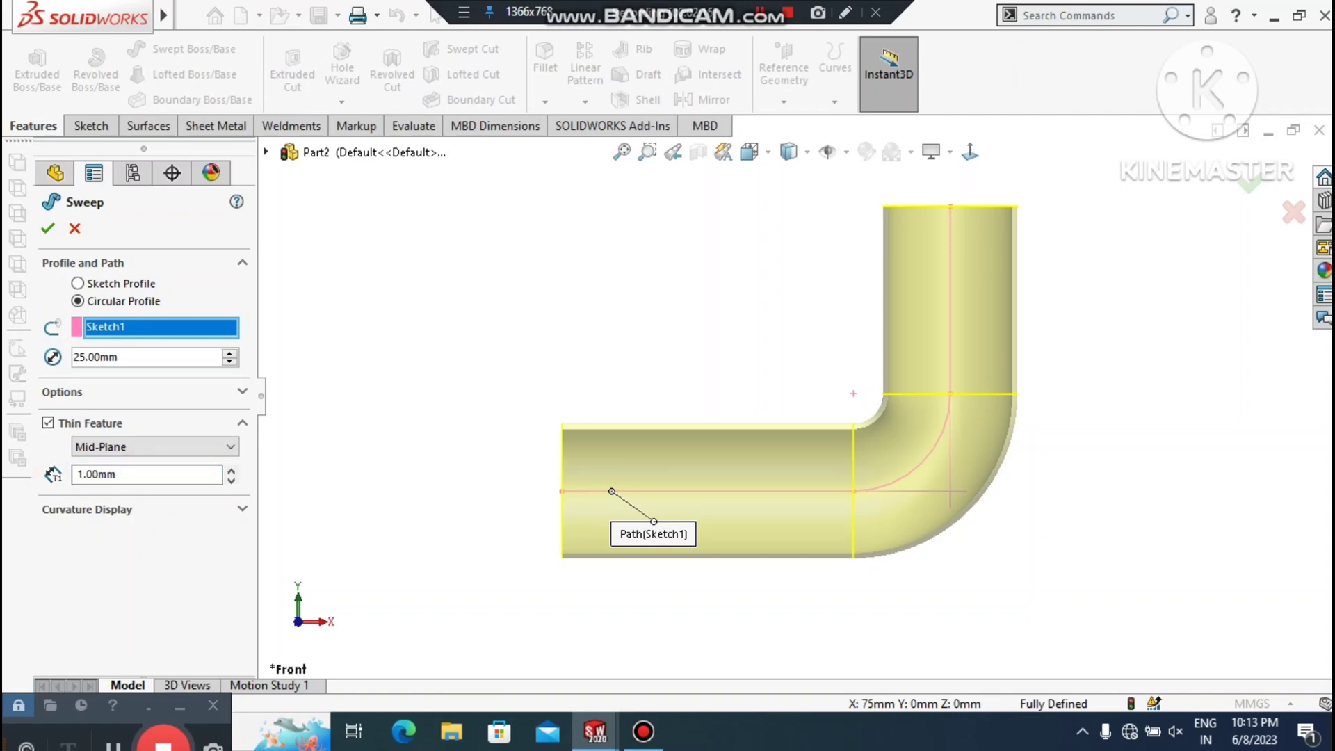
{"action": "double_click", "coordinate": [128, 474]}
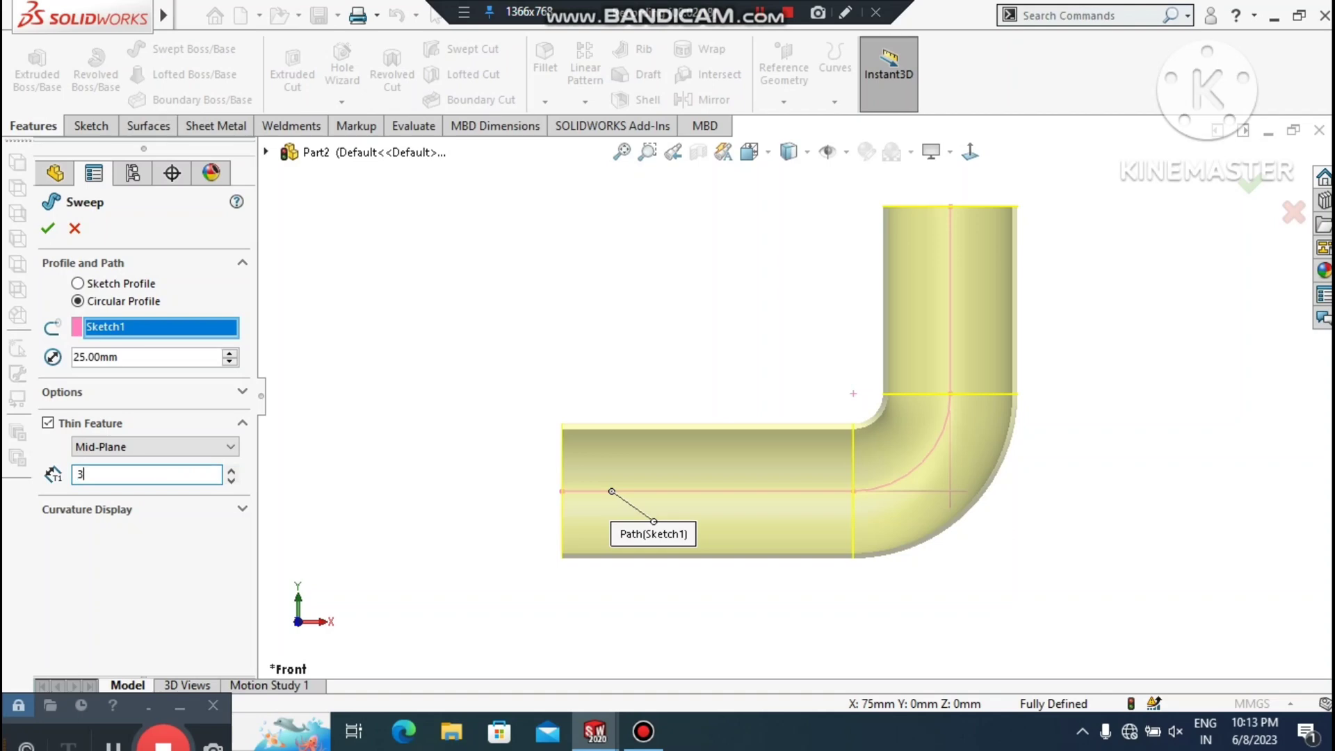
{"action": "type", "text": "3"}
{"action": "key", "text": "Return"}
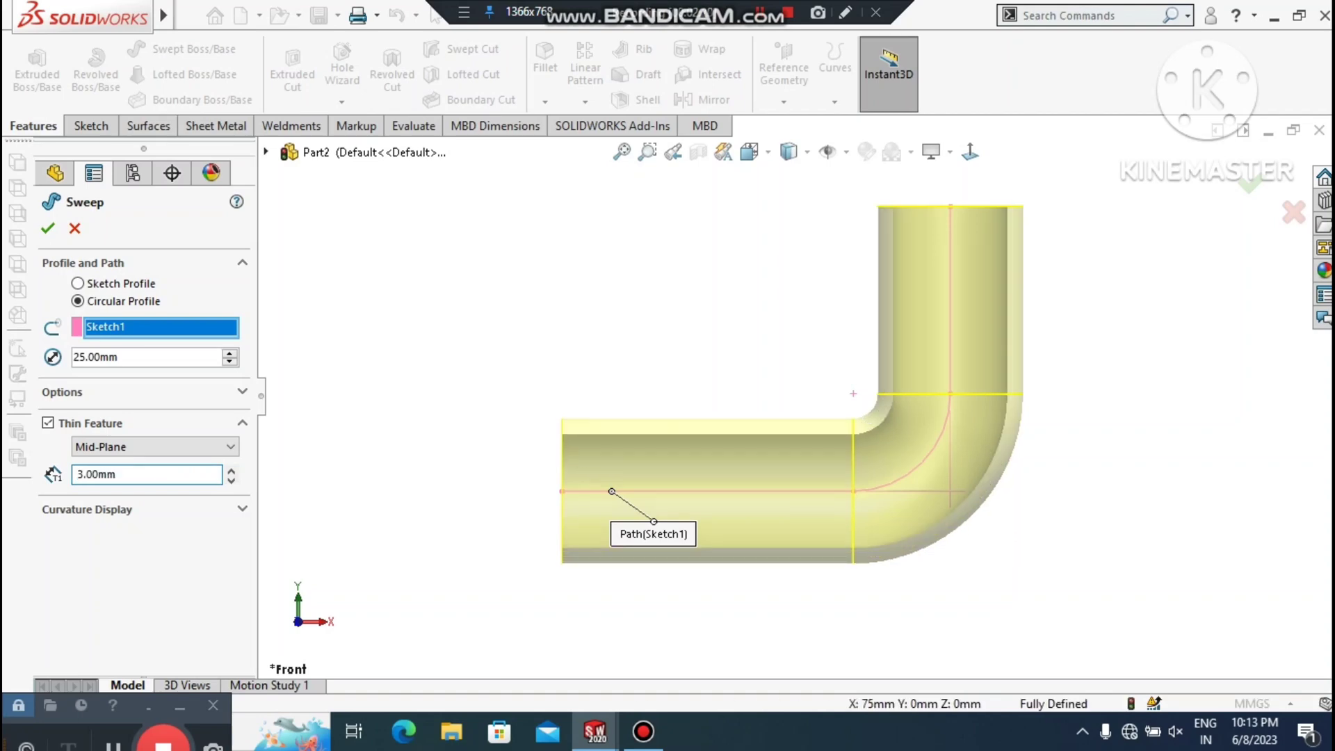
{"action": "left_click", "coordinate": [48, 228]}
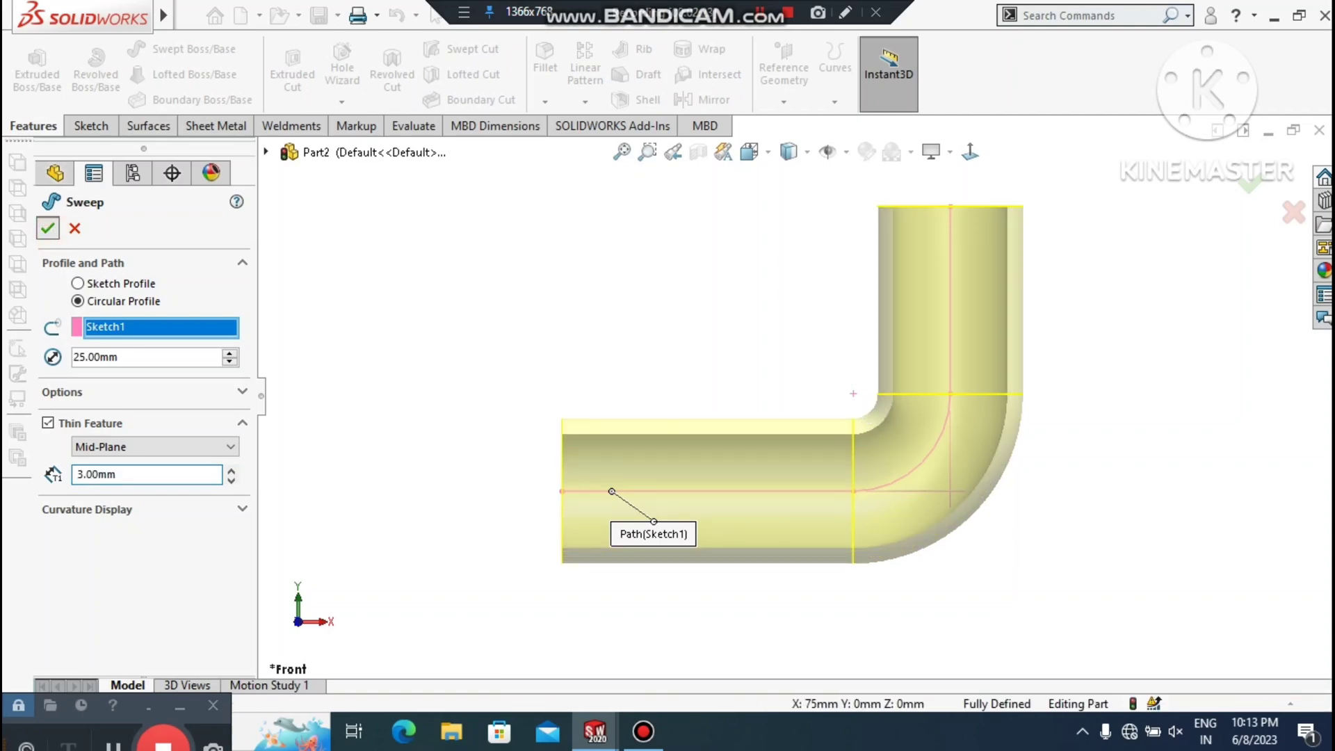
{"action": "left_click", "coordinate": [444, 363]}
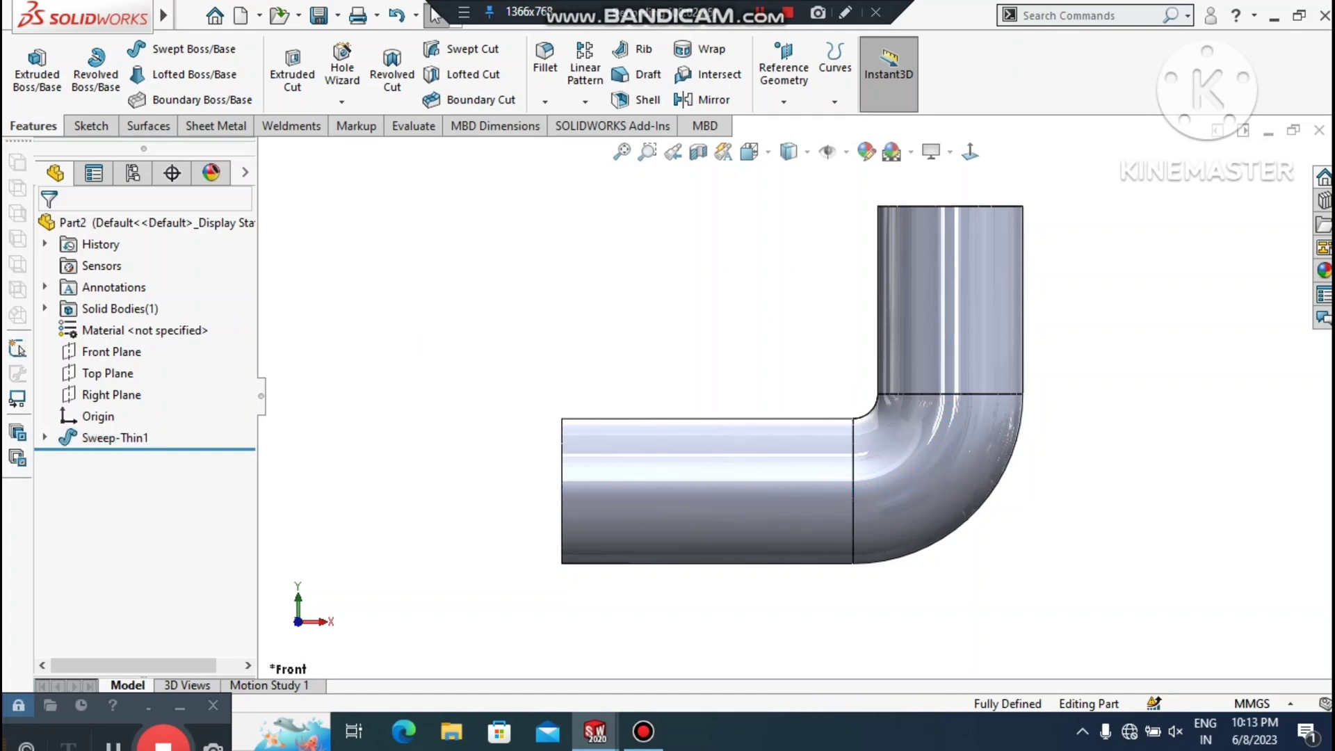
Apply the brushed nickel metal appearance to the whole bent pipe
{"action": "scroll", "coordinate": [784, 396], "scroll_direction": "up", "scroll_amount": 1}
{"action": "middle_click_drag", "start_coordinate": [784, 396], "coordinate": [797, 397]}
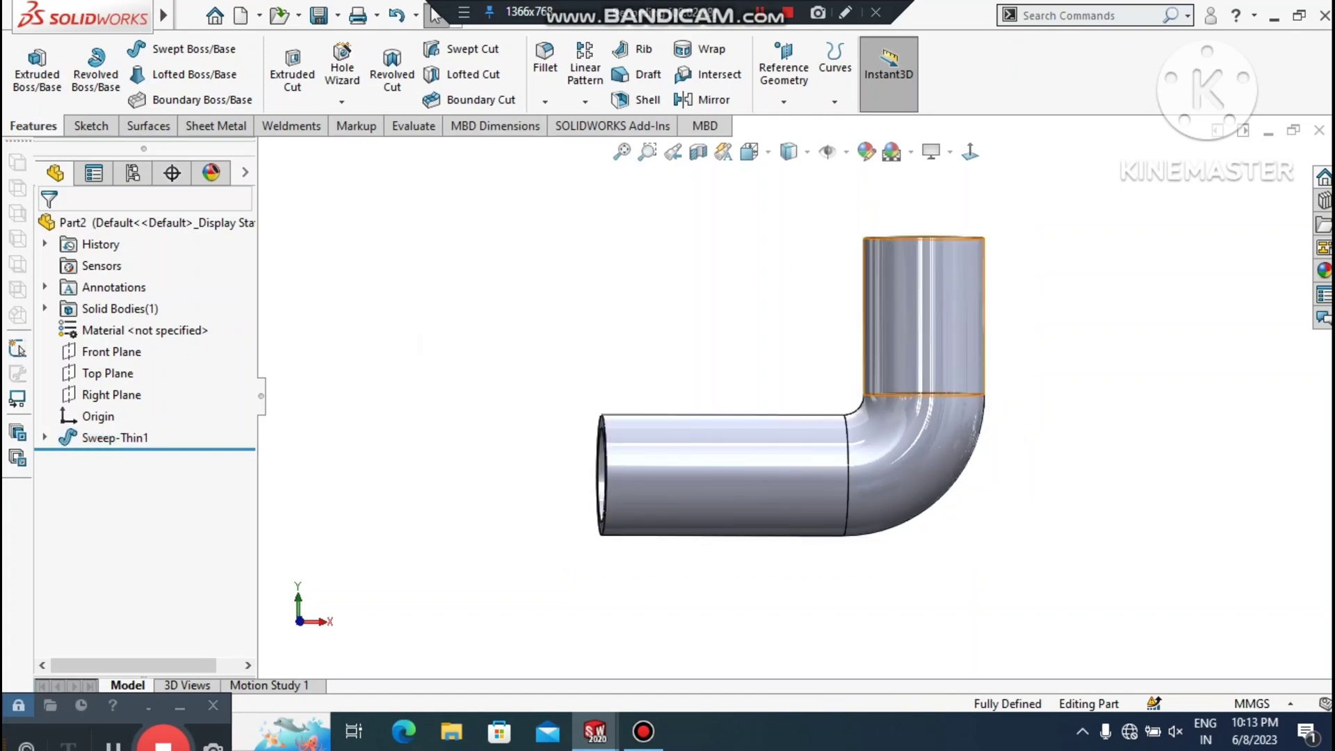
{"action": "scroll", "coordinate": [935, 449], "scroll_direction": "up", "scroll_amount": 1}
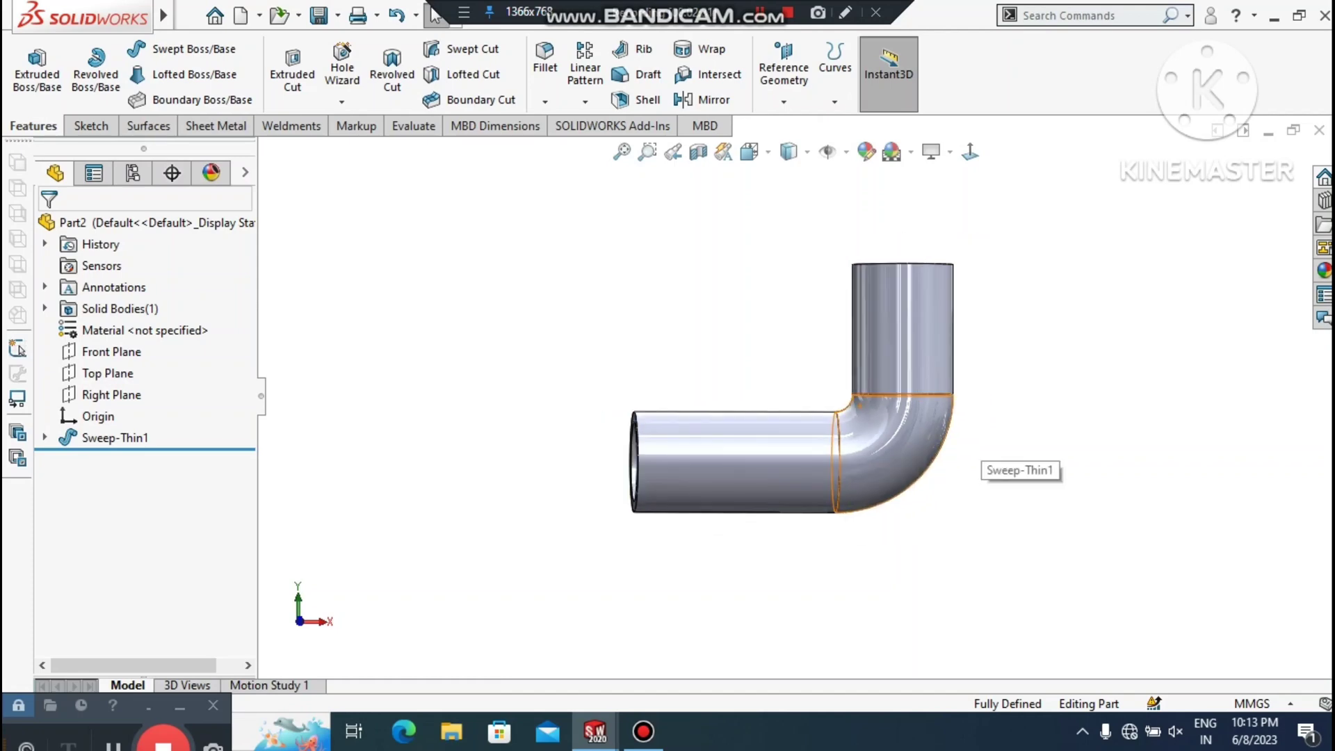
{"action": "scroll", "coordinate": [935, 448], "scroll_direction": "up", "scroll_amount": 1}
{"action": "middle_click_drag", "start_coordinate": [935, 448], "coordinate": [342, 501]}
{"action": "scroll", "coordinate": [868, 372], "scroll_direction": "down", "scroll_amount": 3}
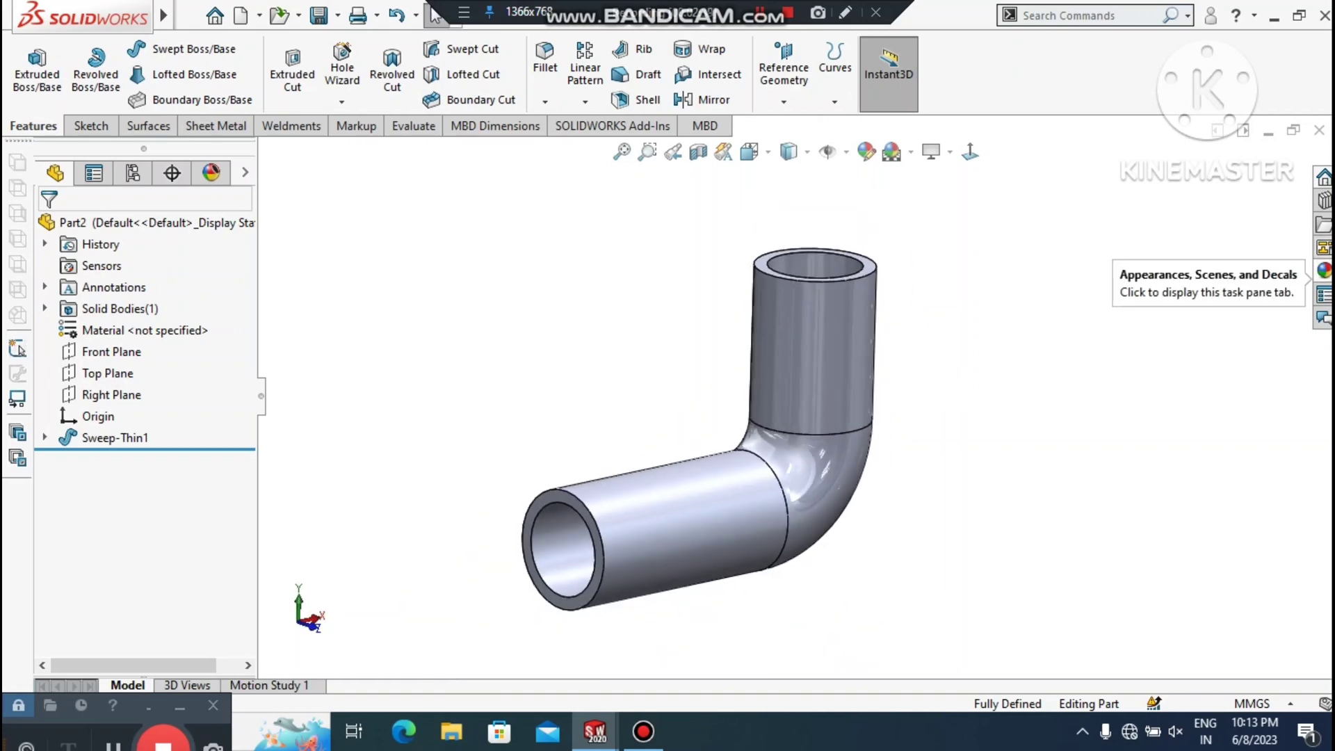
{"action": "left_click", "coordinate": [1323, 270]}
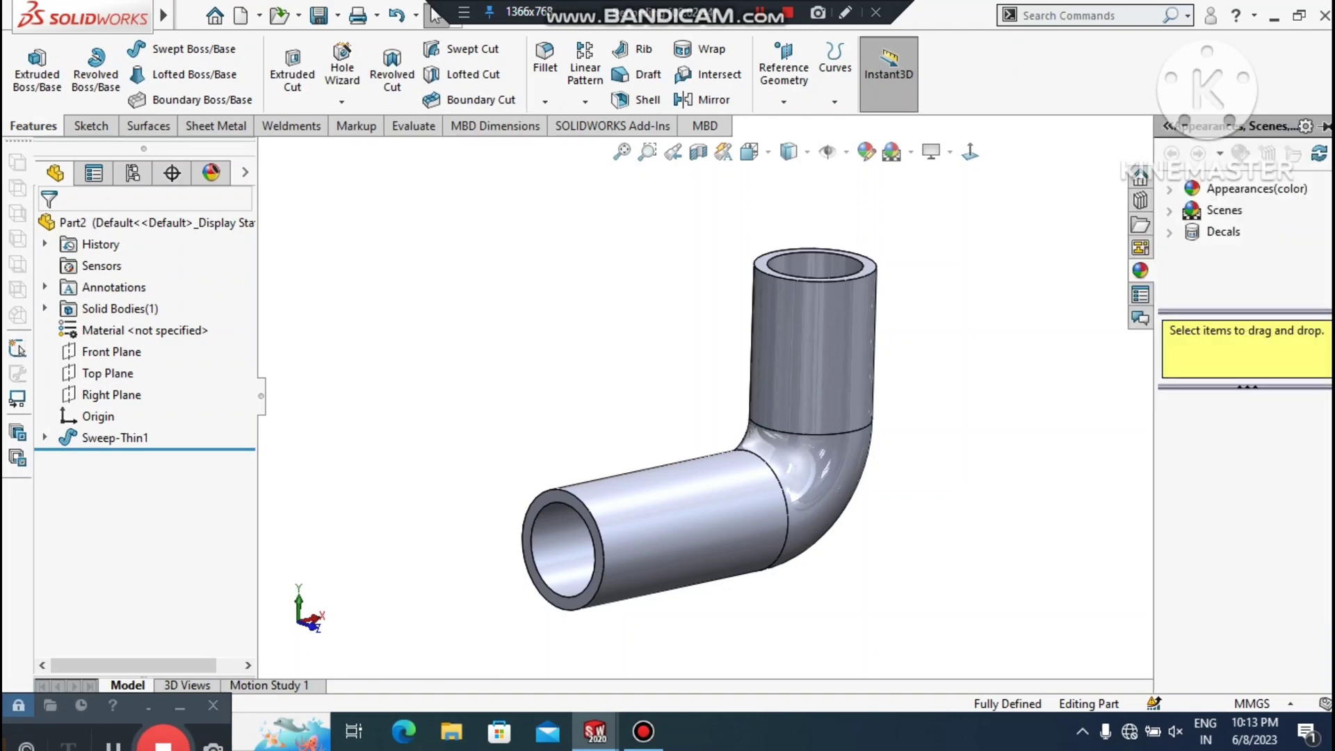
{"action": "left_click", "coordinate": [1169, 188]}
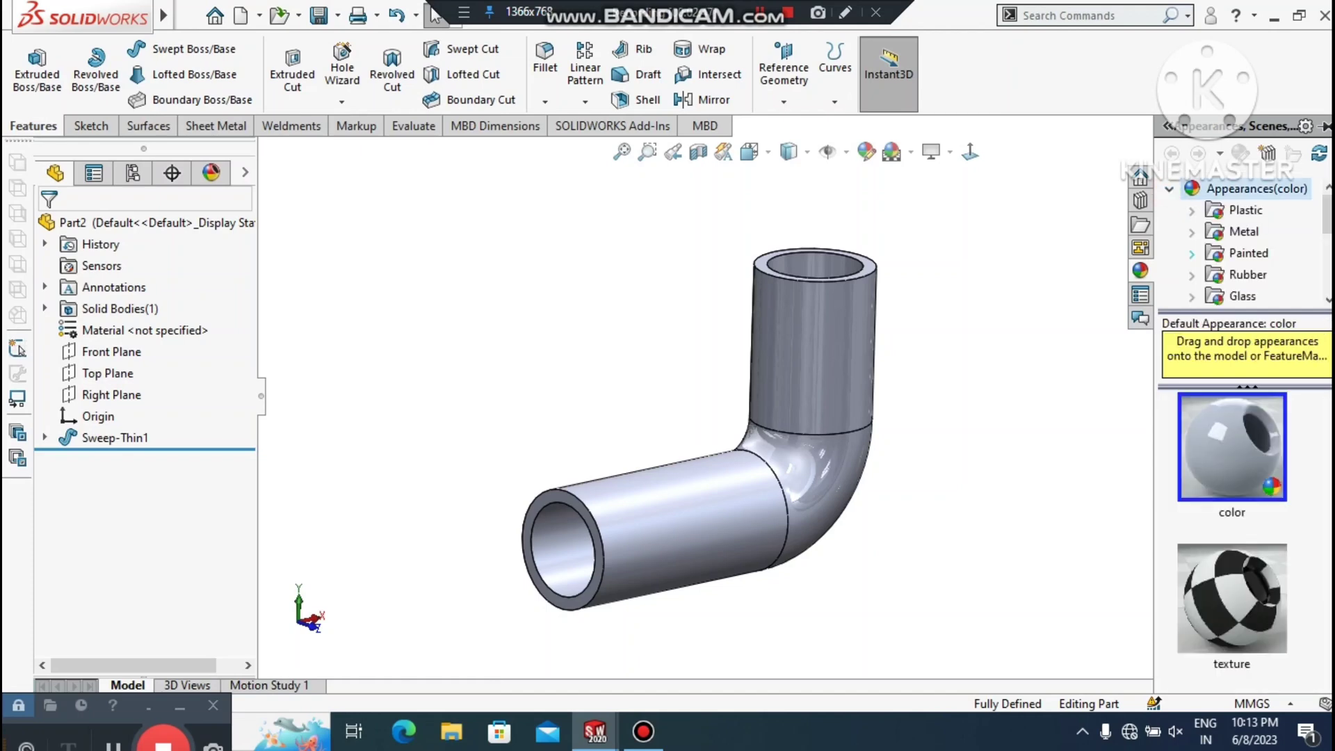
{"action": "left_click", "coordinate": [1191, 232]}
{"action": "left_click", "coordinate": [1272, 232]}
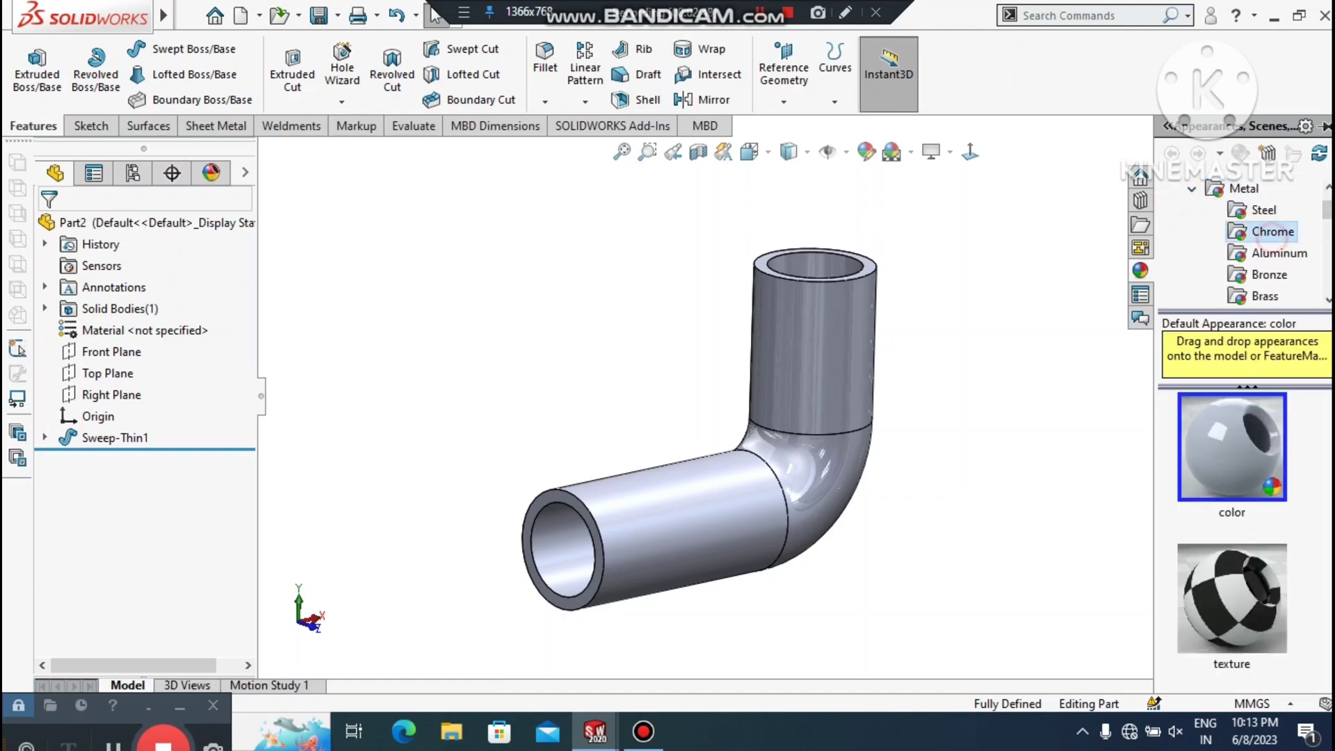
{"action": "scroll", "coordinate": [1265, 285], "scroll_direction": "down", "scroll_amount": 2}
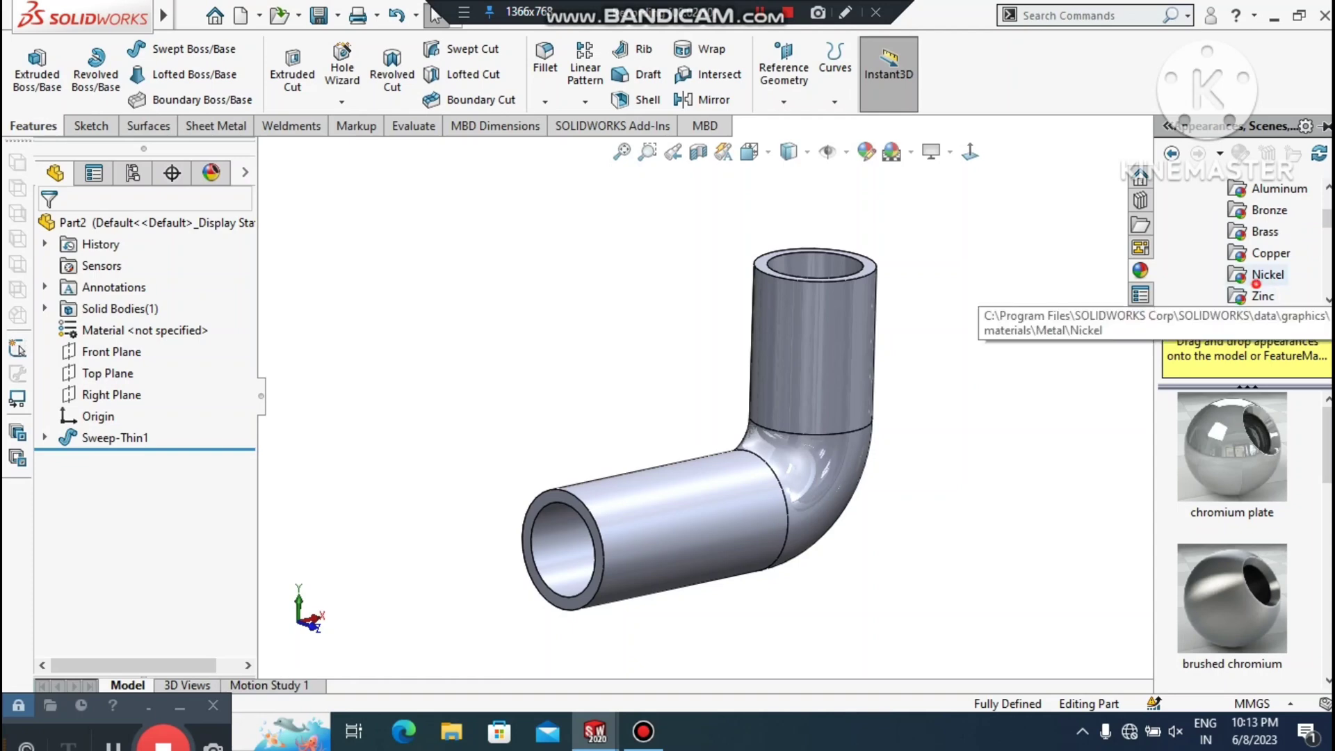
{"action": "left_click", "coordinate": [1267, 275]}
{"action": "double_click", "coordinate": [1232, 598]}
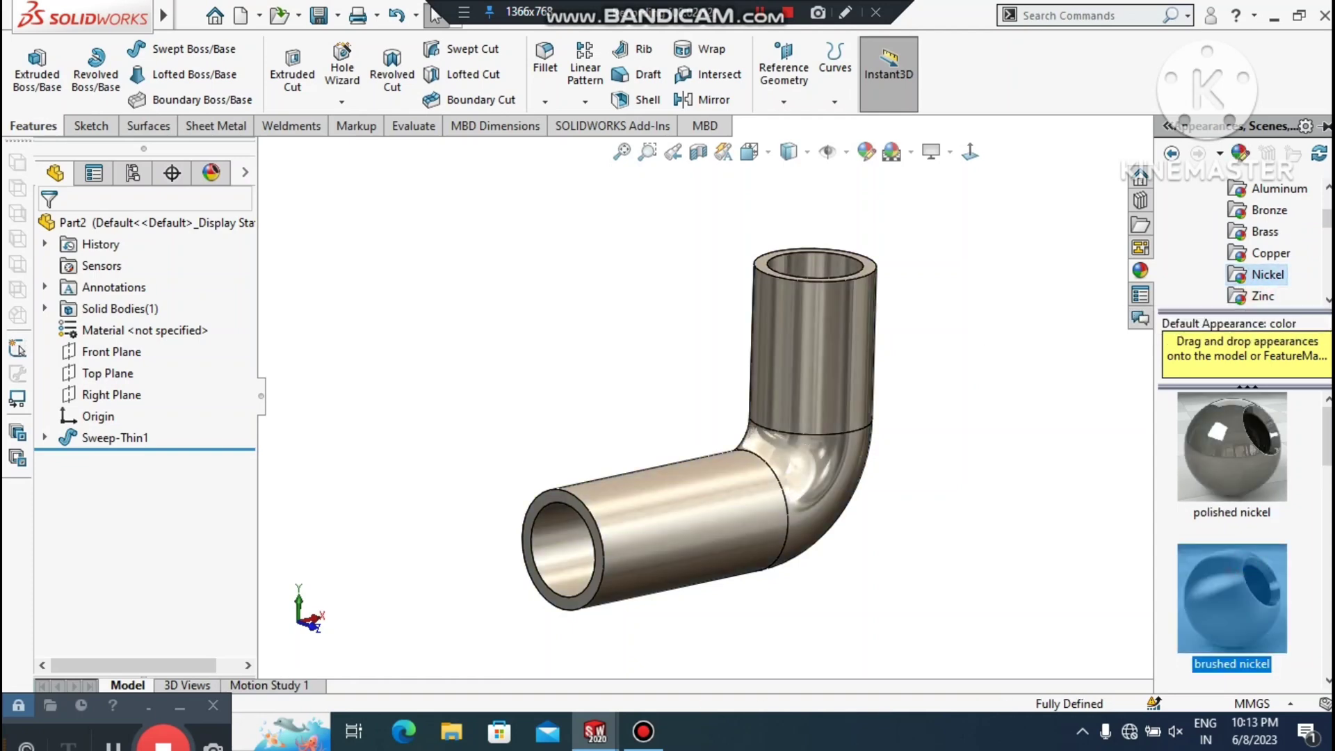
On the vertical leg's end face, sketch a center rectangle about 43 by 44 mm centred on the pipe axis
{"action": "scroll", "coordinate": [663, 569], "scroll_direction": "down", "scroll_amount": 1}
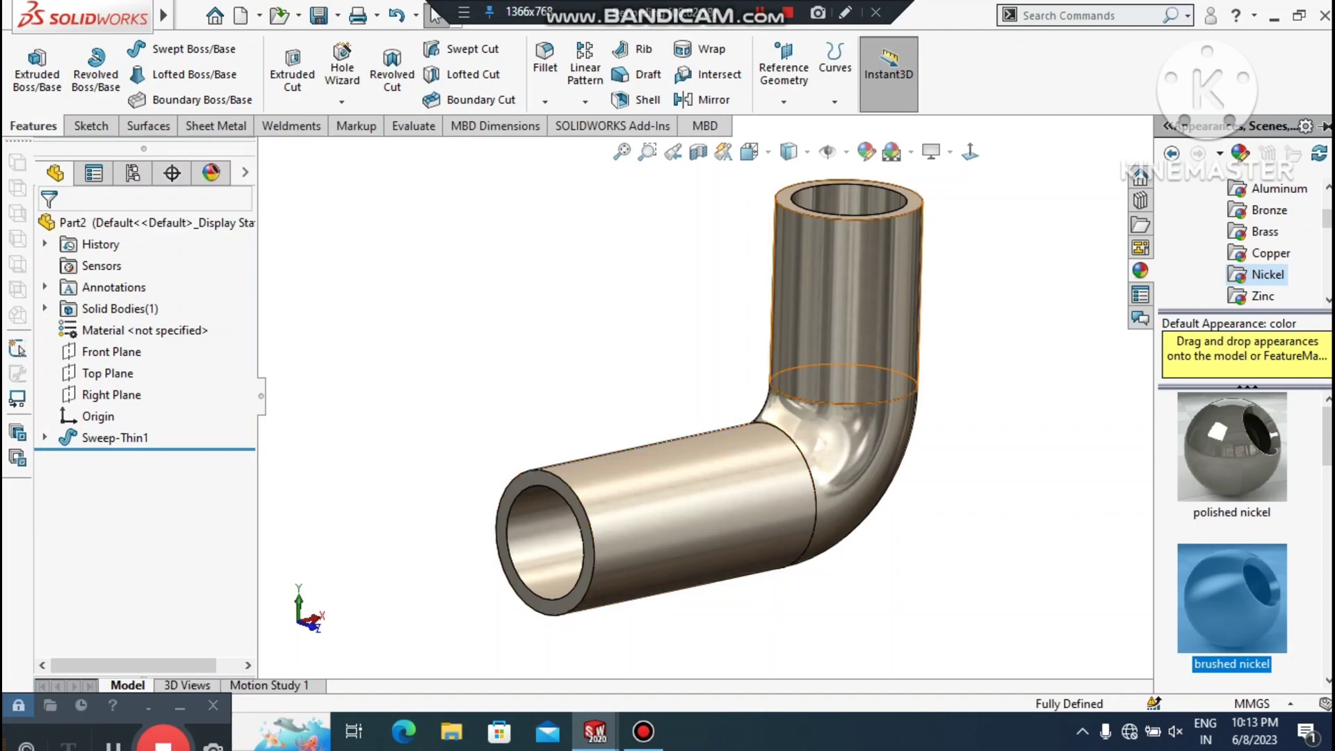
{"action": "right_click", "coordinate": [912, 203]}
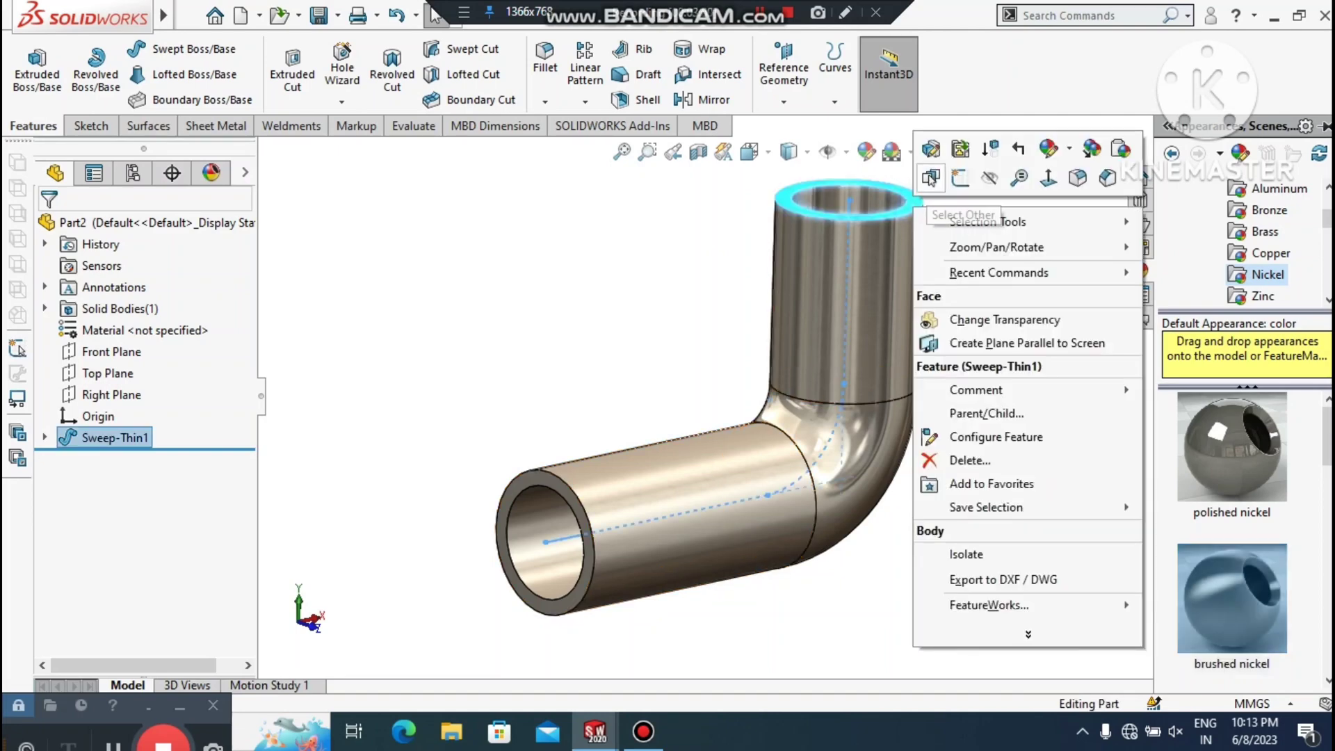
{"action": "left_click", "coordinate": [931, 177]}
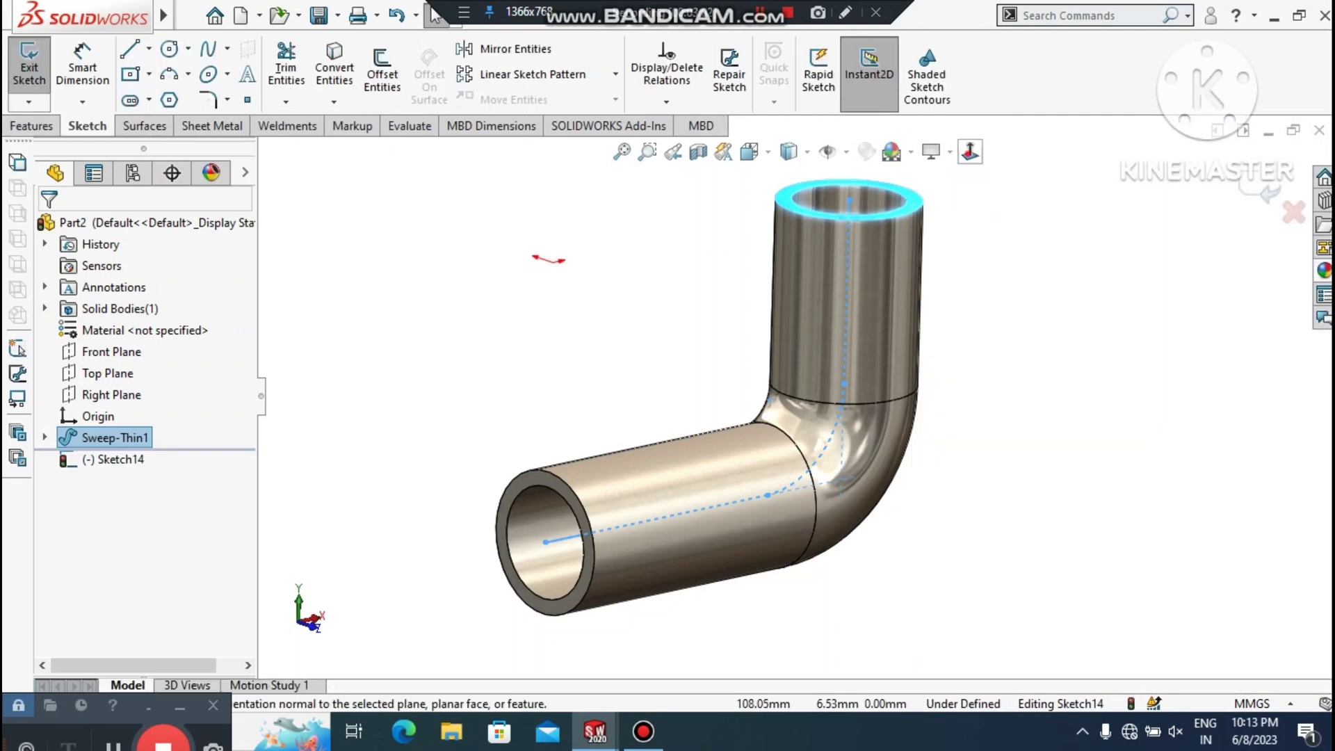
{"action": "left_click", "coordinate": [970, 152]}
{"action": "scroll", "coordinate": [953, 353], "scroll_direction": "up", "scroll_amount": 1}
{"action": "scroll", "coordinate": [1081, 470], "scroll_direction": "down", "scroll_amount": 1}
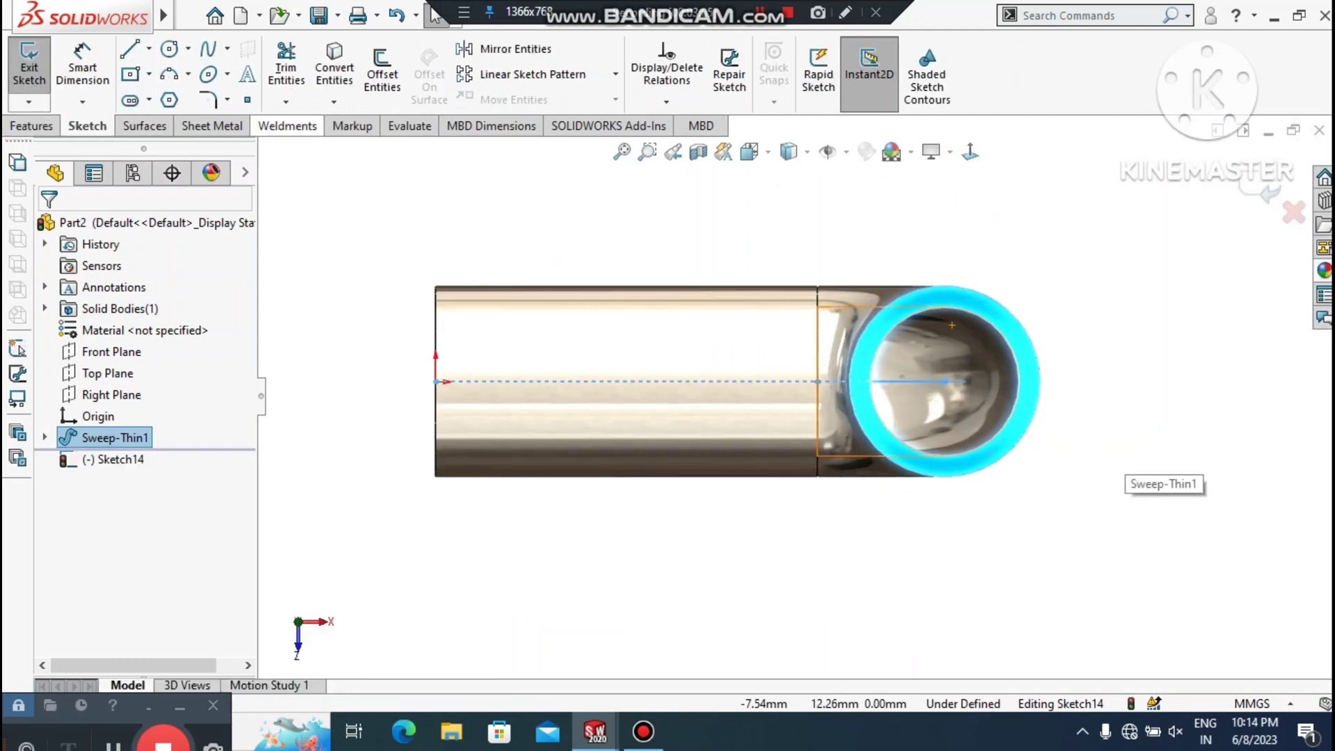
{"action": "left_click", "coordinate": [148, 74]}
{"action": "left_click", "coordinate": [148, 122]}
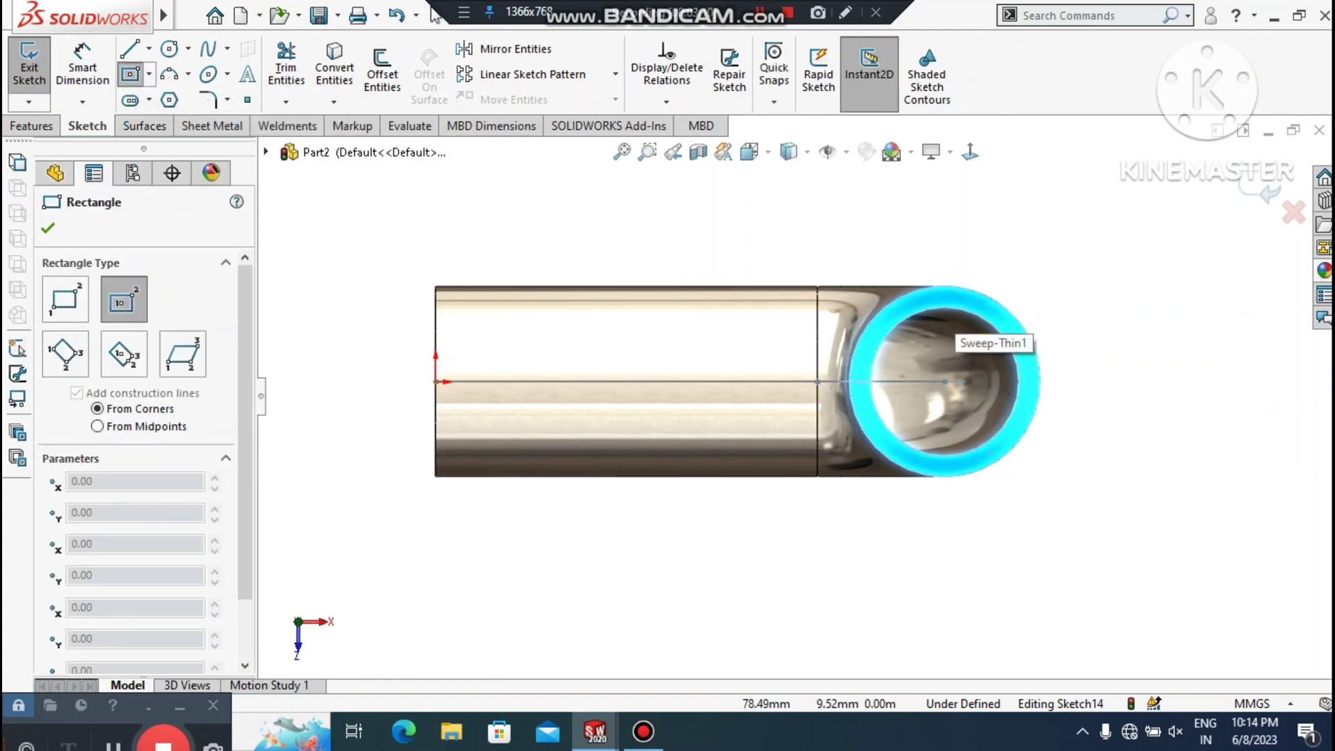
{"action": "left_click", "coordinate": [943, 381]}
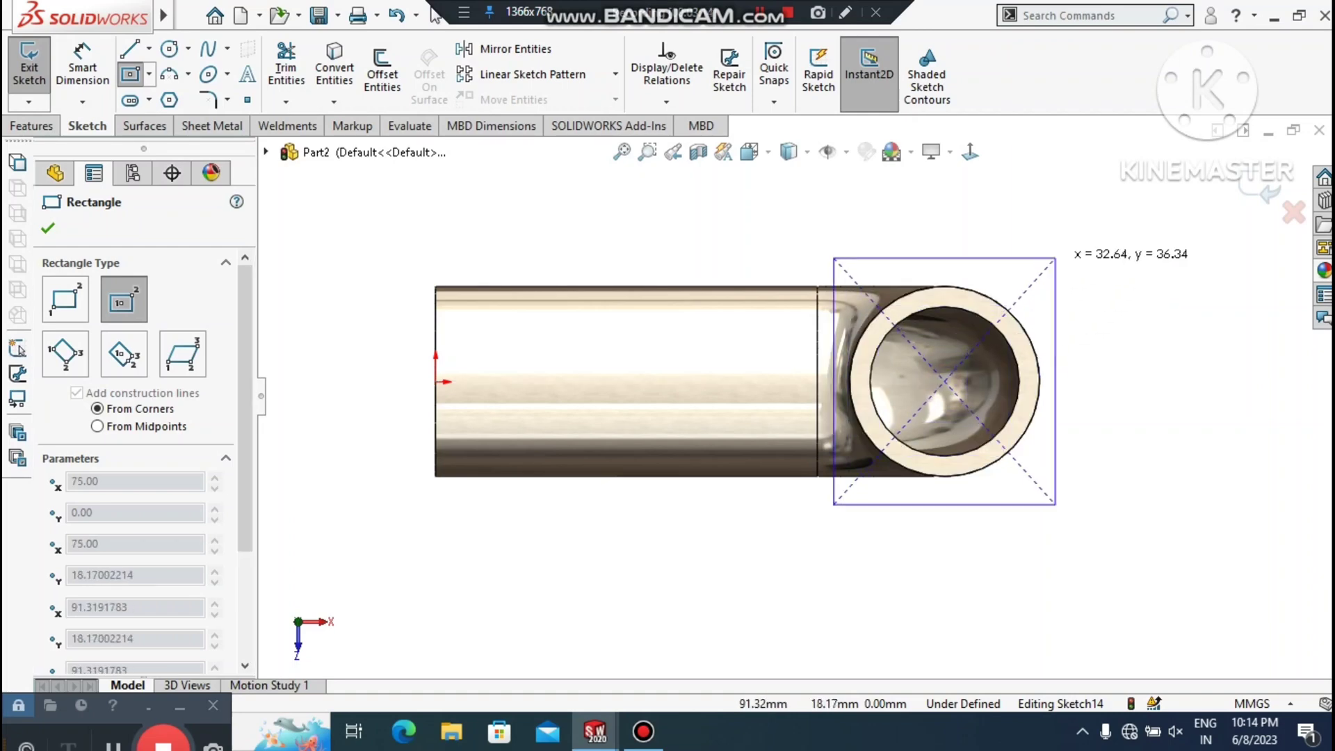
{"action": "left_click", "coordinate": [1091, 232]}
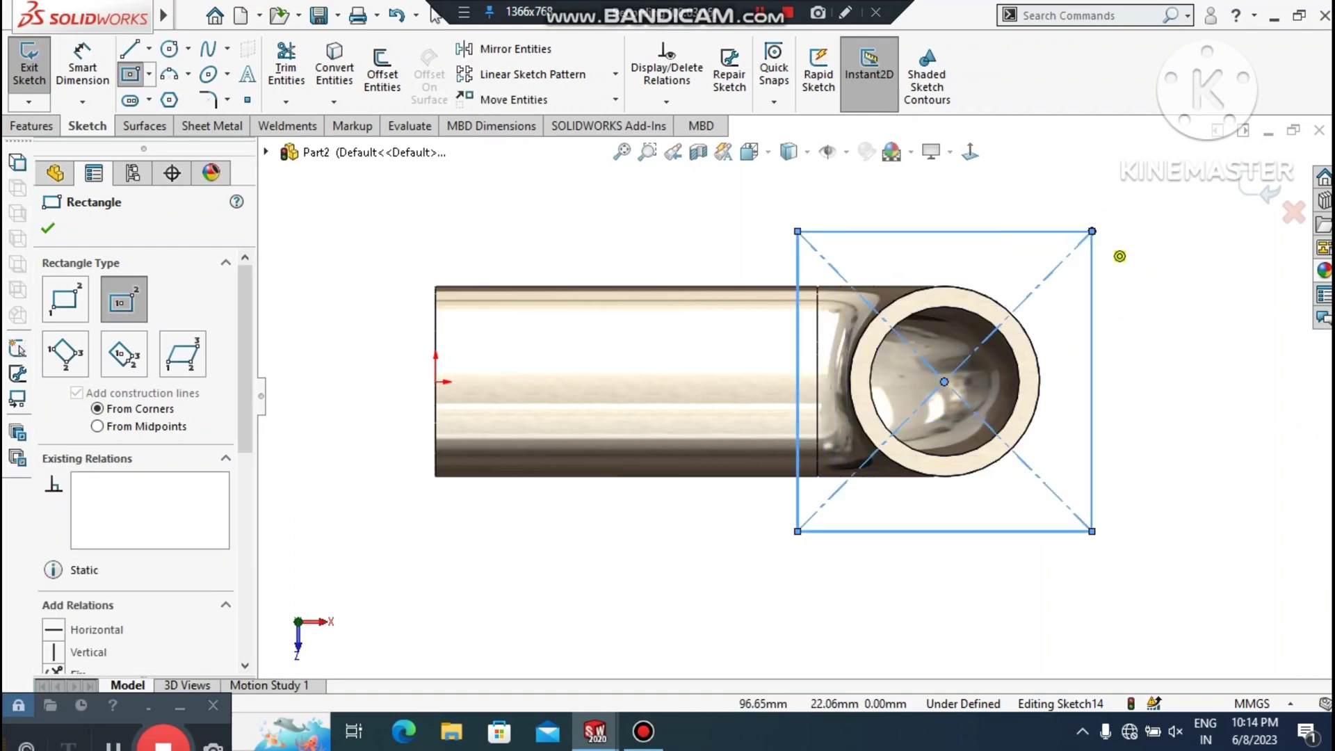
{"action": "key", "text": "Escape"}
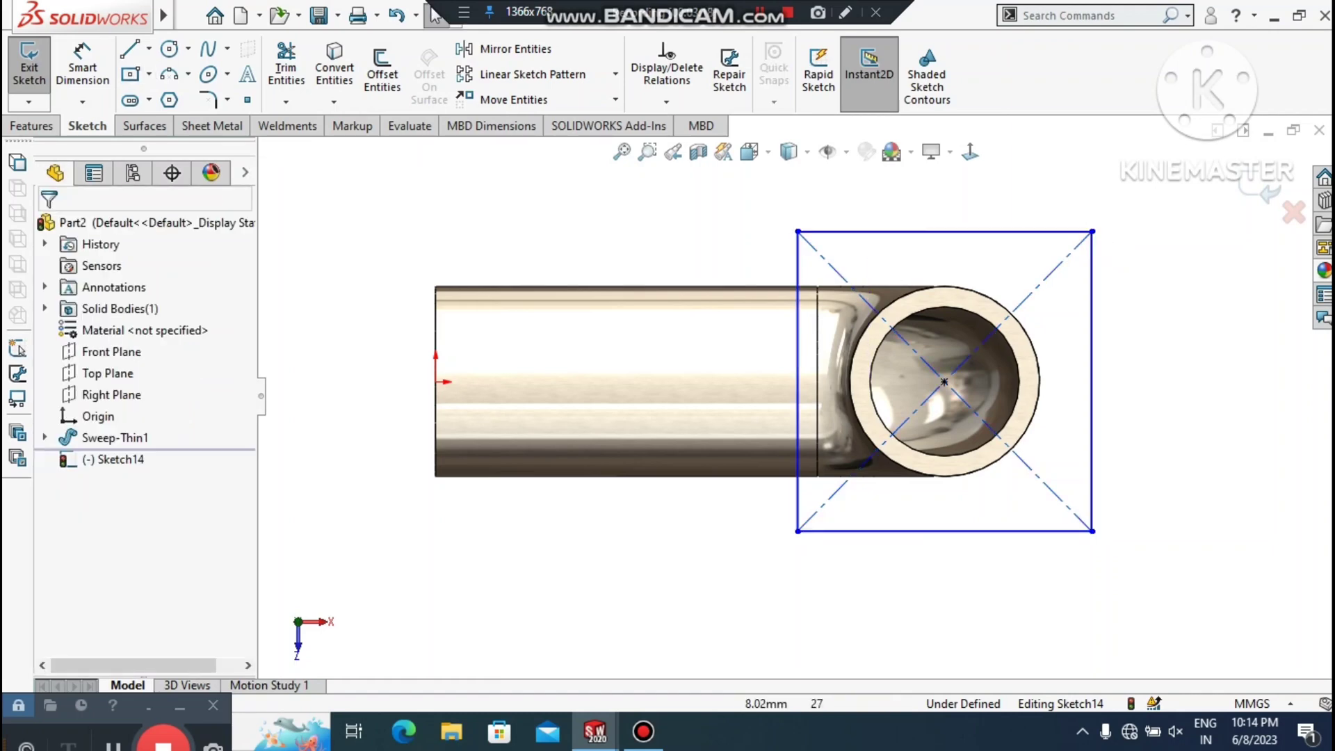
Dimension the rectangle's vertical and horizontal sides as 50 mm each
{"action": "left_click", "coordinate": [82, 67]}
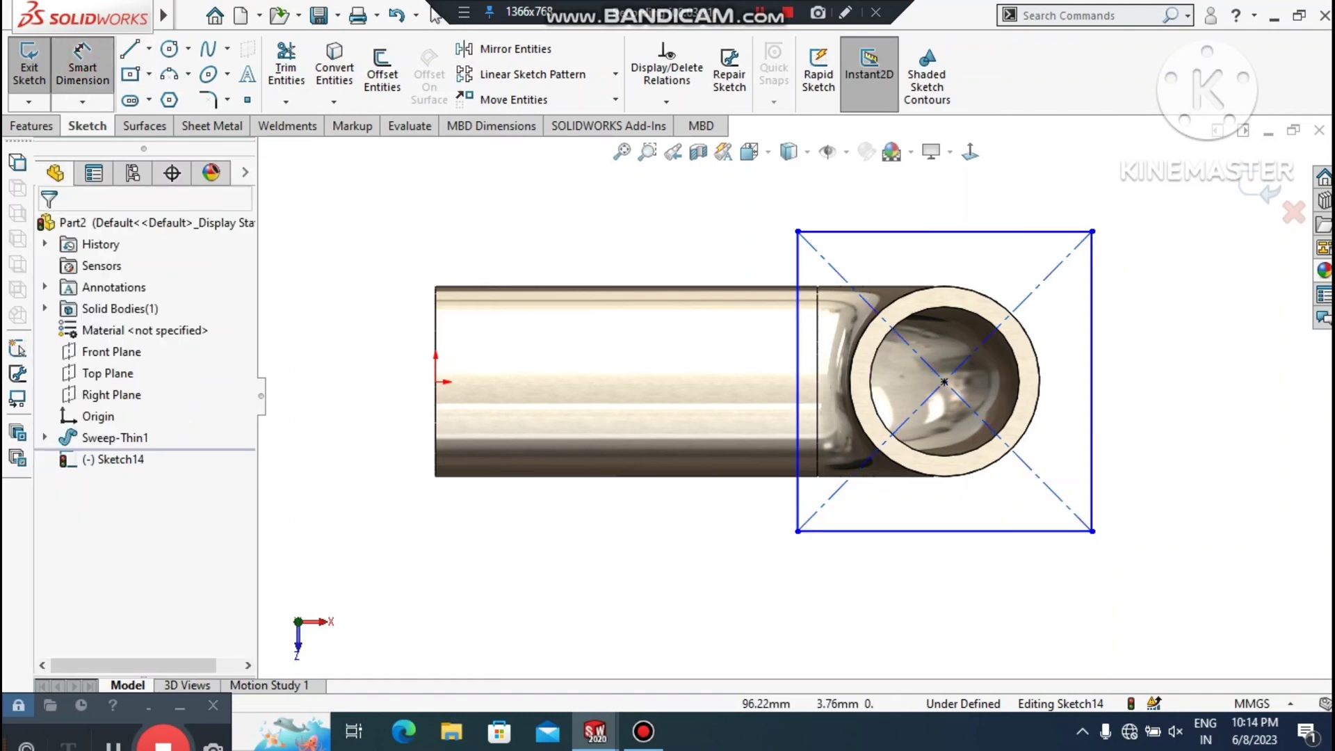
{"action": "left_click", "coordinate": [1096, 367]}
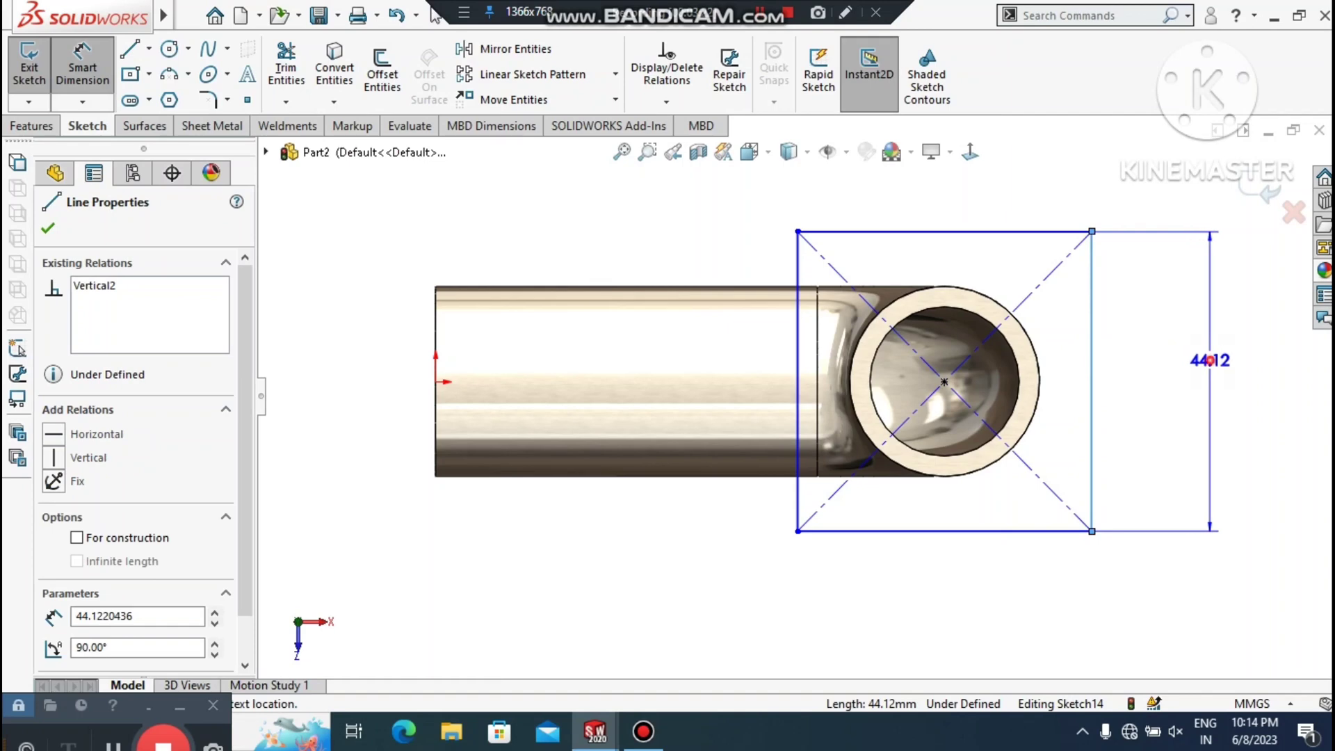
{"action": "left_click", "coordinate": [1210, 361]}
{"action": "type", "text": "50"}
{"action": "key", "text": "Return"}
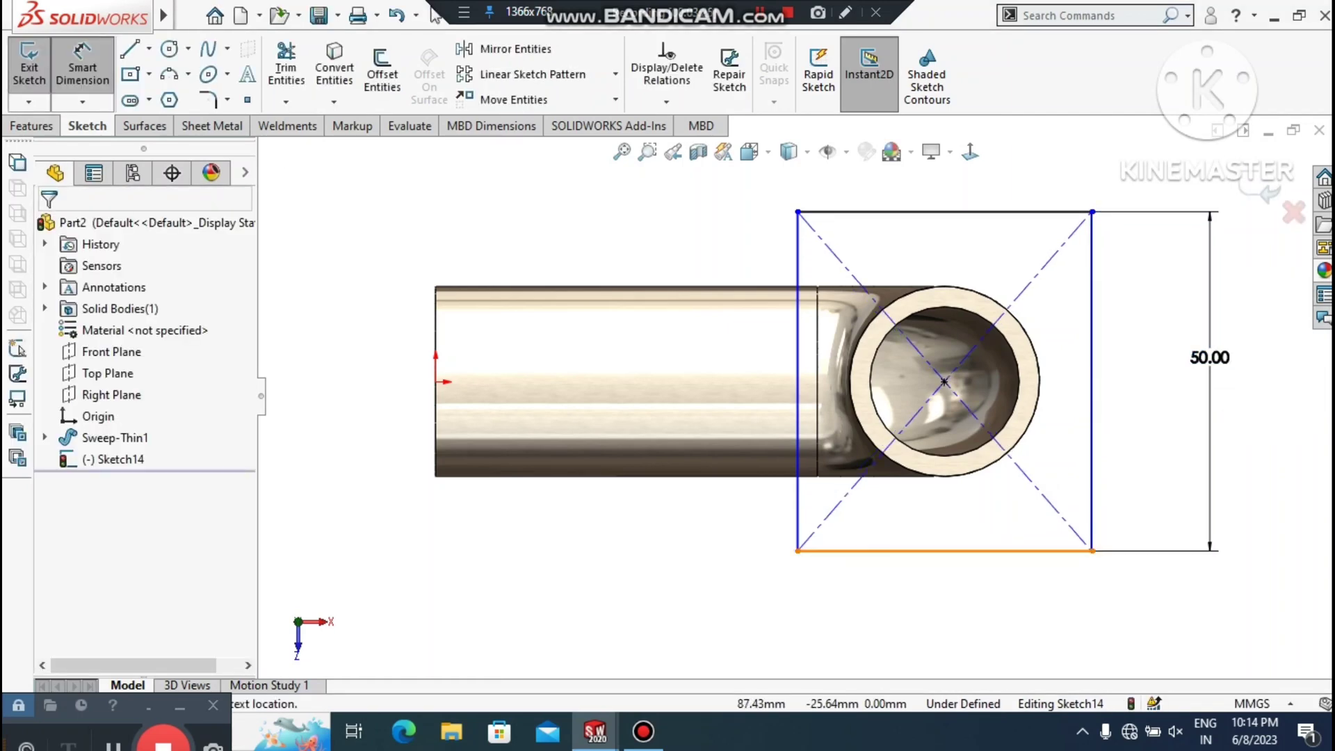
{"action": "left_click", "coordinate": [1028, 551]}
{"action": "left_click", "coordinate": [956, 621]}
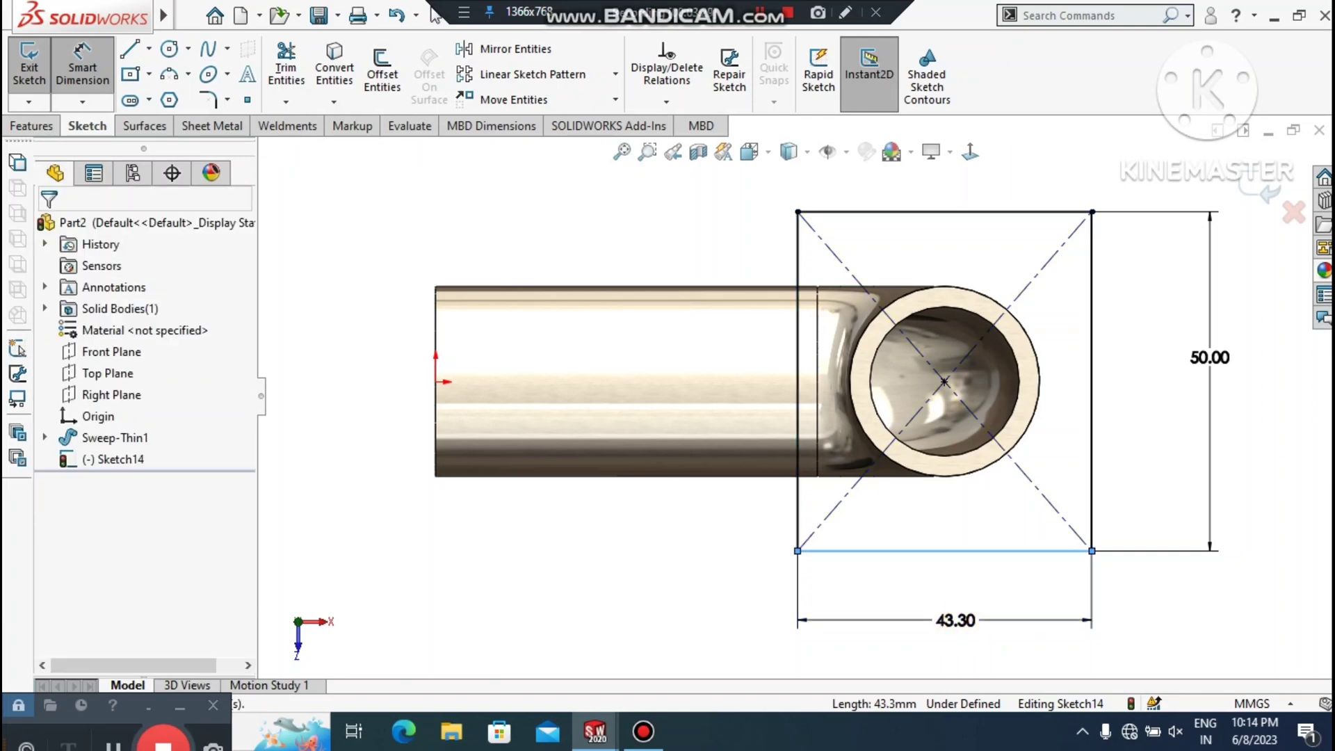
{"action": "type", "text": "50.00mm"}
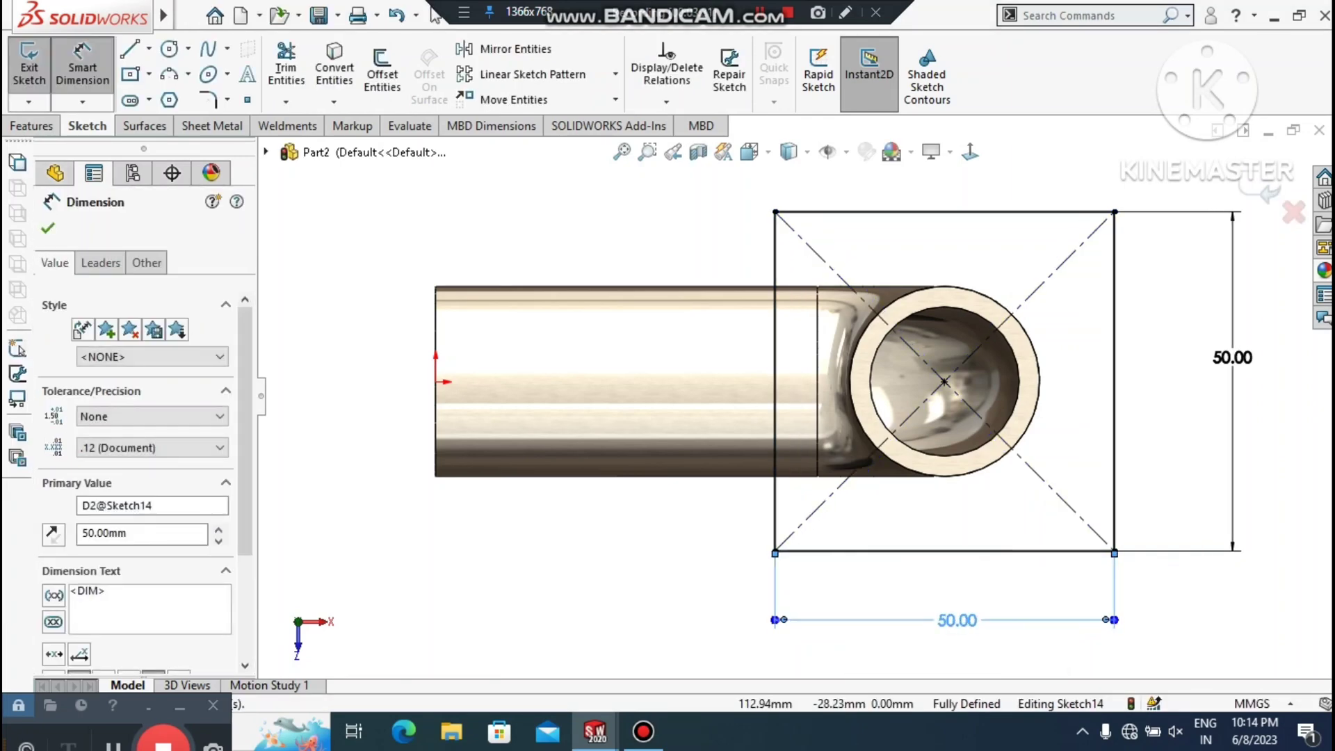
Round all four corners of the 50 mm square with 5 mm sketch fillets
{"action": "left_click", "coordinate": [1202, 574]}
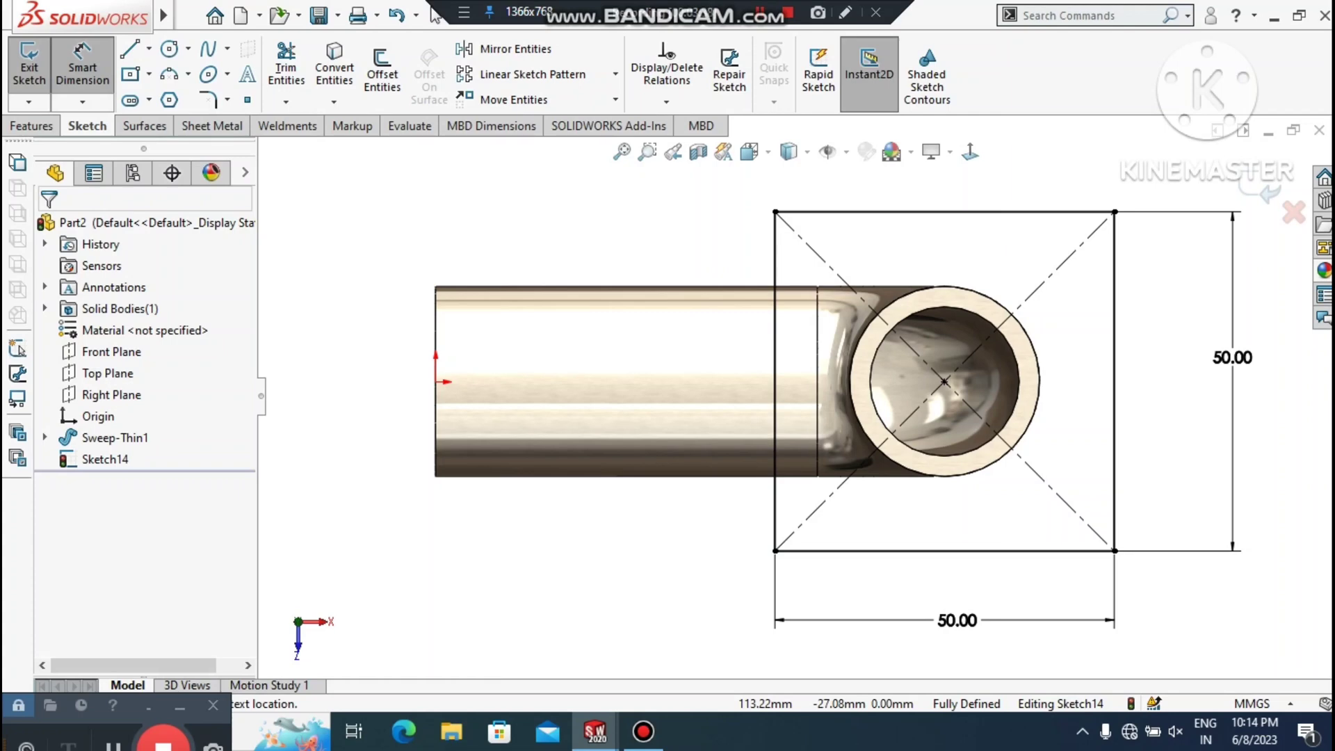
{"action": "left_click", "coordinate": [207, 100]}
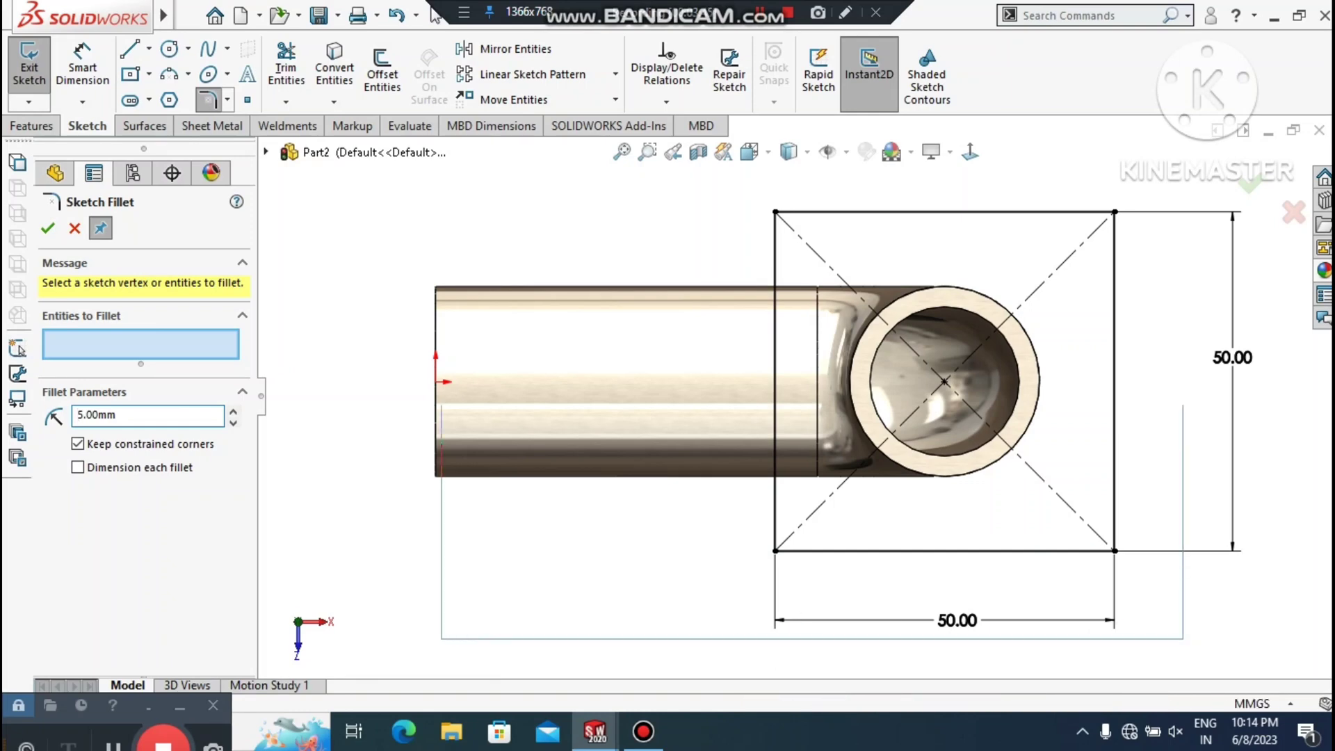
{"action": "left_click_drag", "start_coordinate": [1160, 629], "coordinate": [563, 176]}
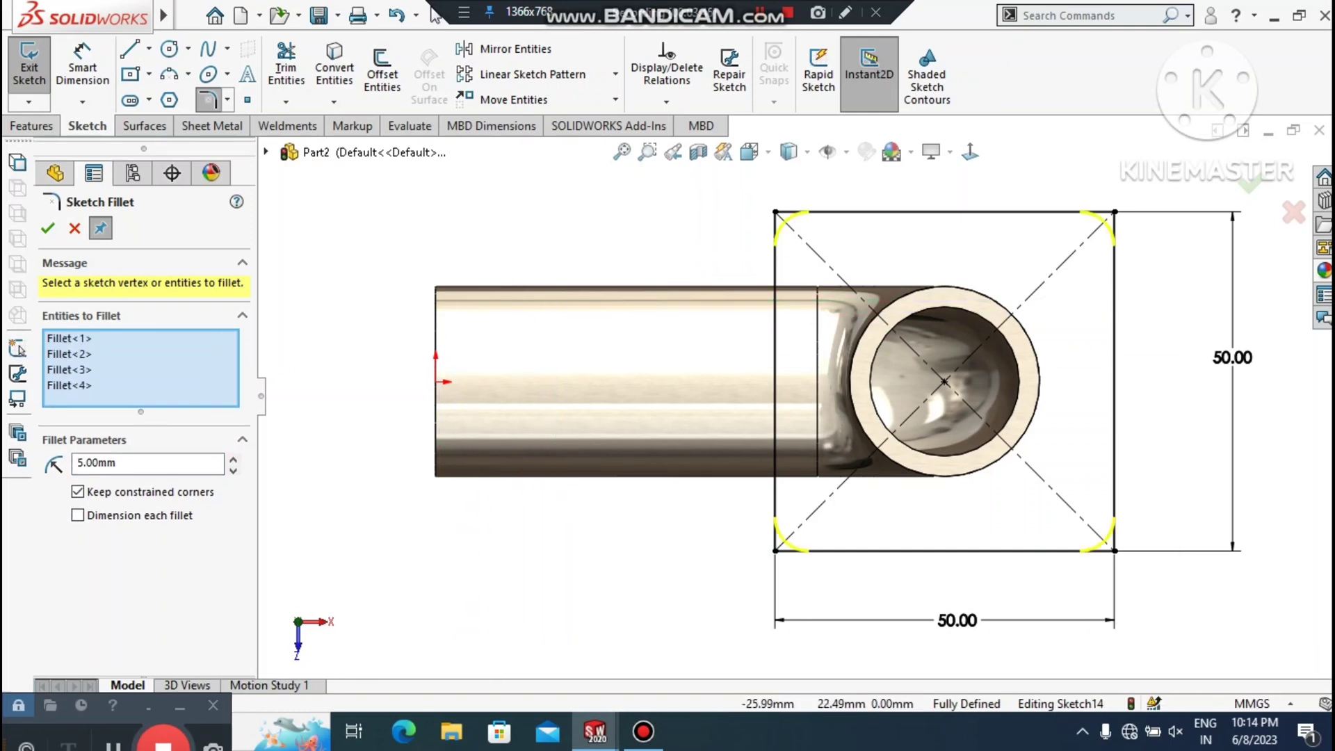
{"action": "left_click", "coordinate": [48, 228]}
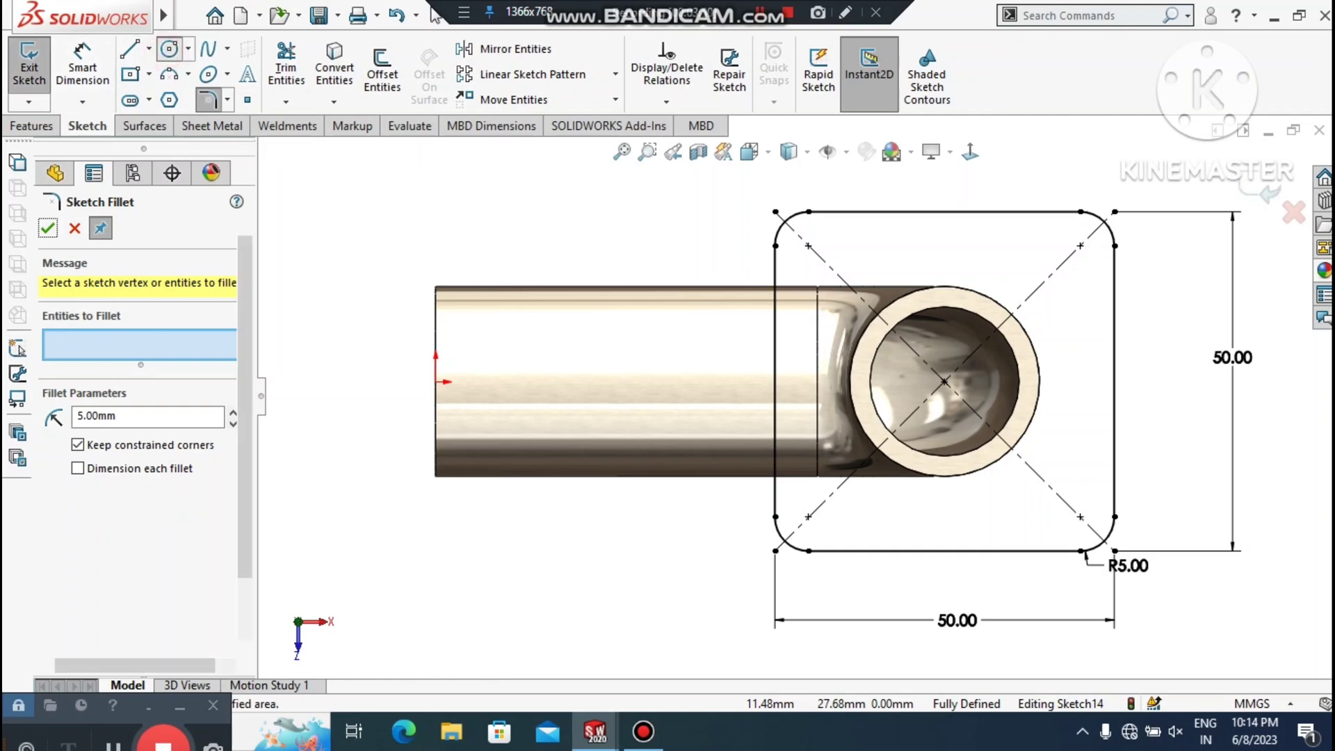
Draw a small circle centred on each of the four corner fillets' centre points, the first about 4.6 mm in diameter
{"action": "left_click", "coordinate": [168, 49]}
{"action": "scroll", "coordinate": [836, 272], "scroll_direction": "down", "scroll_amount": 2}
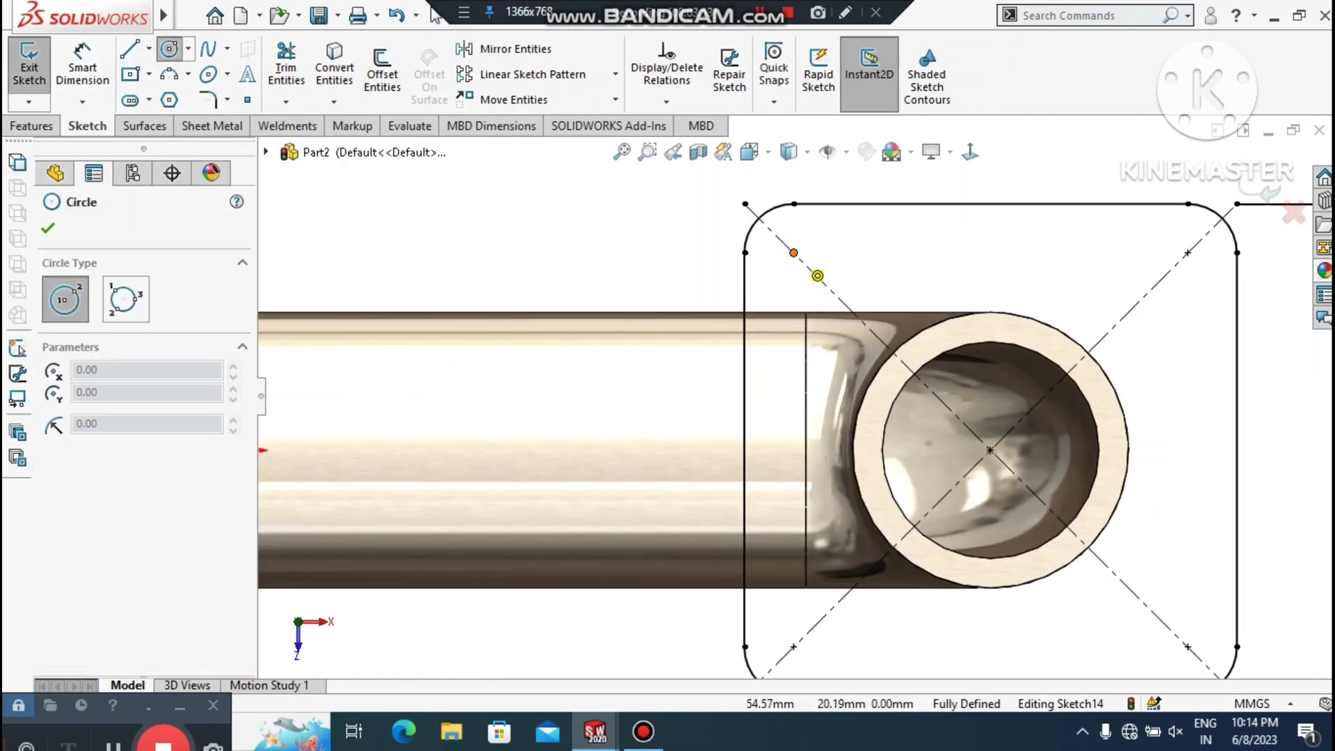
{"action": "left_click", "coordinate": [793, 252]}
{"action": "left_click", "coordinate": [810, 269]}
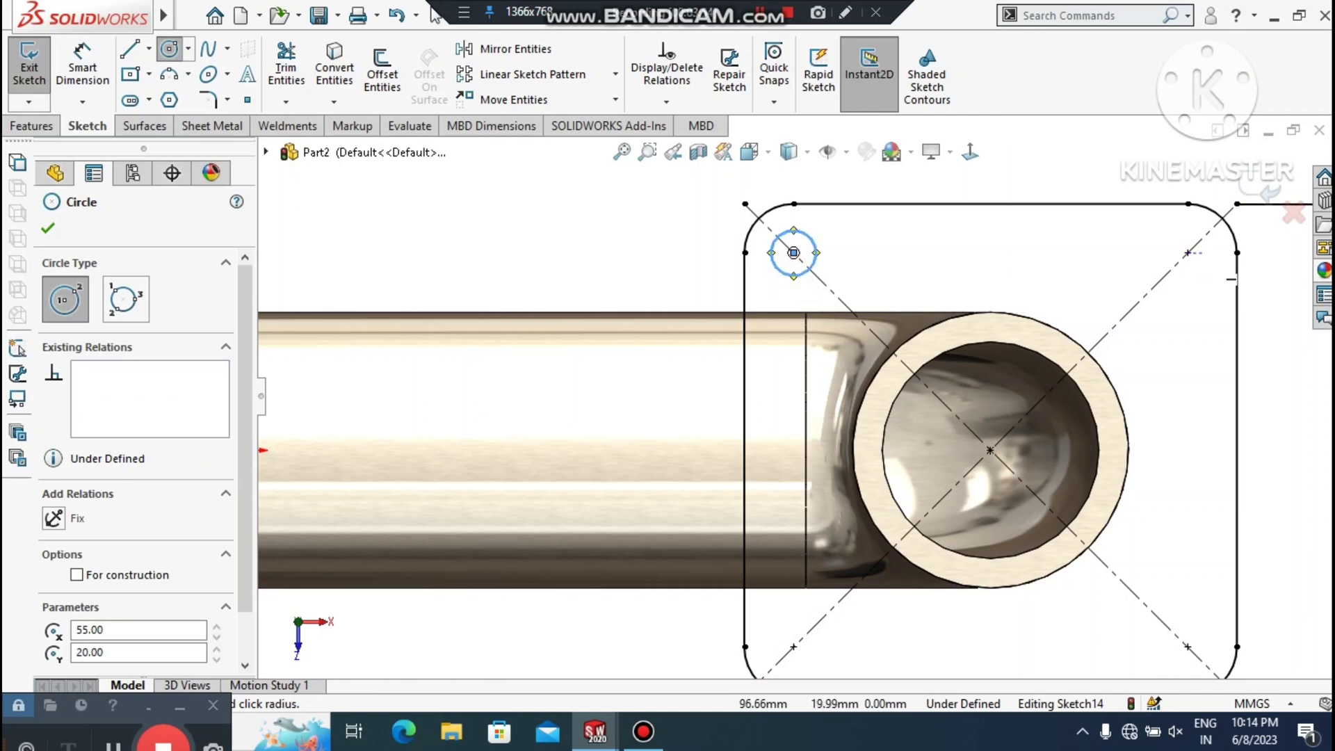
{"action": "left_click", "coordinate": [1187, 253]}
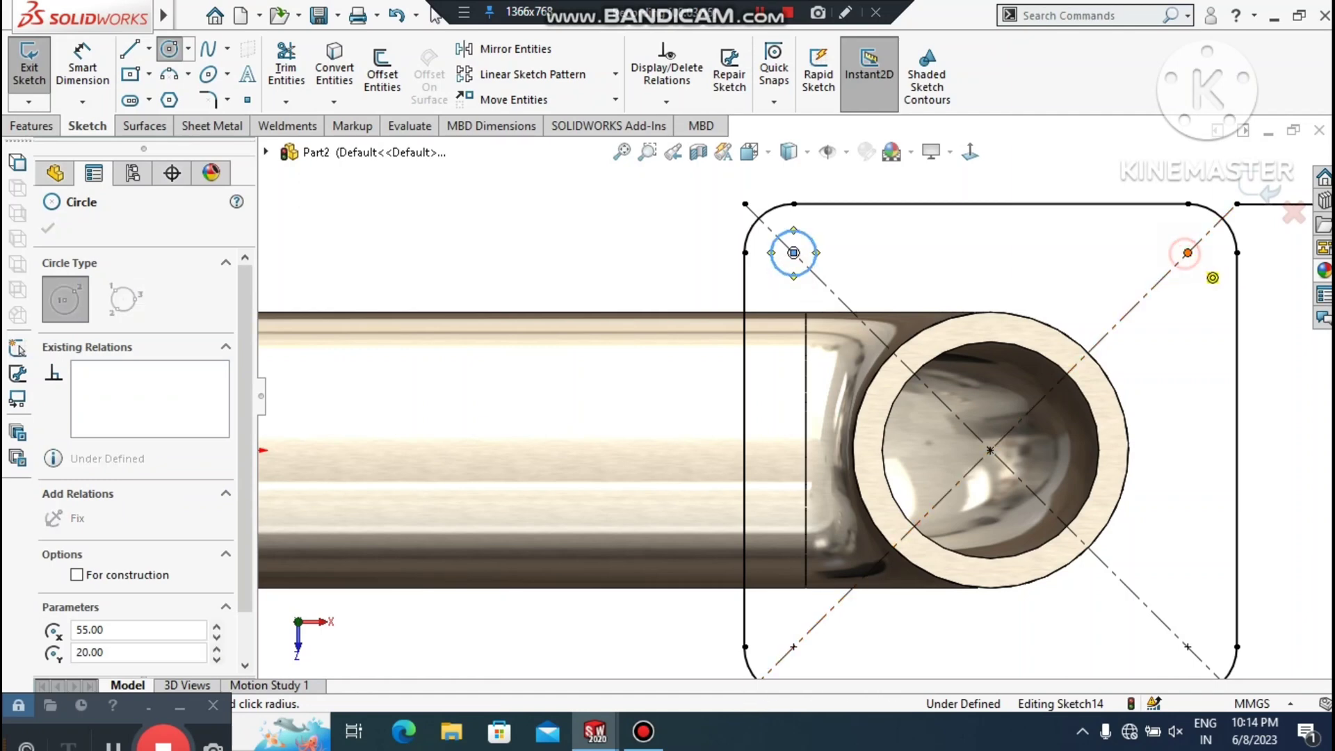
{"action": "left_click", "coordinate": [1207, 272]}
{"action": "scroll", "coordinate": [793, 399], "scroll_direction": "up", "scroll_amount": 1}
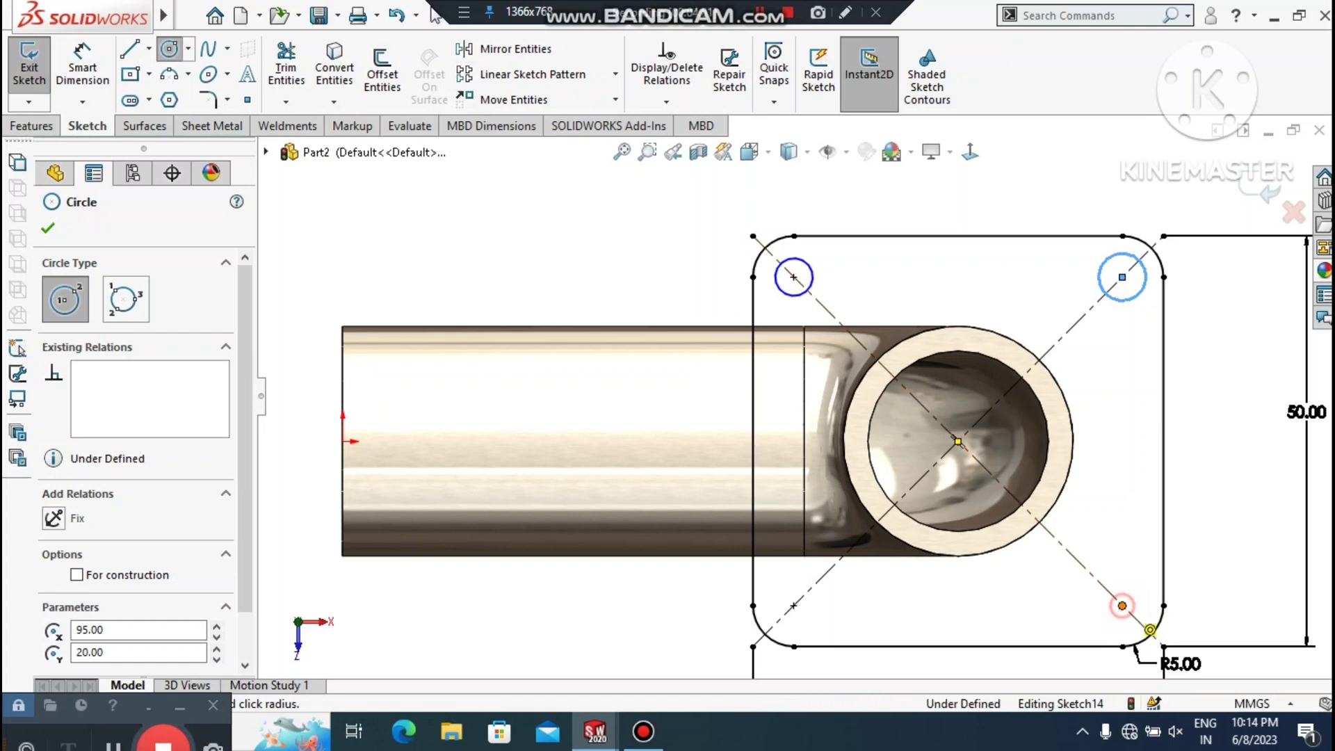
{"action": "left_click", "coordinate": [1122, 605]}
{"action": "left_click", "coordinate": [1121, 630]}
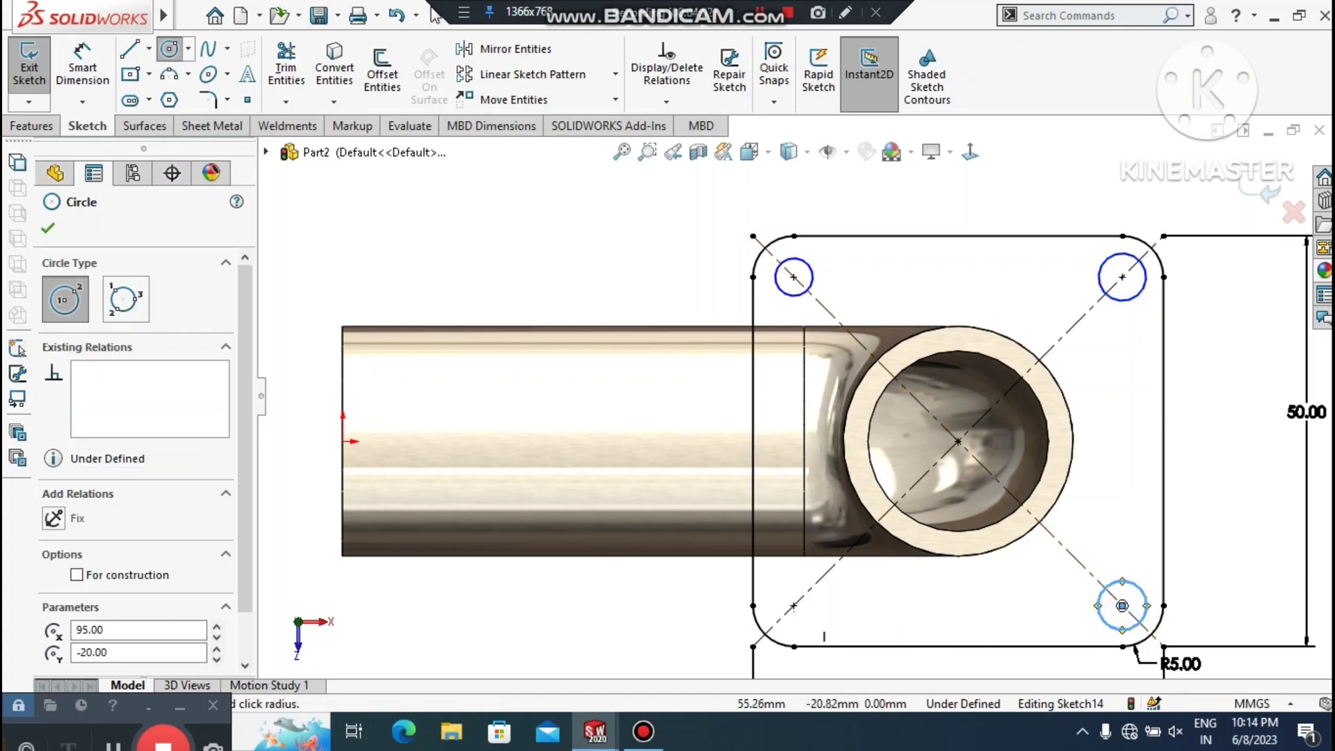
{"action": "left_click", "coordinate": [793, 606]}
{"action": "left_click", "coordinate": [813, 626]}
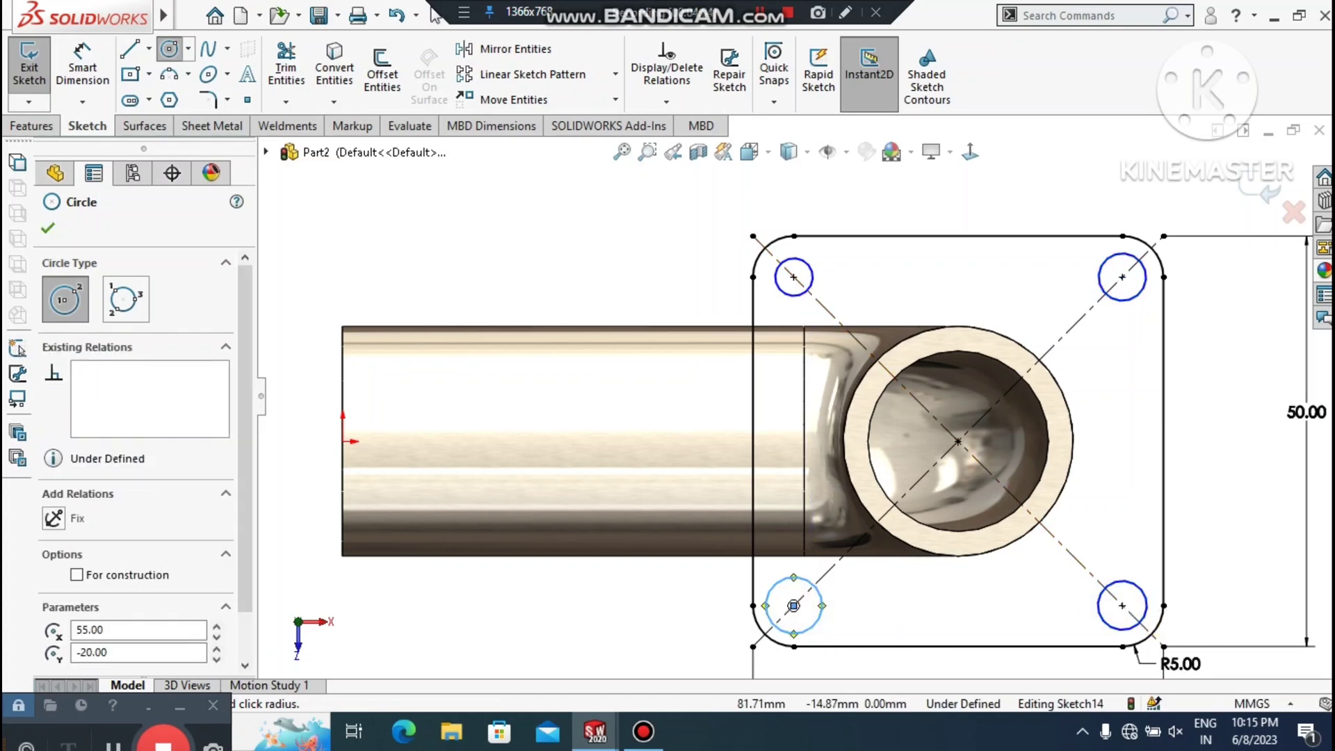
{"action": "key", "text": "Escape"}
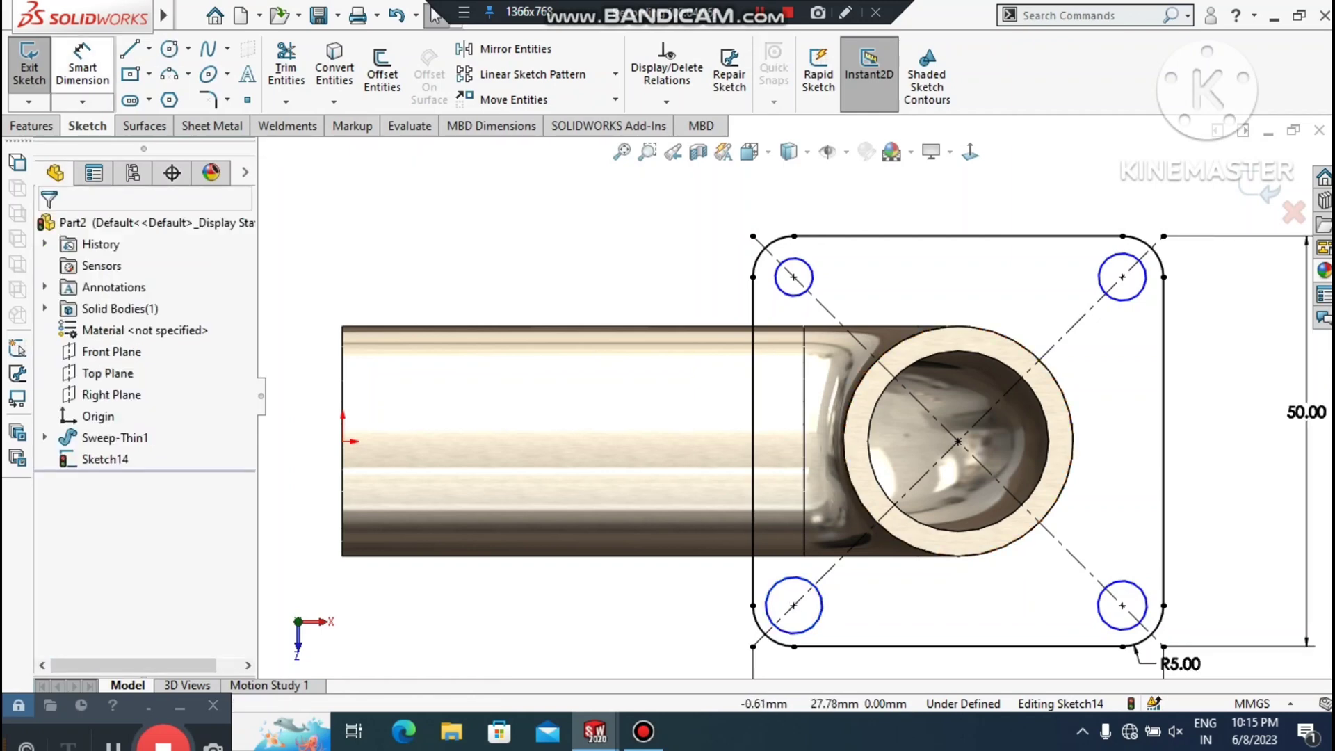
Dimension the first corner circle, the one drawn about 4.6 mm wide, to a diameter of 5 mm
{"action": "left_click", "coordinate": [83, 67]}
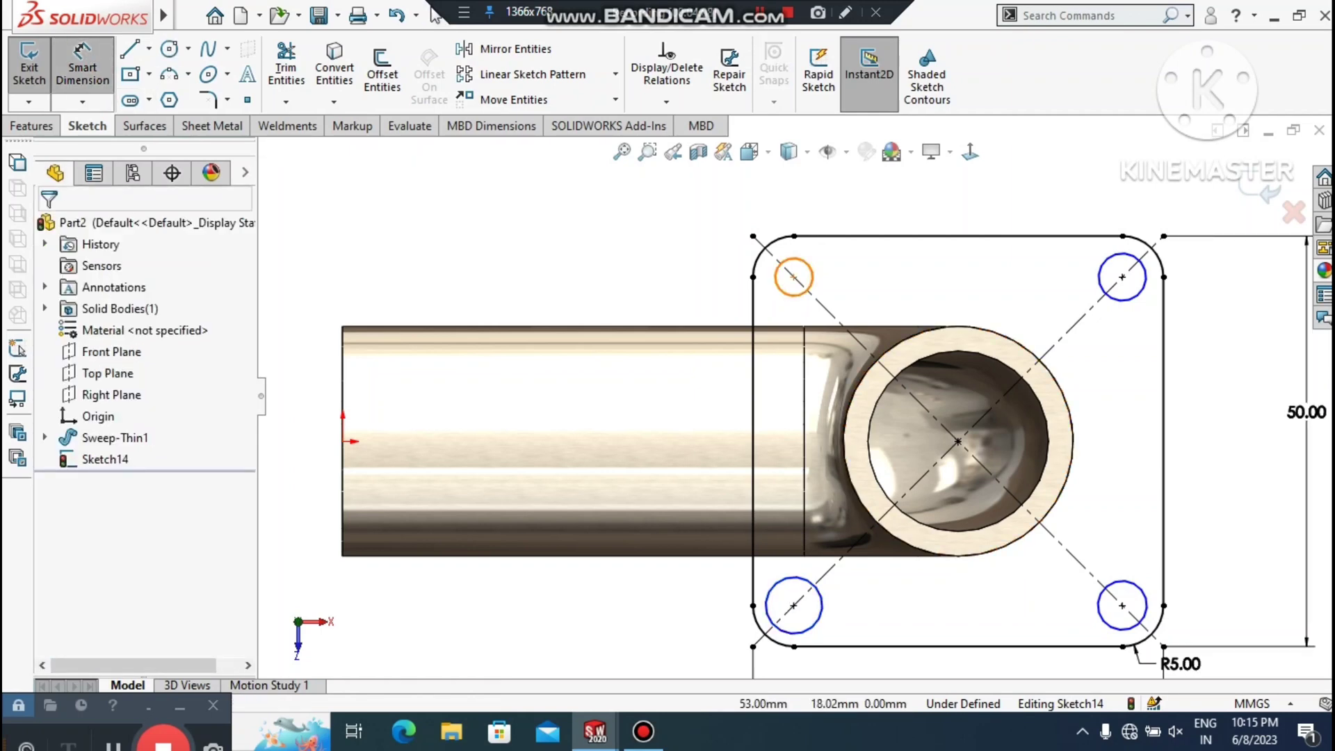
{"action": "left_click", "coordinate": [781, 263]}
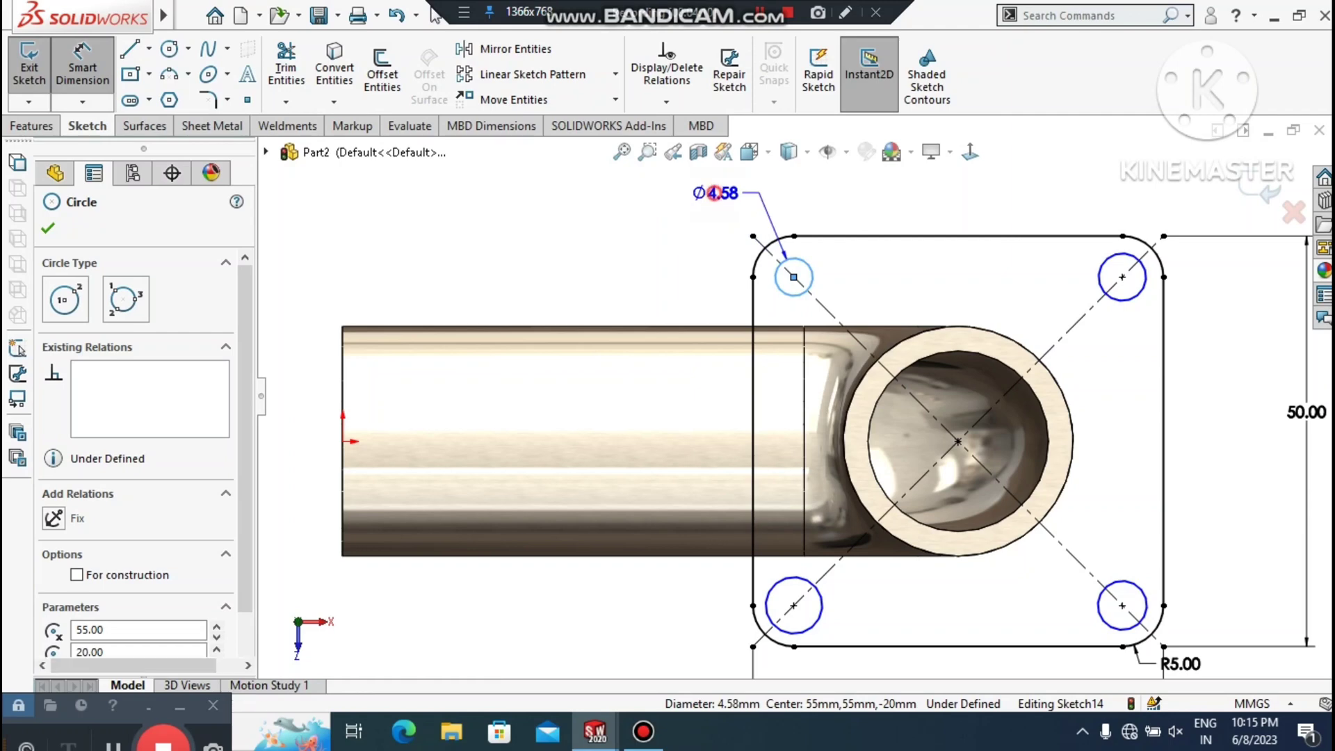
{"action": "left_click", "coordinate": [714, 193]}
{"action": "type", "text": "5"}
{"action": "key", "text": "Return"}
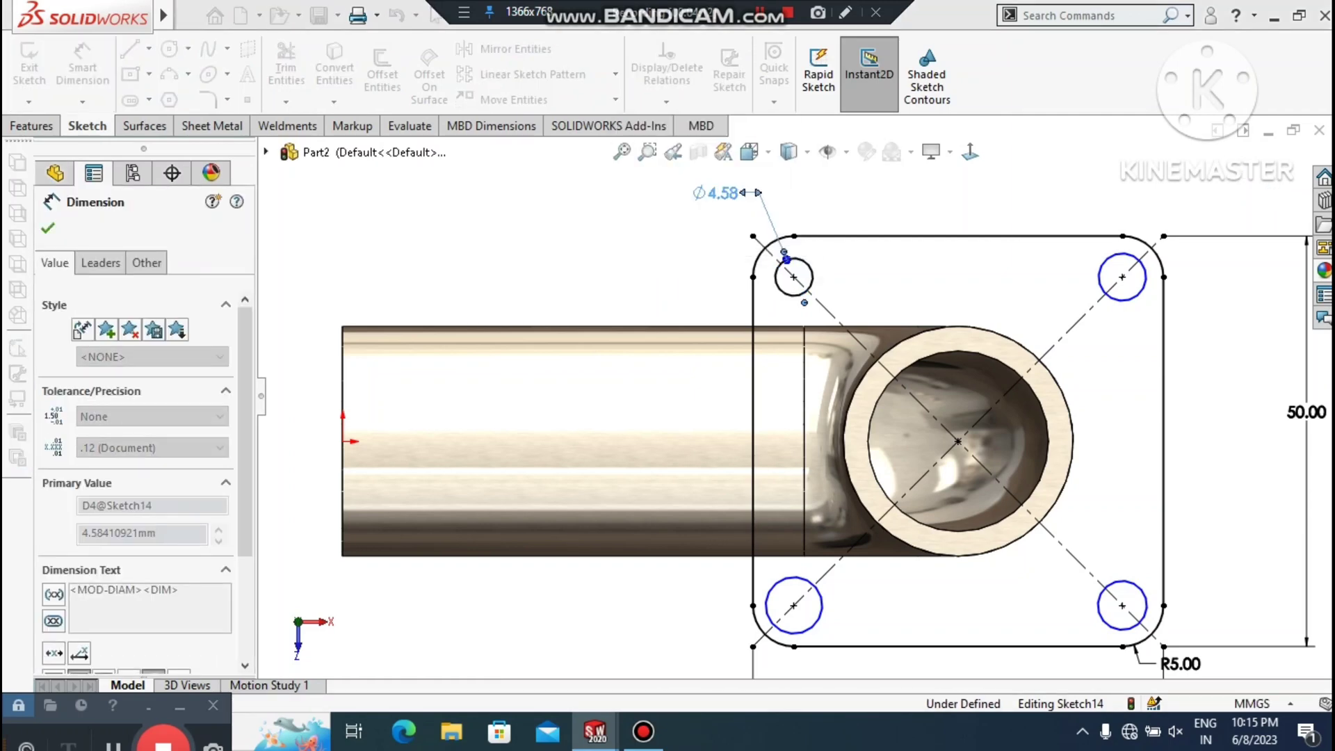
{"action": "left_click", "coordinate": [578, 242]}
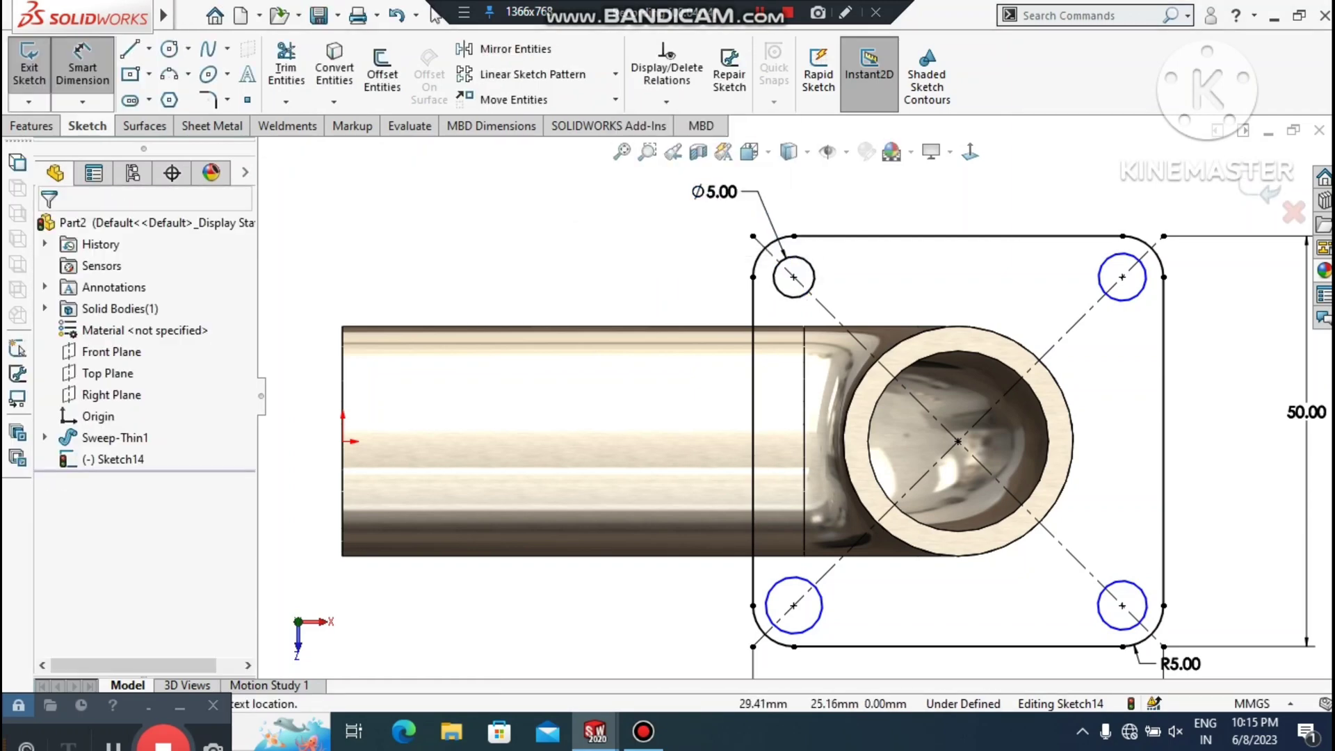
{"action": "left_click", "coordinate": [89, 74]}
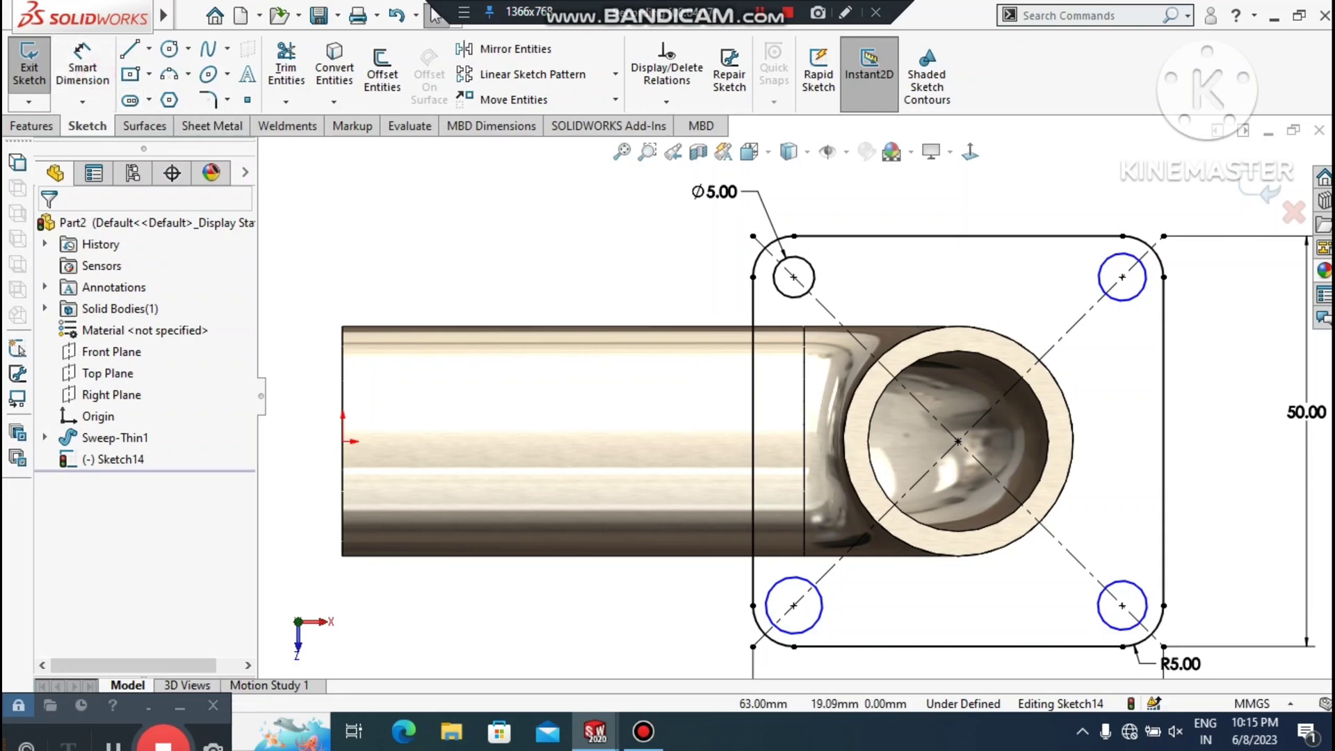
Apply an Equal relation to all four corner circles
{"action": "left_click", "coordinate": [814, 276]}
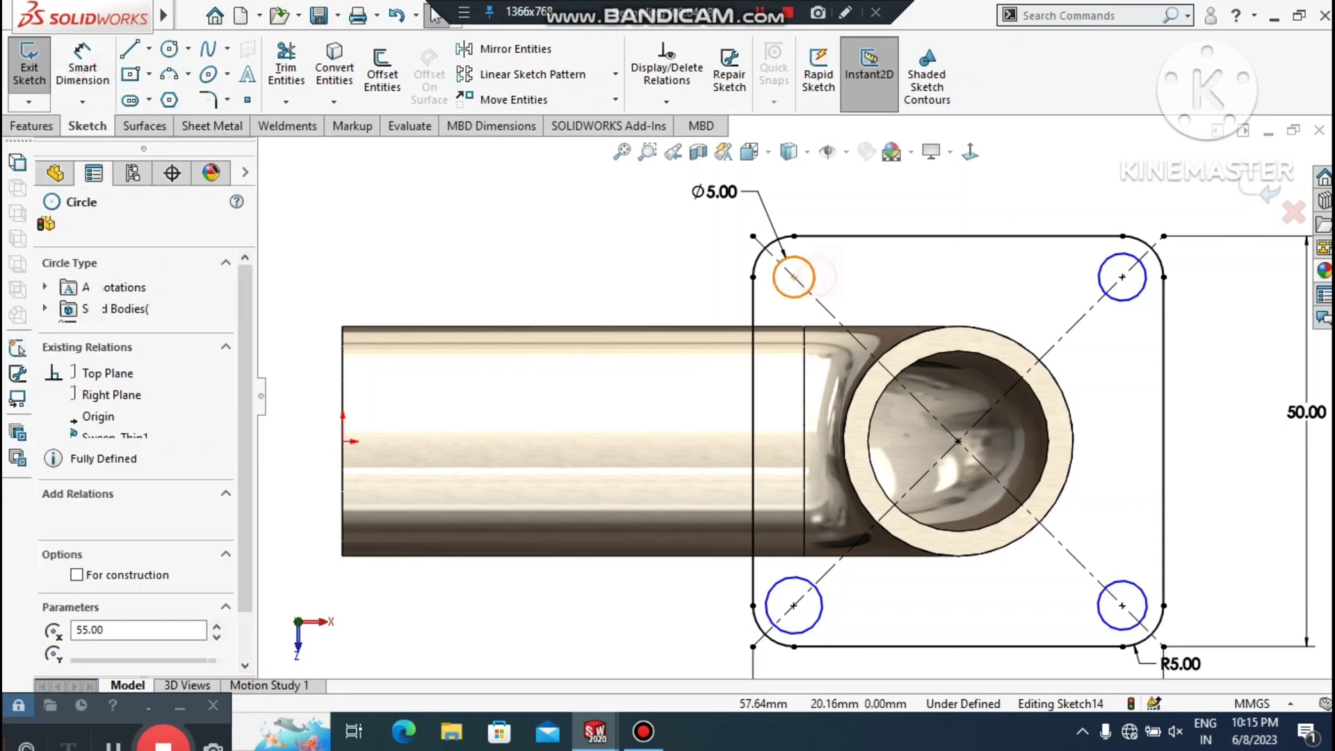
{"action": "left_click", "coordinate": [1138, 294], "text": "ctrl"}
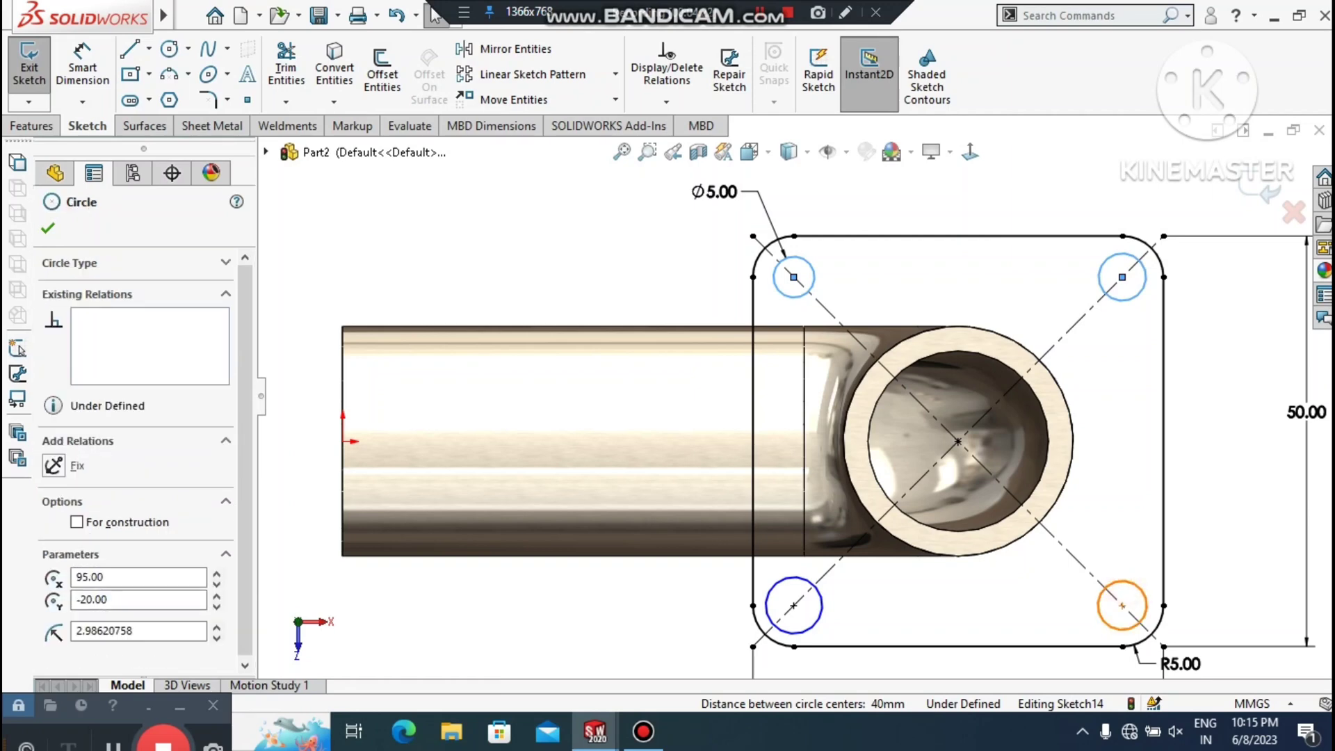
{"action": "left_click", "coordinate": [1139, 624], "text": "ctrl"}
{"action": "left_click", "coordinate": [810, 623], "text": "ctrl"}
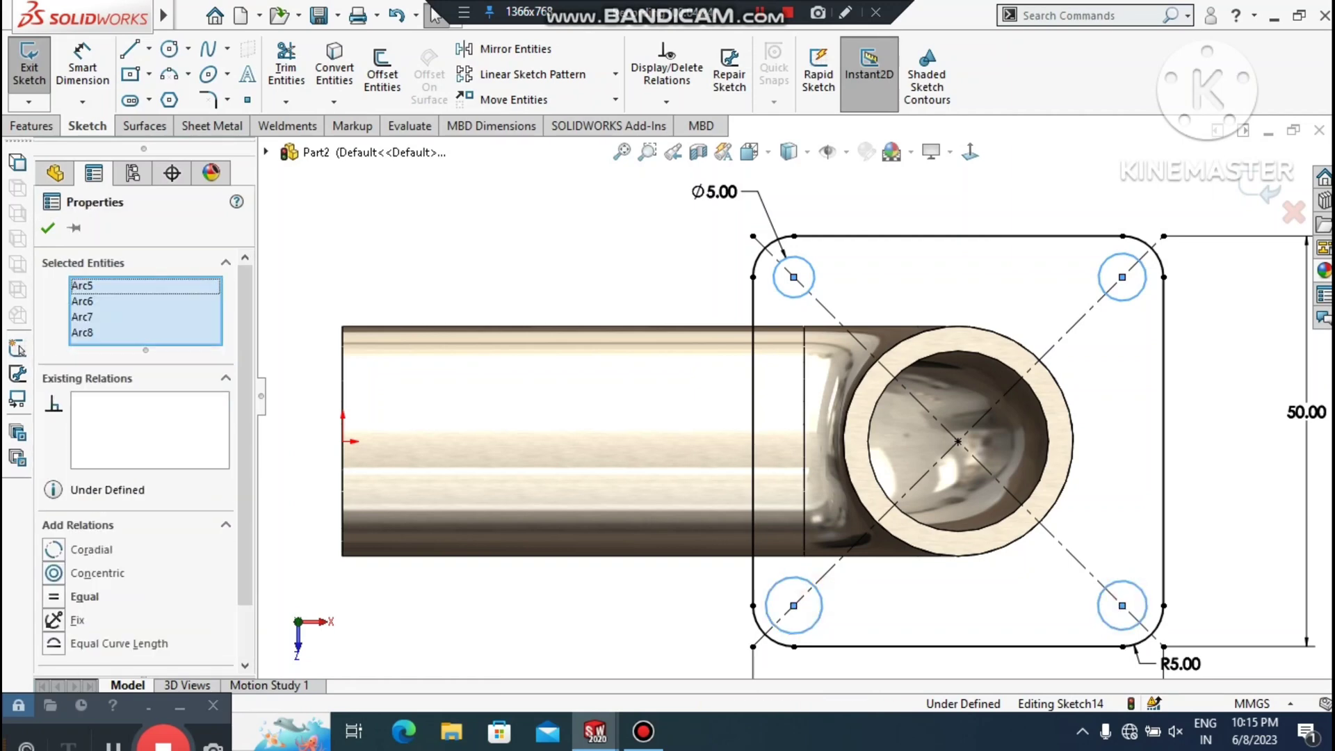
{"action": "left_click", "coordinate": [53, 596]}
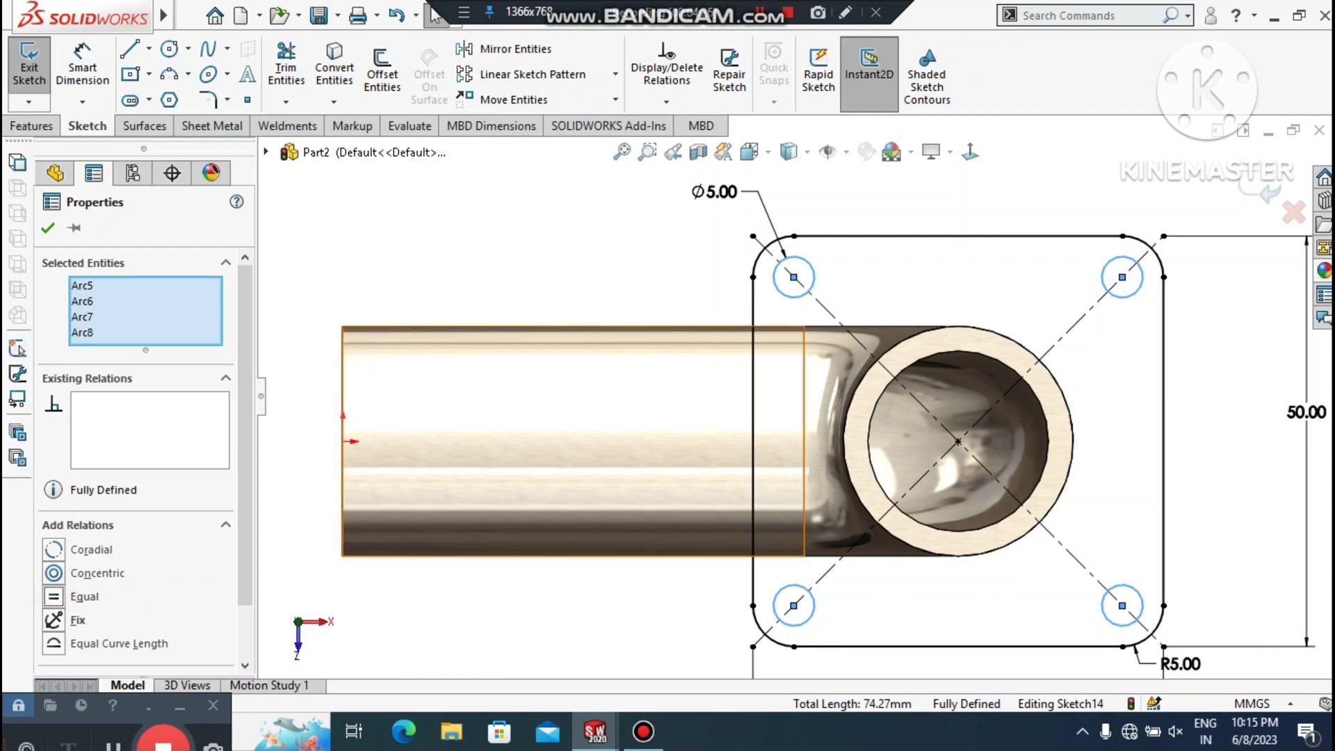
{"action": "left_click", "coordinate": [476, 214]}
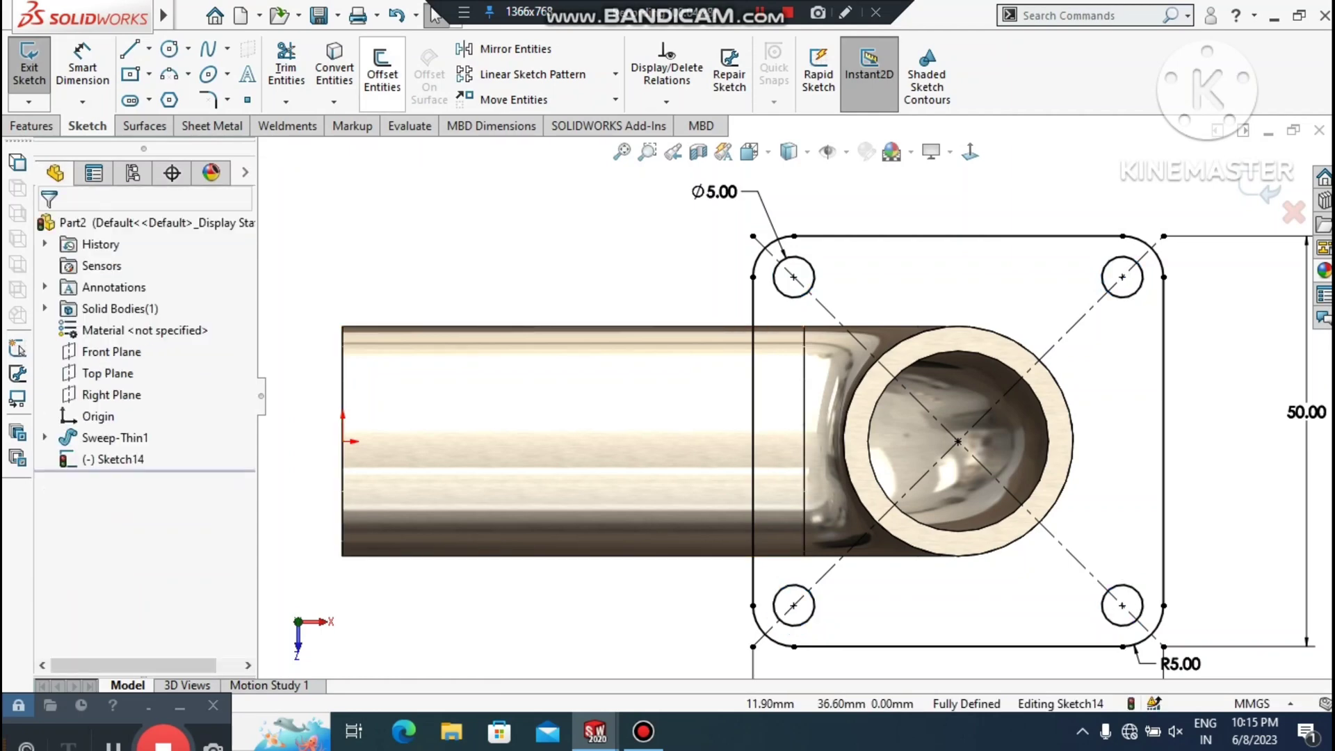
Draw a circle centred on the pipe axis, reaching out to the pipe's inner wall edge
{"action": "left_click", "coordinate": [169, 49]}
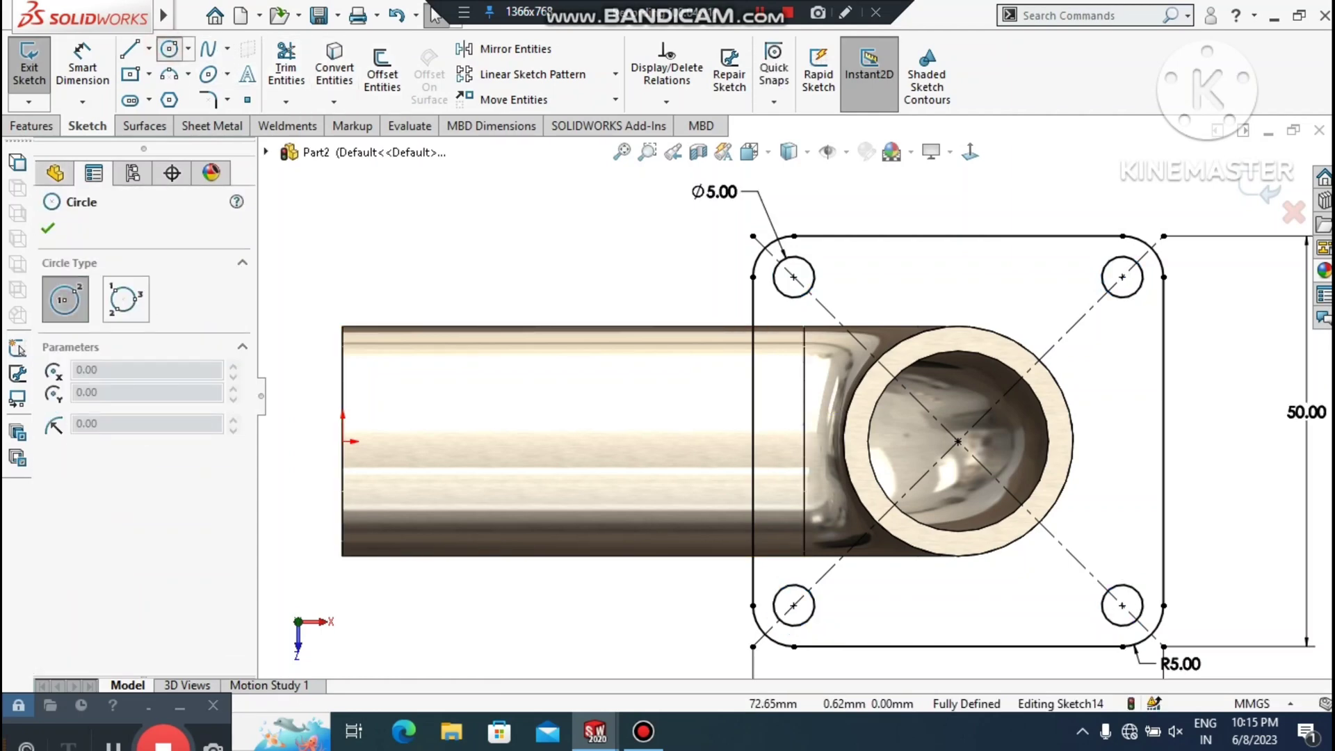
{"action": "left_click", "coordinate": [957, 440]}
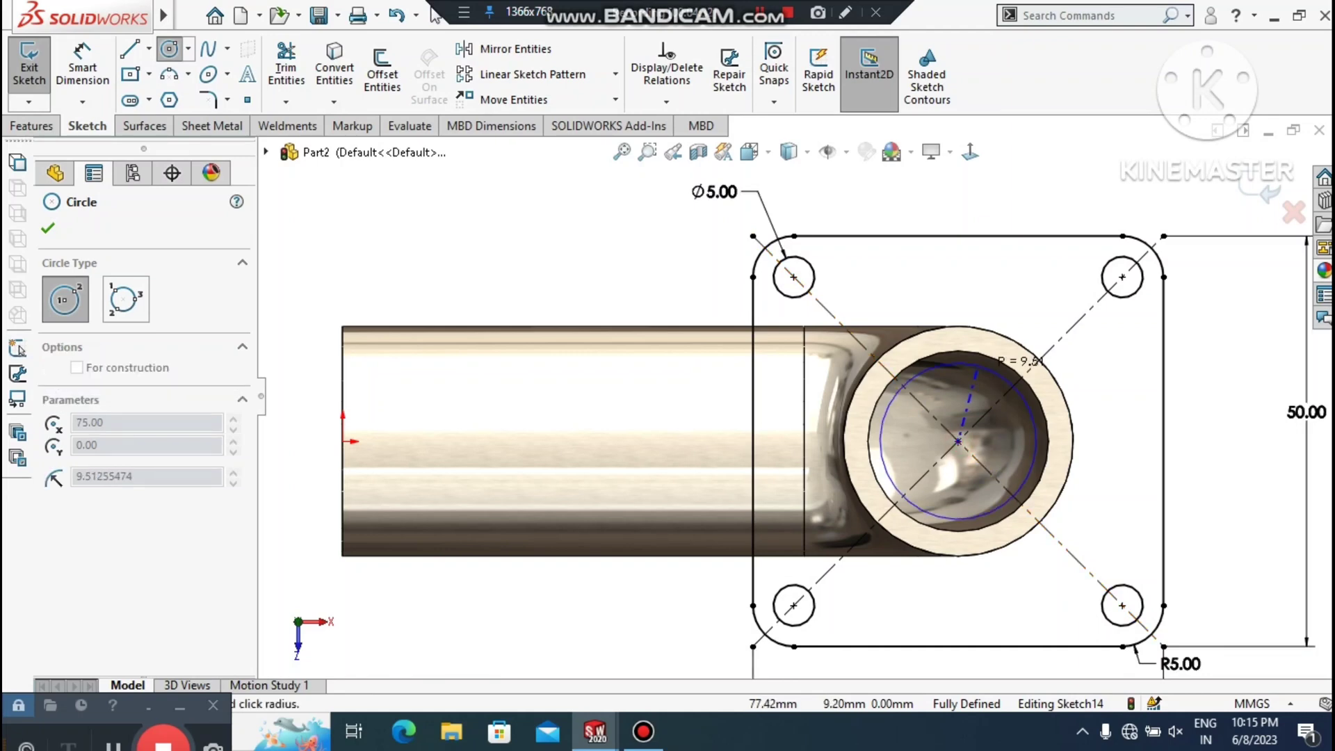
{"action": "left_click", "coordinate": [1008, 376]}
{"action": "key", "text": "Escape"}
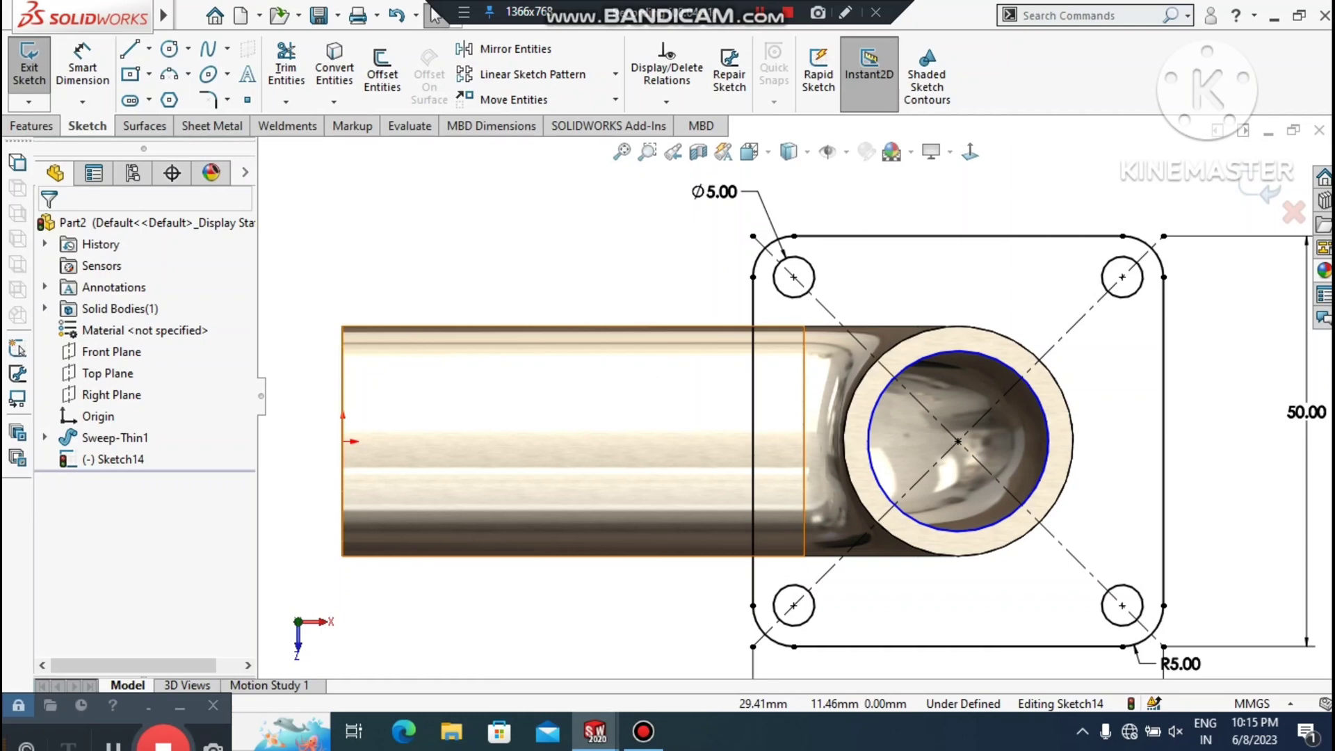
Extrude the flange sketch 5 mm as a Blind boss in the reversed direction, down along the vertical leg, with the result merged
{"action": "scroll", "coordinate": [735, 403], "scroll_direction": "up", "scroll_amount": 4}
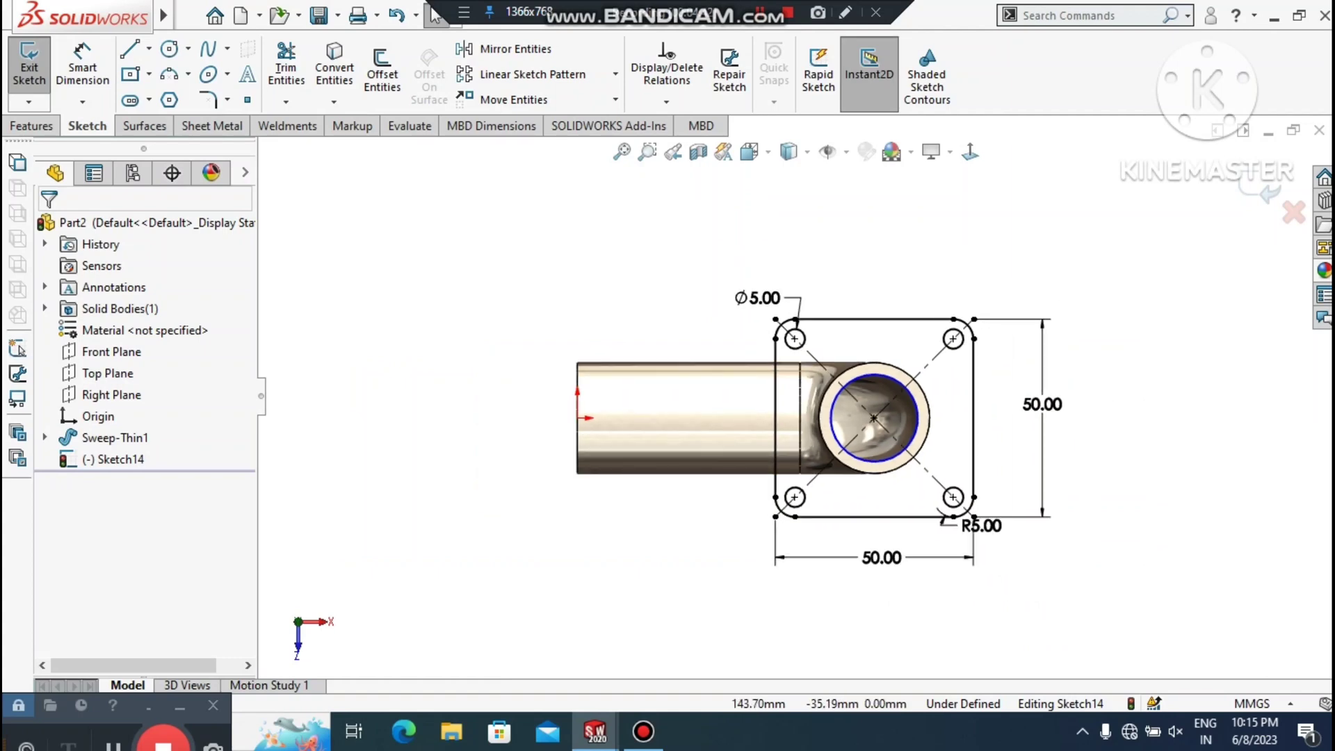
{"action": "middle_click_drag", "start_coordinate": [1140, 511], "coordinate": [1166, 334]}
{"action": "scroll", "coordinate": [900, 285], "scroll_direction": "down", "scroll_amount": 2}
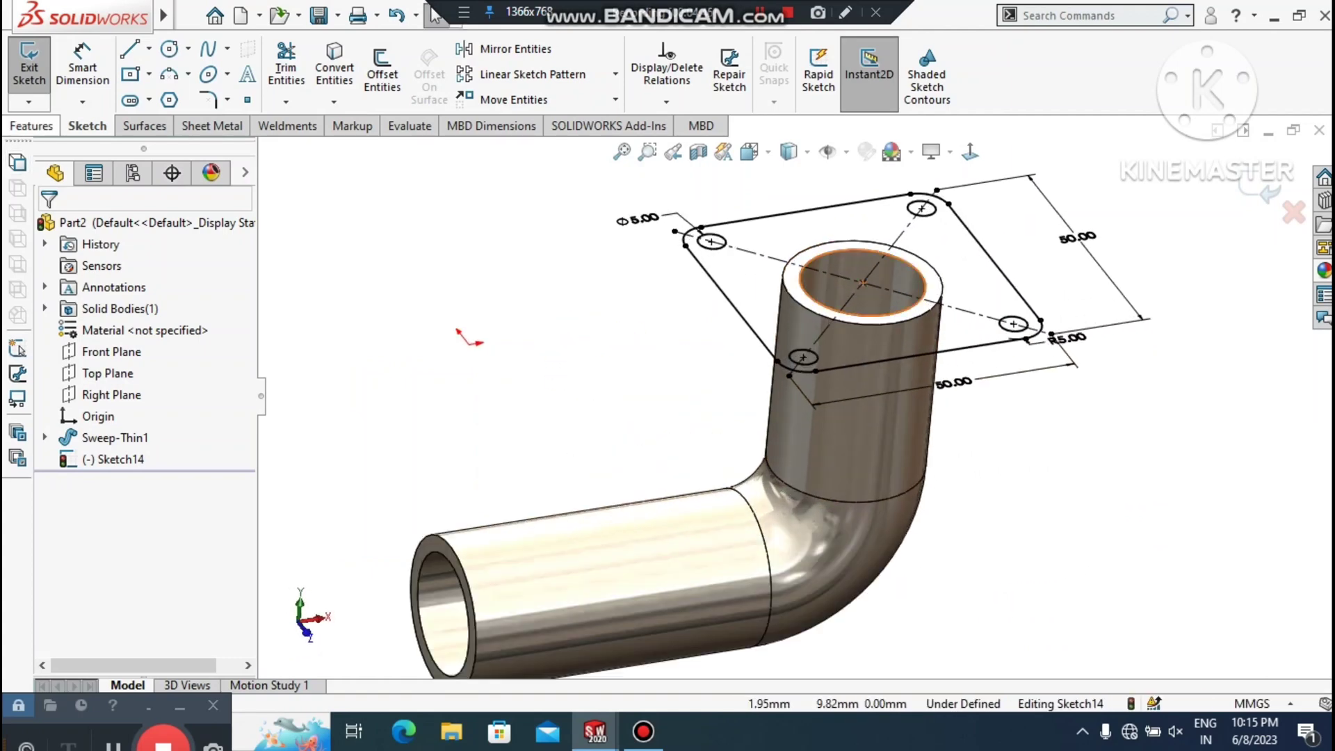
{"action": "left_click", "coordinate": [33, 126]}
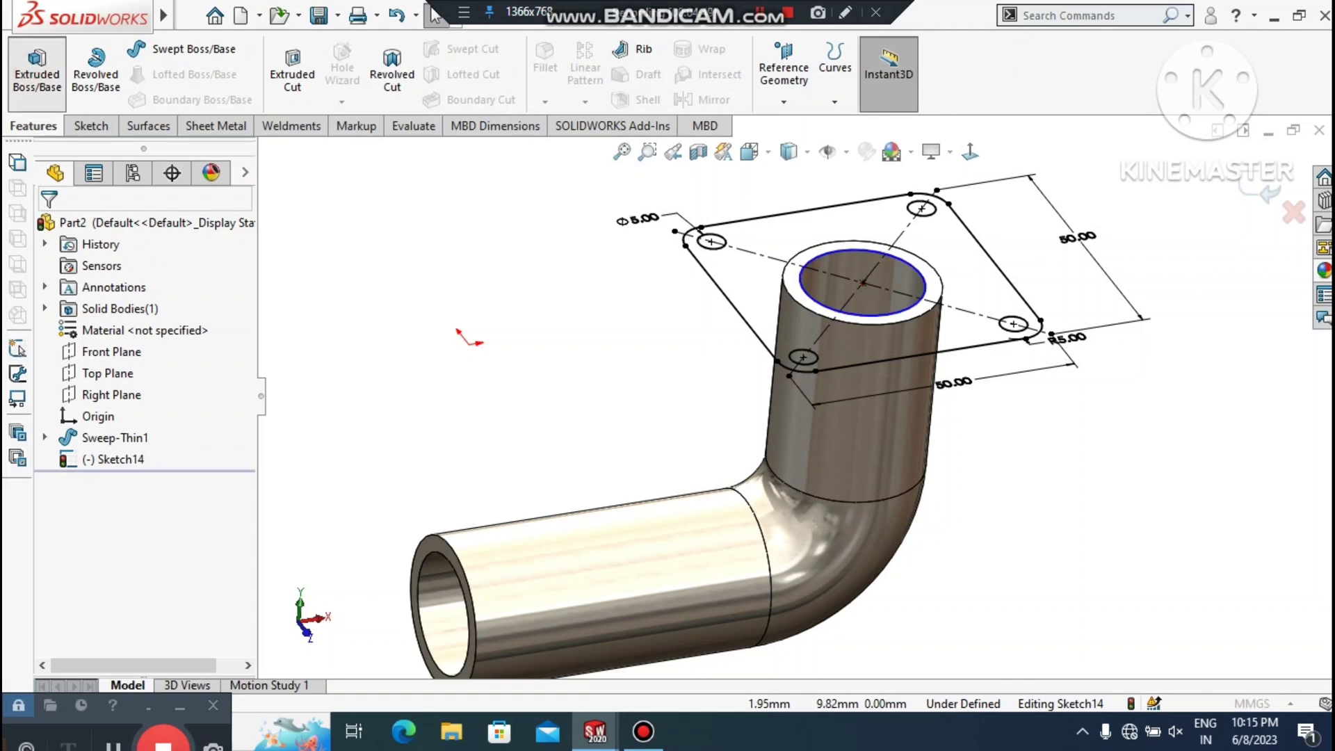
{"action": "left_click", "coordinate": [37, 69]}
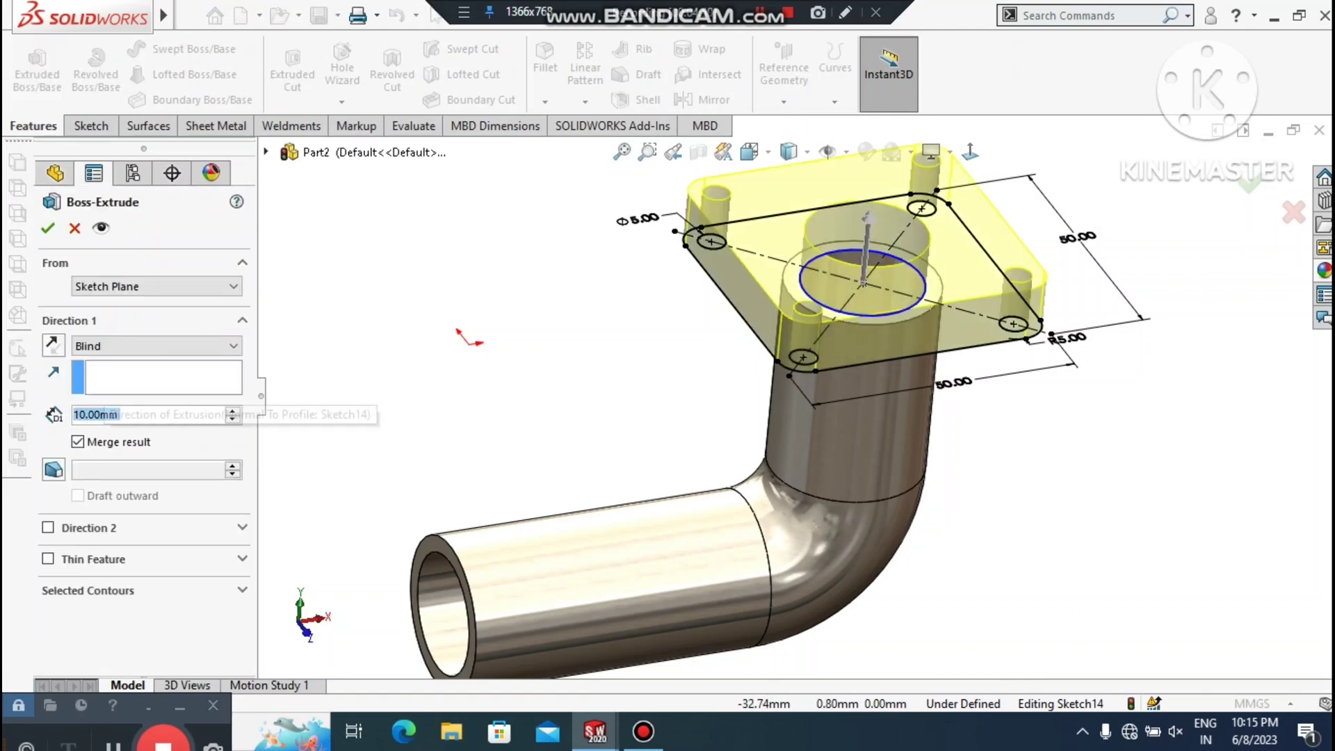
{"action": "type", "text": "5"}
{"action": "key", "text": "Return"}
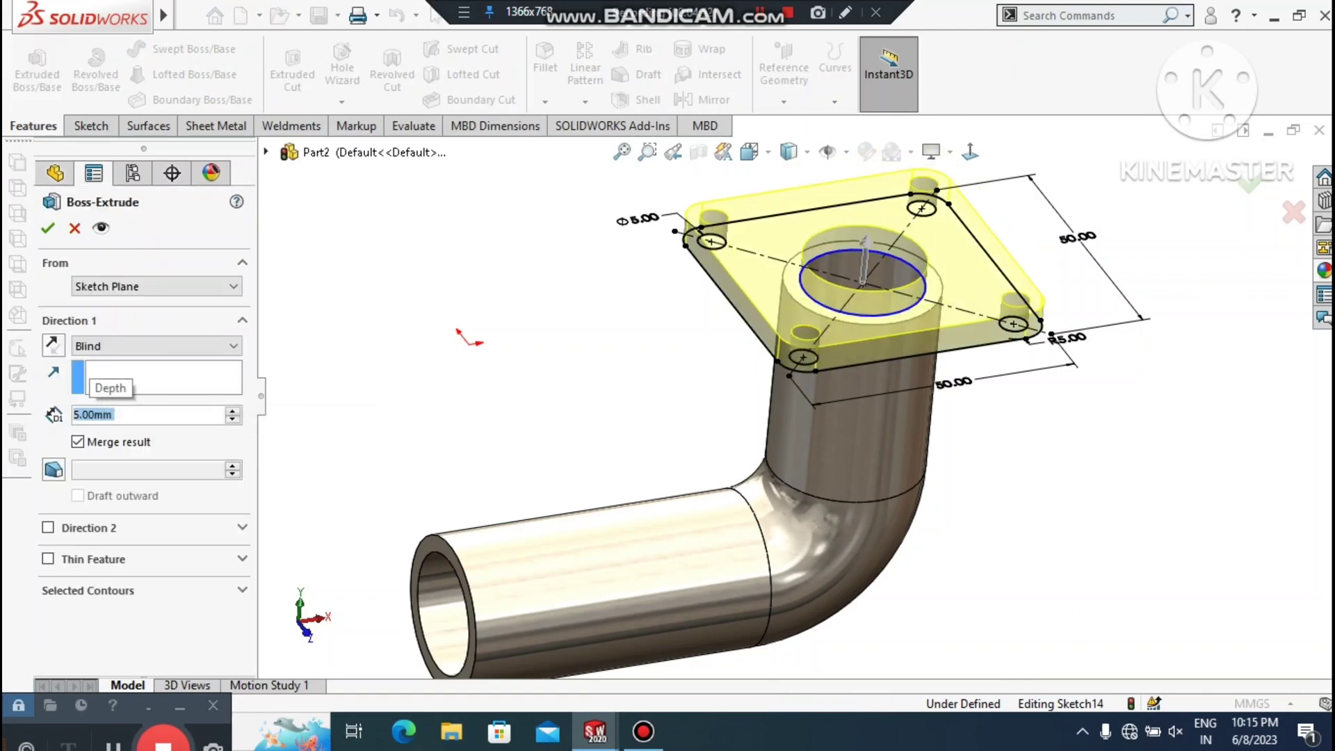
{"action": "left_click", "coordinate": [54, 344]}
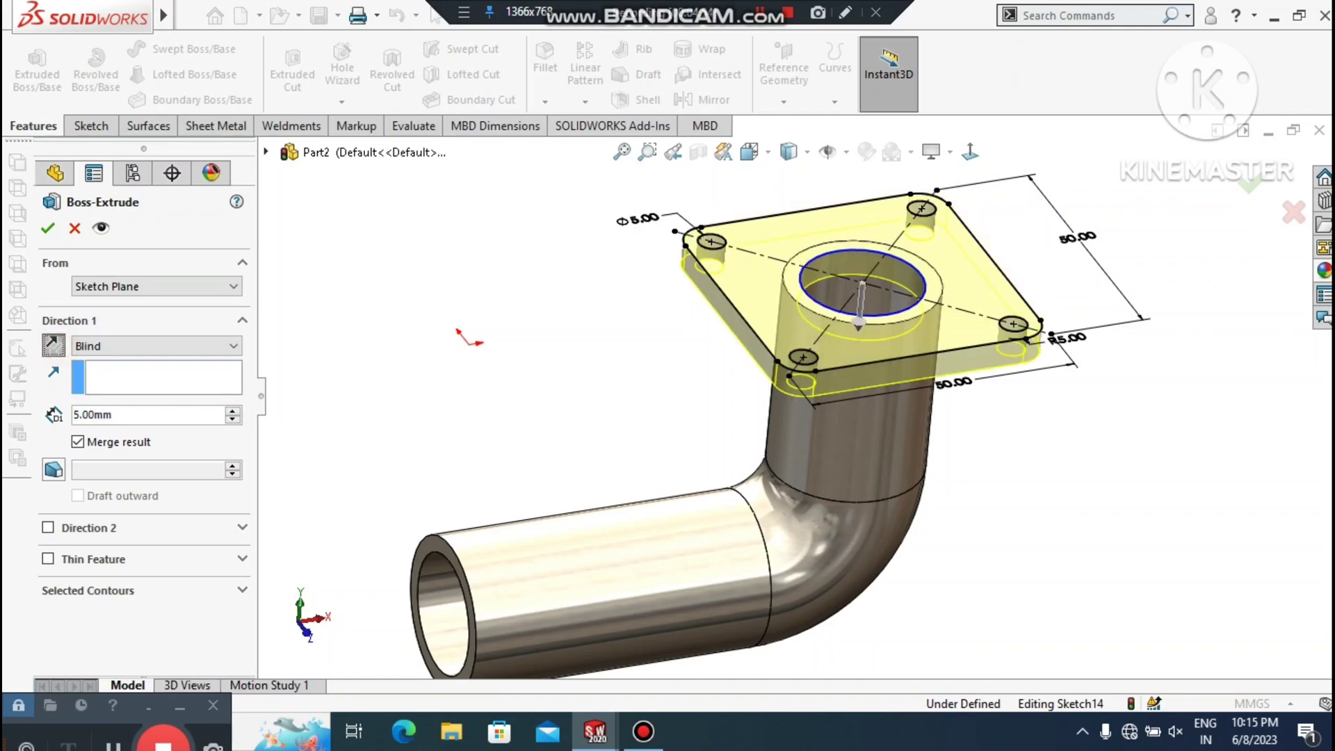
{"action": "left_click", "coordinate": [48, 228]}
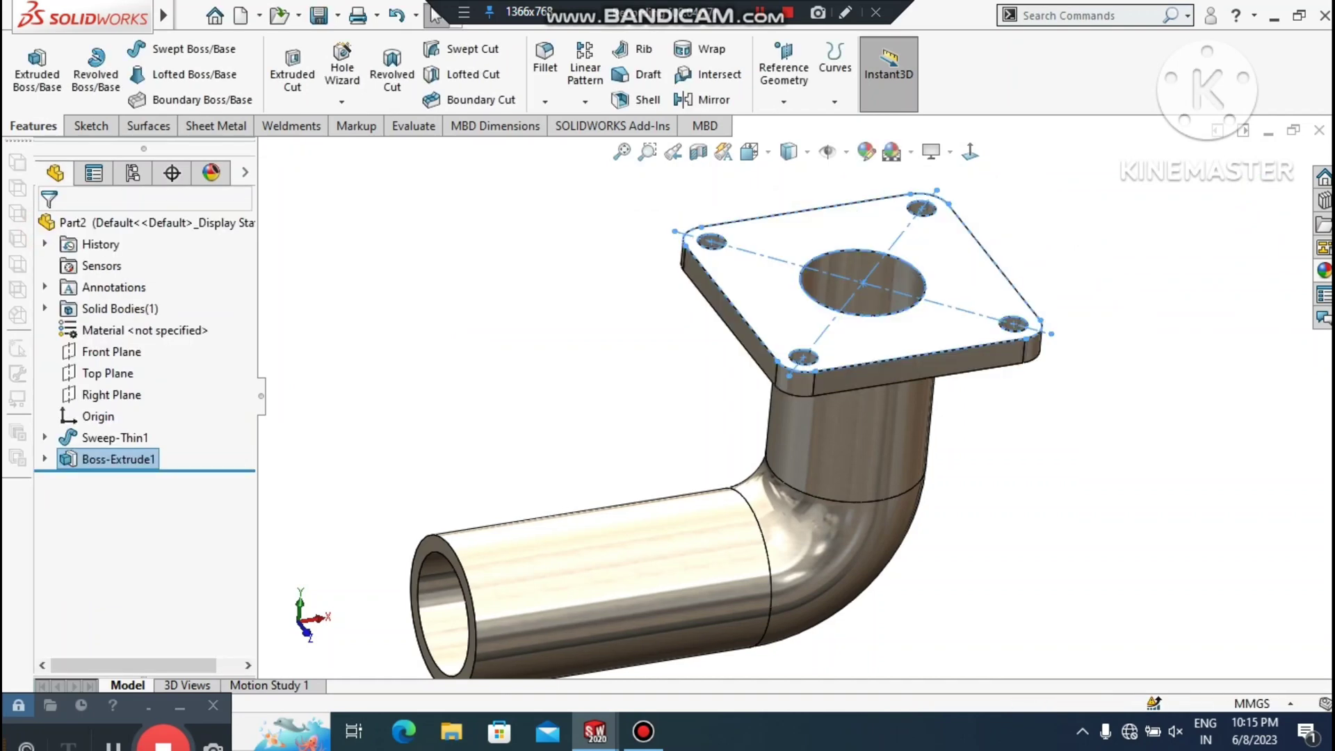
{"action": "left_click", "coordinate": [420, 294]}
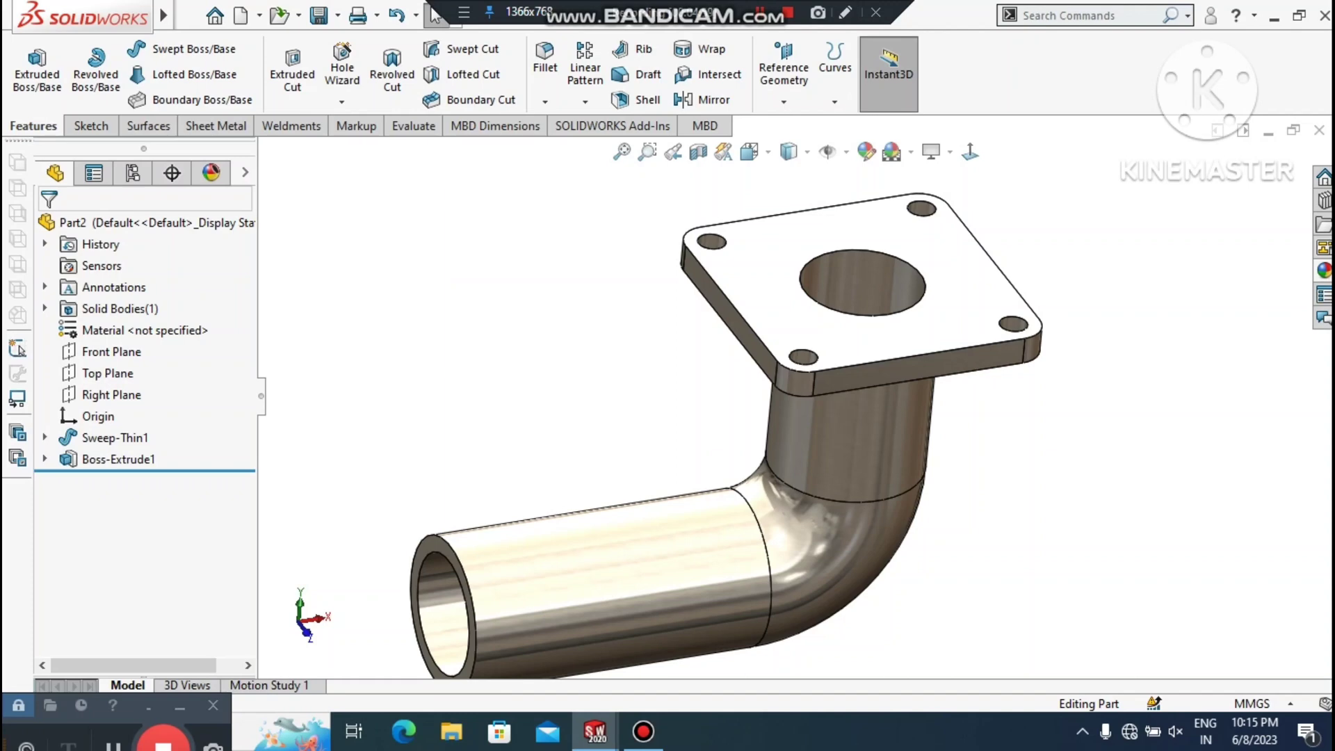
Start a sketch on the horizontal leg's open end face and draw a circle about 53 mm in diameter, centred on the origin
{"action": "right_click", "coordinate": [430, 545]}
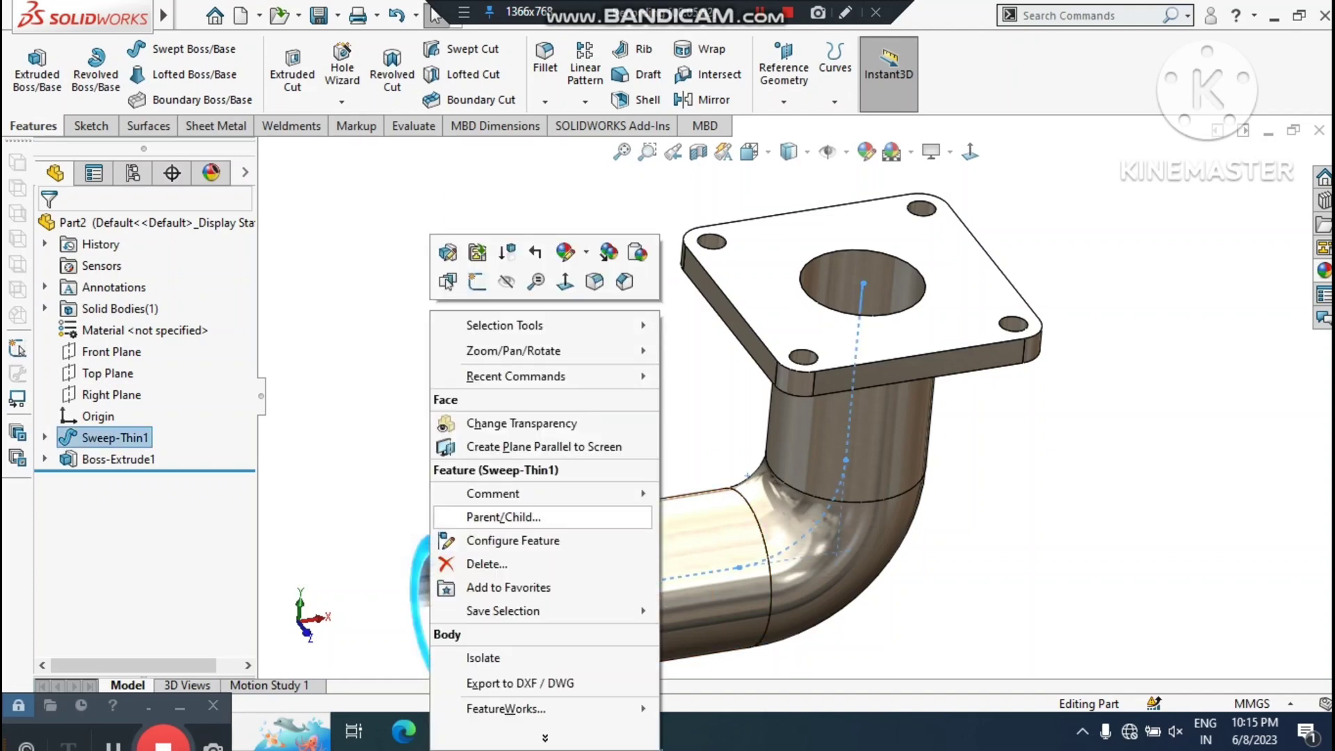
{"action": "left_click", "coordinate": [477, 281]}
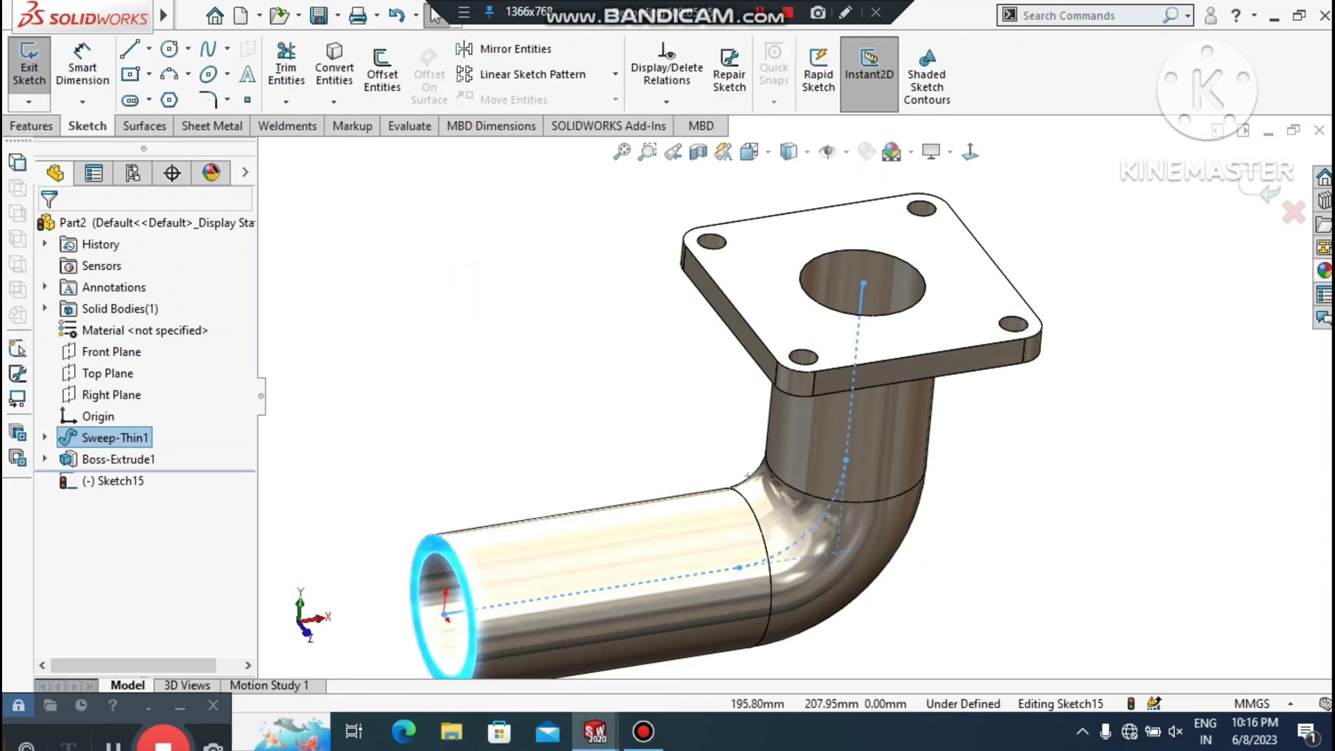
{"action": "left_click", "coordinate": [970, 152]}
{"action": "left_click", "coordinate": [1094, 454]}
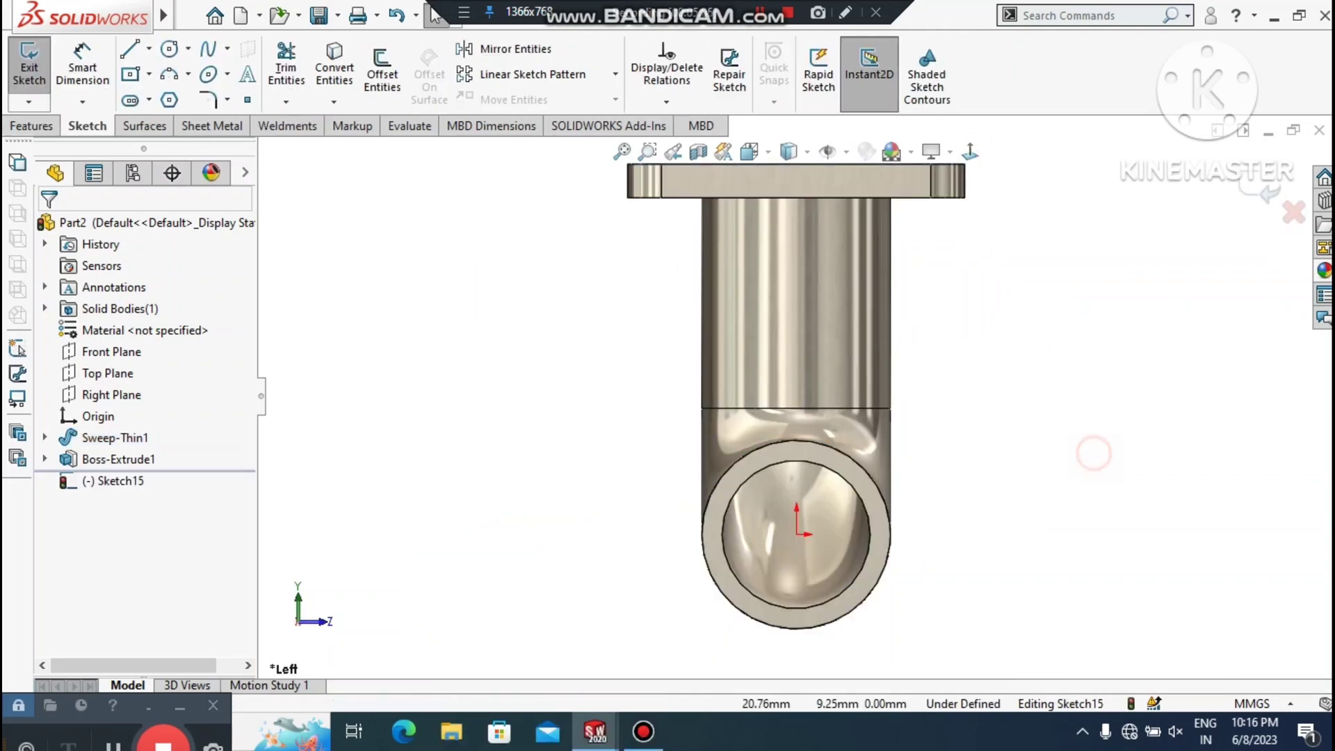
{"action": "left_click", "coordinate": [169, 49]}
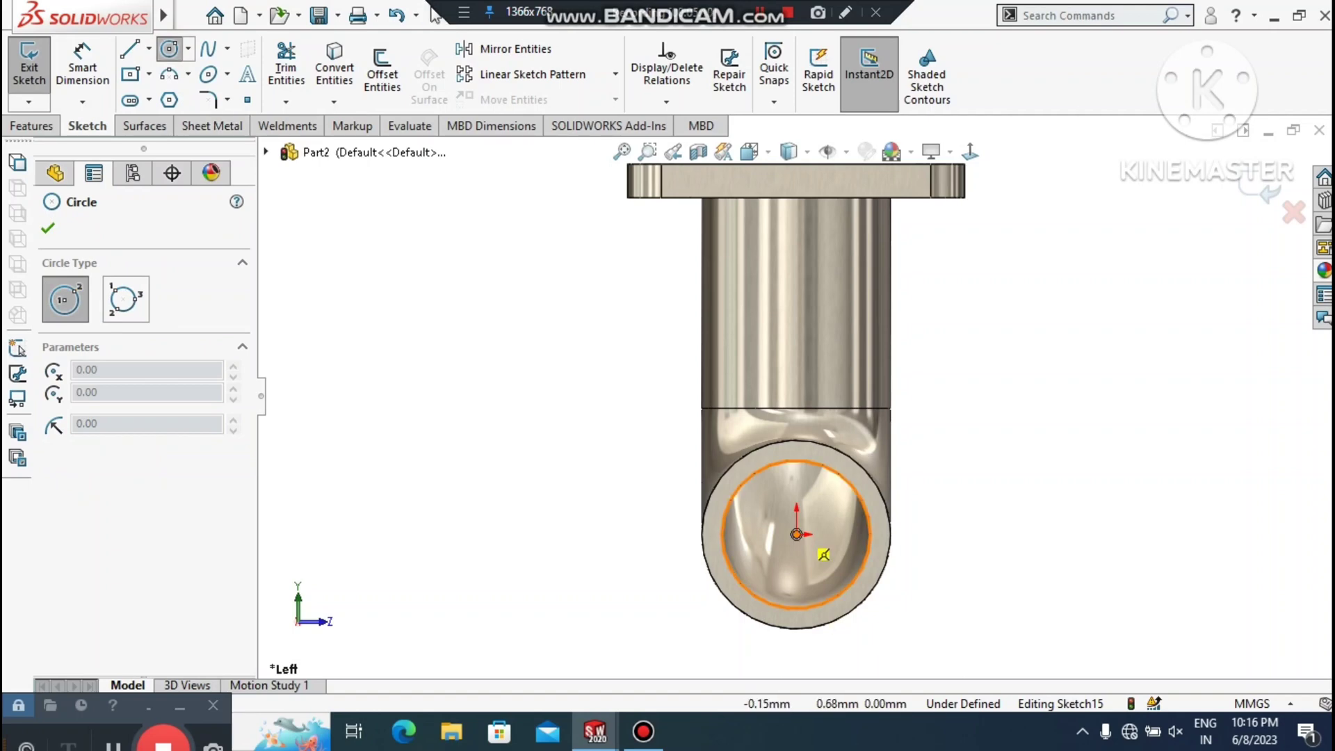
{"action": "left_click", "coordinate": [796, 533]}
{"action": "left_click", "coordinate": [626, 592]}
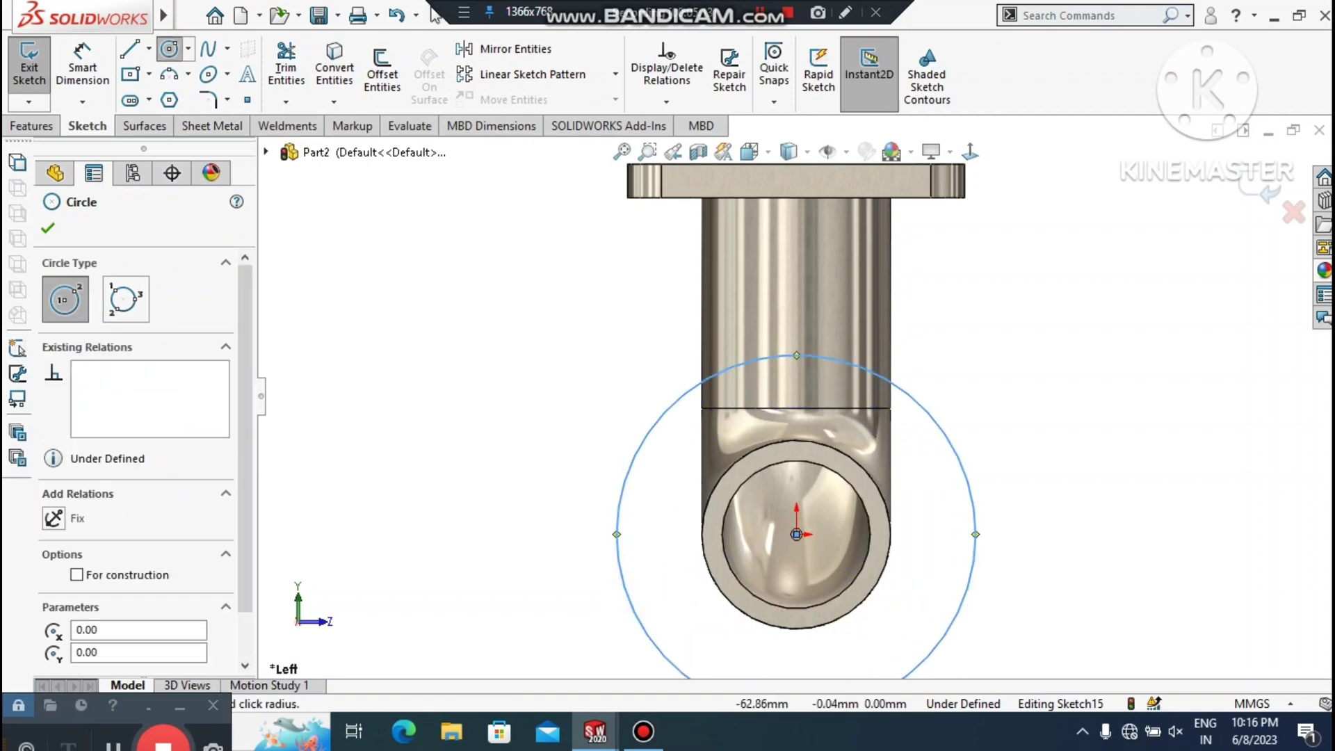
{"action": "key", "text": "Escape"}
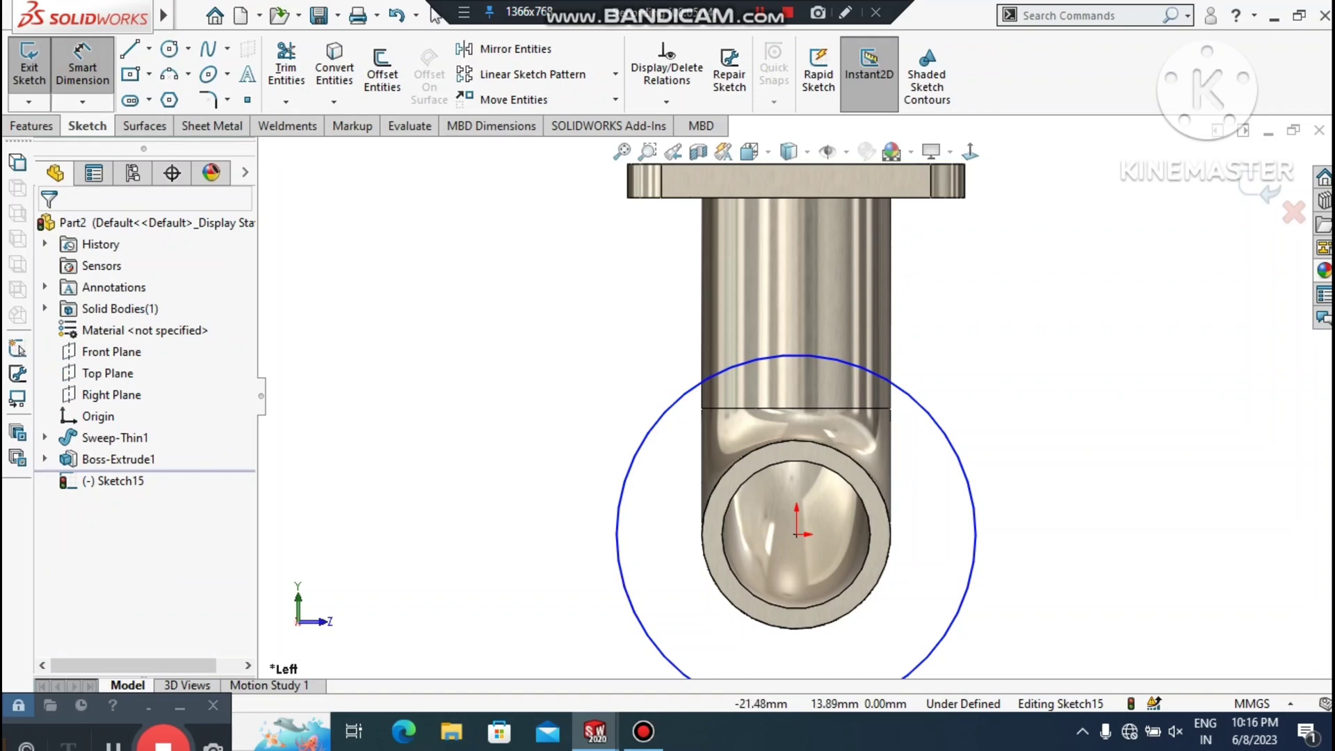
Dimension the large circle around the pipe end to a diameter of 57.5 mm
{"action": "left_click", "coordinate": [646, 438]}
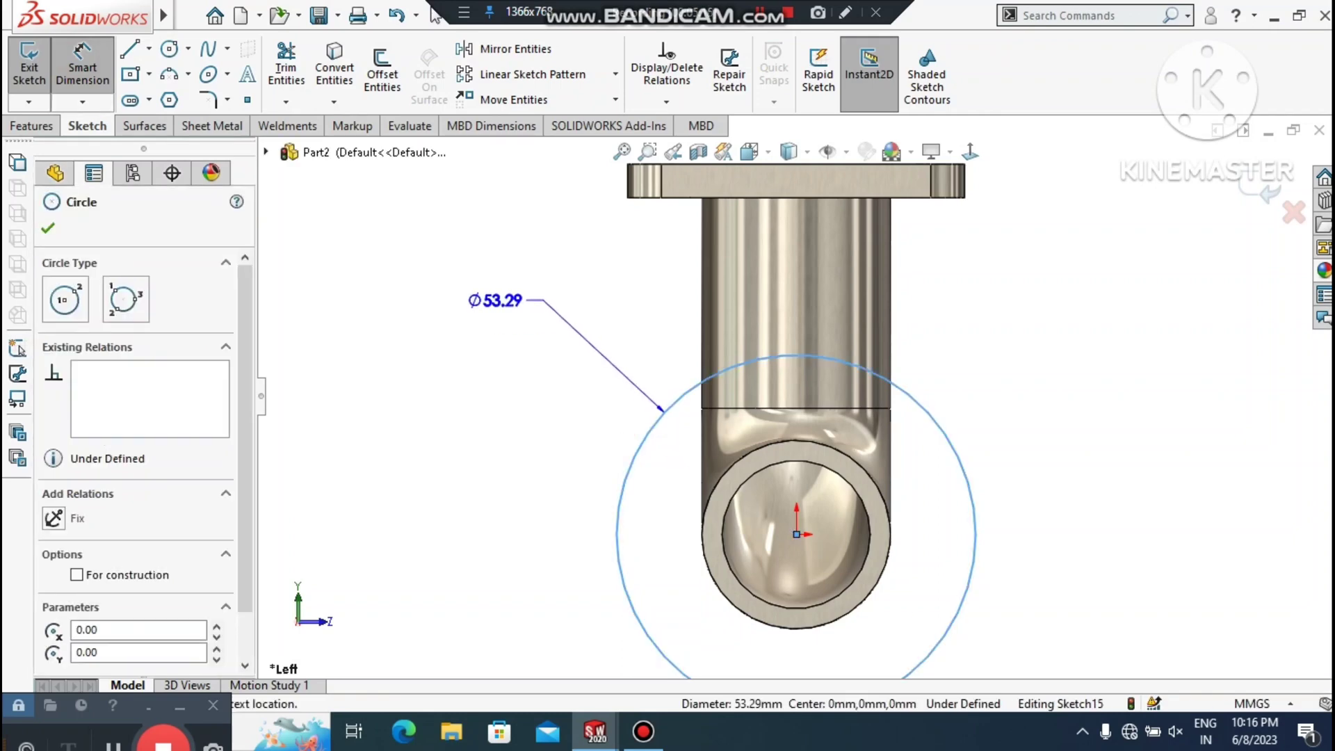
{"action": "double_click", "coordinate": [494, 299]}
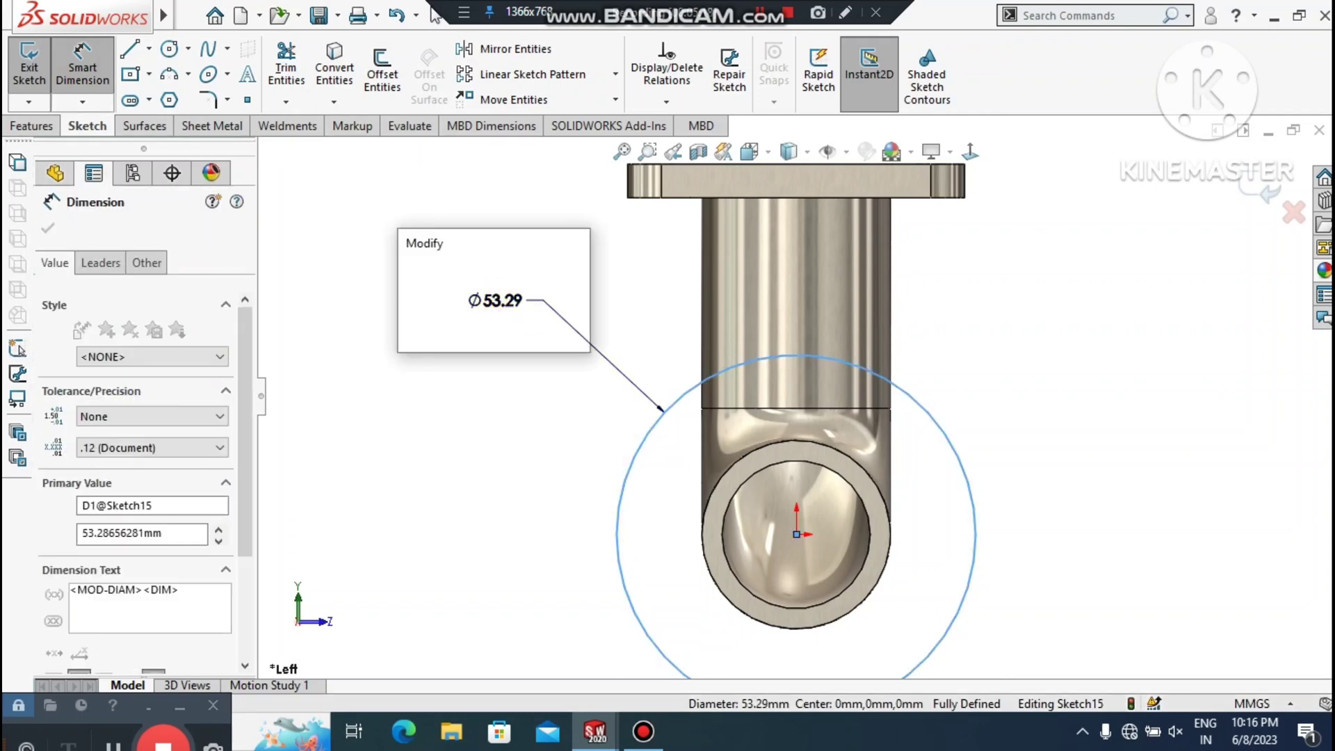
{"action": "type", "text": "57"}
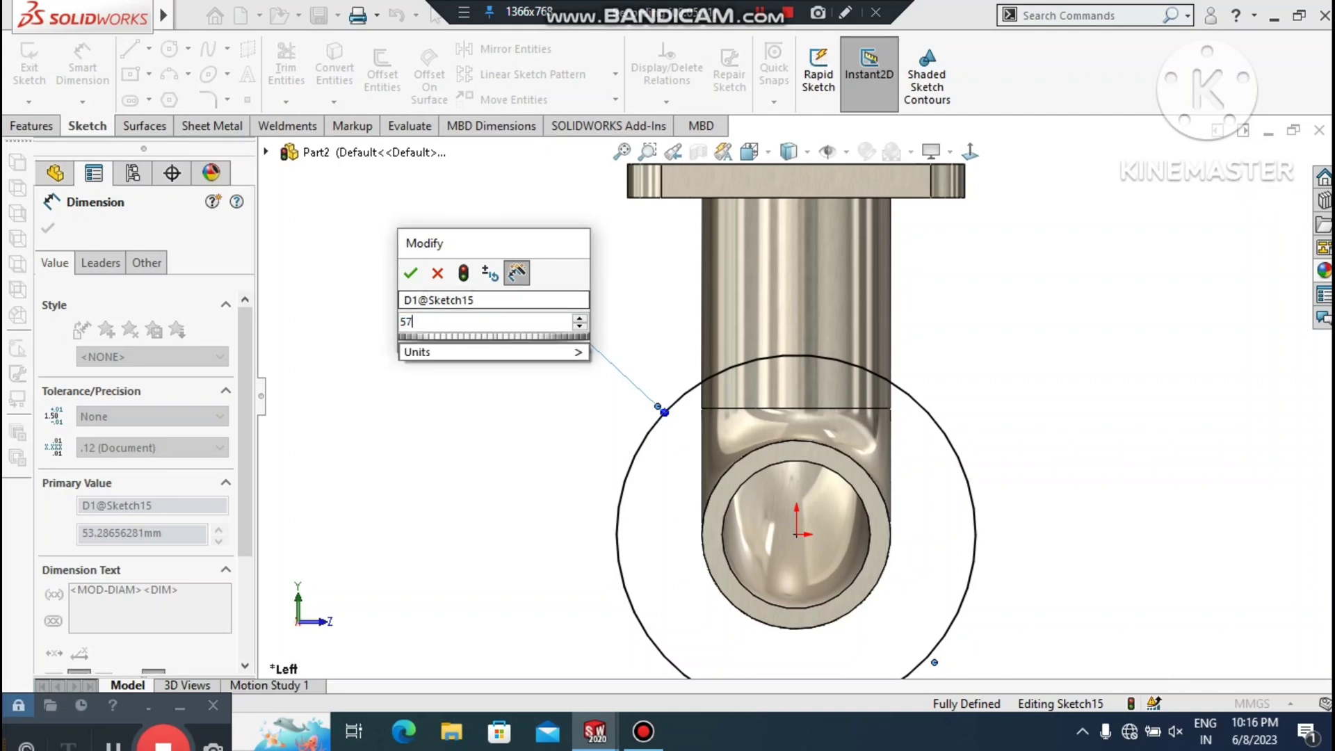
{"action": "type", "text": ".5"}
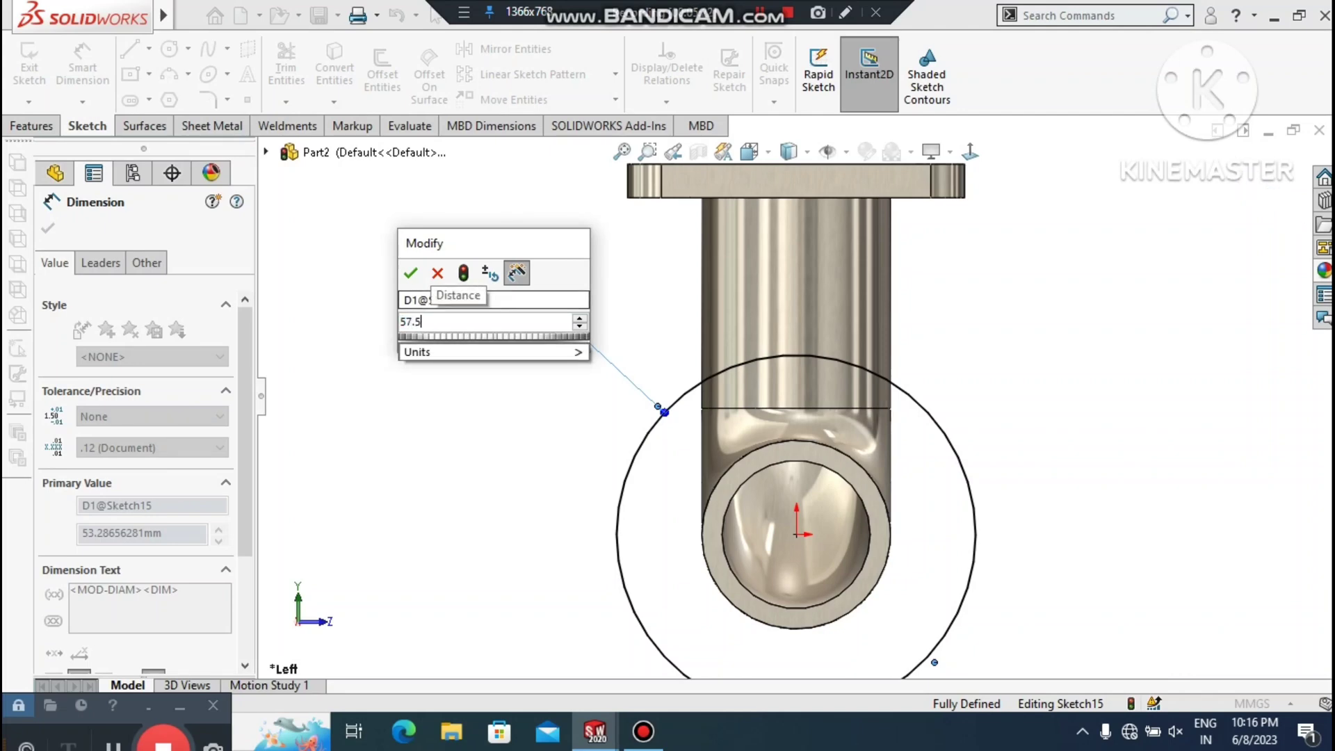
{"action": "key", "text": "Return"}
{"action": "key", "text": "Escape"}
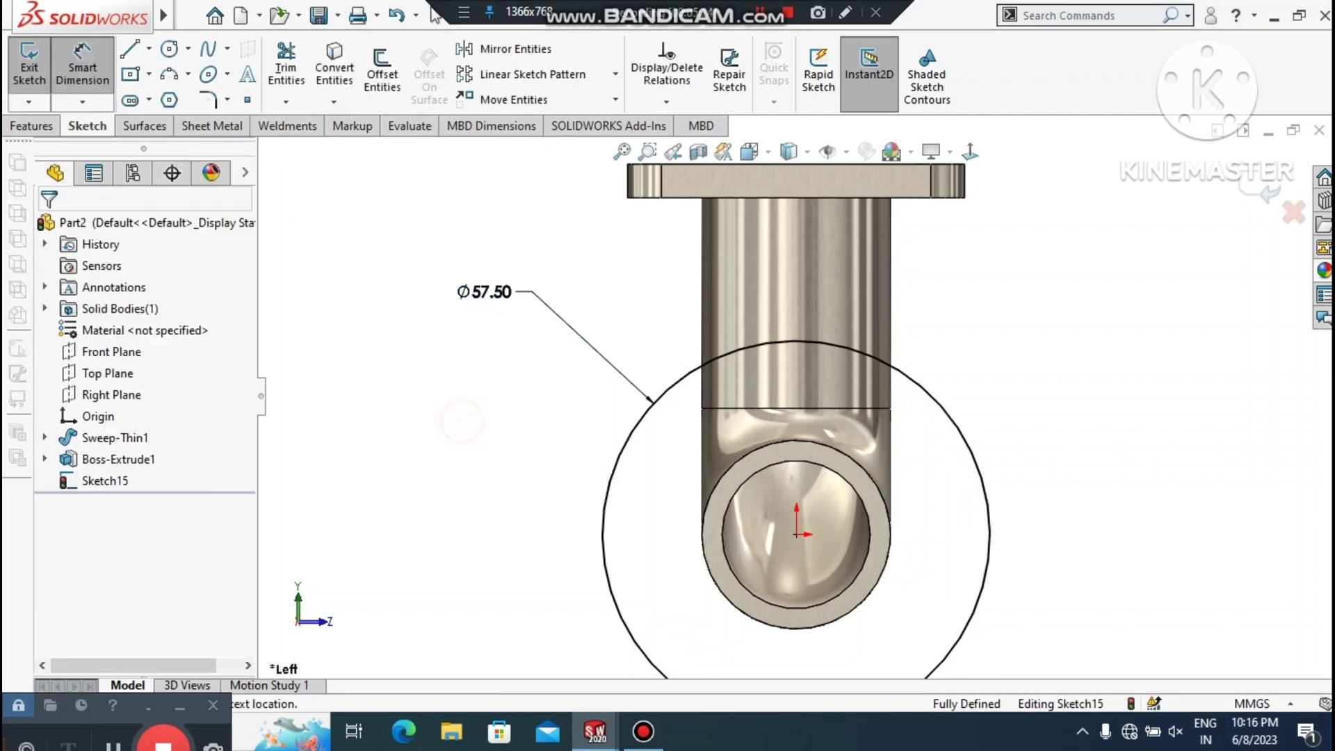
Draw a circle centred on the origin, reaching out to the pipe's inner wall edge
{"action": "left_click", "coordinate": [184, 15]}
{"action": "left_click", "coordinate": [170, 49]}
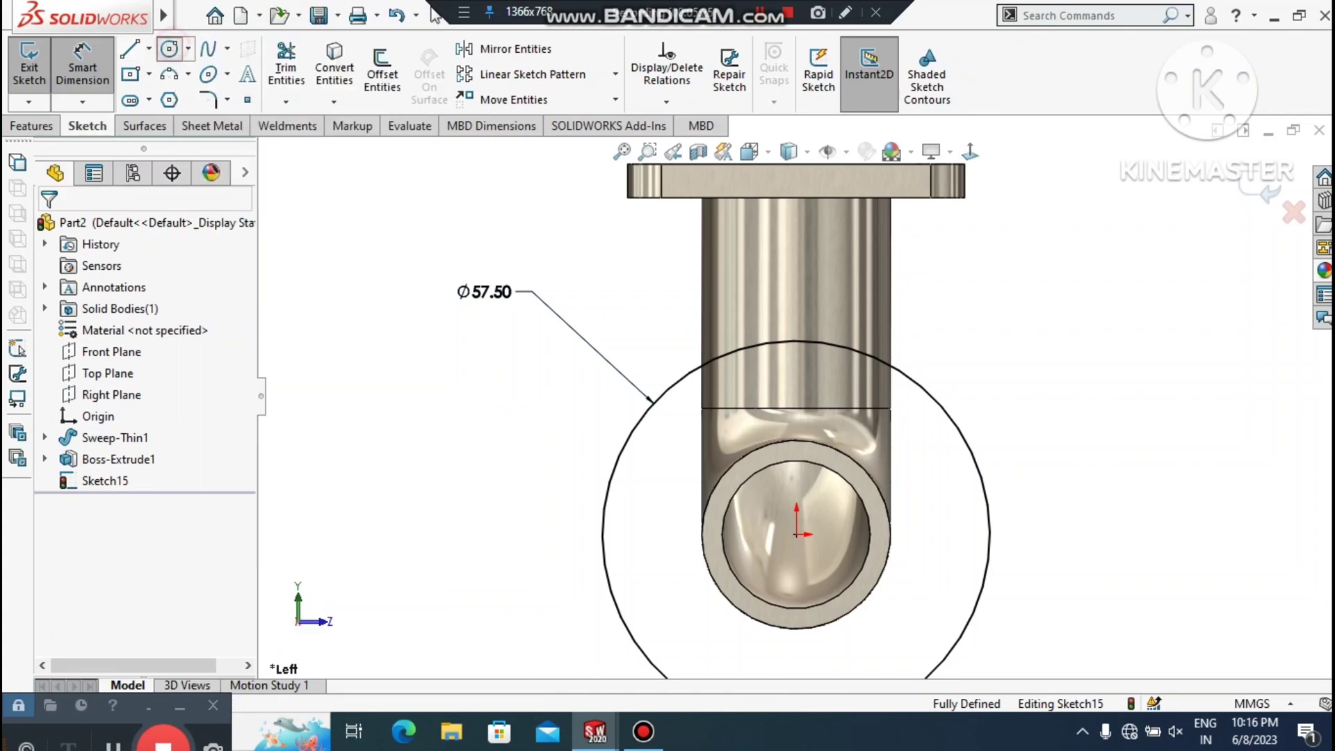
{"action": "left_click", "coordinate": [797, 534]}
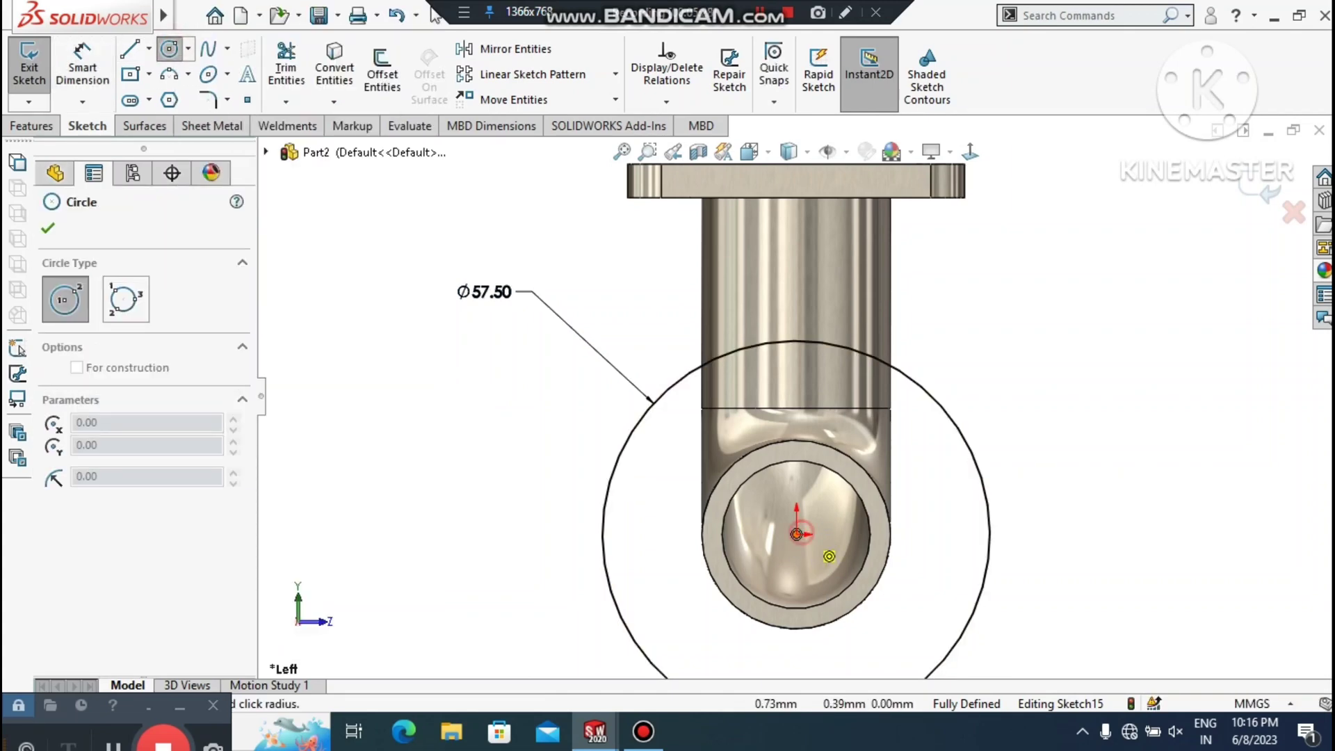
{"action": "left_click", "coordinate": [862, 495]}
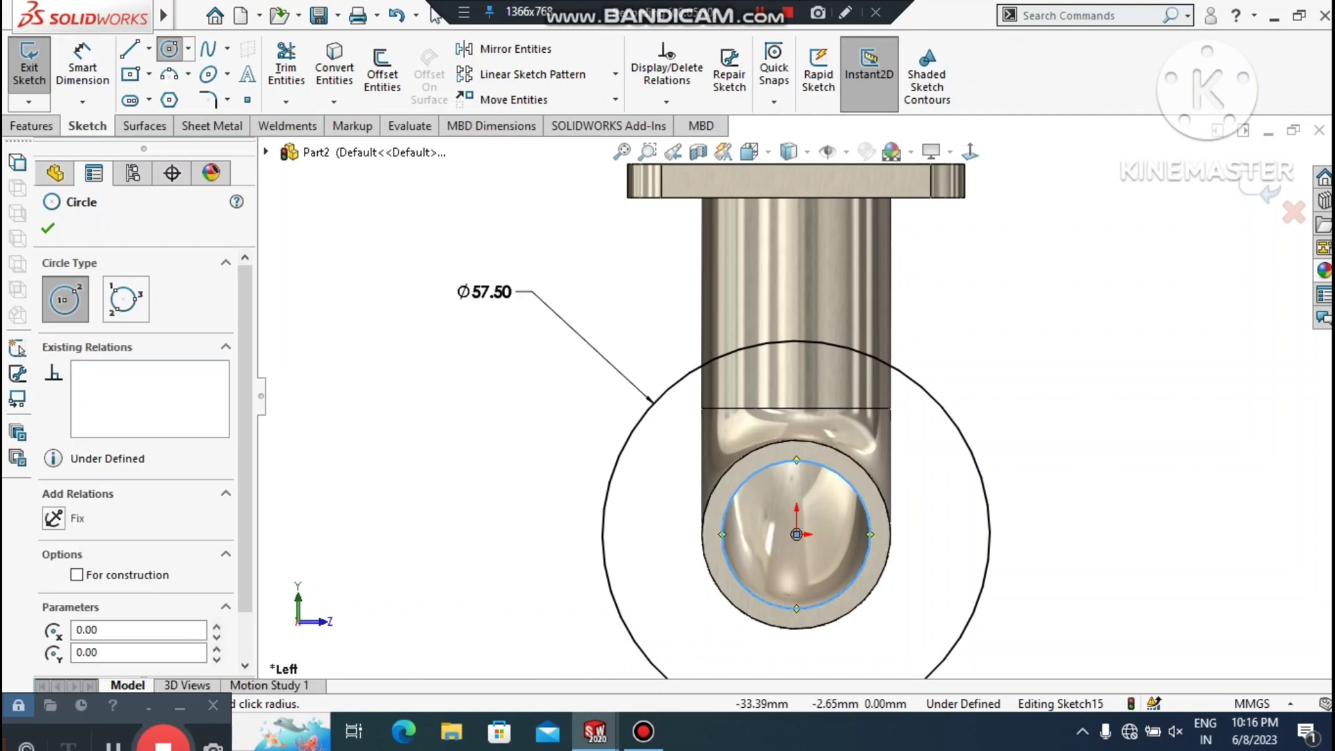
{"action": "key", "text": "Escape"}
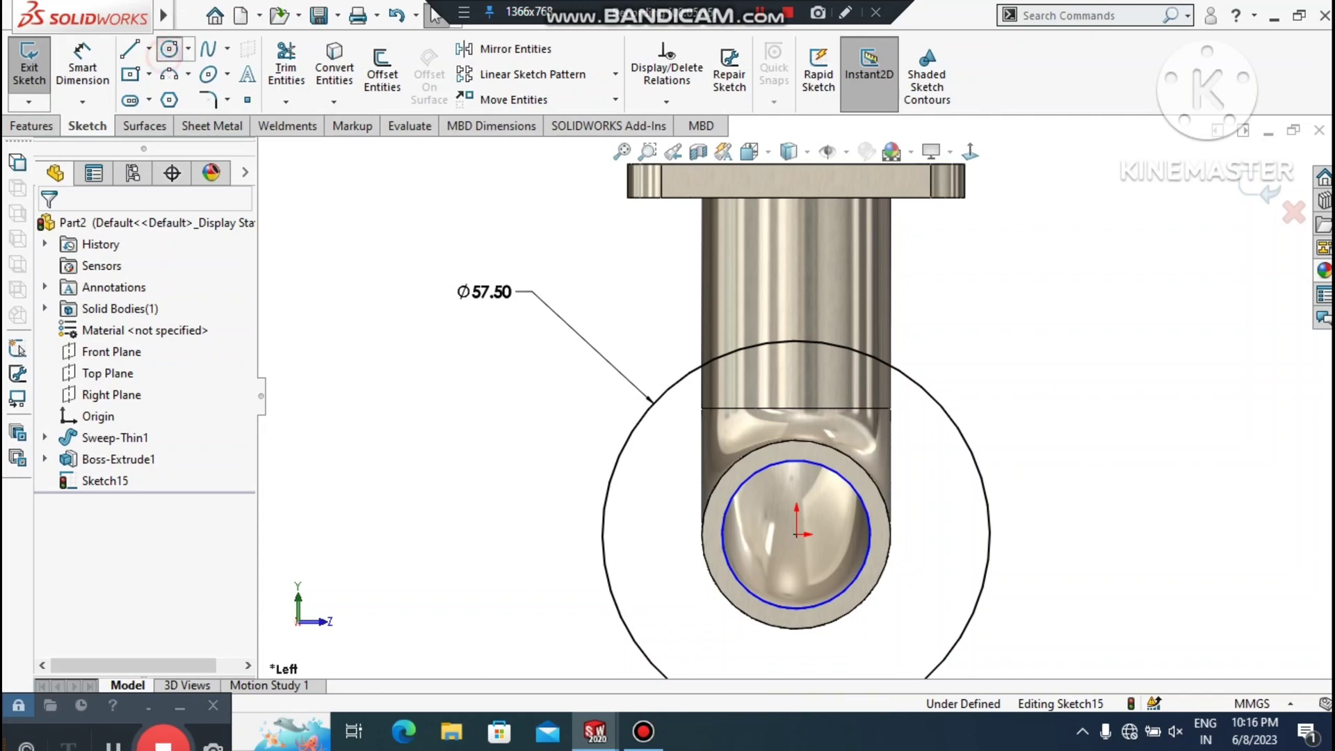
Draw a circle about 43 mm in diameter, centred on the origin, between the pipe's outer wall and the 57.5 mm circle
{"action": "left_click", "coordinate": [169, 48]}
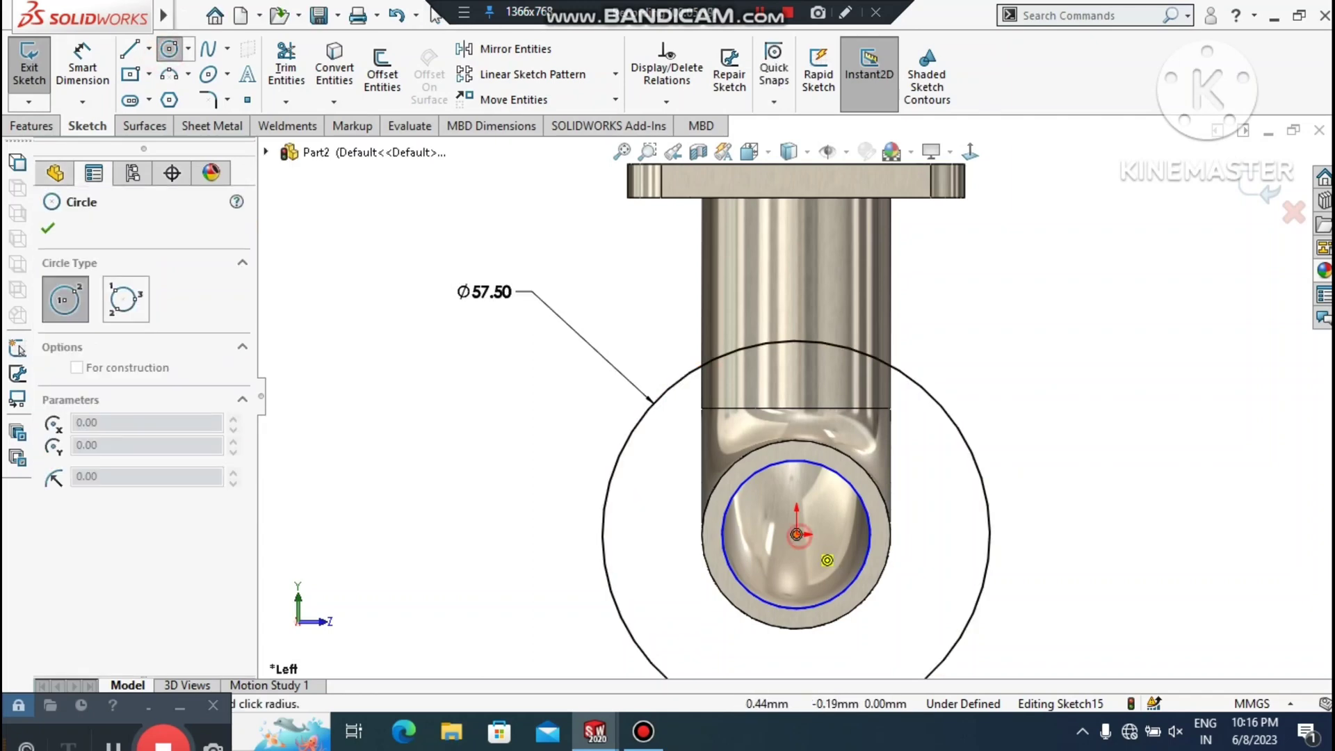
{"action": "left_click", "coordinate": [797, 534]}
{"action": "left_click", "coordinate": [860, 402]}
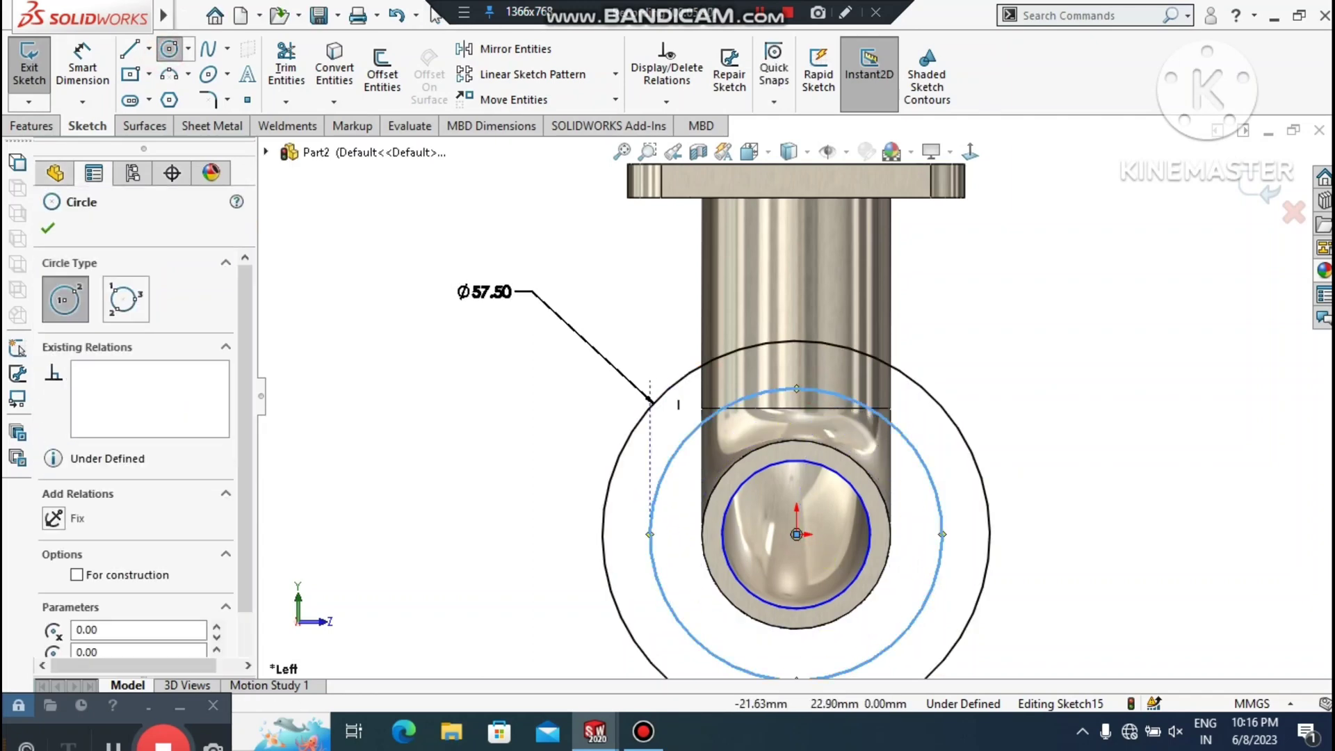
{"action": "key", "text": "Escape"}
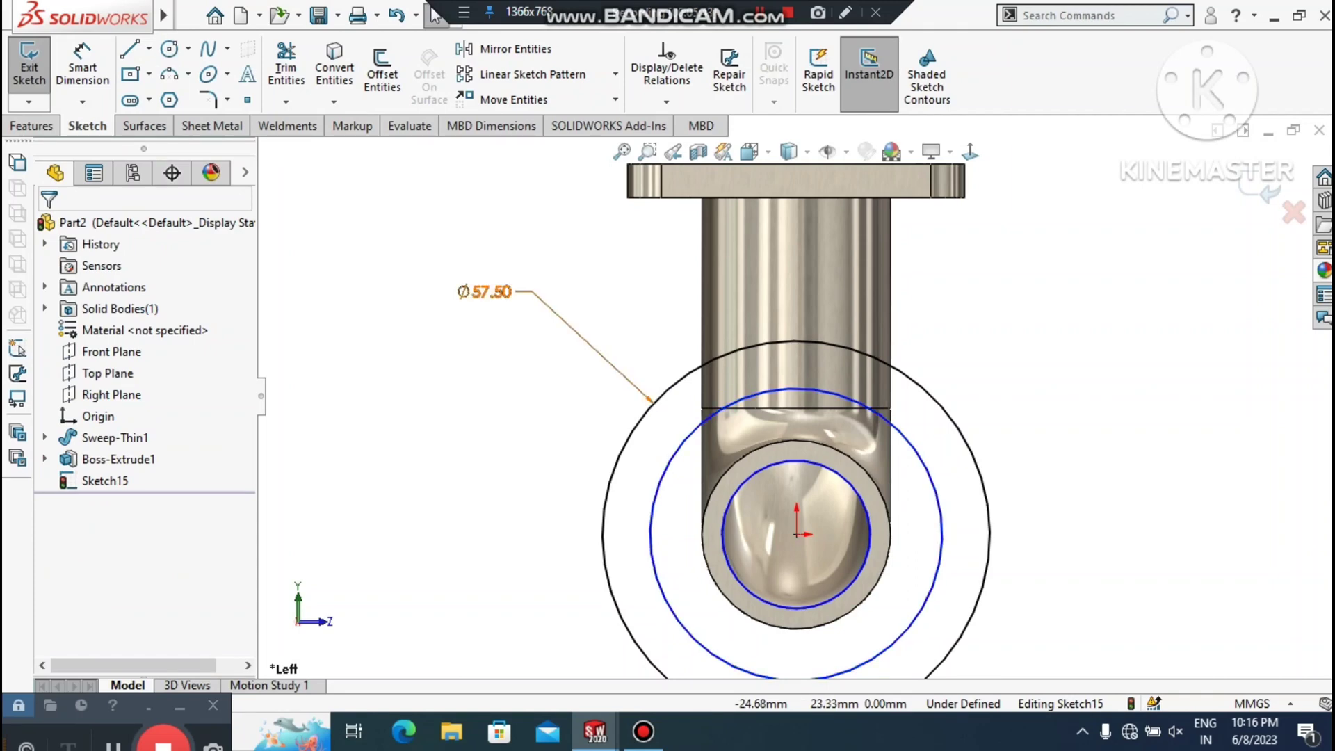
Dimension the middle circle, just inside the 57.5 mm circle, to a diameter of 47.5 mm
{"action": "left_click", "coordinate": [82, 68]}
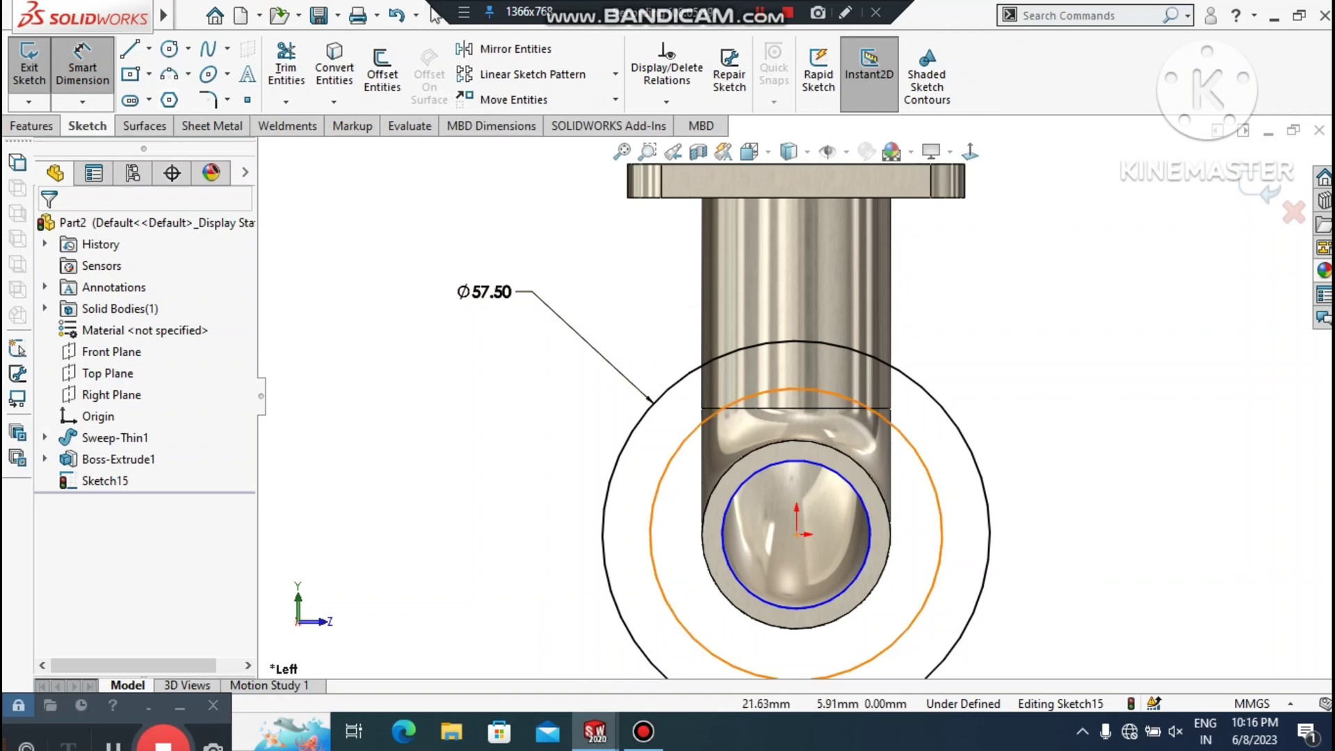
{"action": "left_click", "coordinate": [943, 495]}
{"action": "left_click", "coordinate": [1099, 346]}
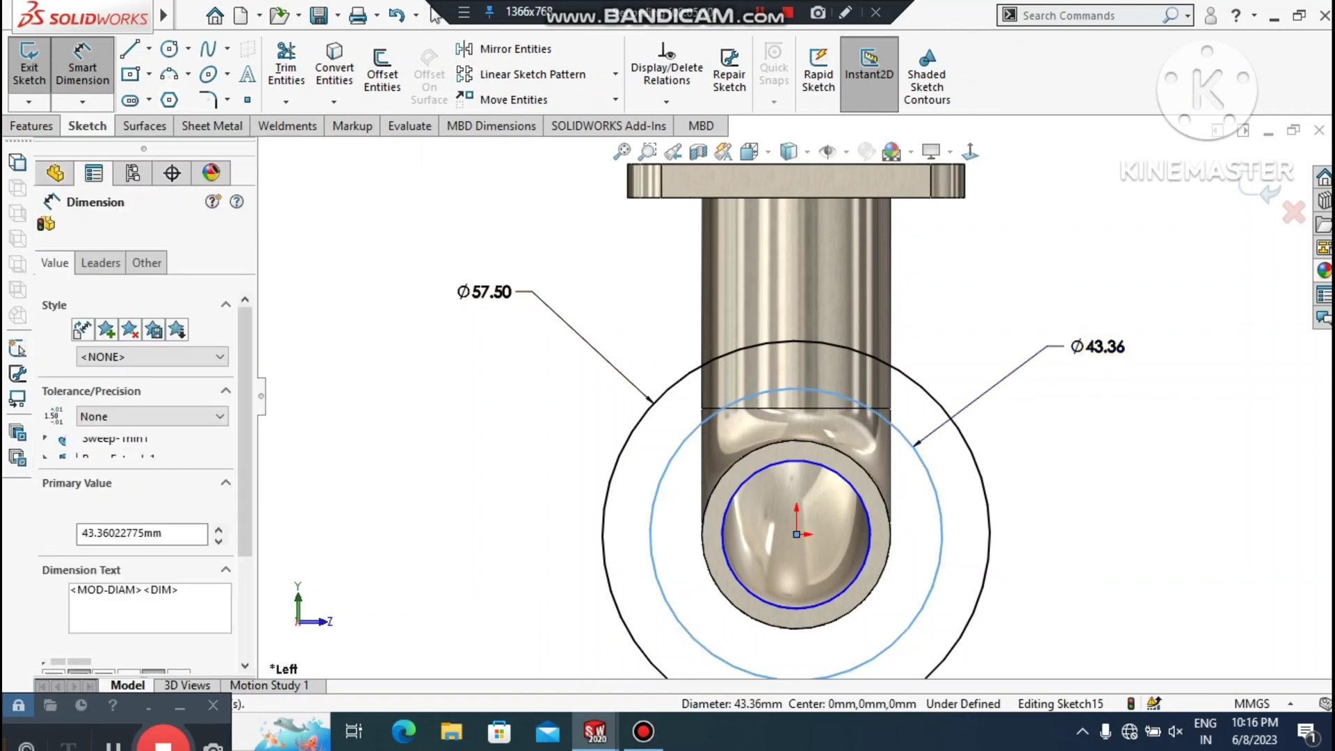
{"action": "type", "text": "47.5"}
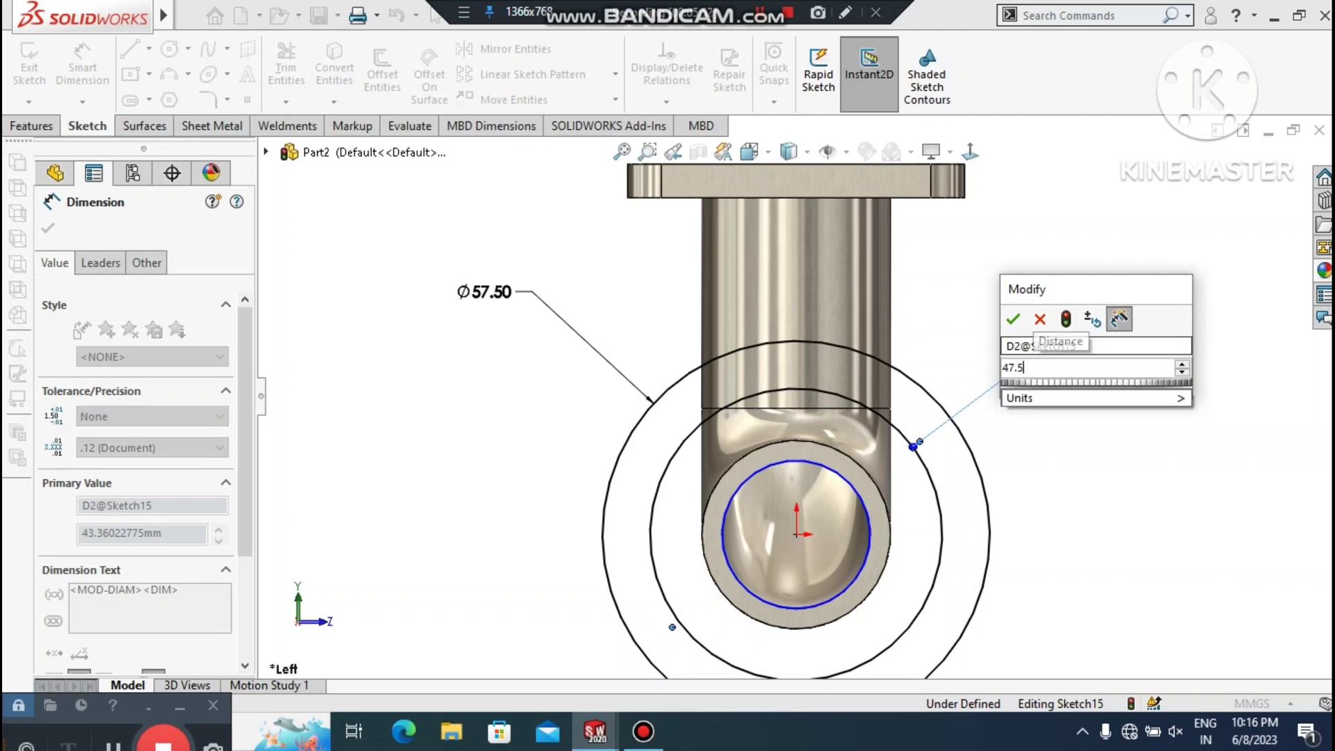
{"action": "key", "text": "Return"}
{"action": "key", "text": "Escape"}
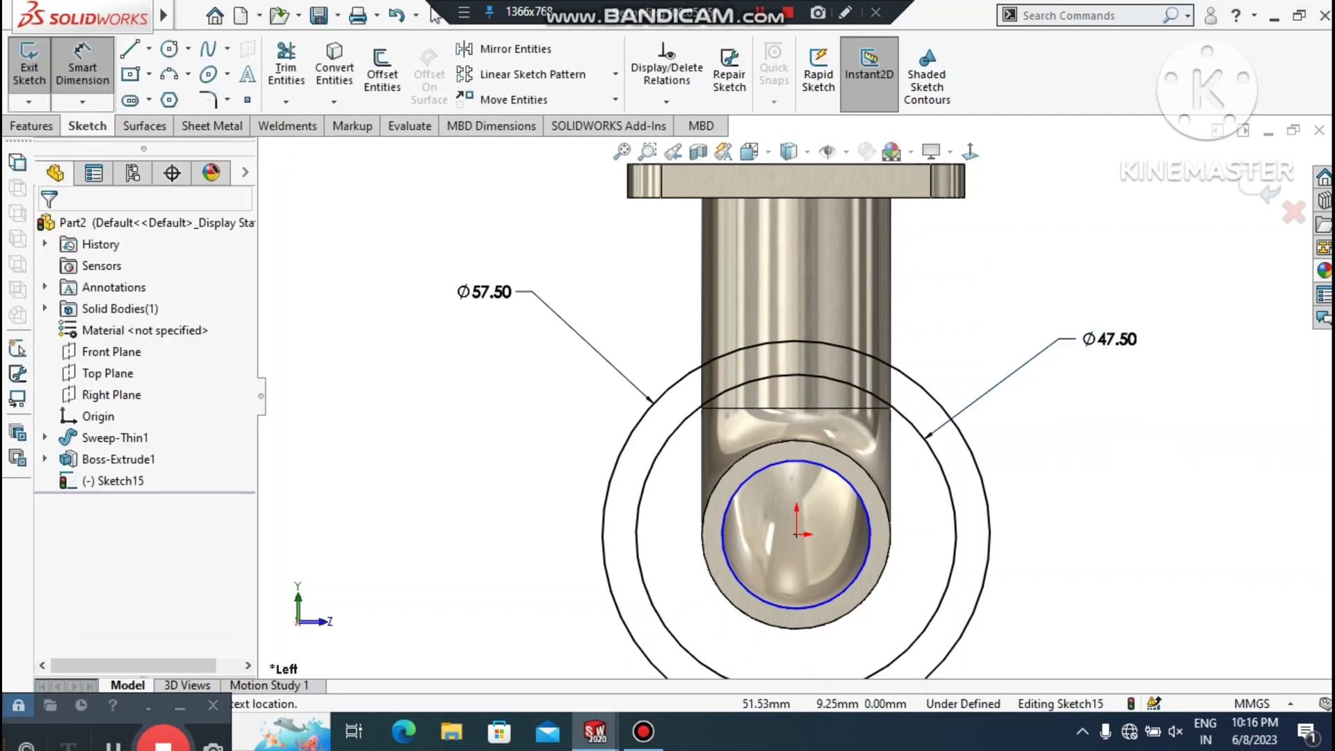
{"action": "left_click", "coordinate": [434, 14]}
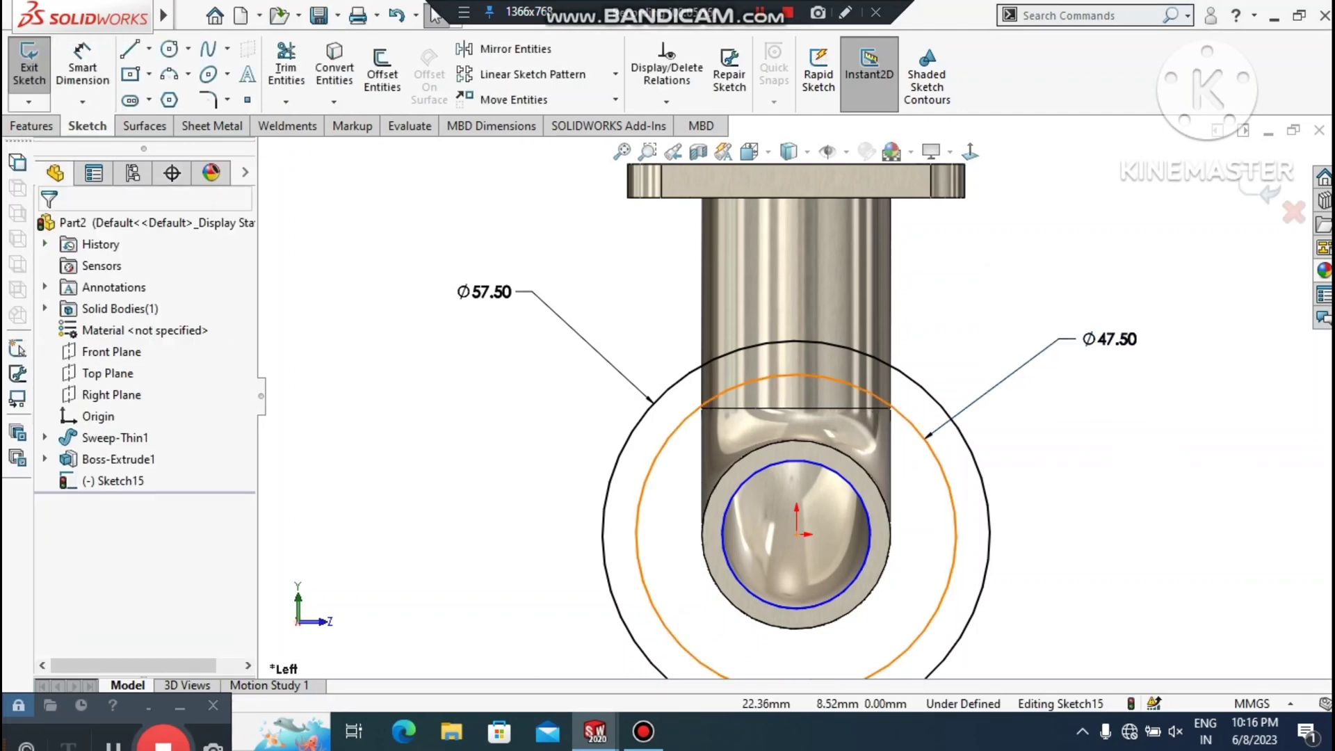
Convert the 47.5 mm circle to construction geometry
{"action": "left_click", "coordinate": [947, 478]}
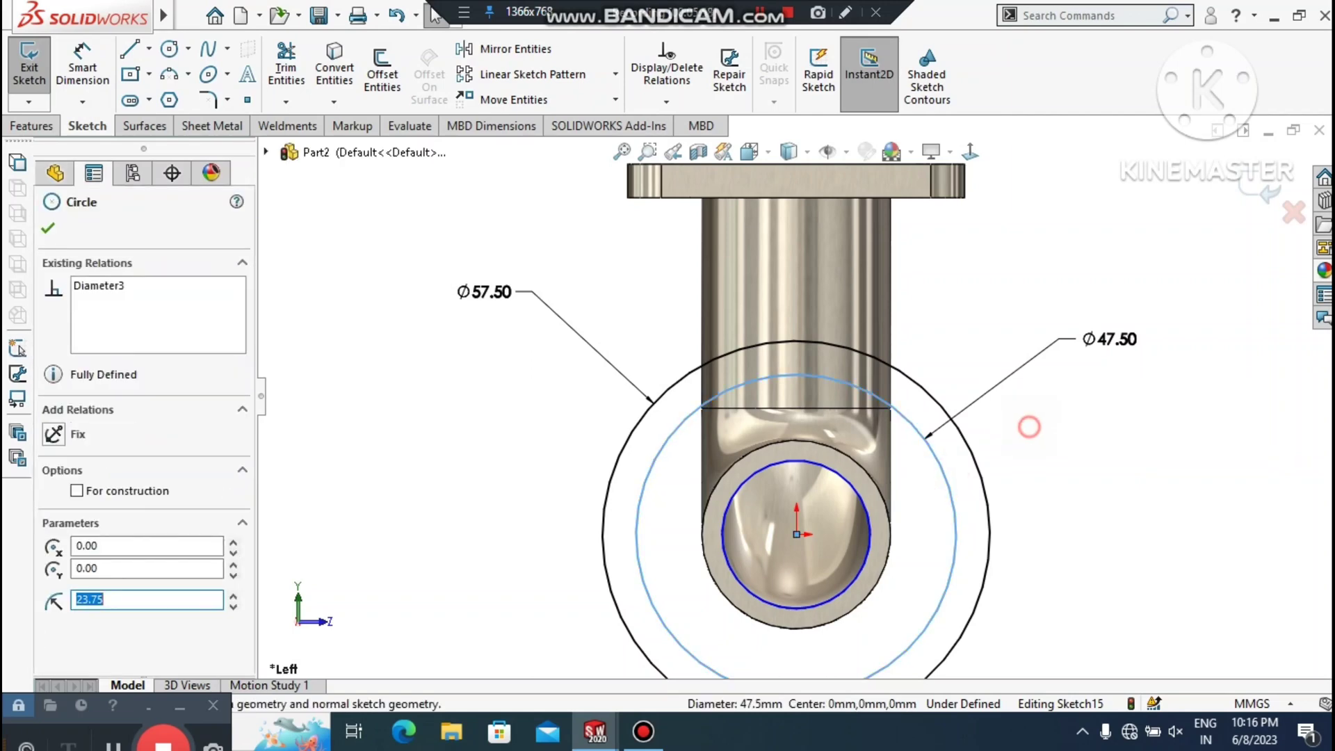
{"action": "left_click", "coordinate": [1029, 427]}
{"action": "left_click", "coordinate": [1119, 529]}
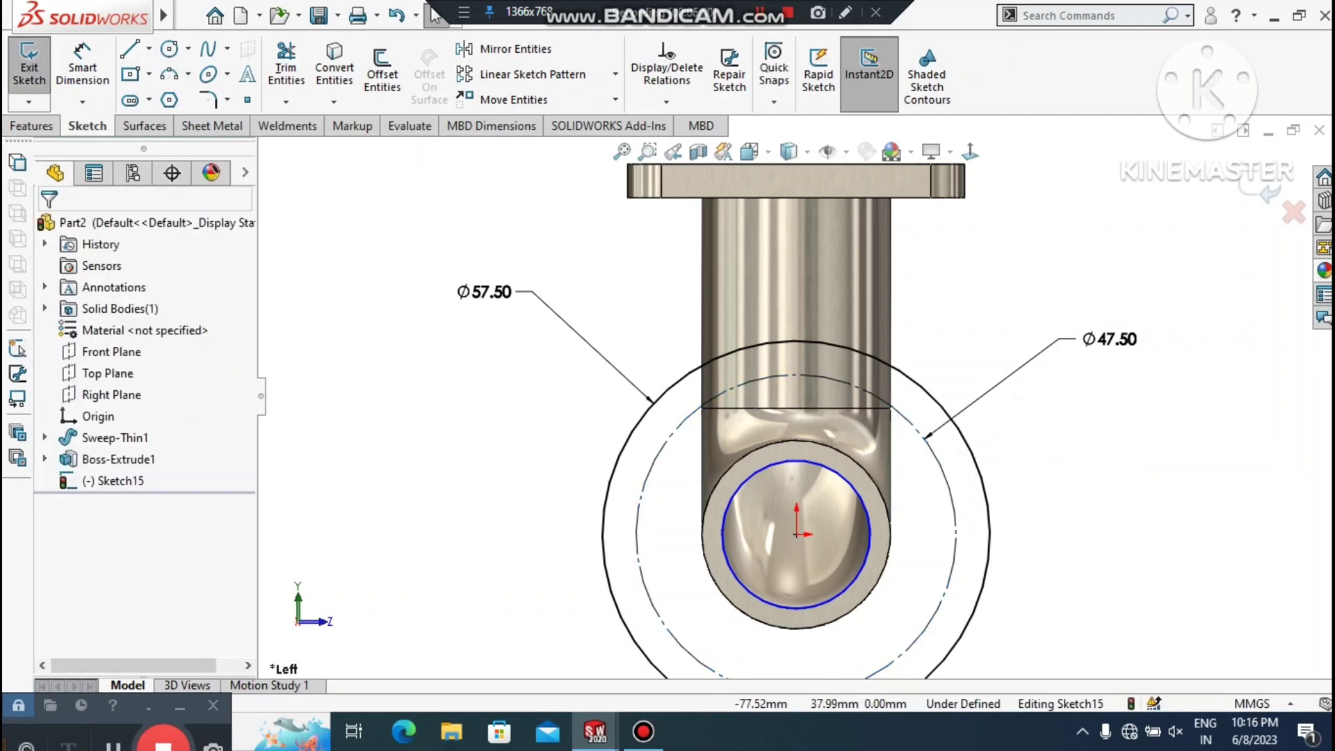
Draw a small bolt-hole circle about 5.5 mm in diameter, centred on the top quadrant point of the 47.5 mm construction circle
{"action": "left_click", "coordinate": [169, 48]}
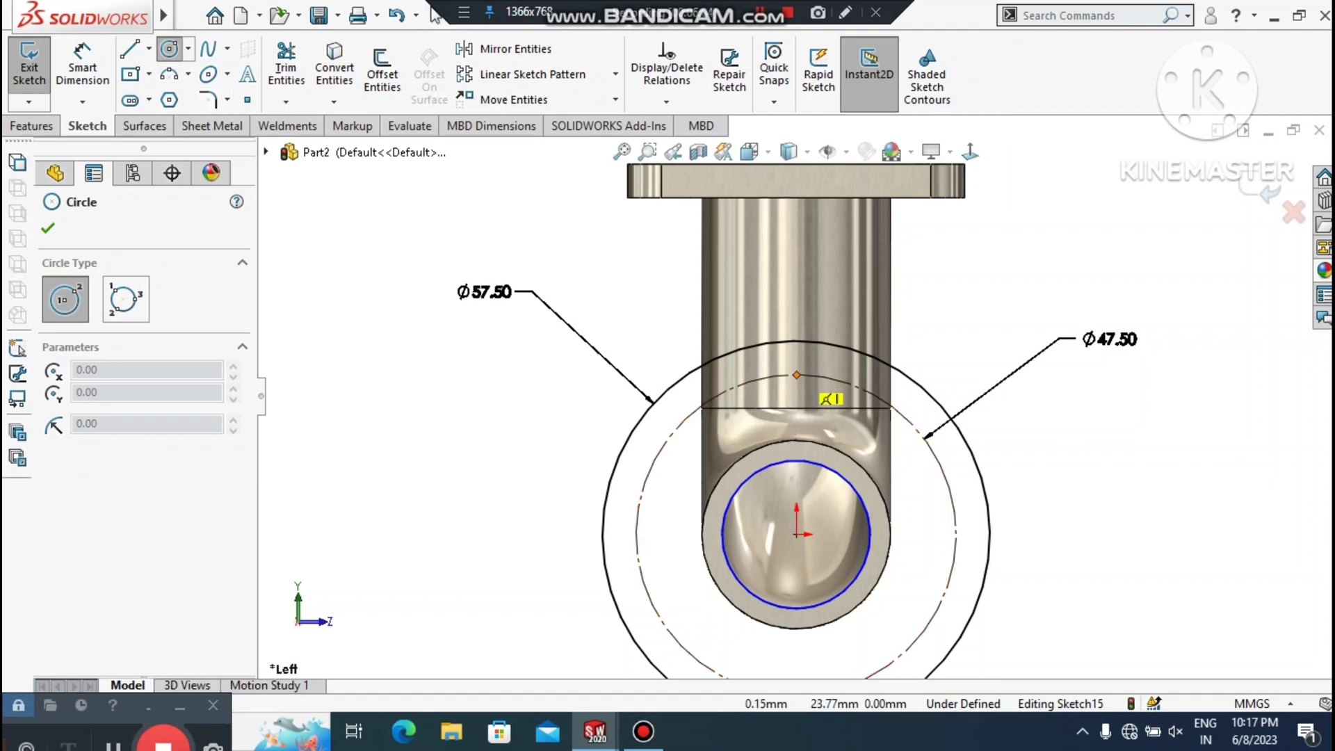
{"action": "left_click", "coordinate": [796, 376]}
{"action": "left_click", "coordinate": [810, 389]}
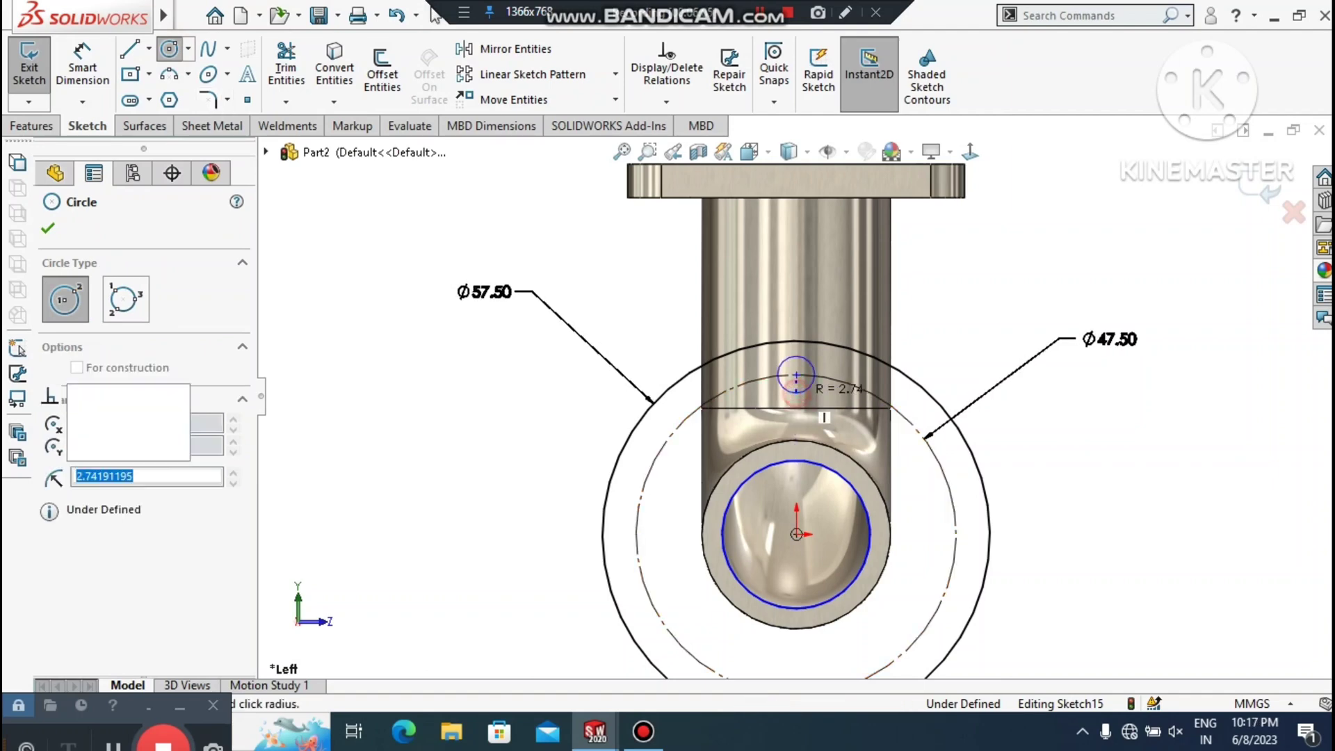
{"action": "key", "text": "Escape"}
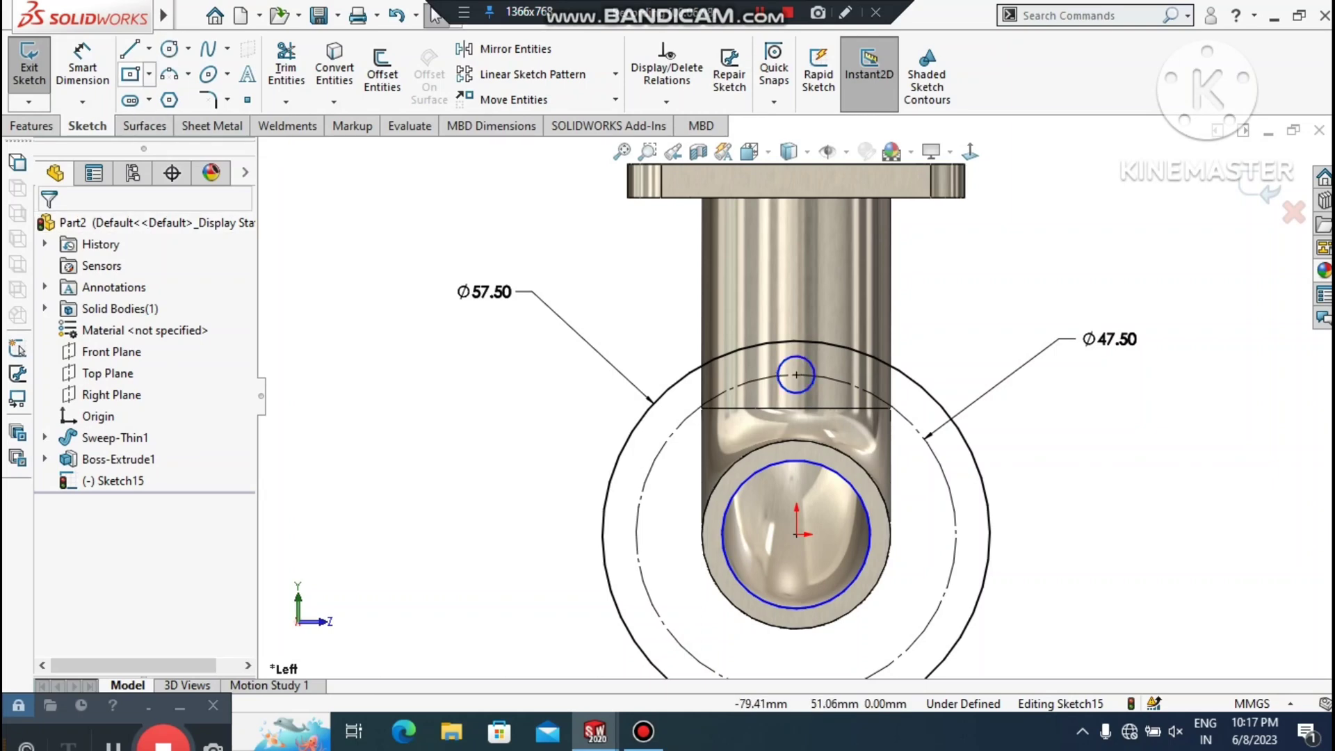
Dimension the small bolt-hole circle to a diameter of 5 mm
{"action": "left_click", "coordinate": [82, 66]}
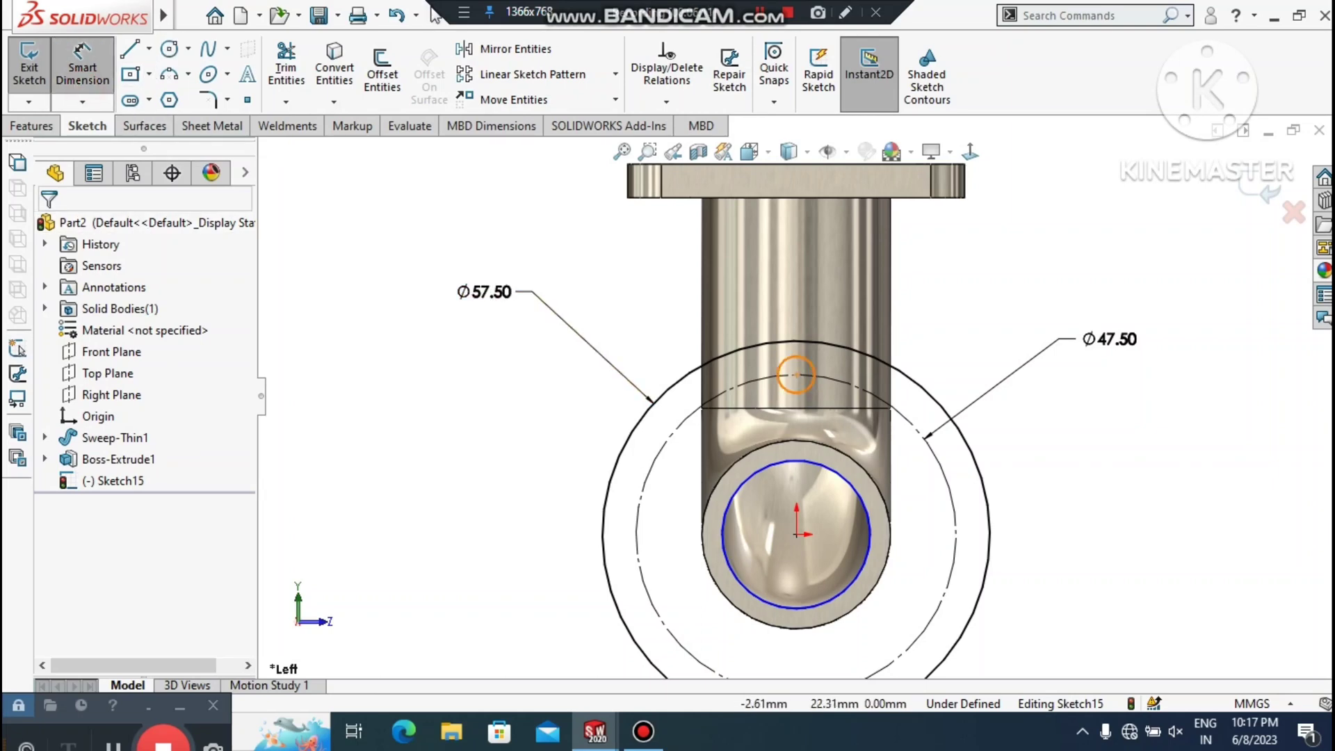
{"action": "left_click", "coordinate": [796, 376]}
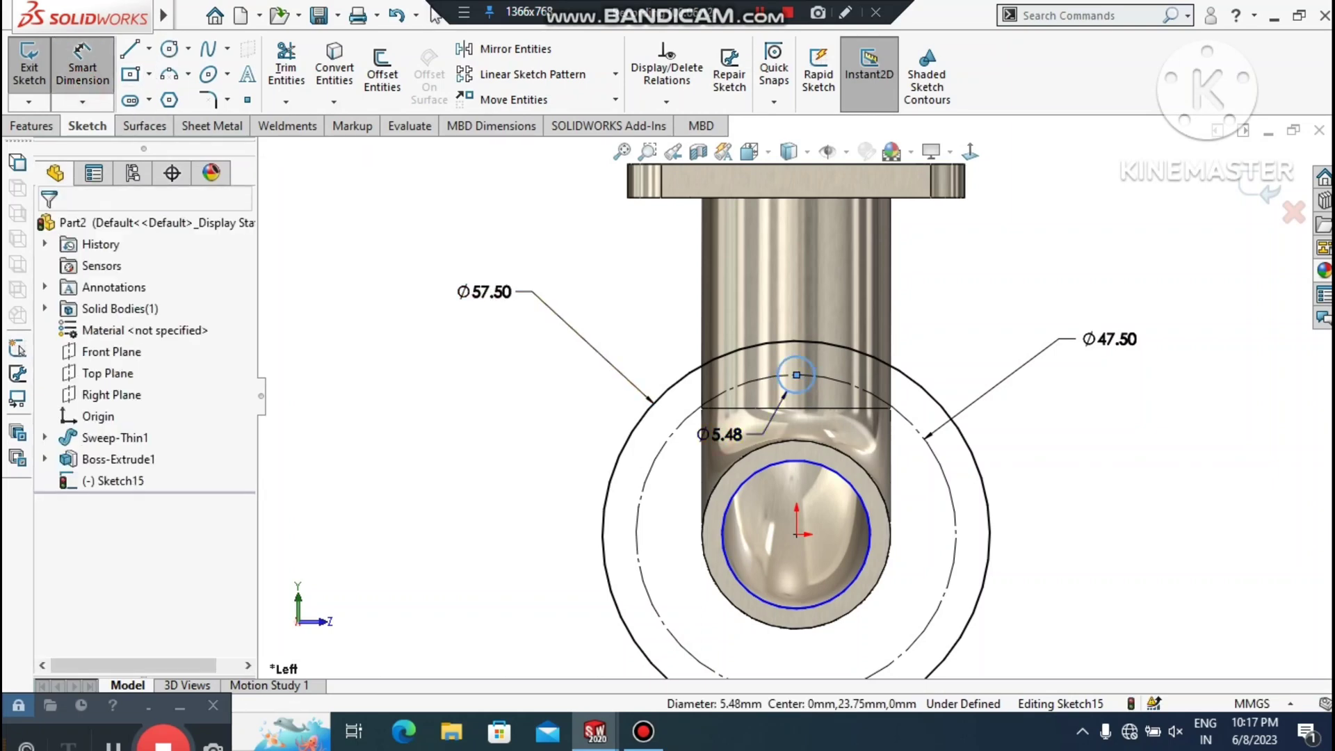
{"action": "left_click", "coordinate": [720, 434]}
{"action": "type", "text": "5"}
{"action": "key", "text": "Return"}
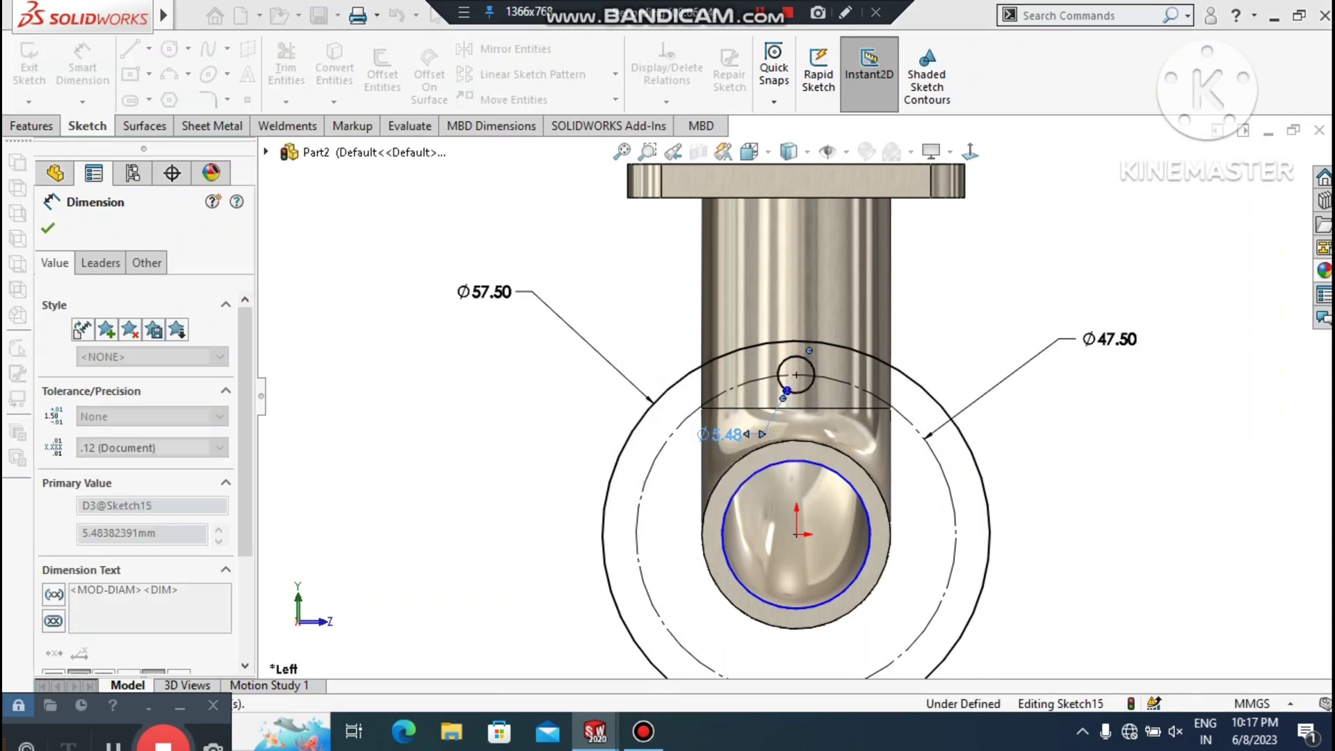
{"action": "left_click", "coordinate": [515, 422]}
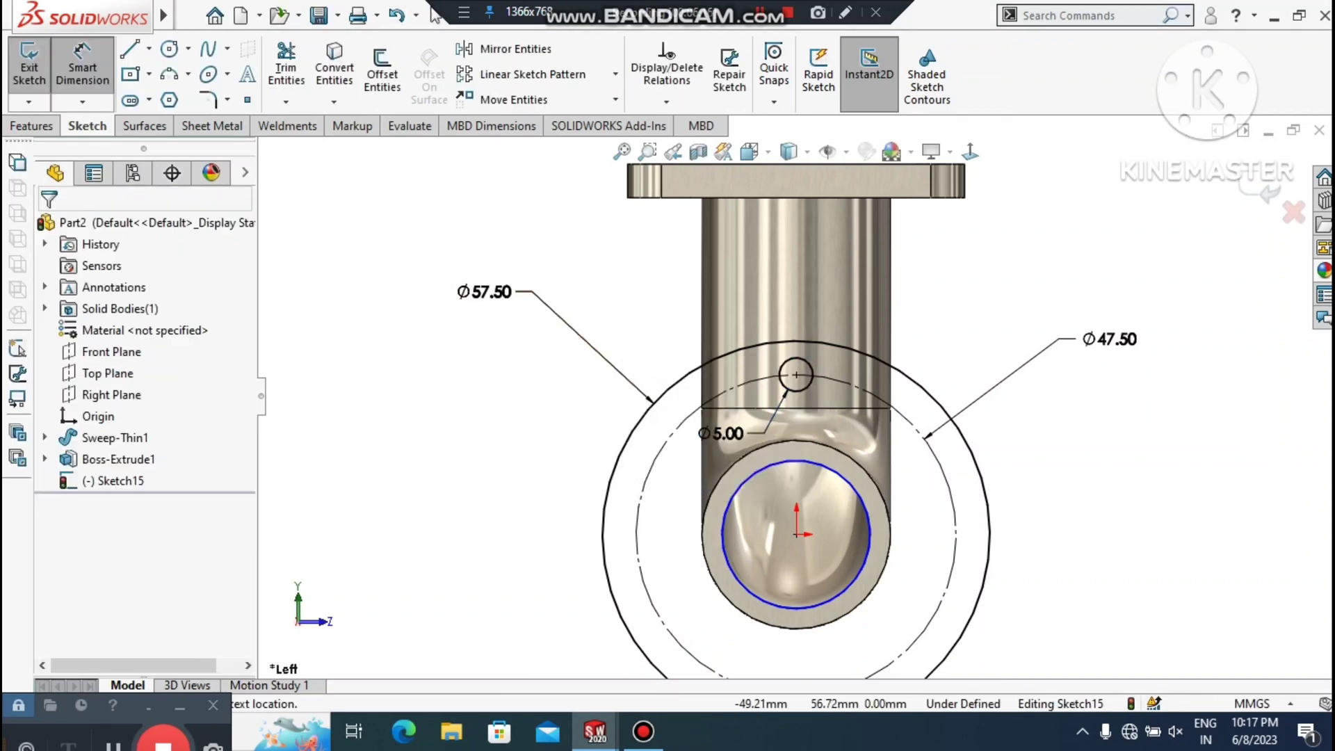
{"action": "key", "text": "Escape"}
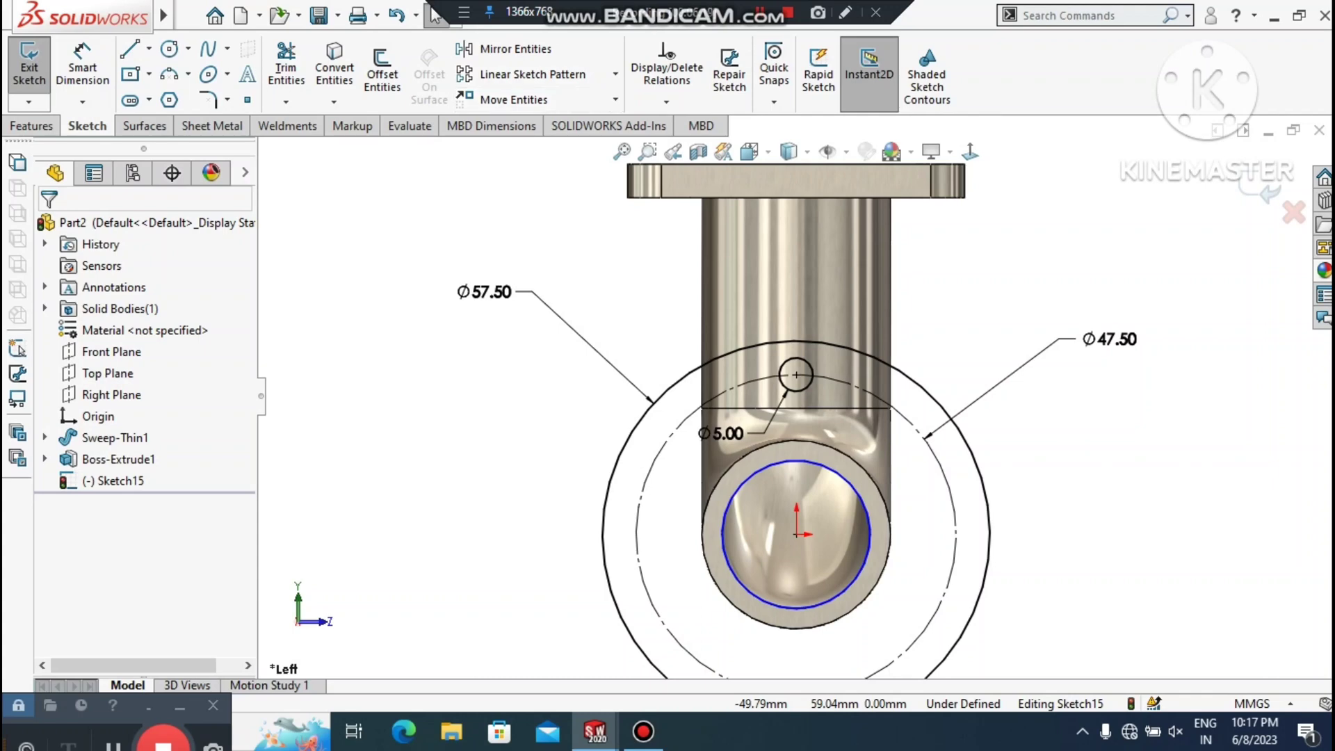
{"action": "left_click", "coordinate": [514, 100]}
{"action": "left_click", "coordinate": [615, 100]}
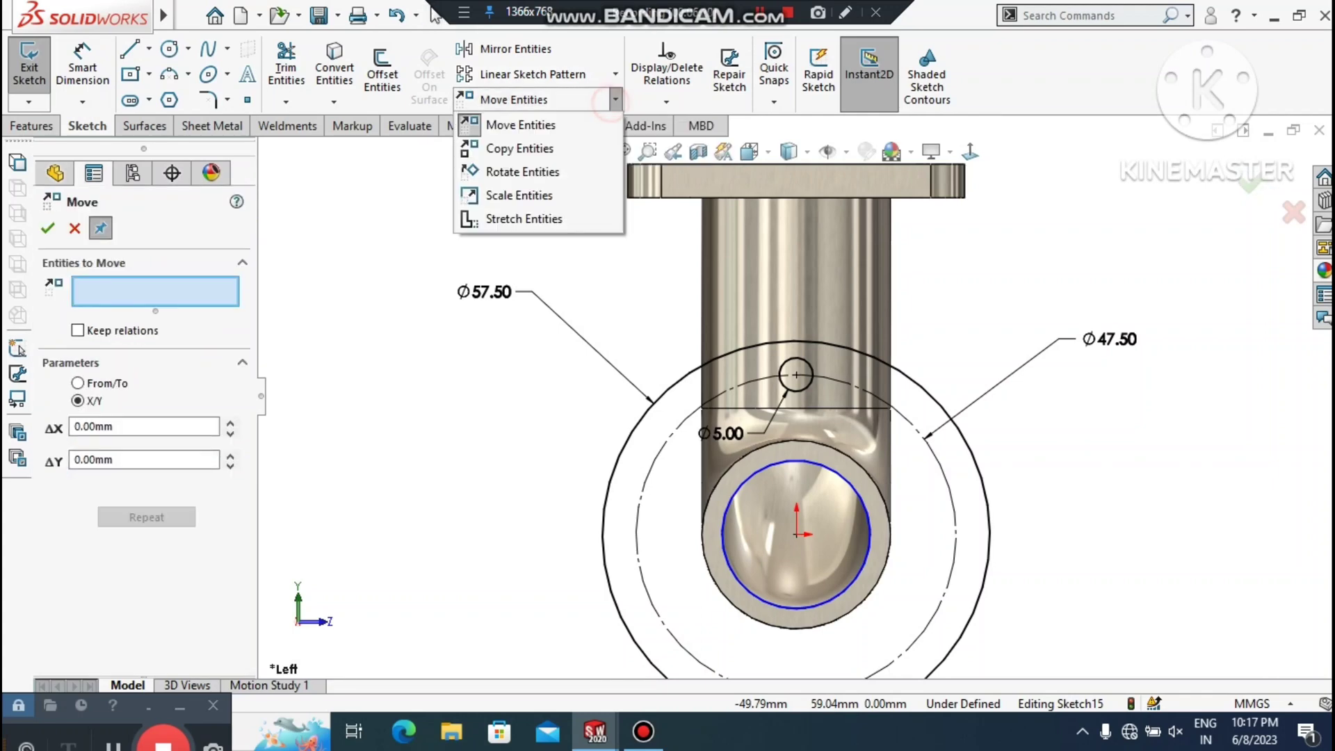
{"action": "left_click", "coordinate": [614, 100]}
{"action": "key", "text": "Escape"}
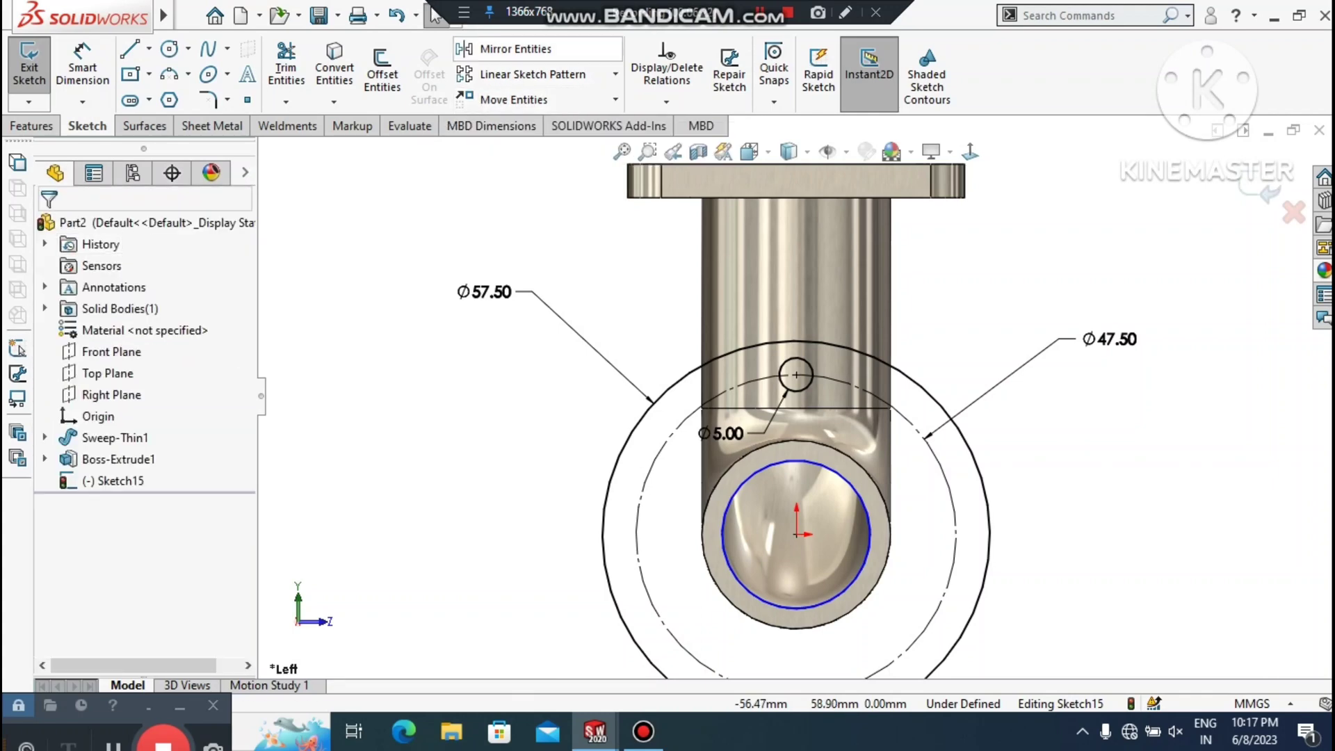
Circular-pattern the 5 mm bolt-hole circle about the origin into four equally spaced instances over 360 degrees
{"action": "left_click", "coordinate": [615, 74]}
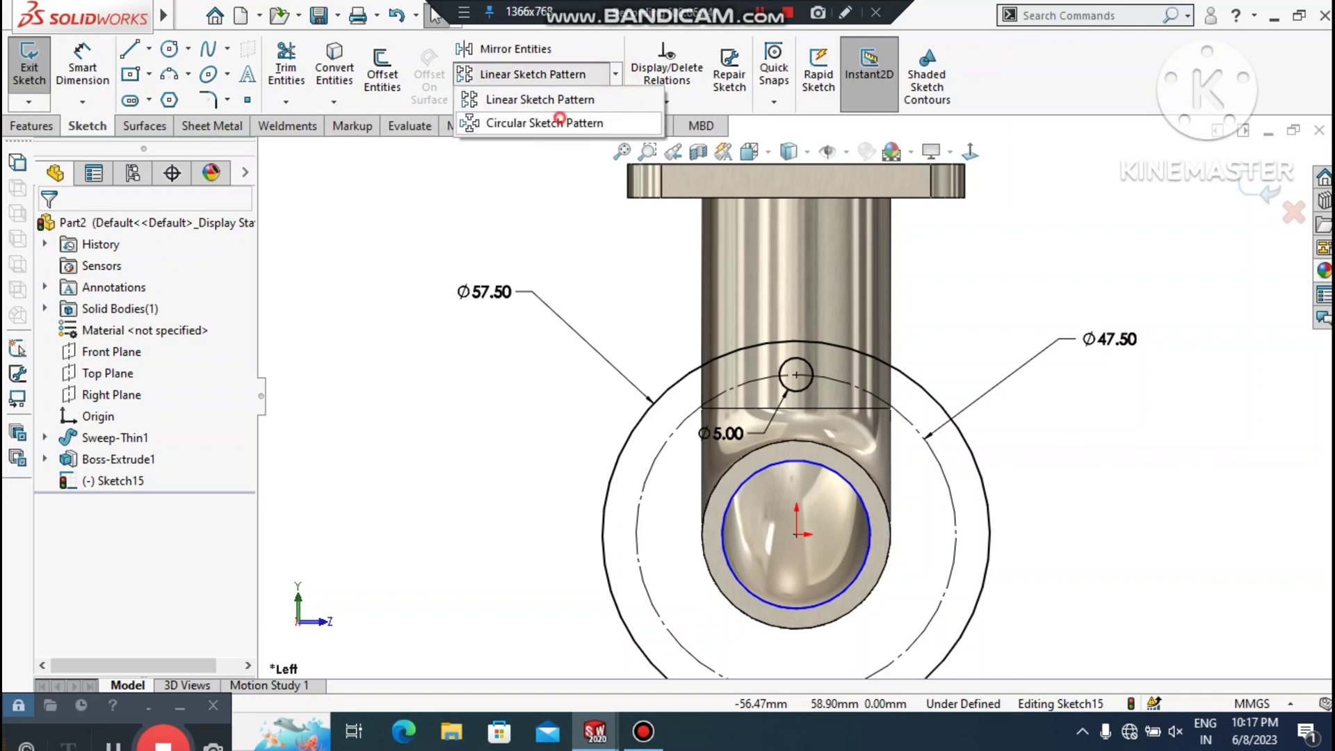
{"action": "left_click", "coordinate": [559, 121]}
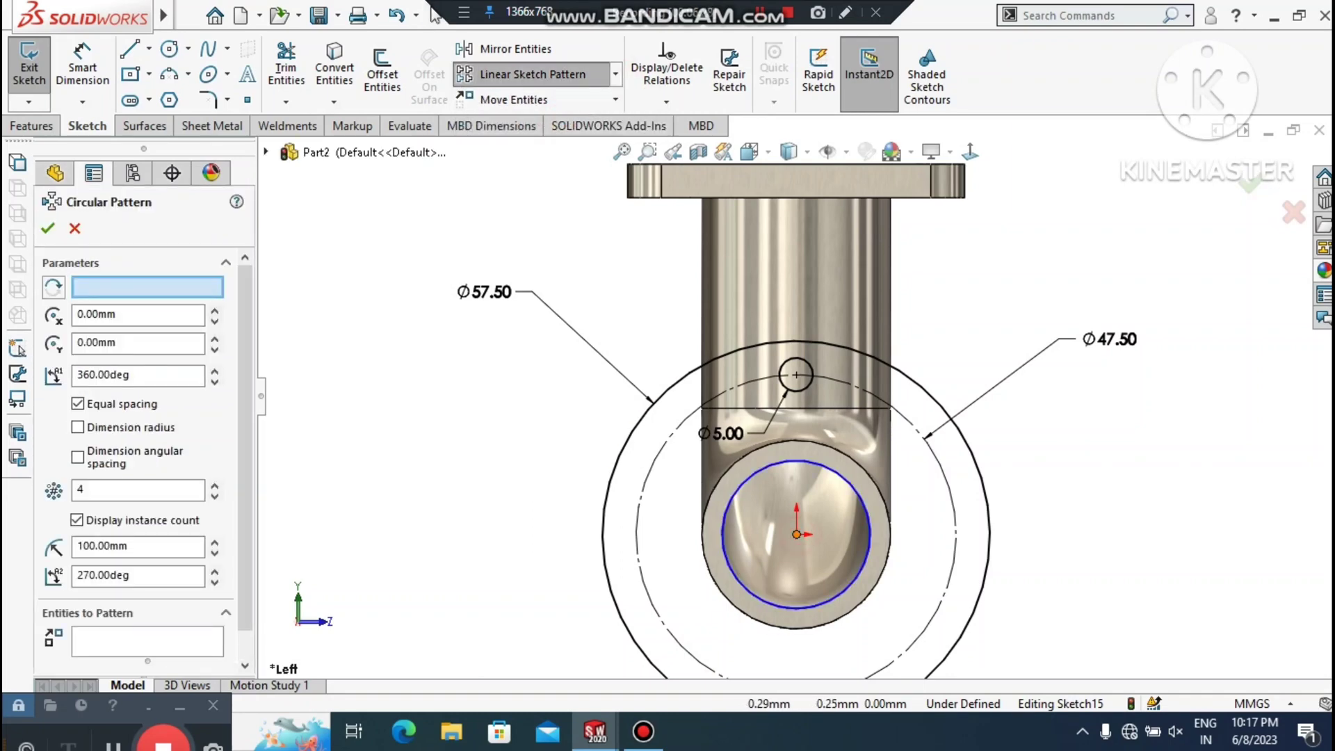
{"action": "left_click", "coordinate": [177, 646]}
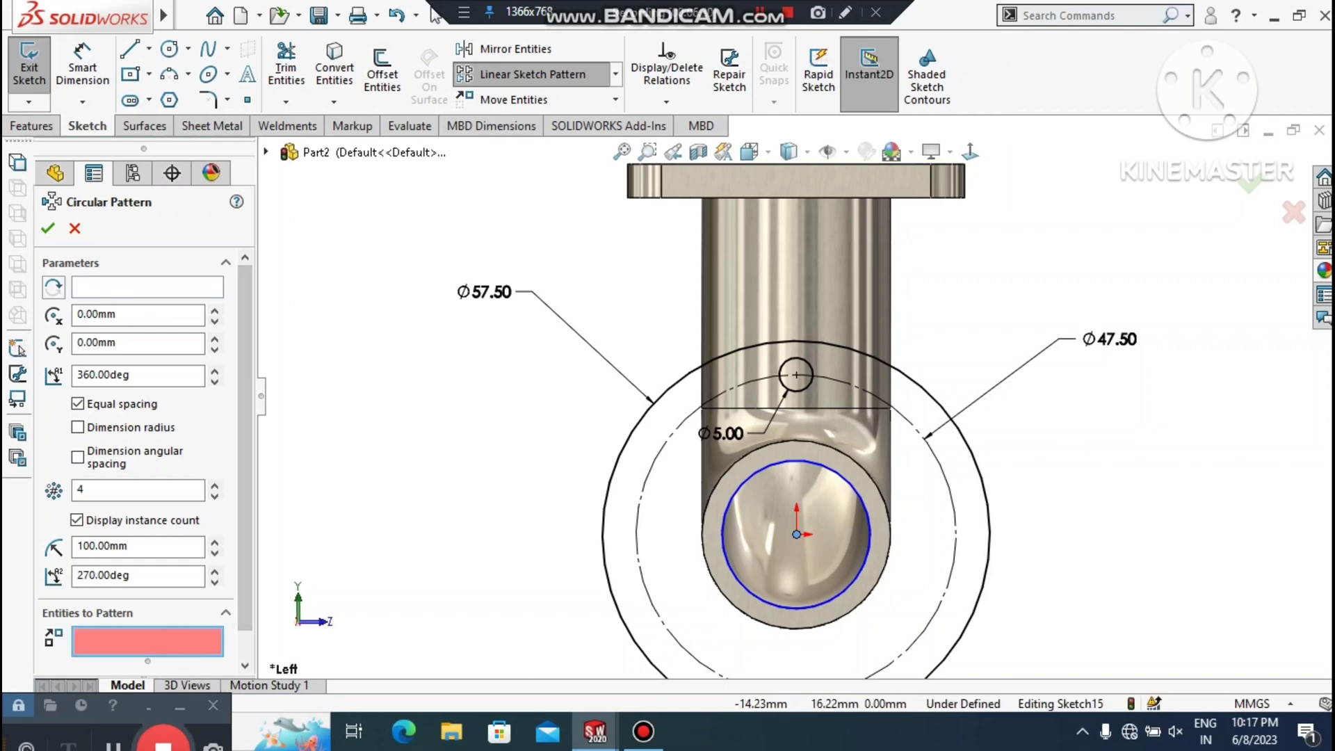
{"action": "left_click", "coordinate": [796, 375]}
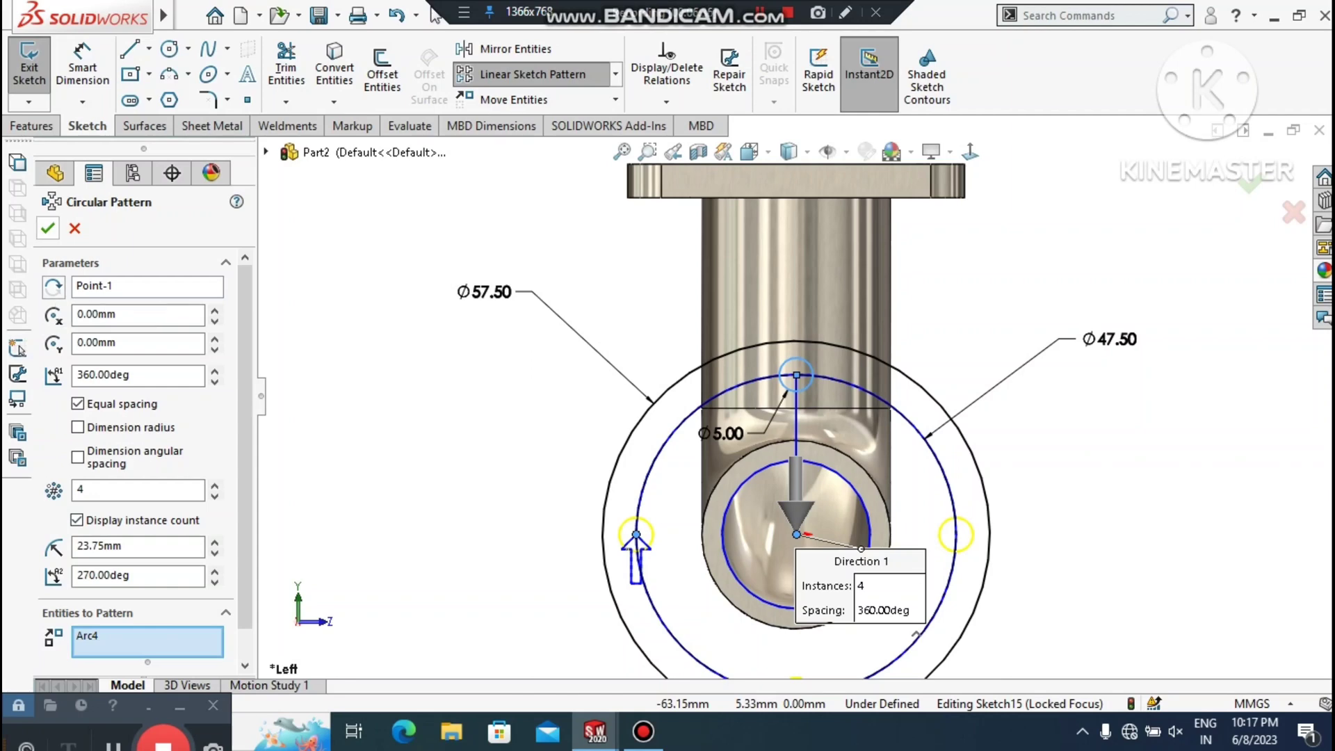
{"action": "left_click", "coordinate": [48, 228]}
Extrude the round flange sketch 5 mm with the direction reversed, back along the pipe, merged with the body
{"action": "scroll", "coordinate": [795, 399], "scroll_direction": "up", "scroll_amount": 2}
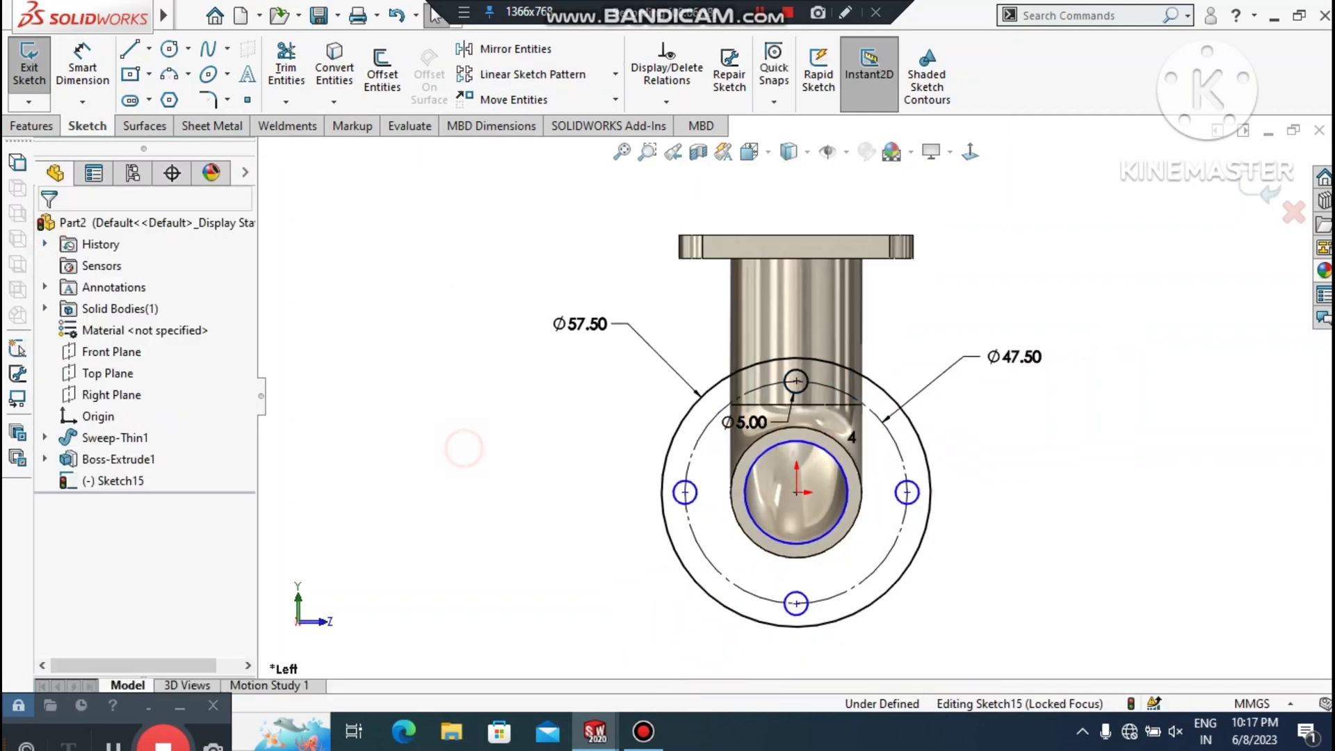
{"action": "middle_click_drag", "start_coordinate": [481, 460], "coordinate": [562, 511]}
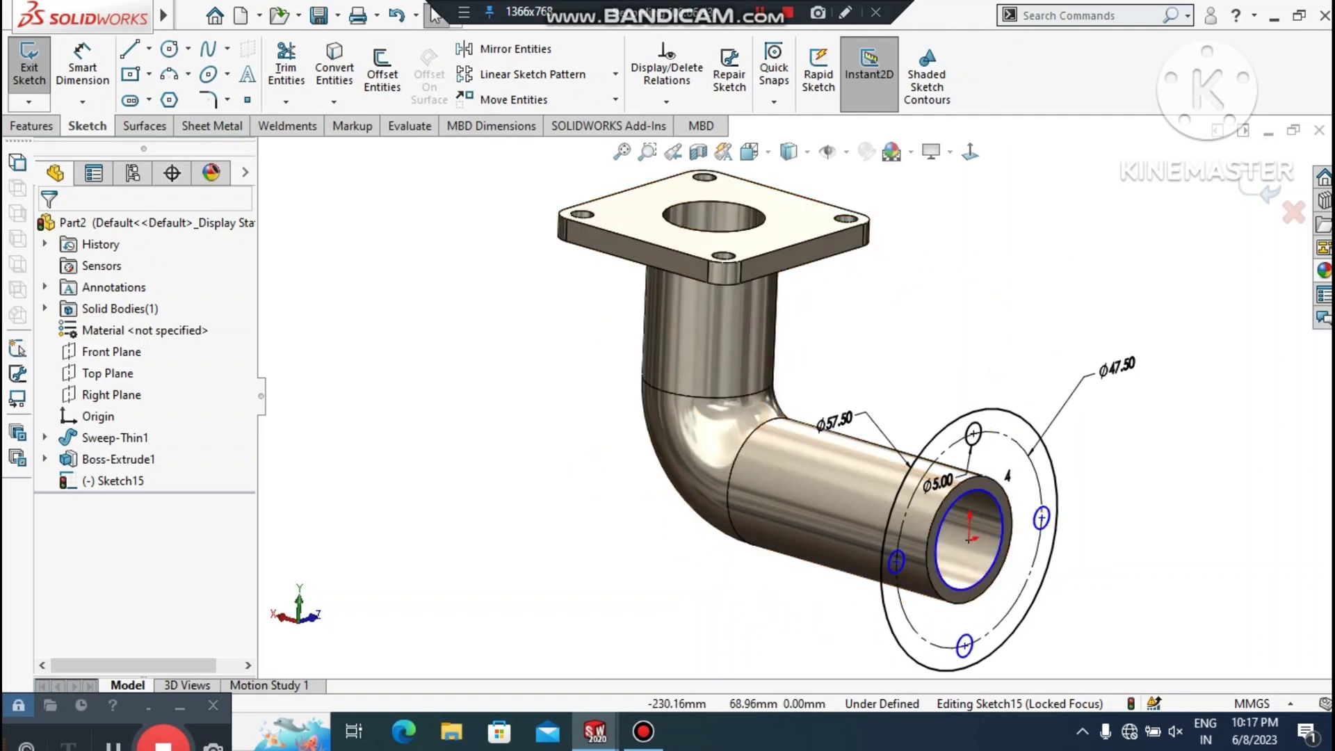
{"action": "left_click", "coordinate": [31, 126]}
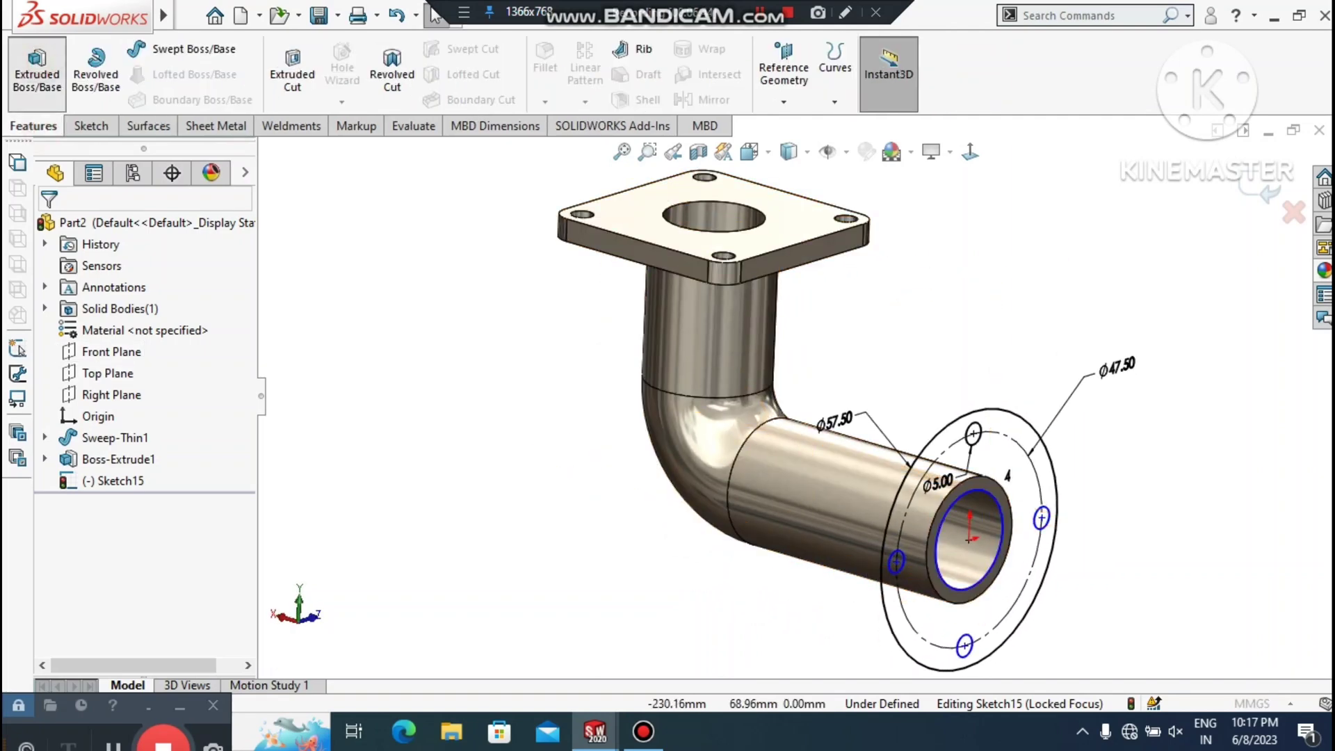
{"action": "left_click", "coordinate": [37, 70]}
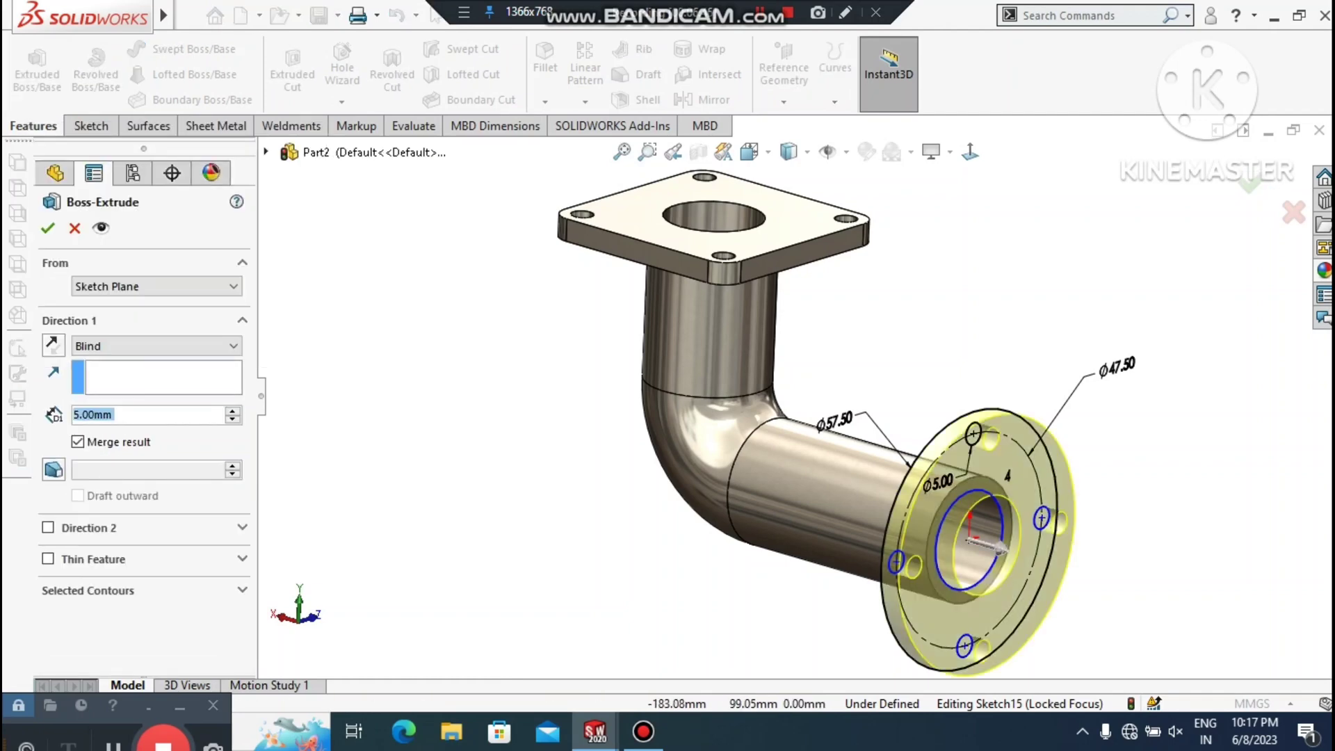
{"action": "left_click", "coordinate": [52, 345]}
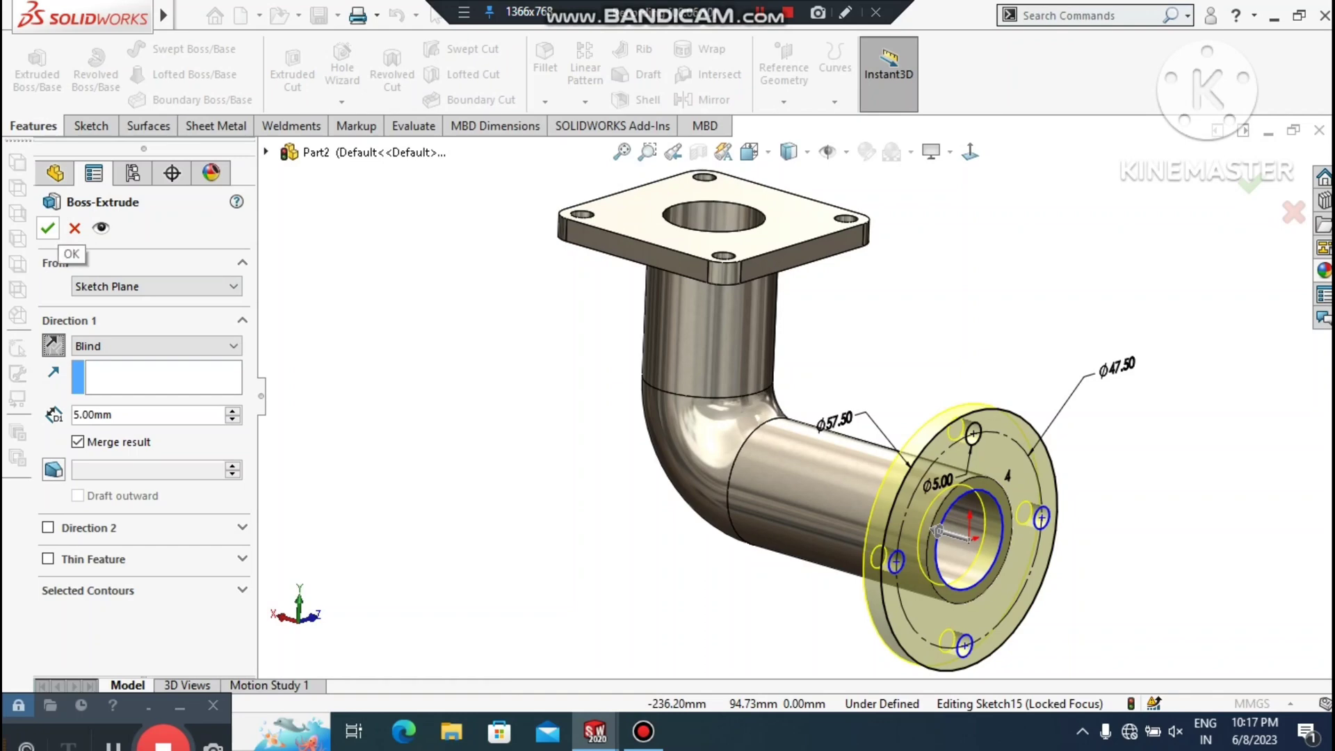
{"action": "left_click", "coordinate": [47, 228]}
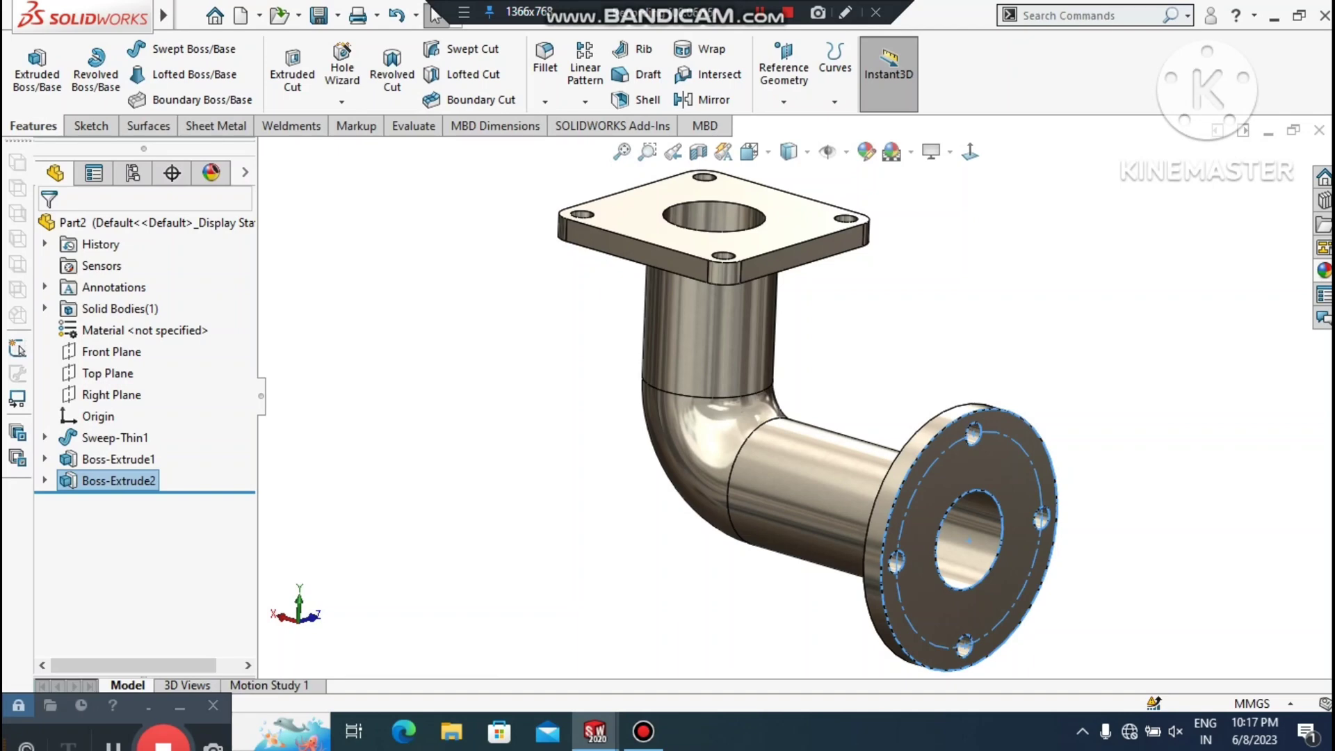
{"action": "left_click", "coordinate": [478, 394]}
Create a reference plane offset 120 mm from the Right Plane, beyond the elbow side of the pipe
{"action": "scroll", "coordinate": [477, 394], "scroll_direction": "up", "scroll_amount": 1}
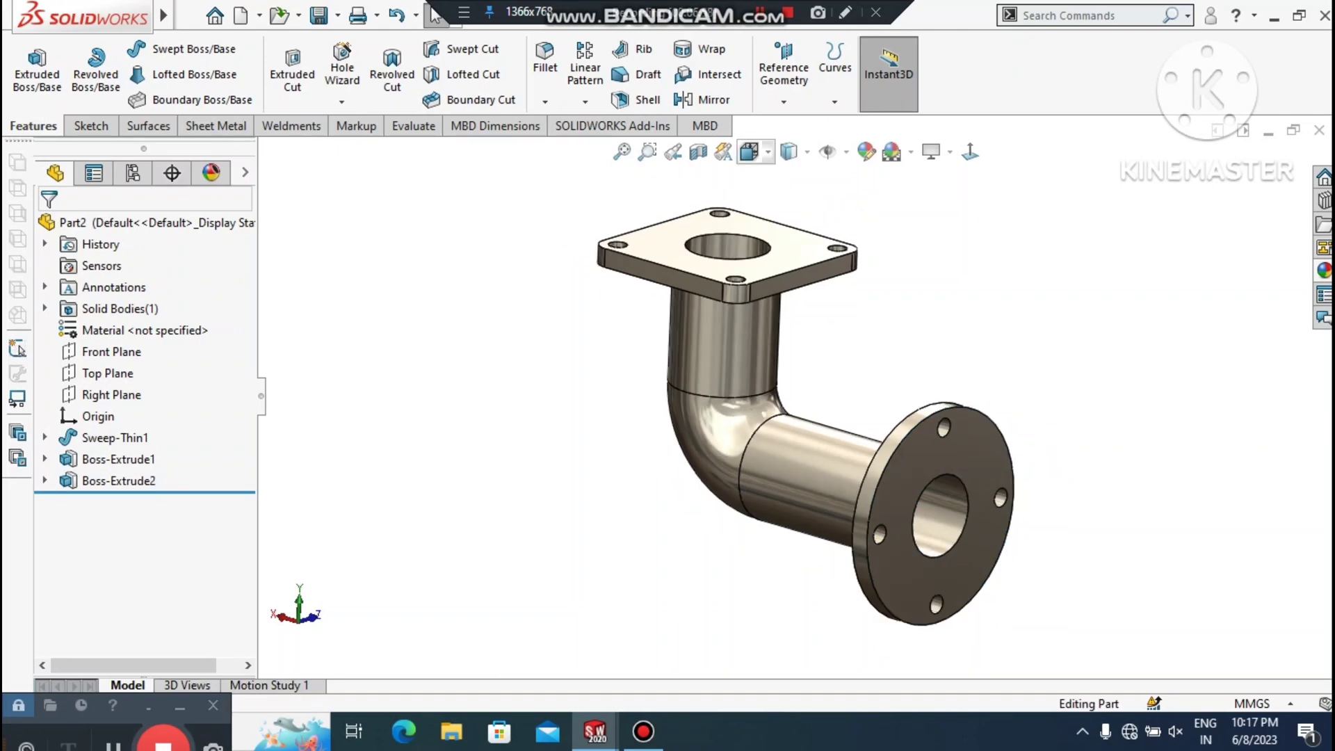
{"action": "left_click", "coordinate": [786, 100]}
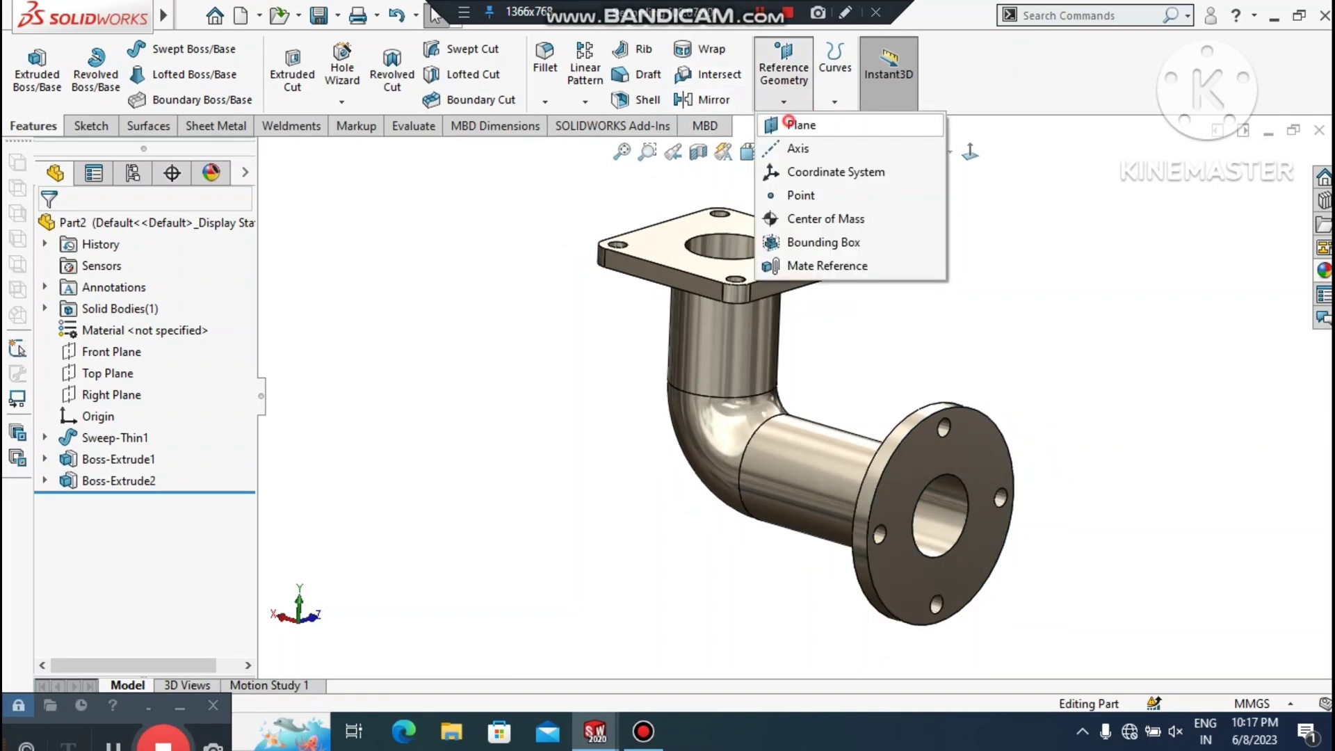
{"action": "left_click", "coordinate": [796, 124]}
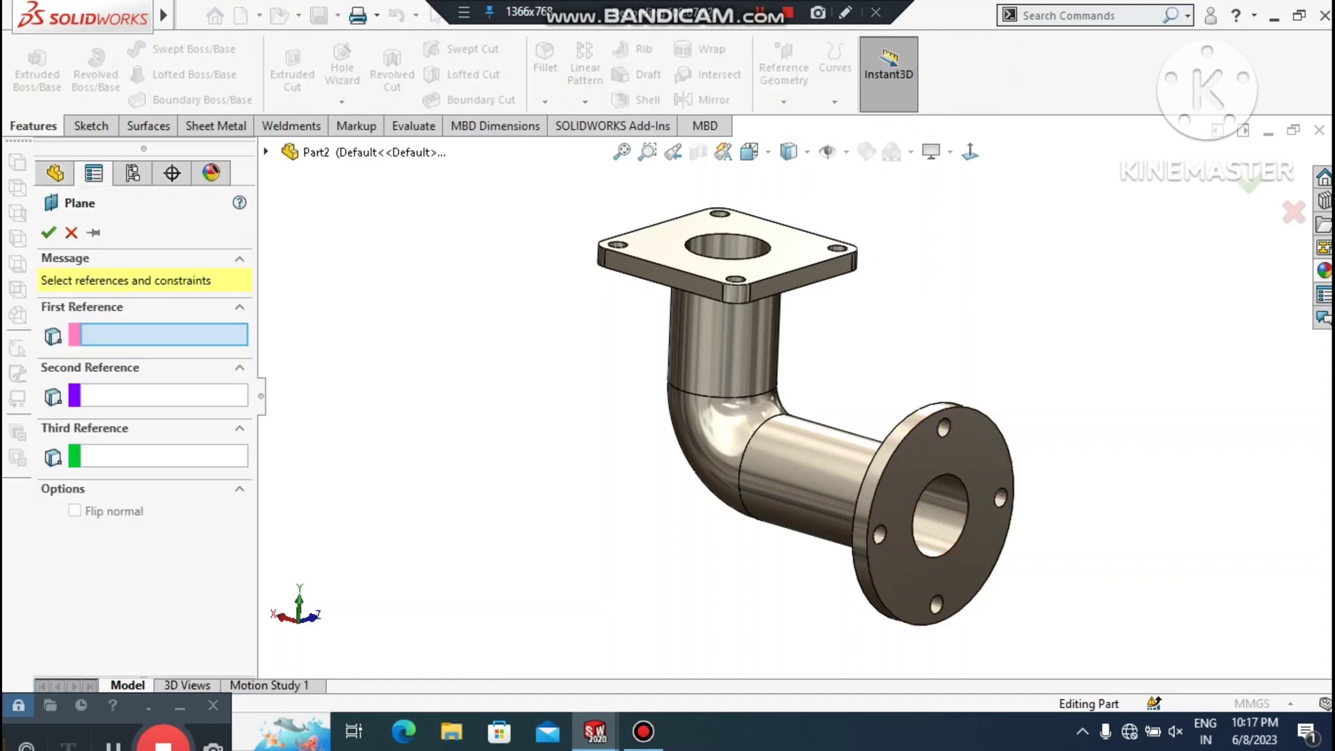
{"action": "left_click", "coordinate": [267, 152]}
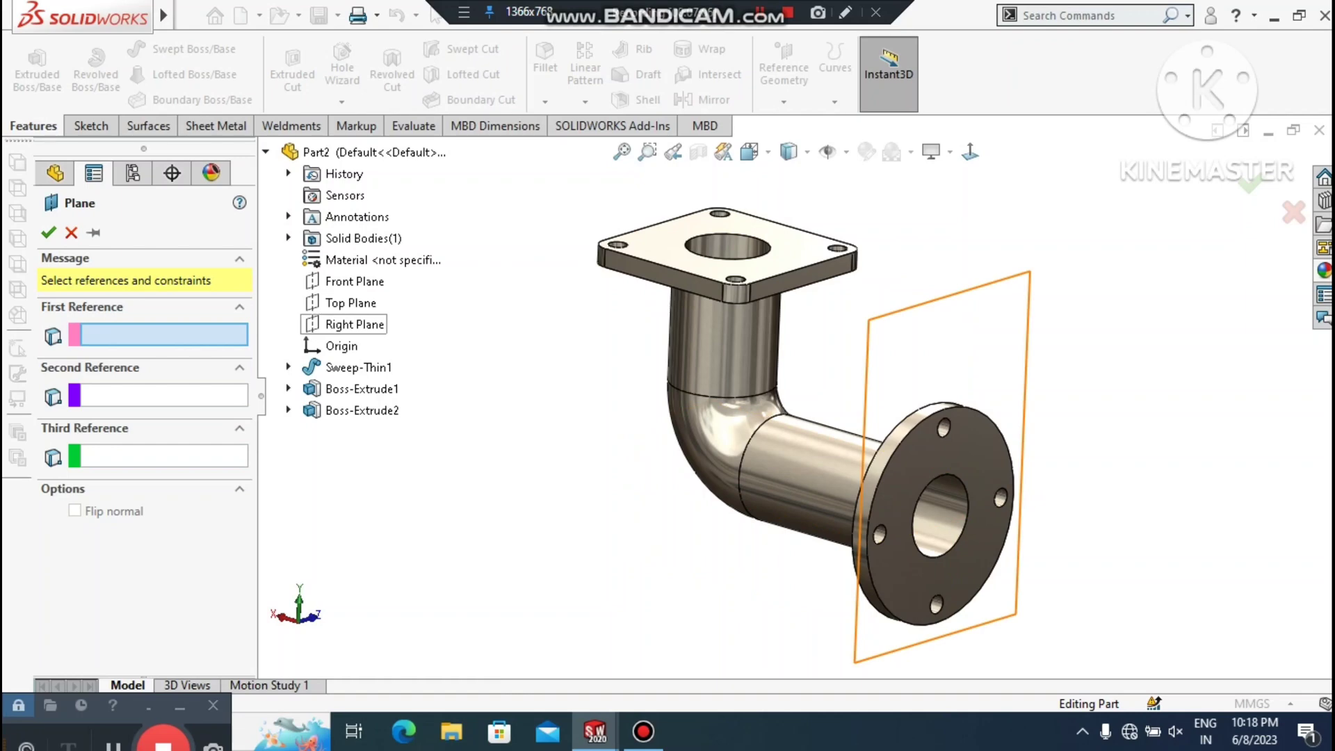
{"action": "left_click", "coordinate": [351, 324]}
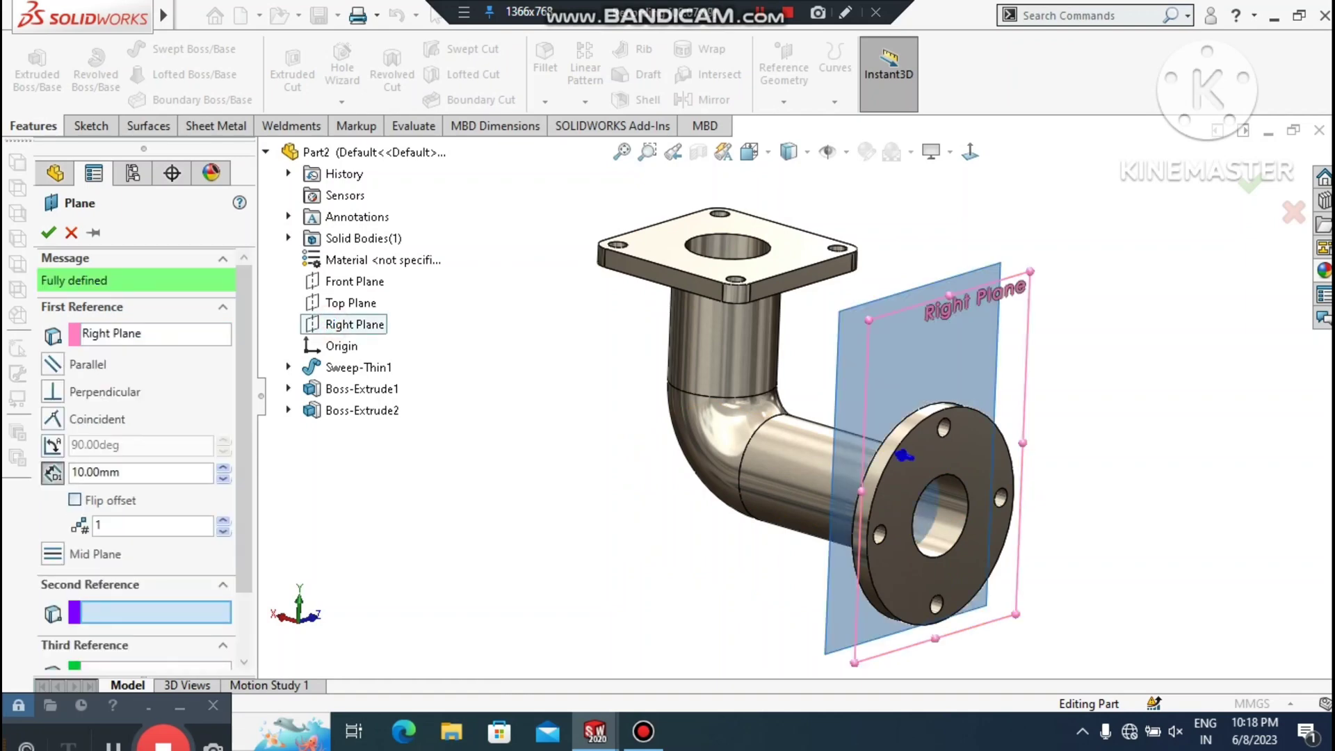
{"action": "left_click_drag", "start_coordinate": [136, 472], "coordinate": [16, 490]}
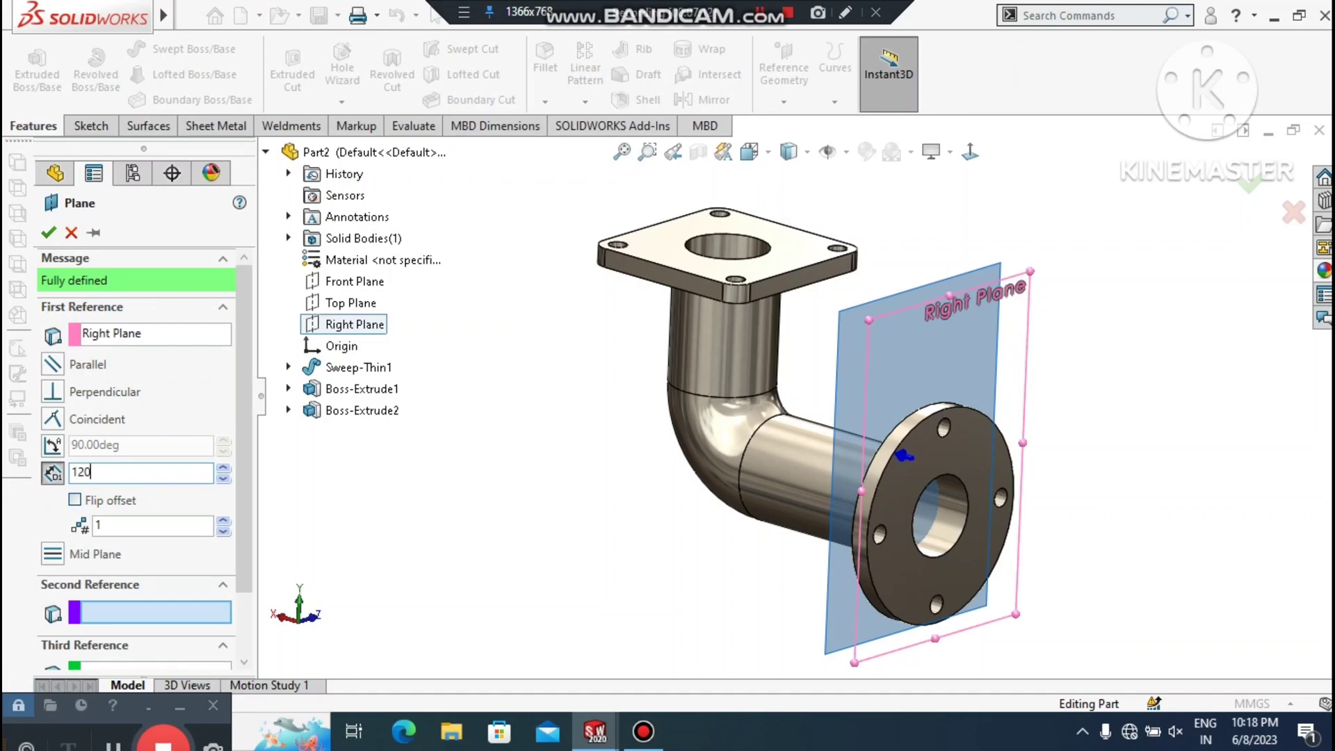
{"action": "key", "text": "Return"}
{"action": "middle_click_drag", "start_coordinate": [695, 417], "coordinate": [736, 427]}
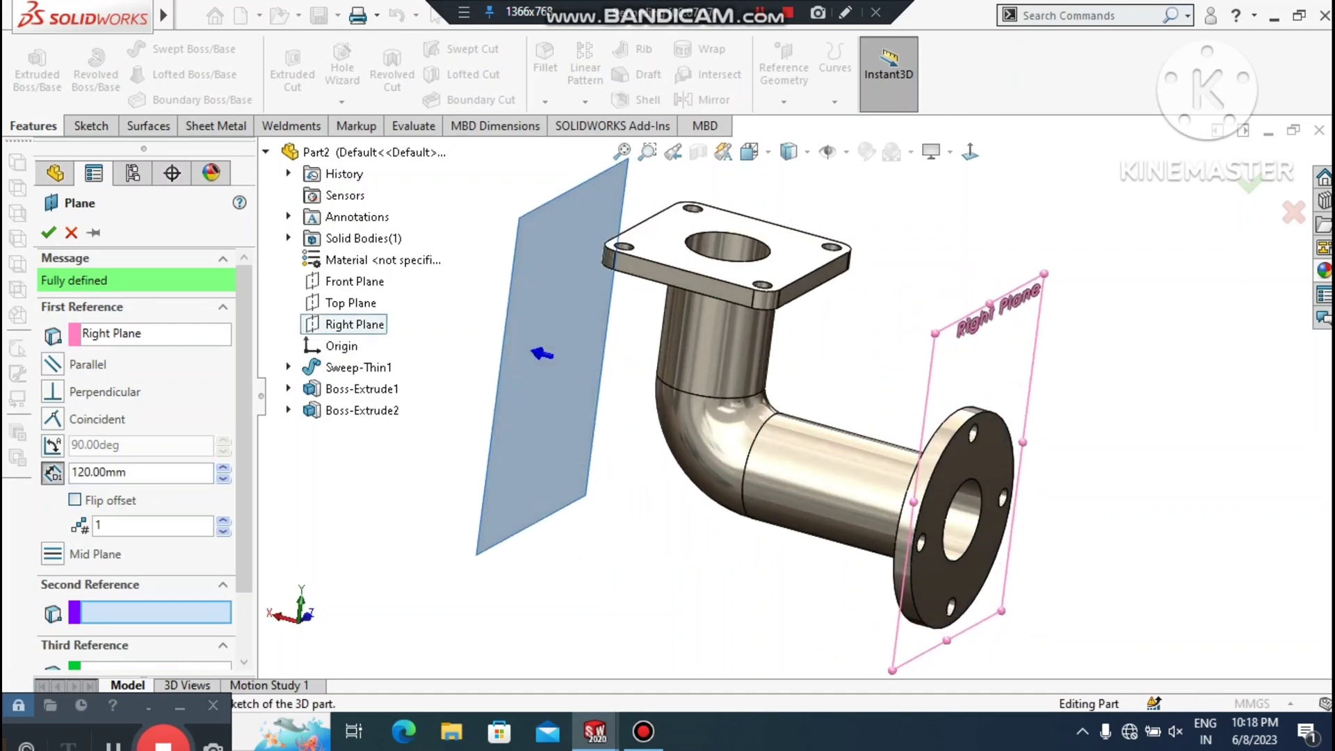
{"action": "left_click", "coordinate": [48, 232]}
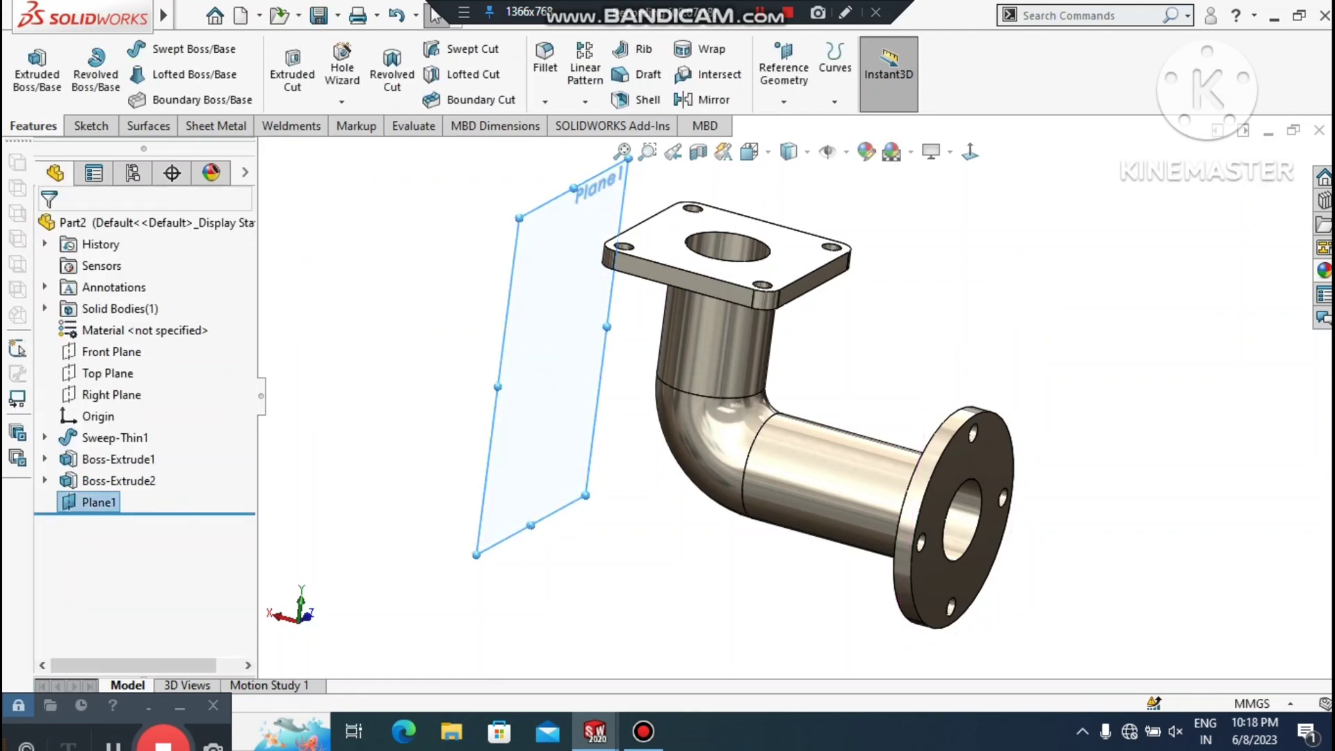
Start a sketch on the new offset plane and draw a circle about 22 mm in diameter vertically above the origin, over the upright pipe
{"action": "right_click", "coordinate": [549, 351]}
{"action": "left_click", "coordinate": [595, 324]}
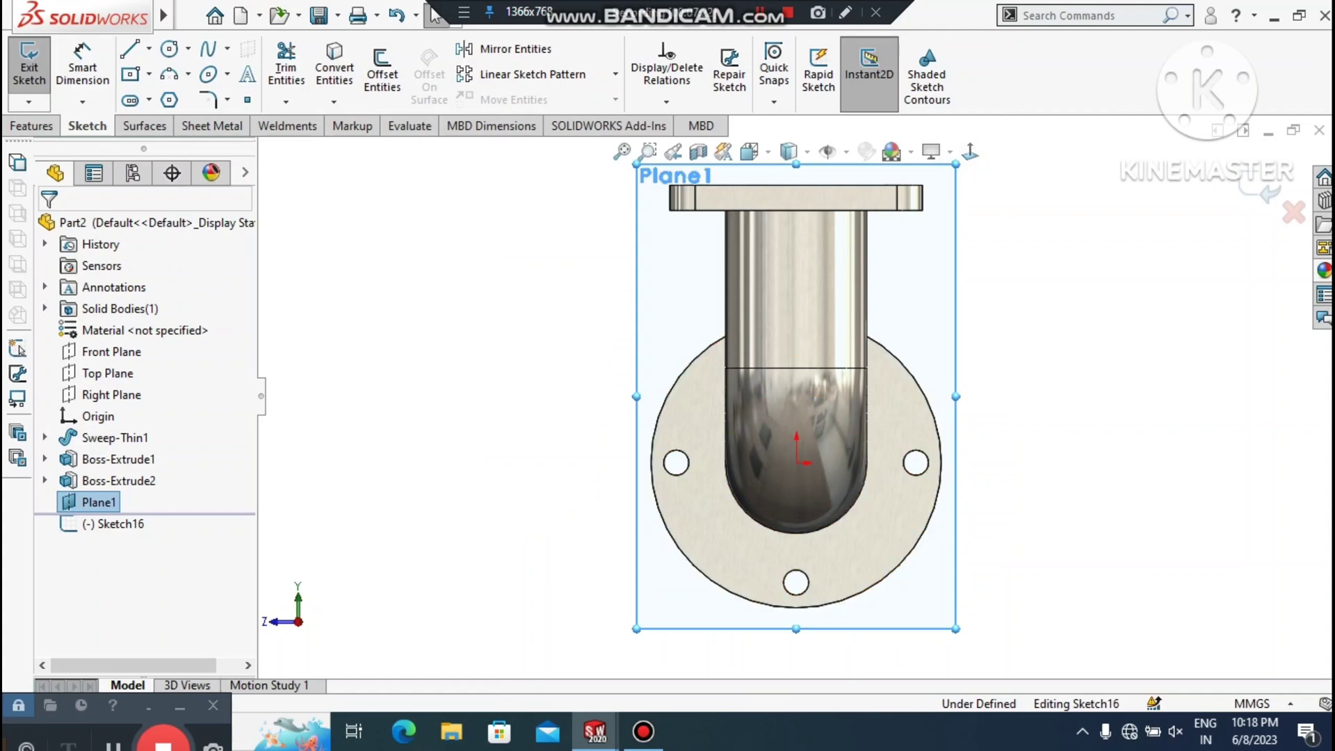
{"action": "left_click", "coordinate": [1096, 460]}
{"action": "left_click", "coordinate": [169, 48]}
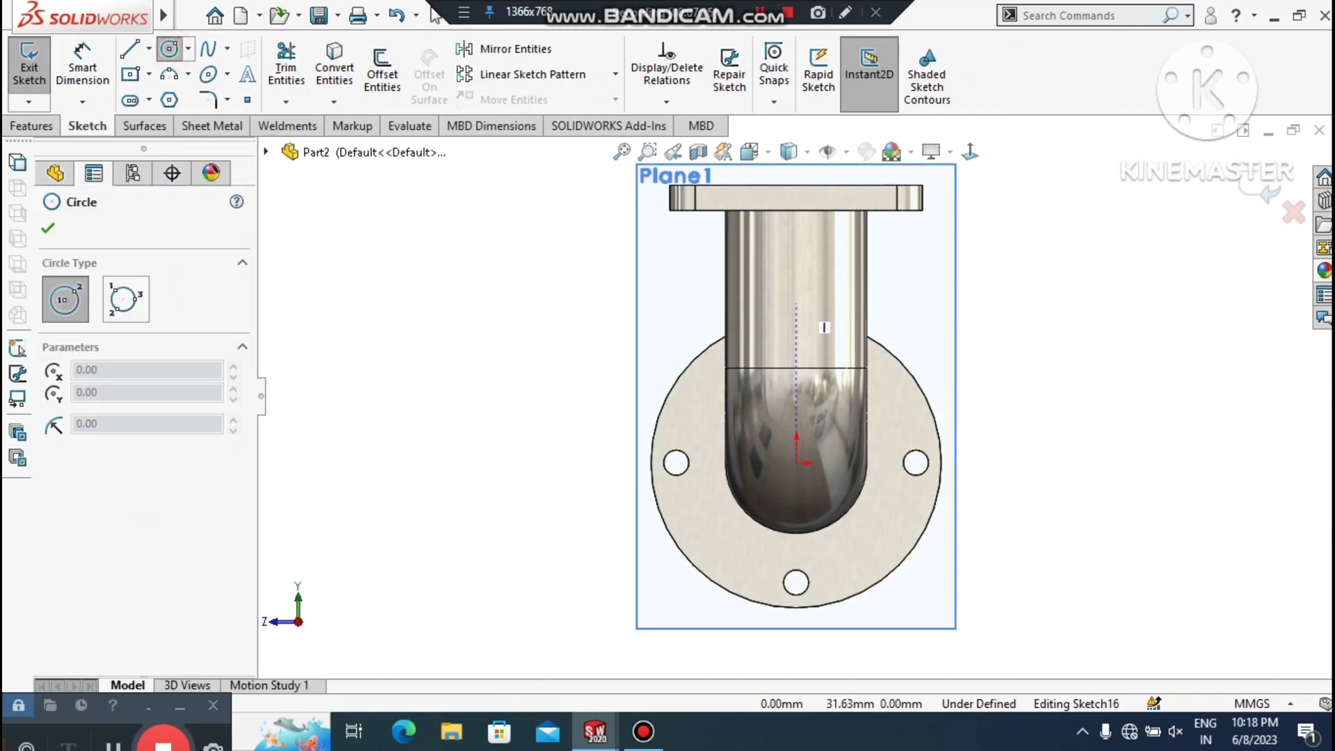
{"action": "left_click", "coordinate": [796, 308]}
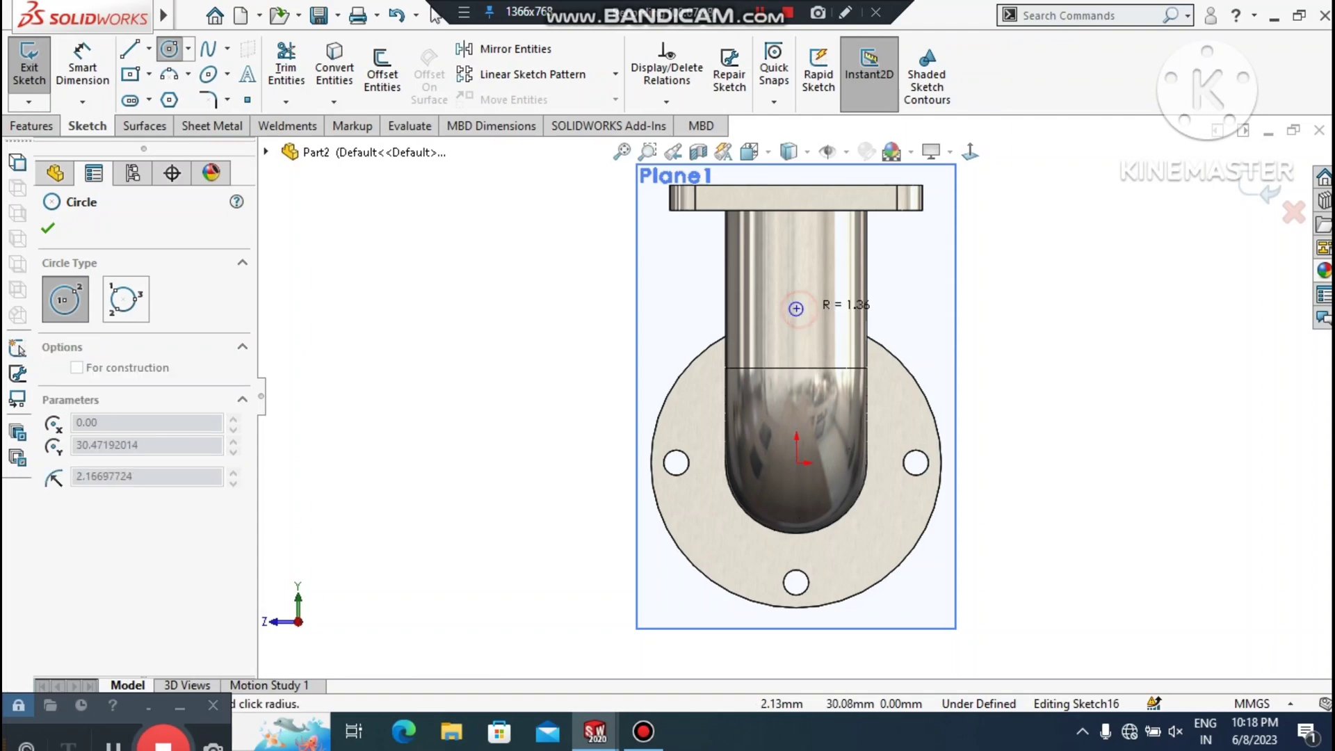
{"action": "left_click", "coordinate": [839, 342]}
{"action": "key", "text": "Escape"}
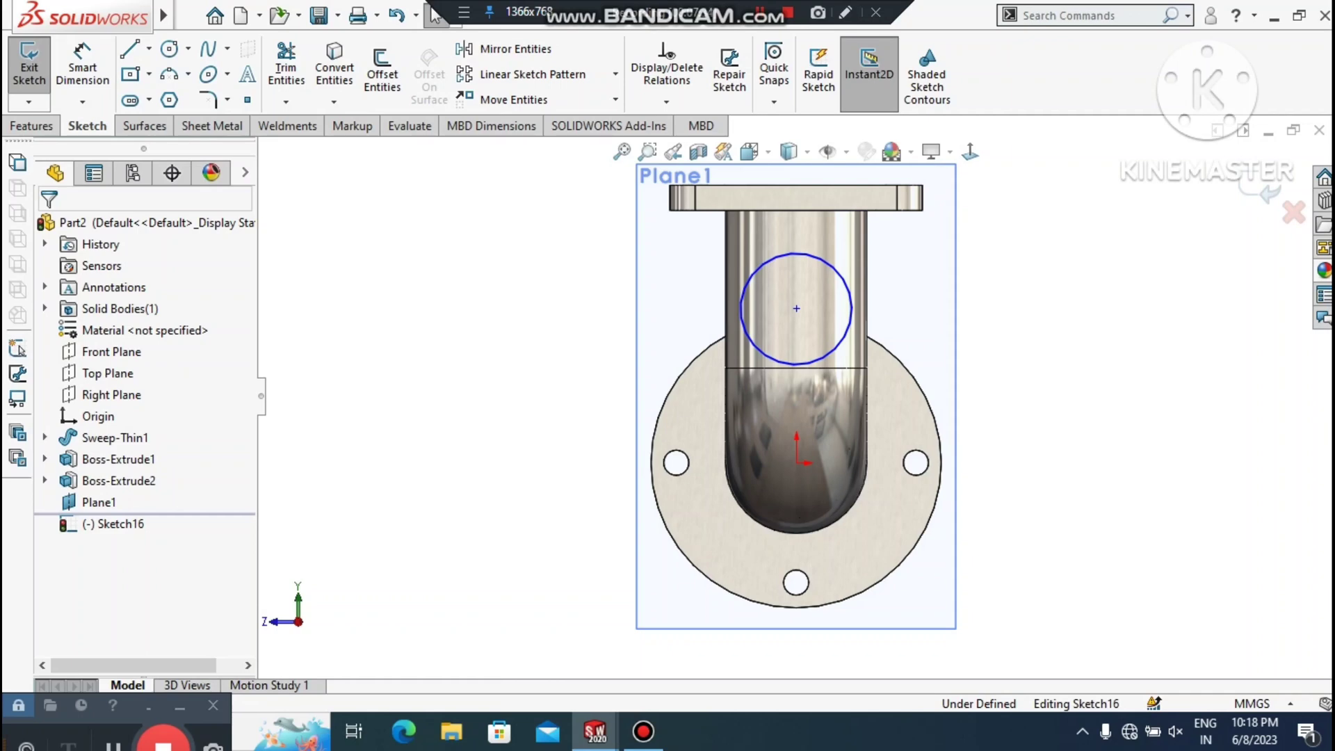
Dimension the circle on the offset plane to a diameter of 20 mm
{"action": "left_click", "coordinate": [82, 66]}
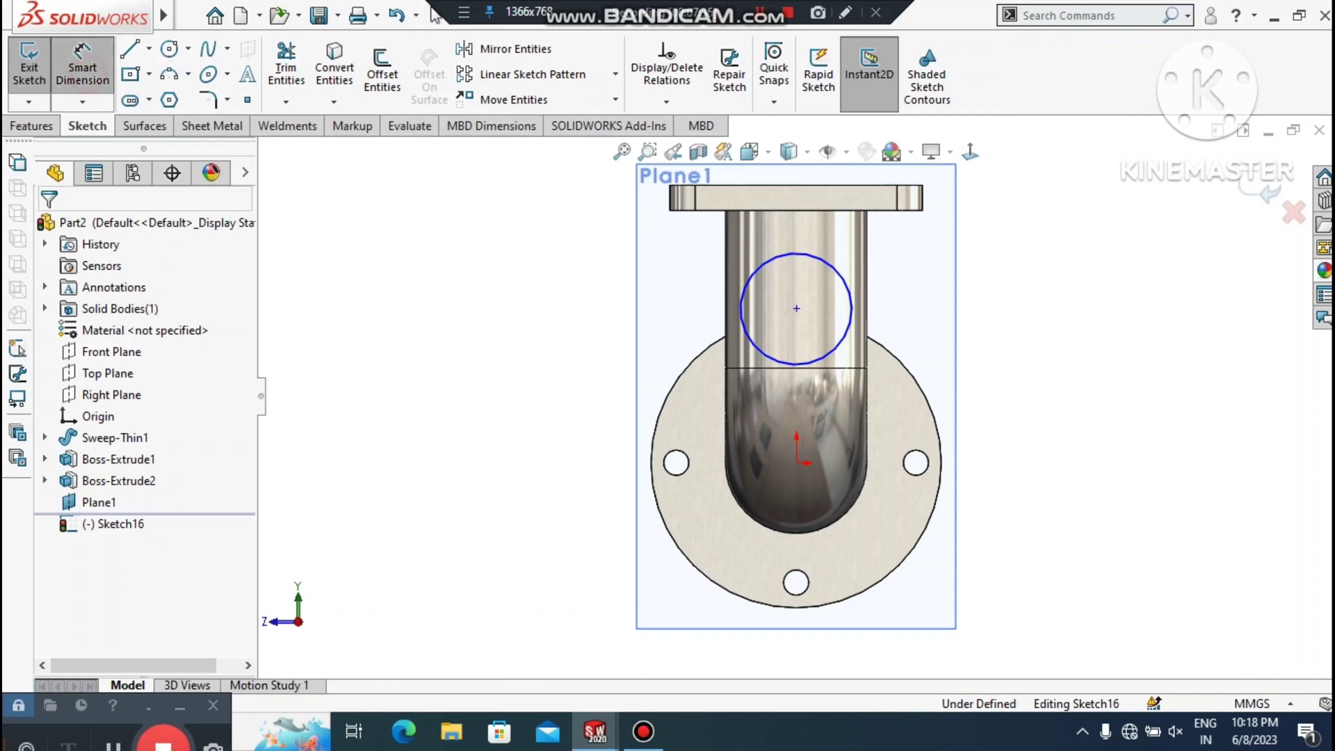
{"action": "left_click", "coordinate": [773, 358]}
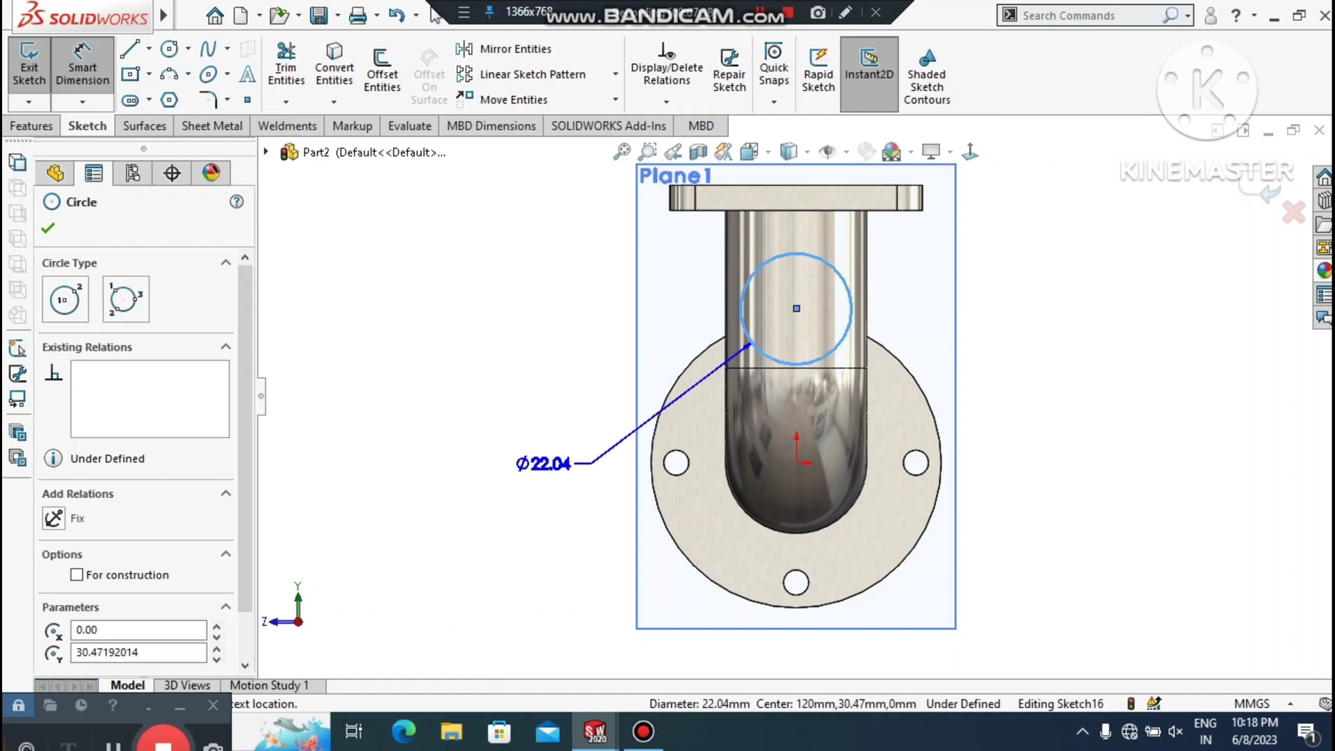
{"action": "left_click", "coordinate": [515, 459]}
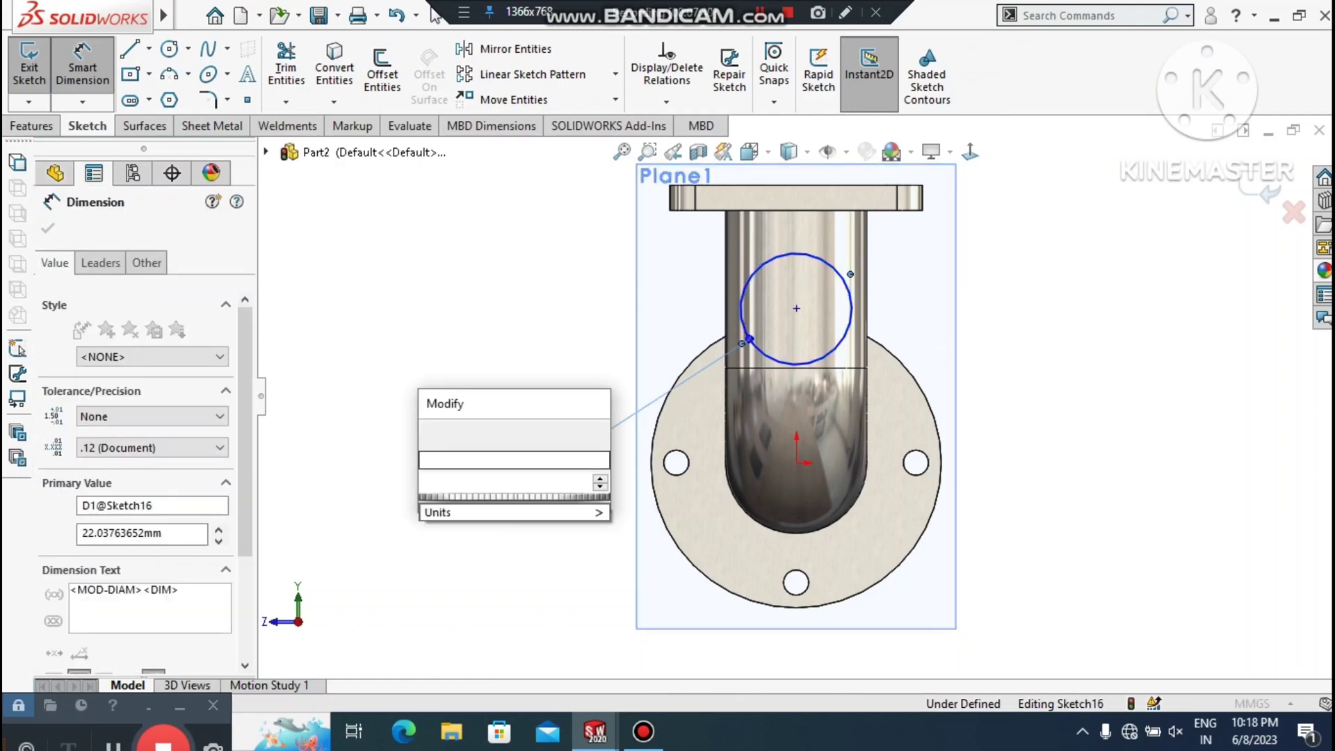
{"action": "key", "text": "Return"}
{"action": "left_click", "coordinate": [1093, 403]}
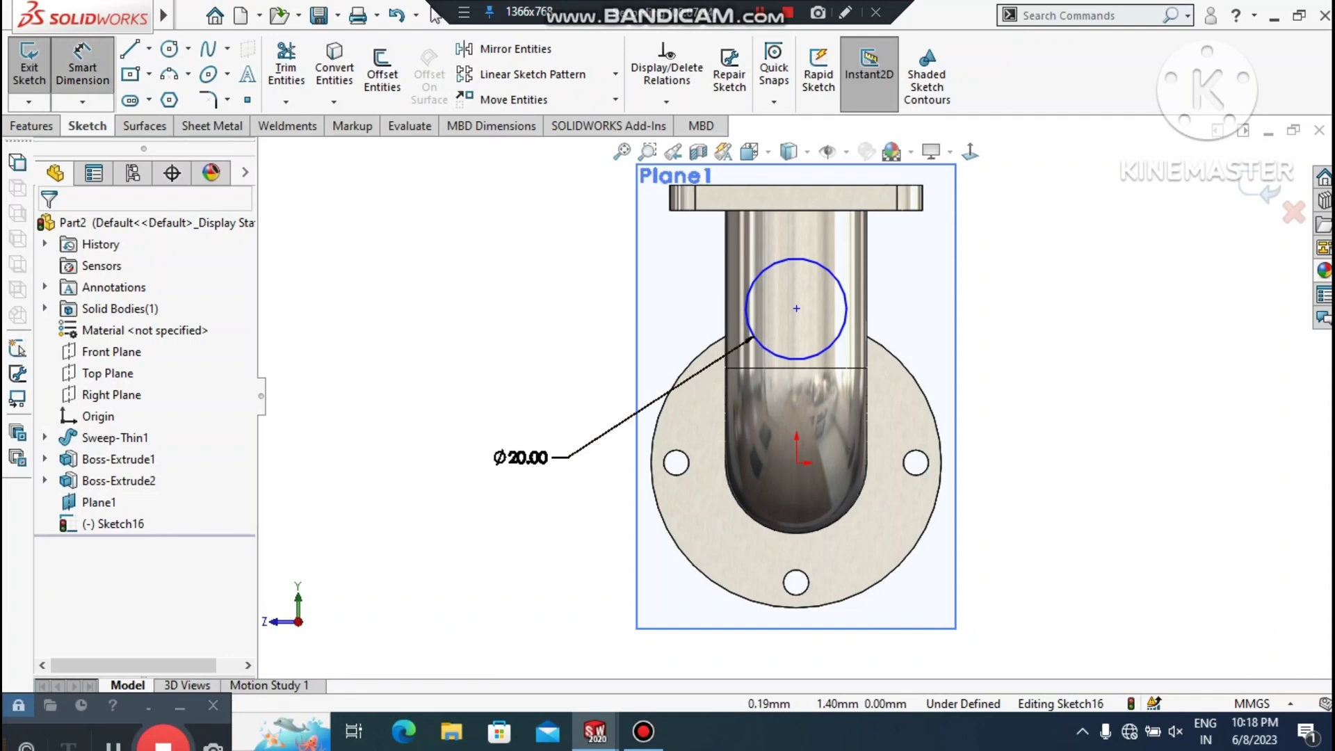
Dimension the vertical distance between the origin and the 20 mm circle's centre to 29.5 mm
{"action": "left_click", "coordinate": [796, 462]}
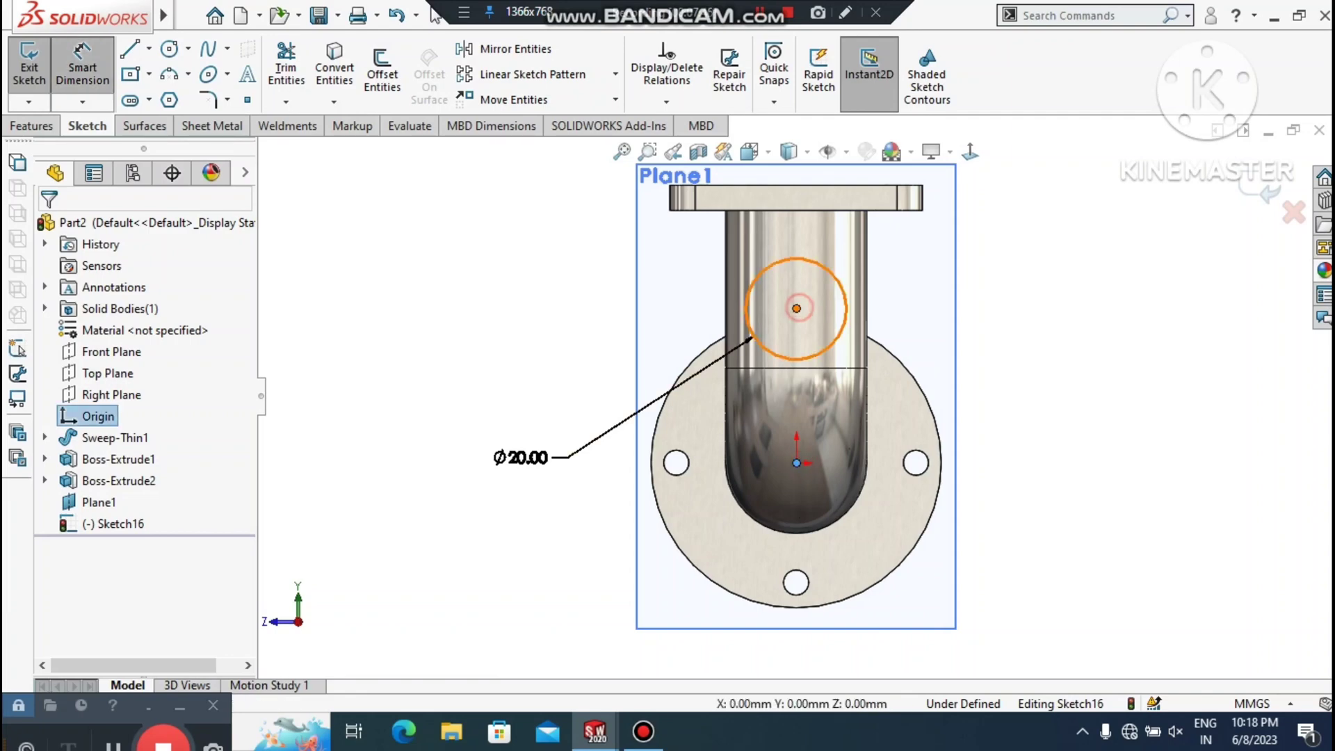
{"action": "left_click", "coordinate": [796, 308]}
{"action": "left_click", "coordinate": [1058, 394]}
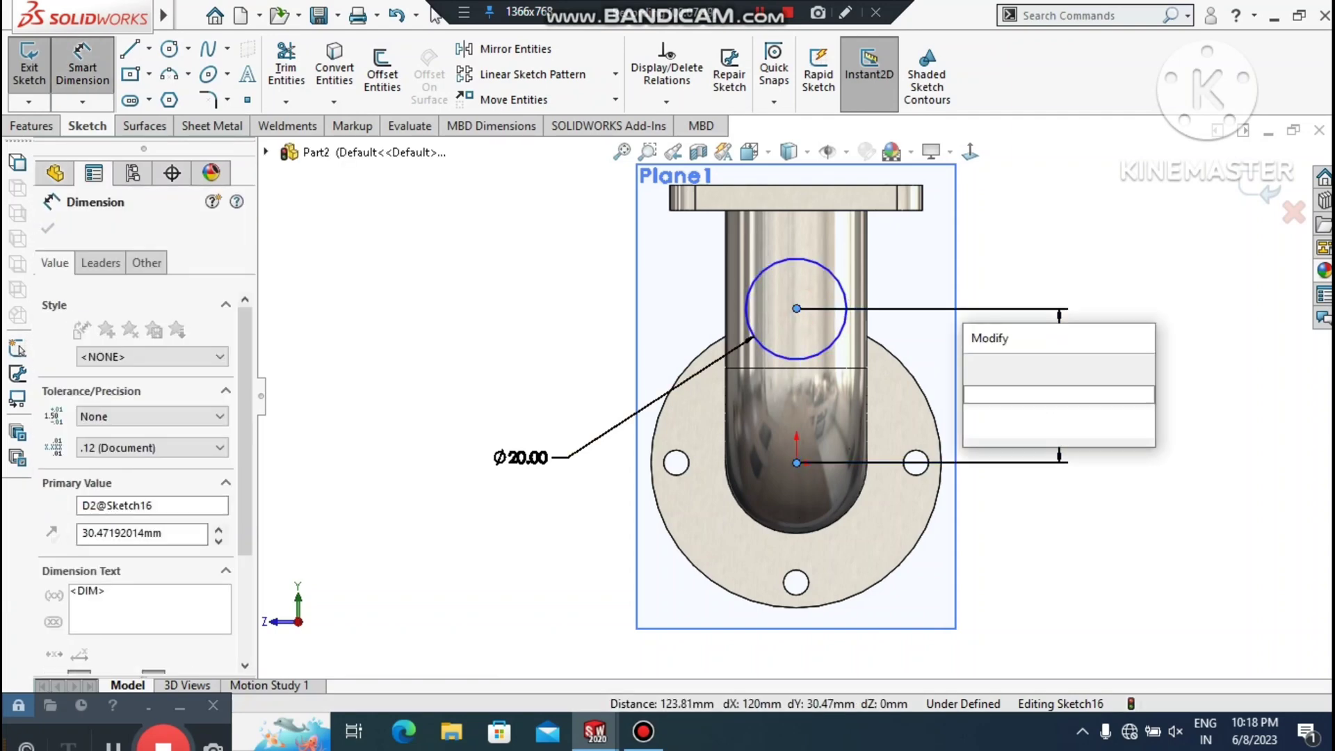
{"action": "type", "text": "29.5"}
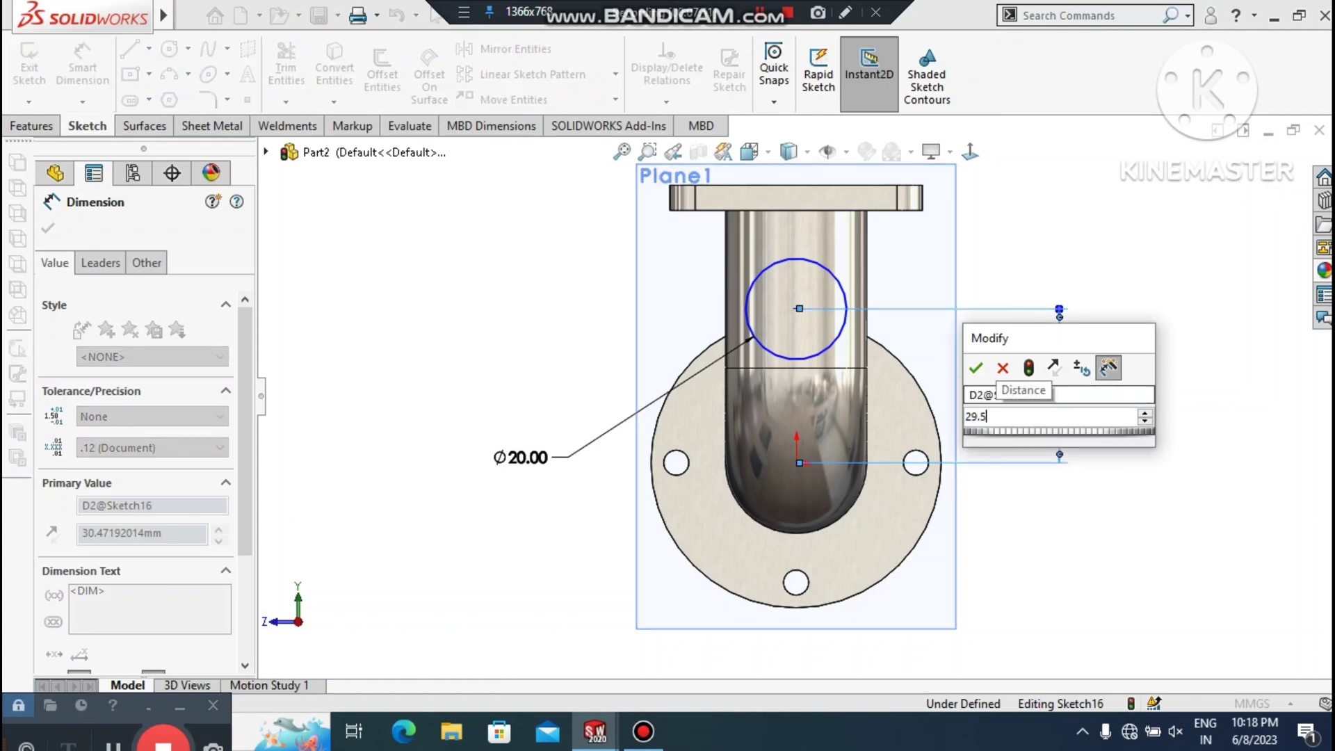
{"action": "key", "text": "Return"}
{"action": "left_click", "coordinate": [1175, 295]}
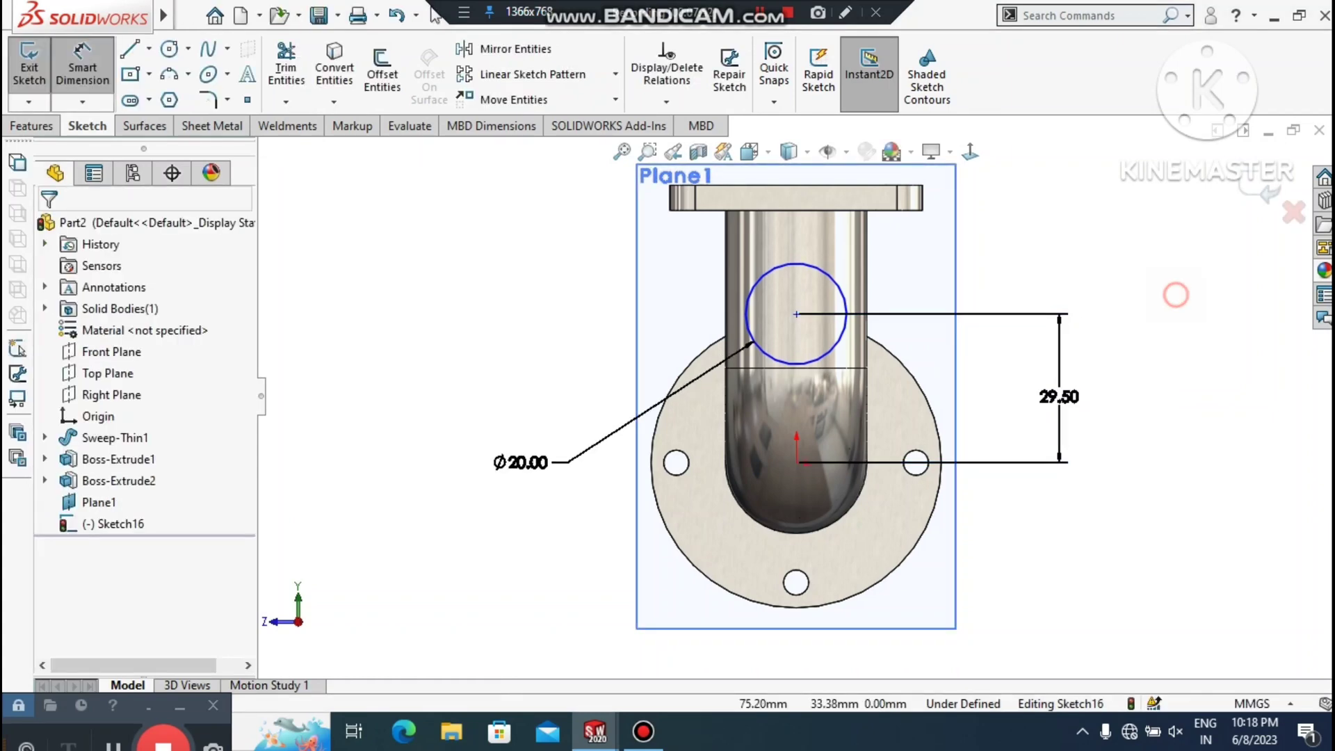
Extrude the 20 mm circle from the offset plane to the upright pipe with the Up To Next end condition, merged with the body
{"action": "scroll", "coordinate": [1084, 305], "scroll_direction": "up", "scroll_amount": 1}
{"action": "middle_click_drag", "start_coordinate": [876, 339], "coordinate": [973, 379]}
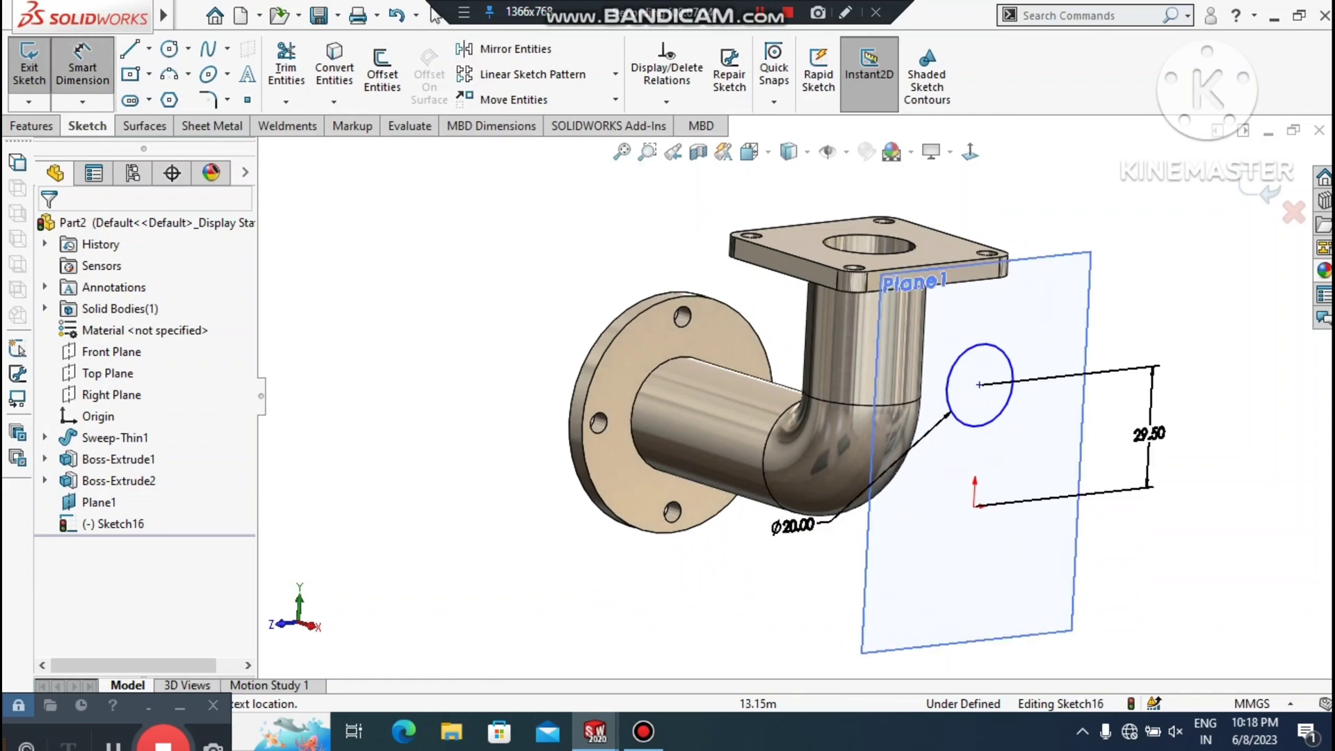
{"action": "left_click", "coordinate": [33, 125]}
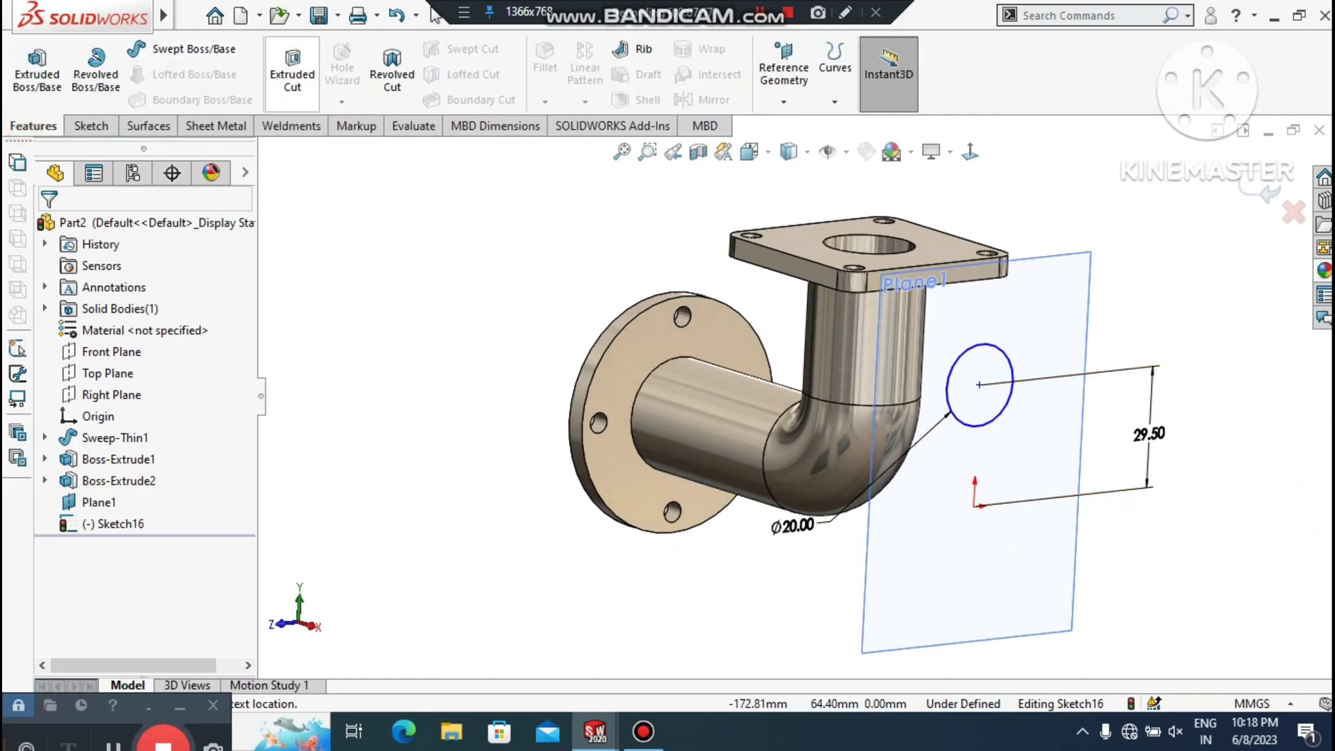
{"action": "left_click", "coordinate": [46, 80]}
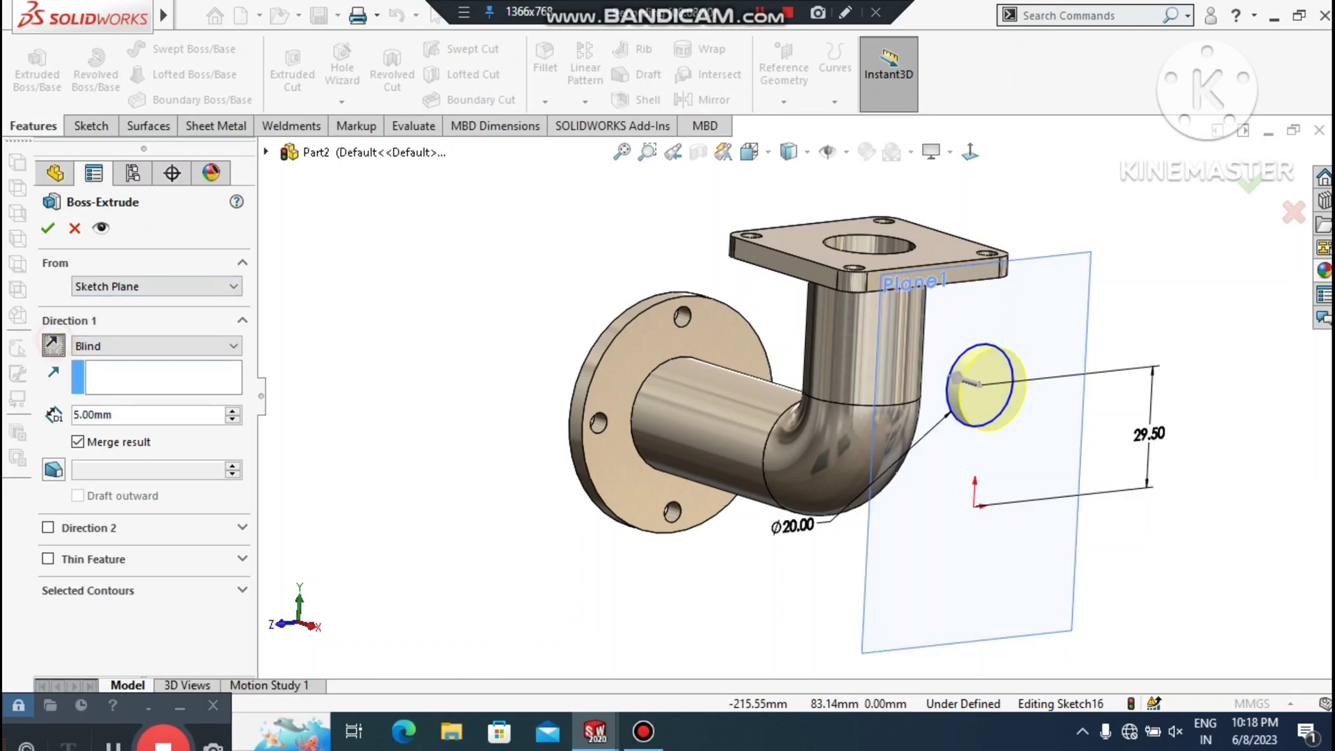
{"action": "left_click", "coordinate": [152, 346]}
{"action": "left_click", "coordinate": [120, 385]}
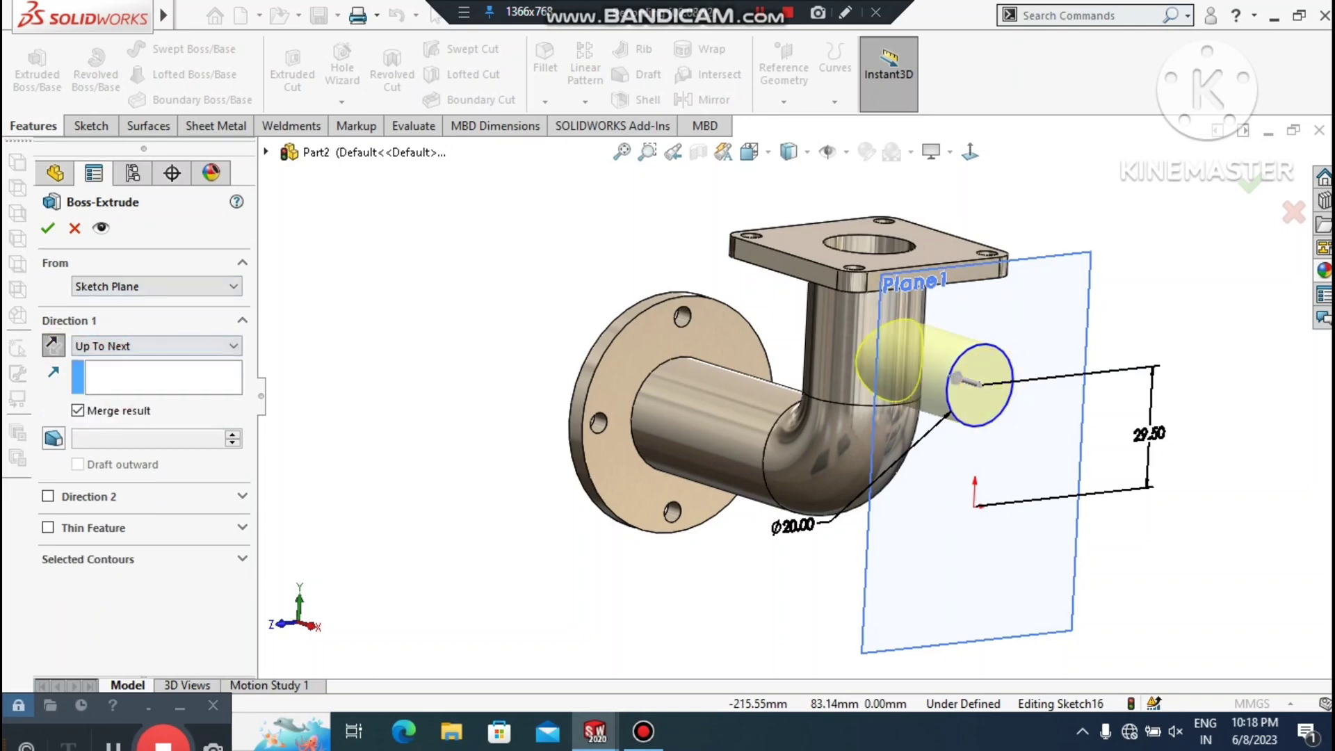
{"action": "left_click", "coordinate": [47, 228]}
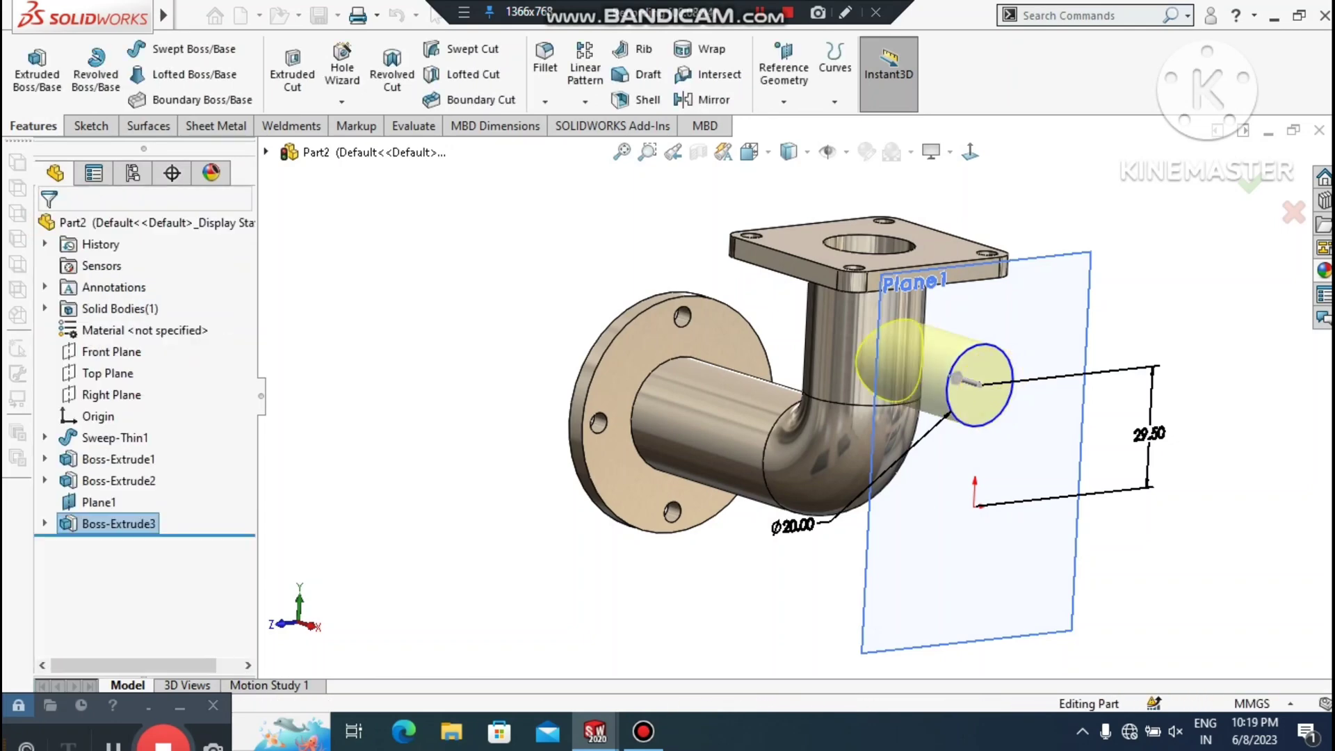
Start a sketch on the side branch's end face and draw a concentric circle about 14.6 mm in diameter
{"action": "left_click", "coordinate": [338, 302]}
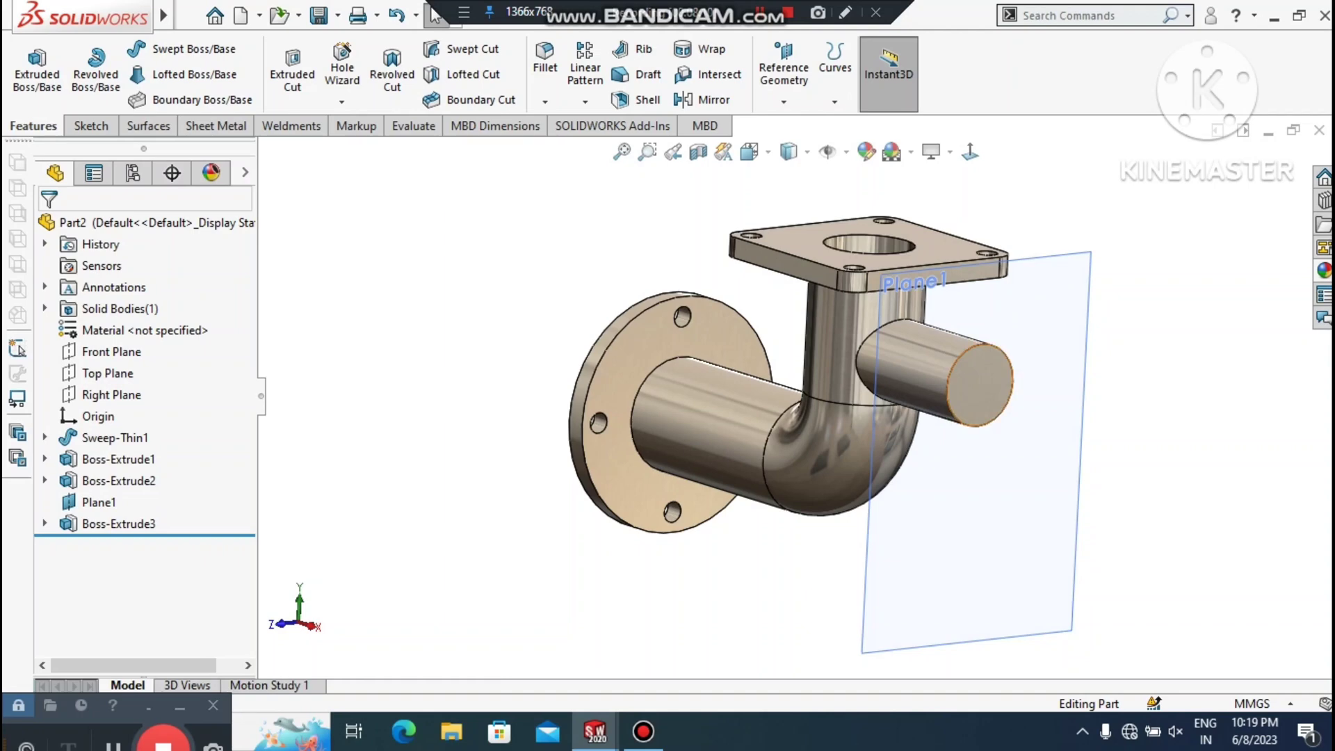
{"action": "right_click", "coordinate": [1002, 373]}
{"action": "left_click", "coordinate": [1054, 281]}
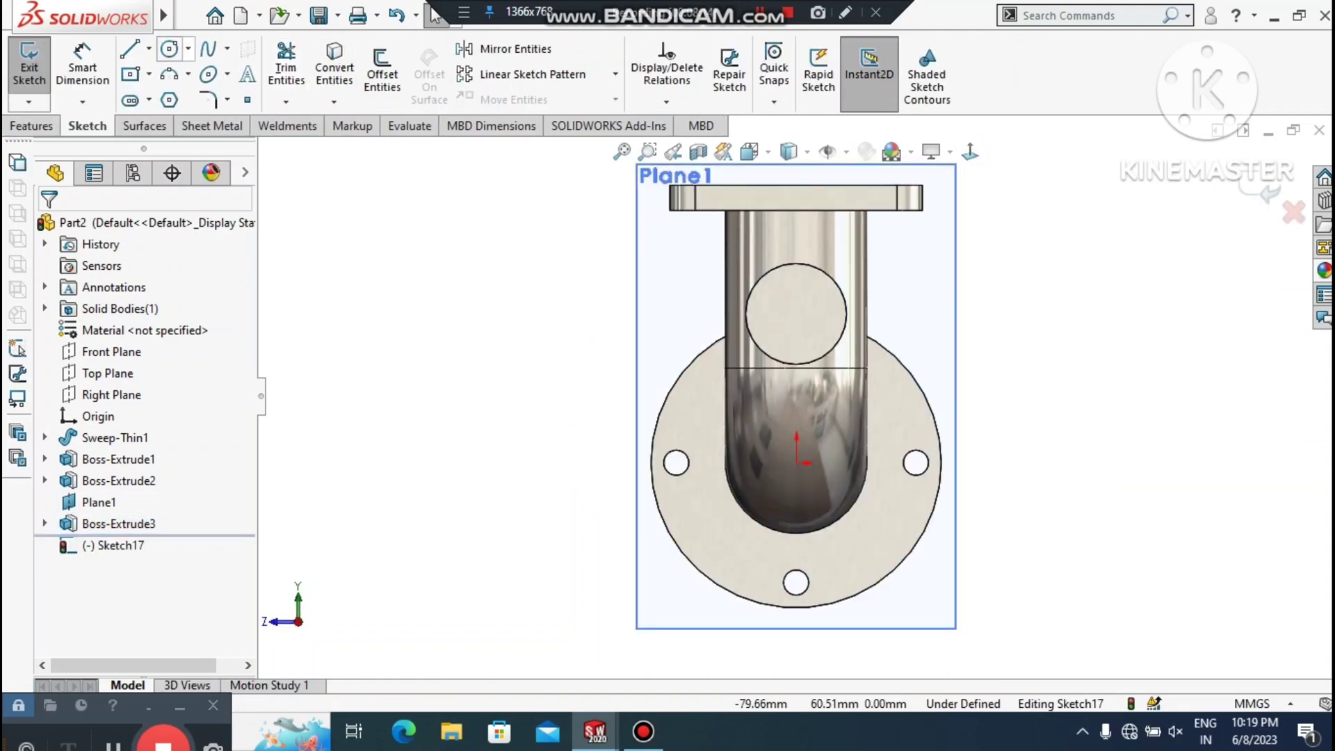
{"action": "left_click", "coordinate": [169, 50]}
{"action": "scroll", "coordinate": [771, 228], "scroll_direction": "down", "scroll_amount": 2}
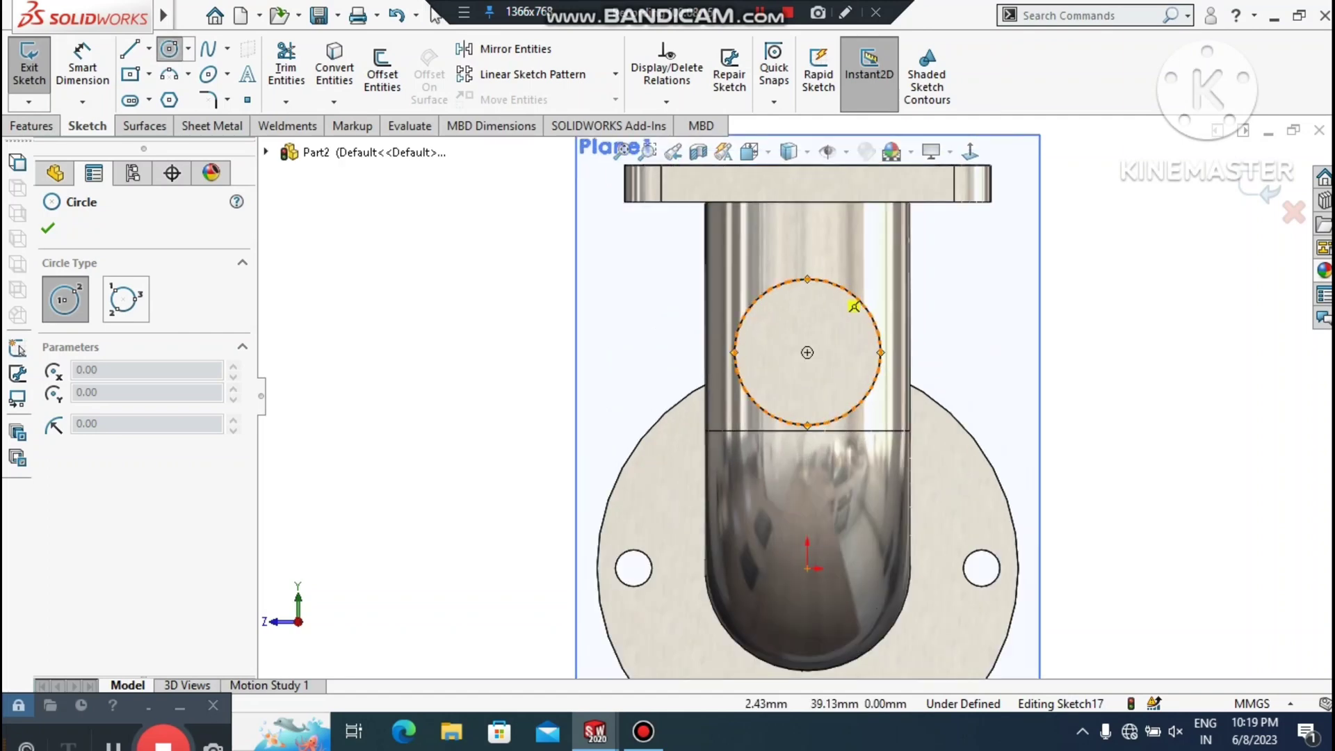
{"action": "left_click", "coordinate": [807, 353]}
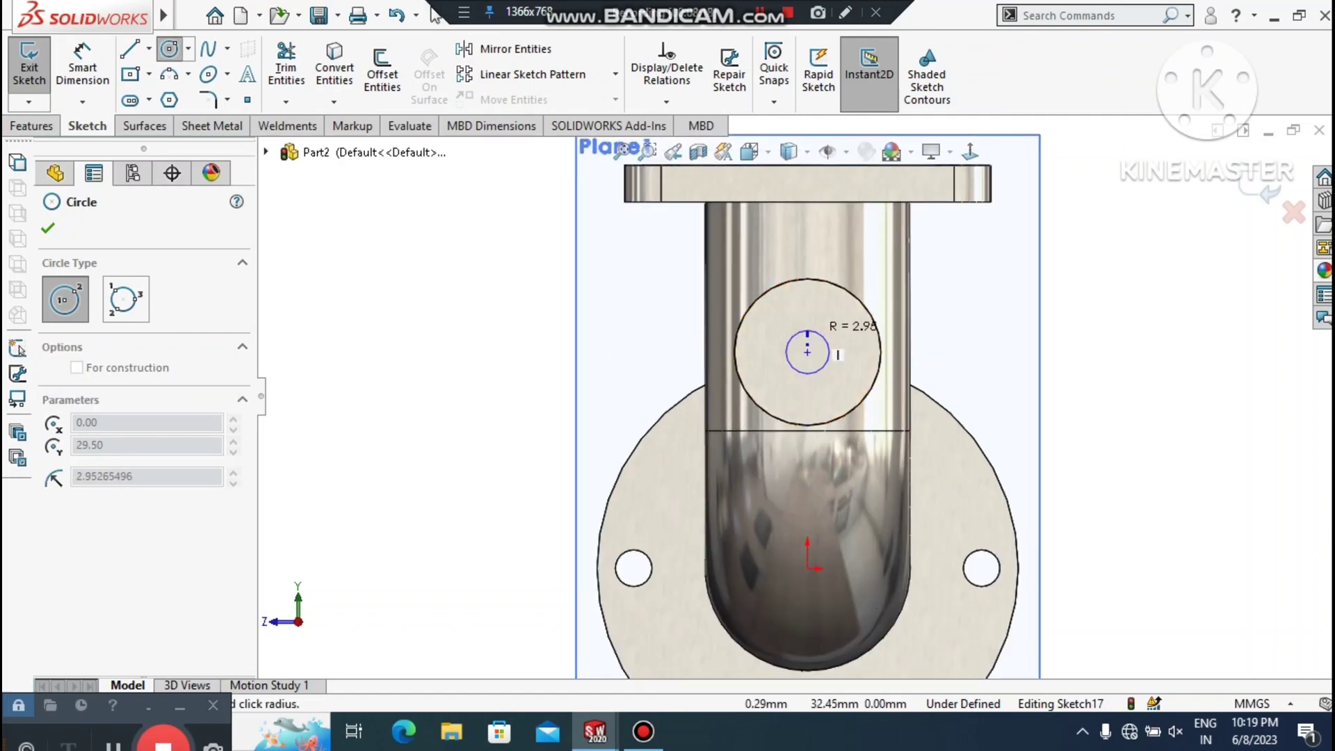
{"action": "left_click", "coordinate": [821, 306]}
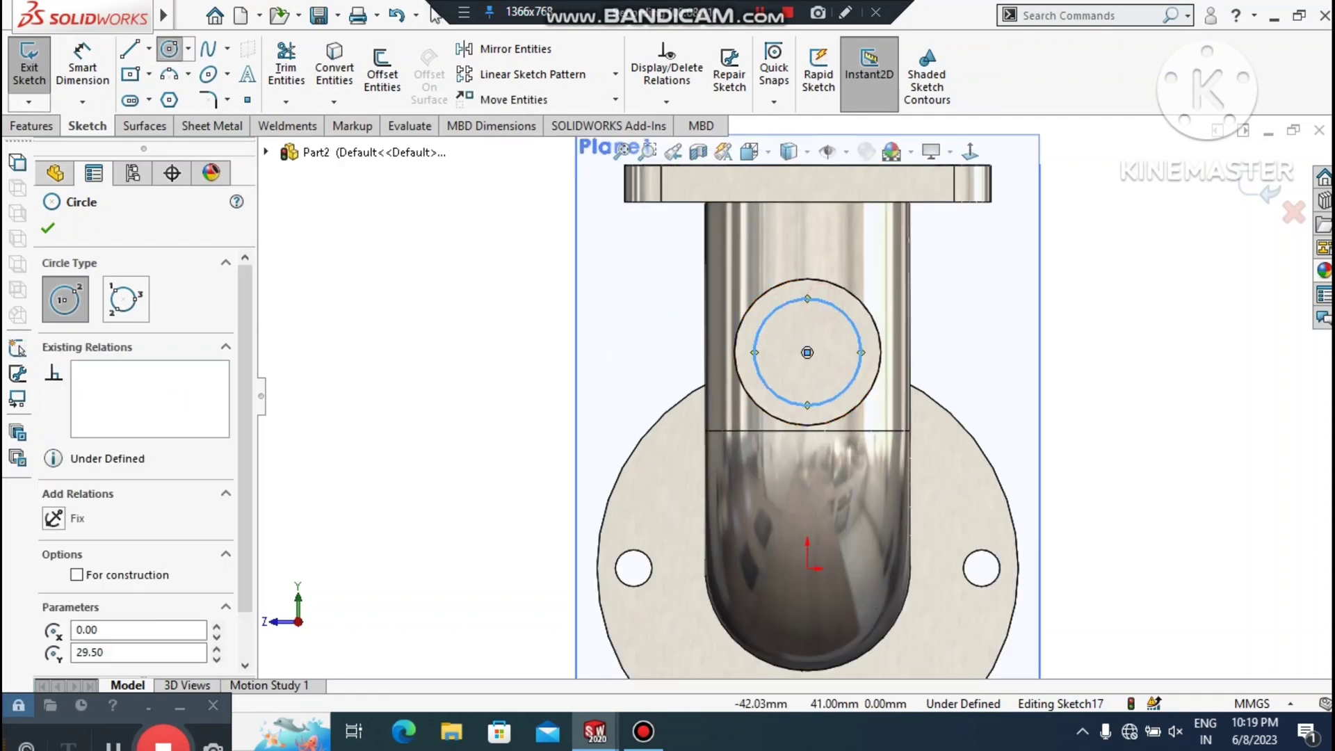
Dimension the circle on the branch's end face to a diameter of 15 mm
{"action": "left_click", "coordinate": [82, 67]}
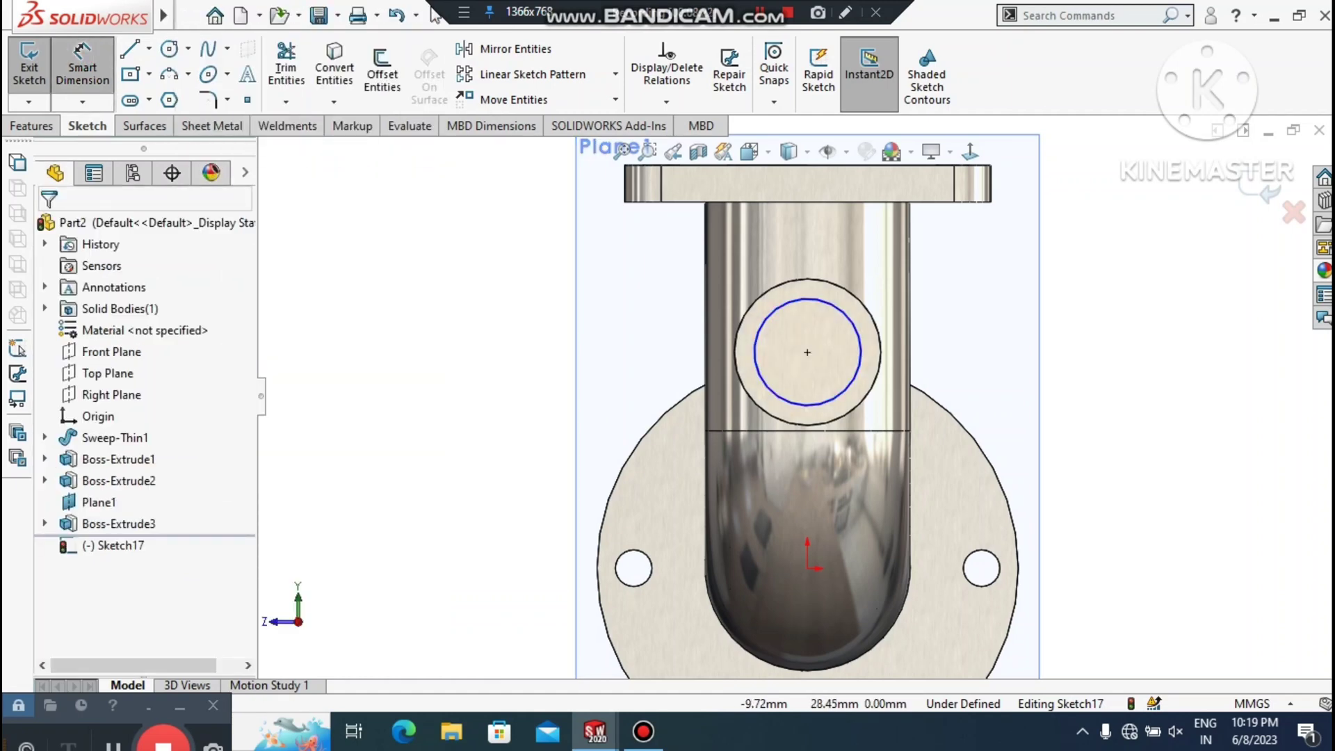
{"action": "left_click", "coordinate": [755, 355]}
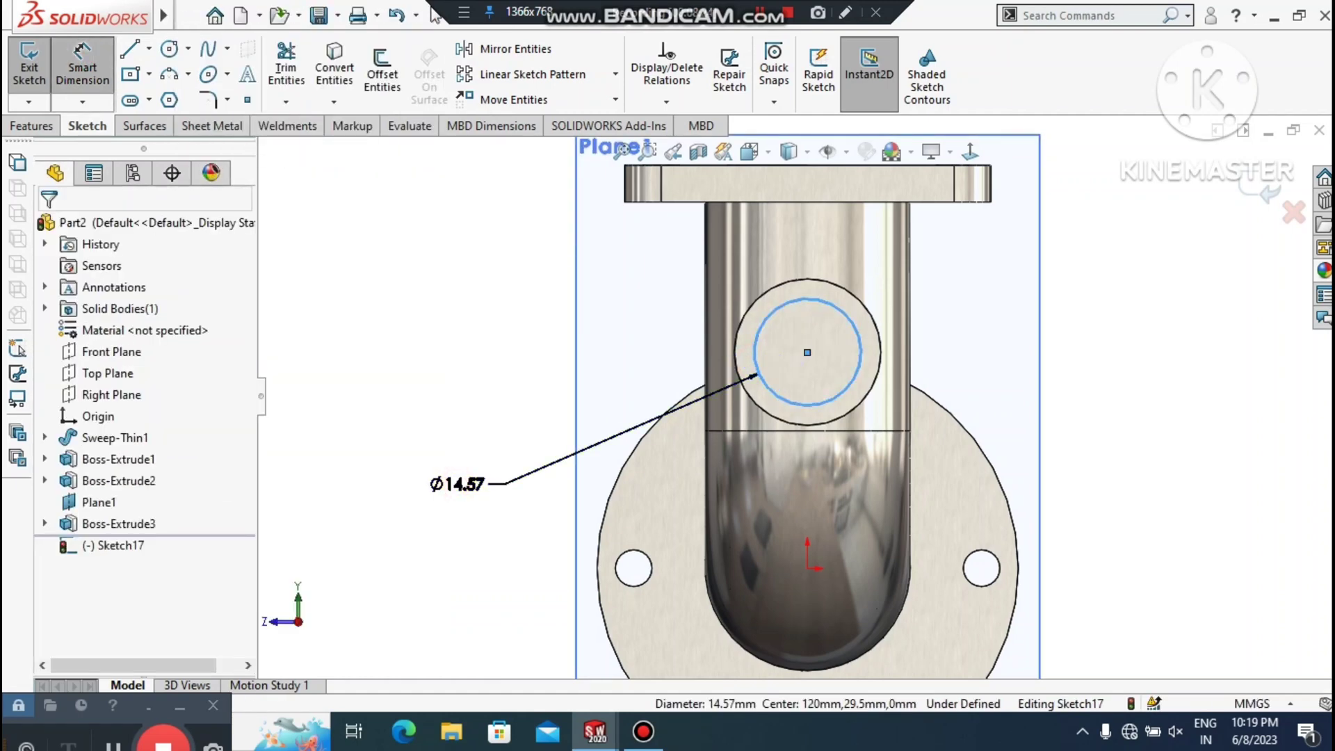
{"action": "left_click", "coordinate": [497, 483]}
{"action": "key", "text": "Return"}
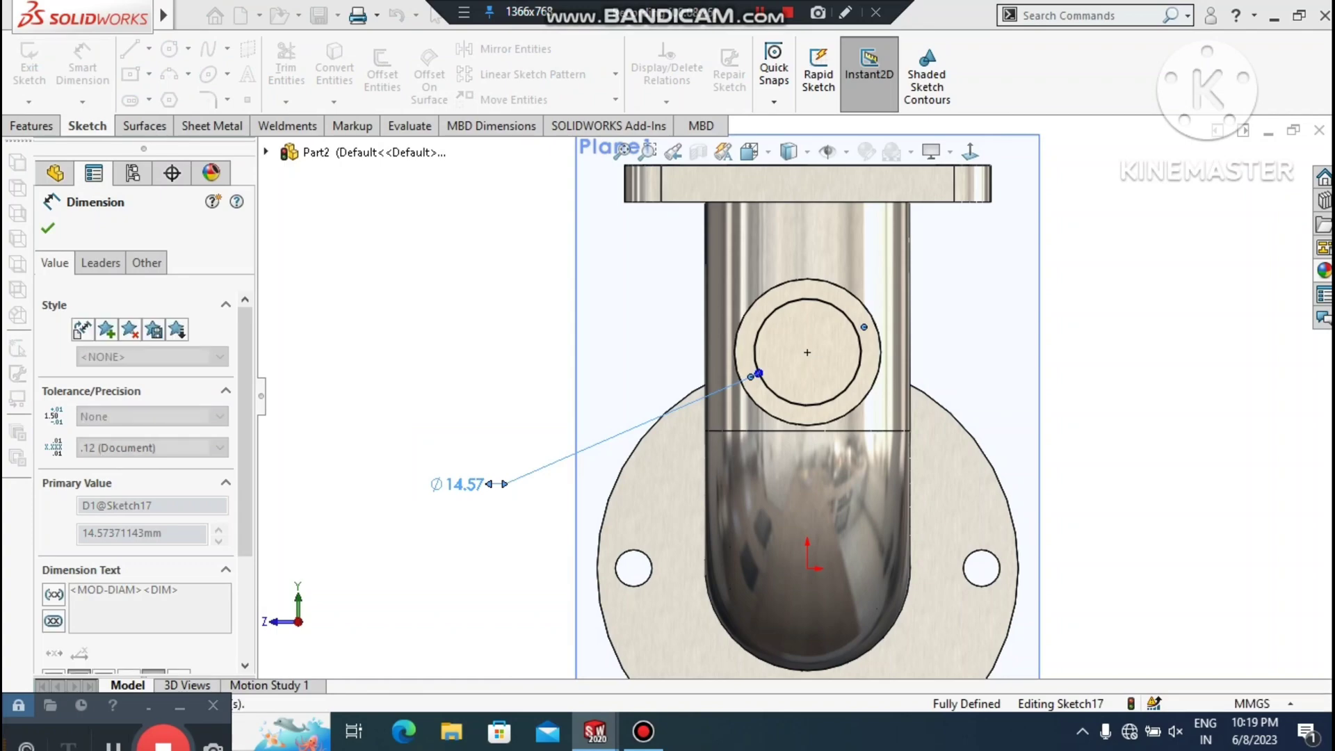
{"action": "left_click", "coordinate": [429, 343]}
Cut the 15 mm circle through the side branch with the Up To Surface end condition, ending at the upright pipe's inner face
{"action": "scroll", "coordinate": [425, 343], "scroll_direction": "up", "scroll_amount": 1}
{"action": "middle_click_drag", "start_coordinate": [420, 343], "coordinate": [521, 421]}
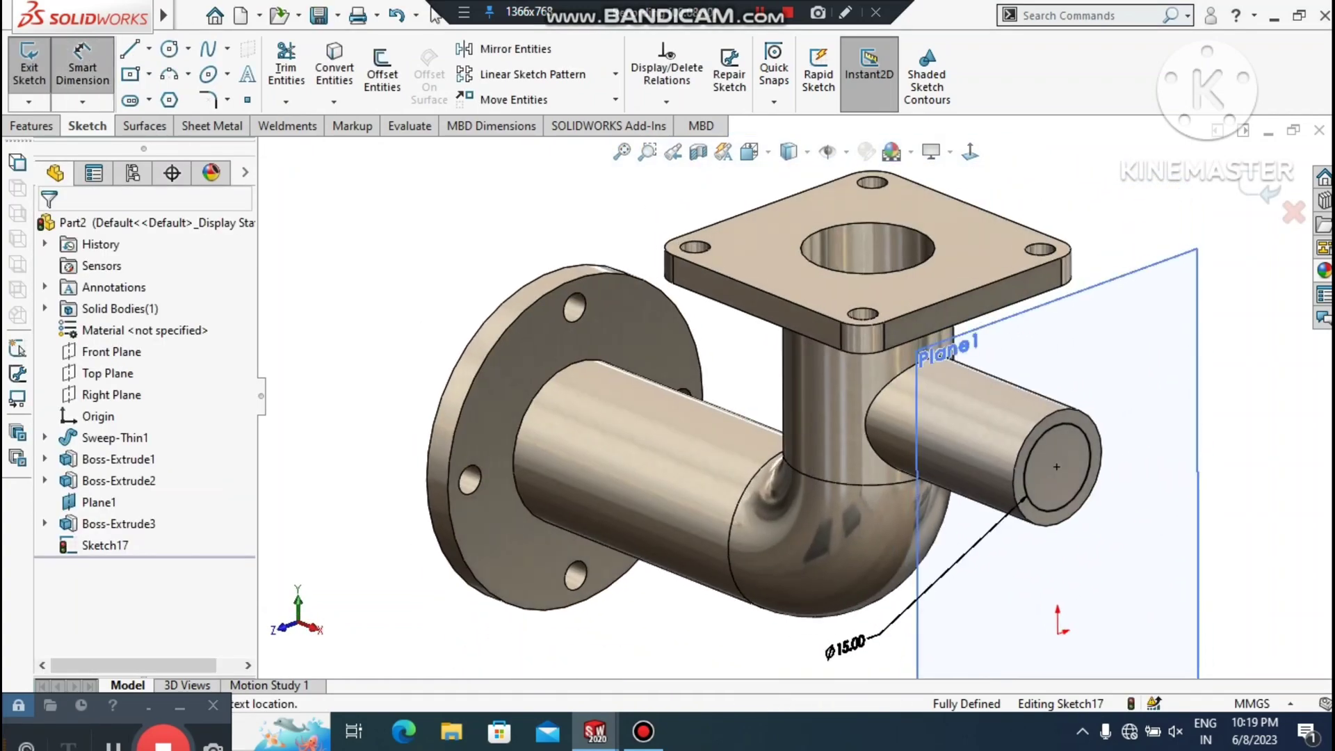
{"action": "left_click", "coordinate": [31, 125]}
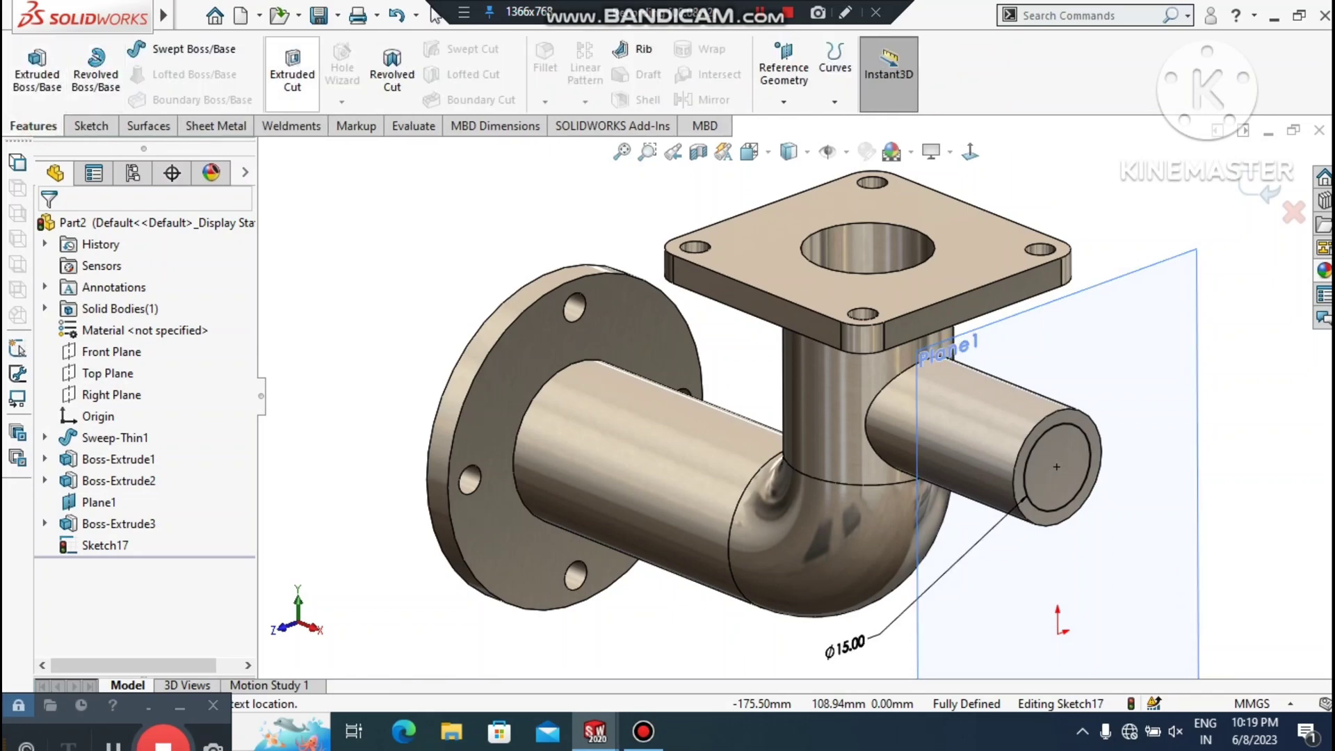
{"action": "left_click", "coordinate": [293, 59]}
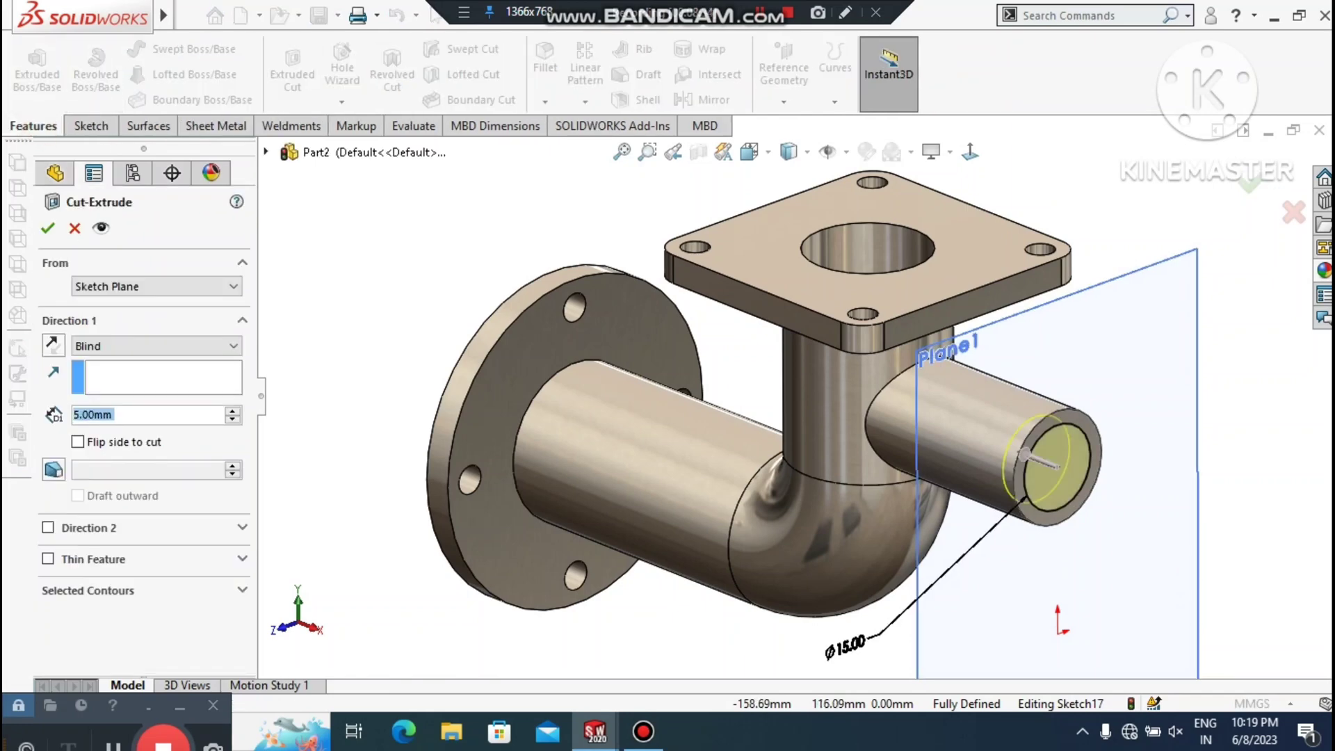
{"action": "left_click", "coordinate": [112, 337]}
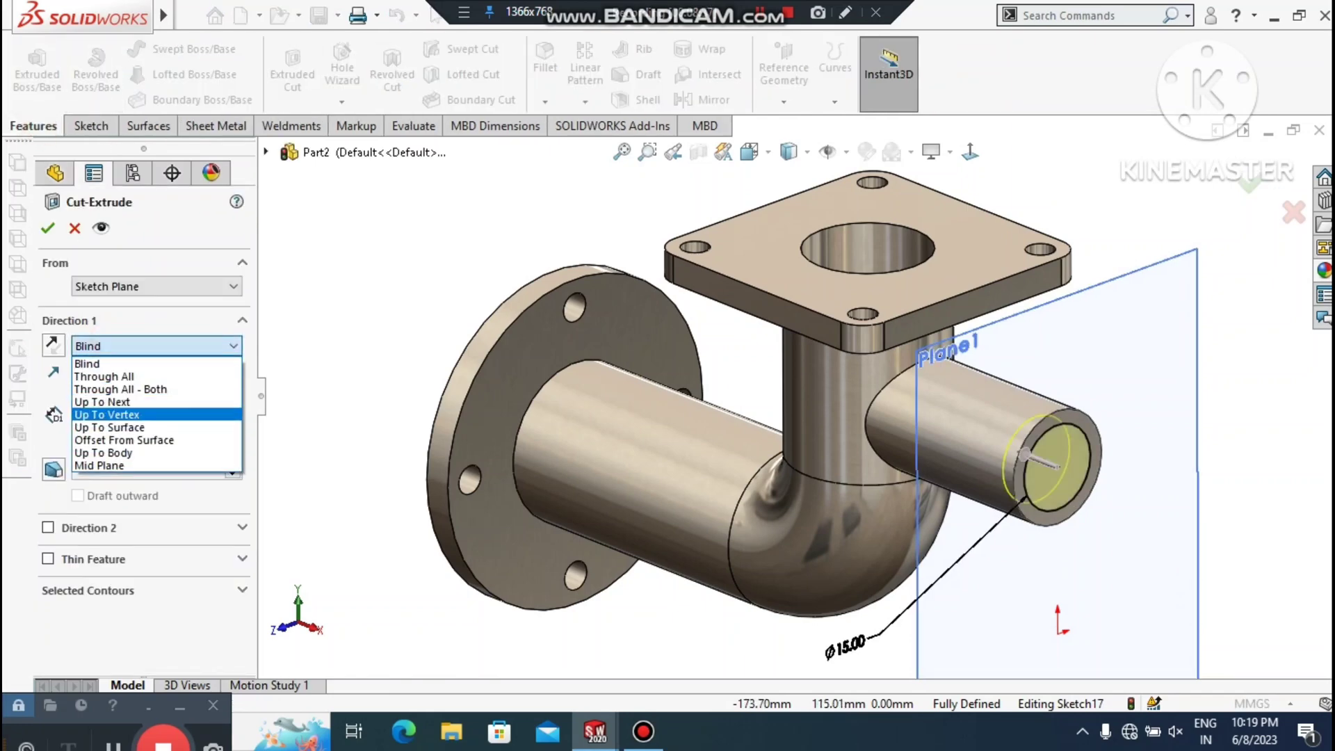
{"action": "left_click", "coordinate": [110, 427]}
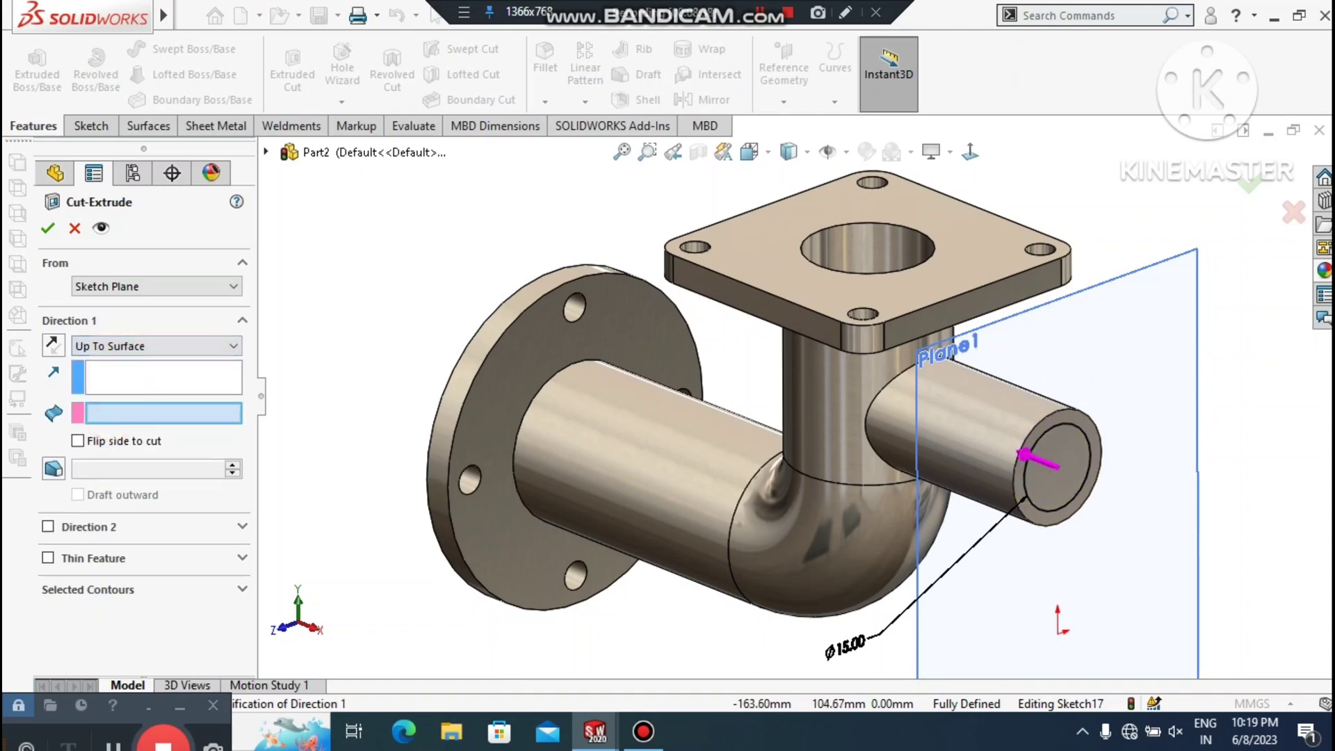
{"action": "middle_click_drag", "start_coordinate": [490, 311], "coordinate": [1001, 344]}
{"action": "left_click", "coordinate": [1007, 340]}
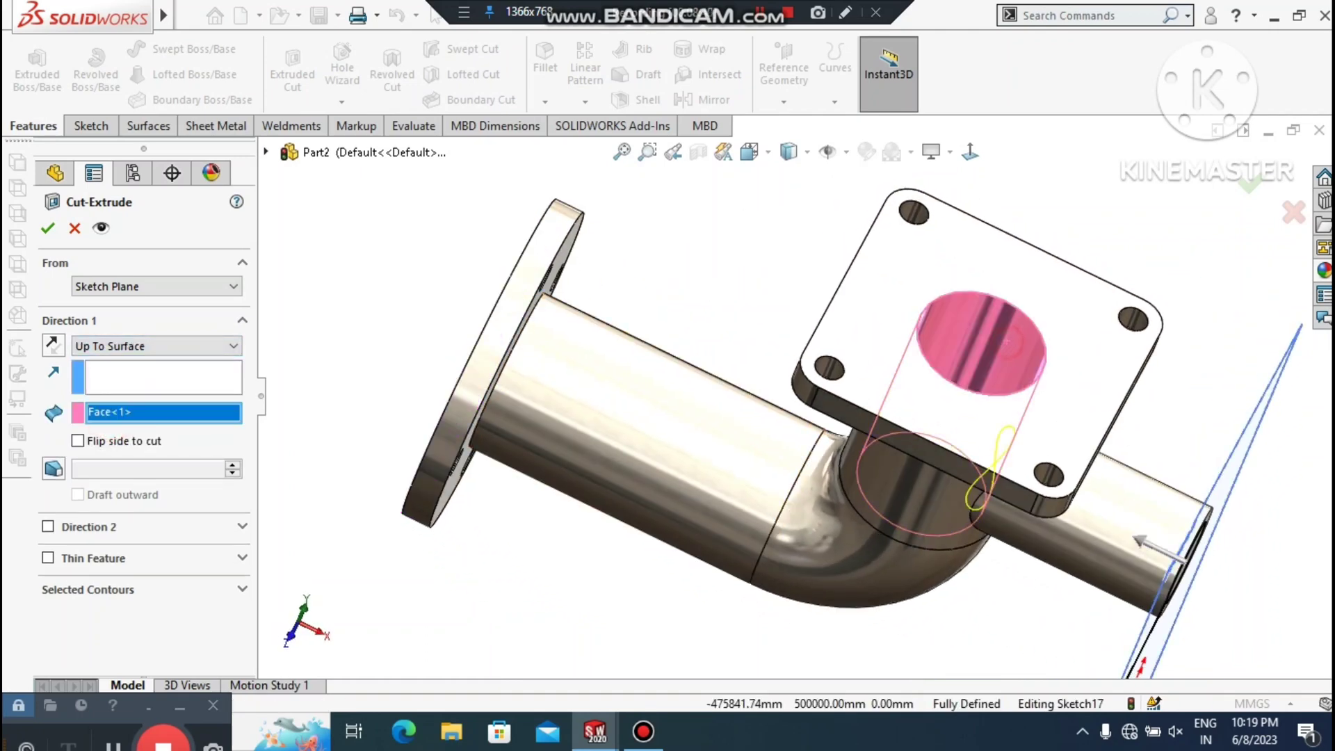
{"action": "left_click", "coordinate": [48, 228]}
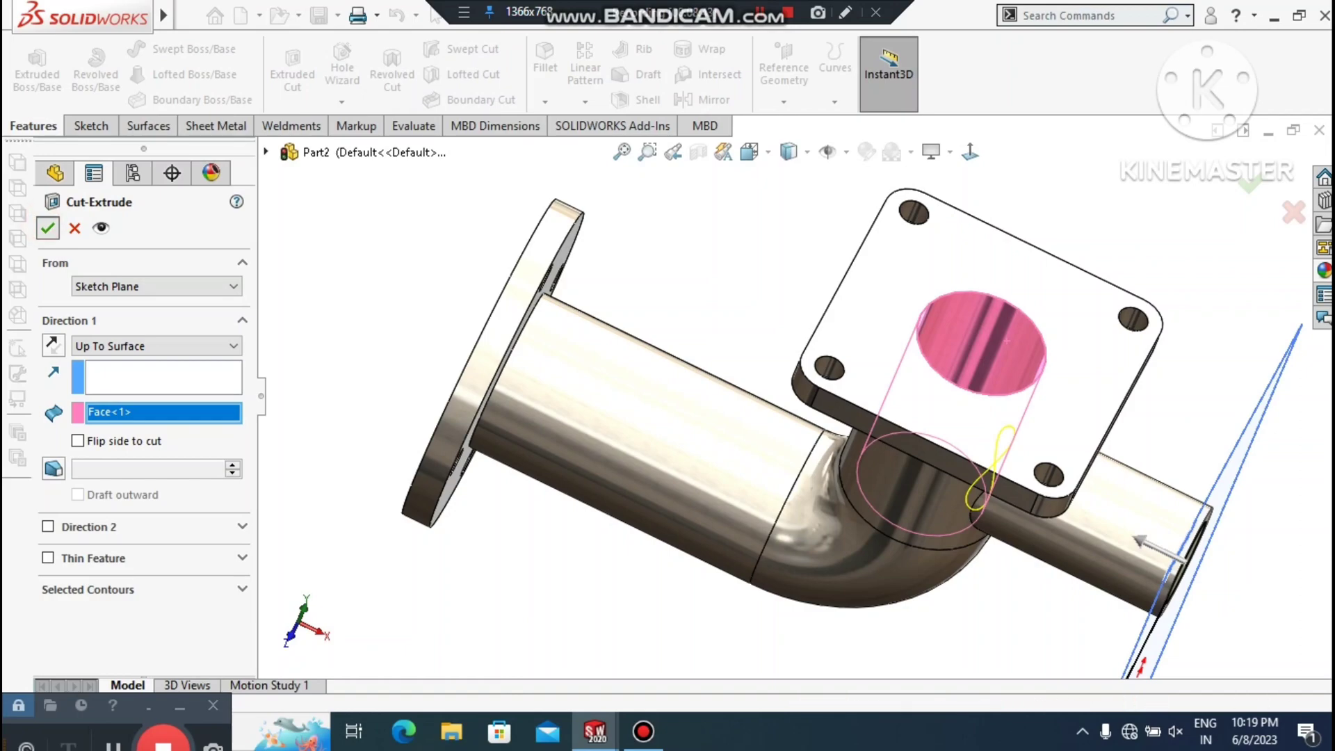
{"action": "middle_click_drag", "start_coordinate": [502, 311], "coordinate": [550, 324]}
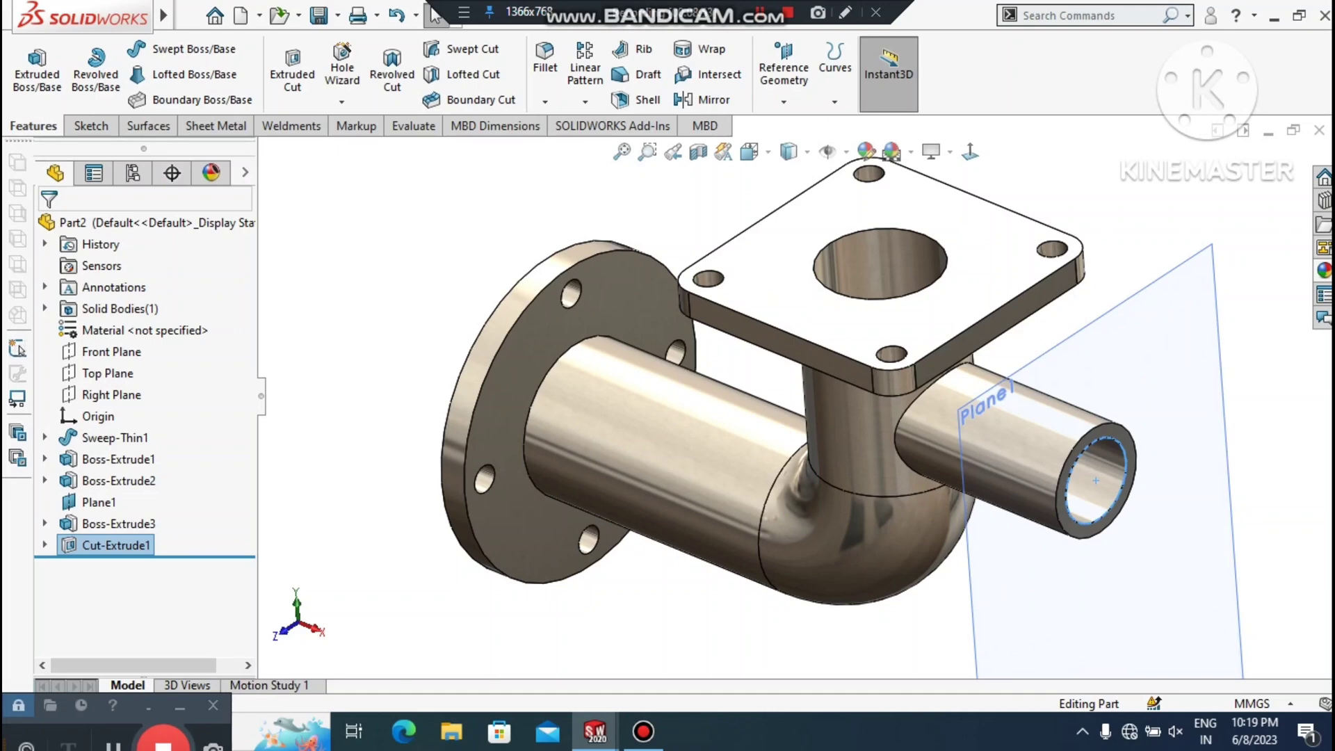
{"action": "left_click", "coordinate": [434, 268]}
Create a reference plane offset 28.75 mm above the Top Plane
{"action": "middle_click_drag", "start_coordinate": [434, 268], "coordinate": [445, 238]}
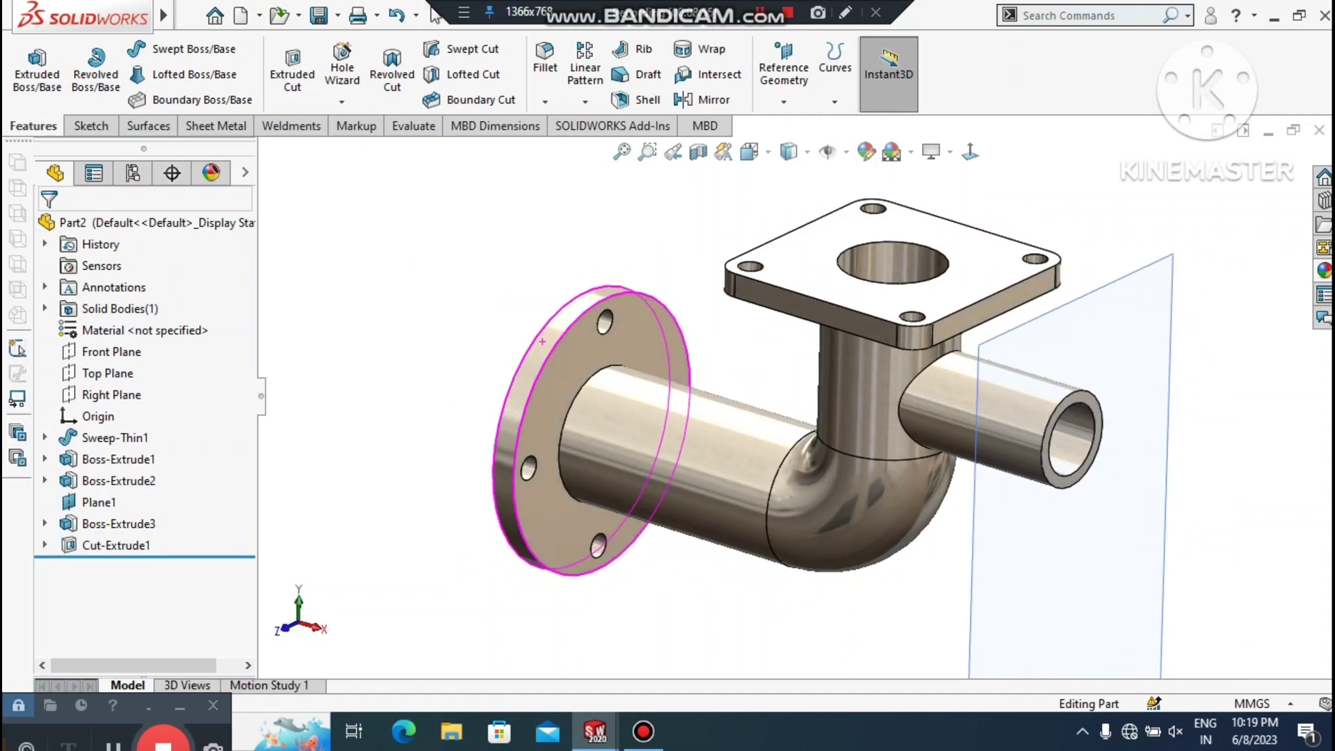
{"action": "scroll", "coordinate": [794, 398], "scroll_direction": "up", "scroll_amount": 1}
{"action": "left_click", "coordinate": [784, 97]}
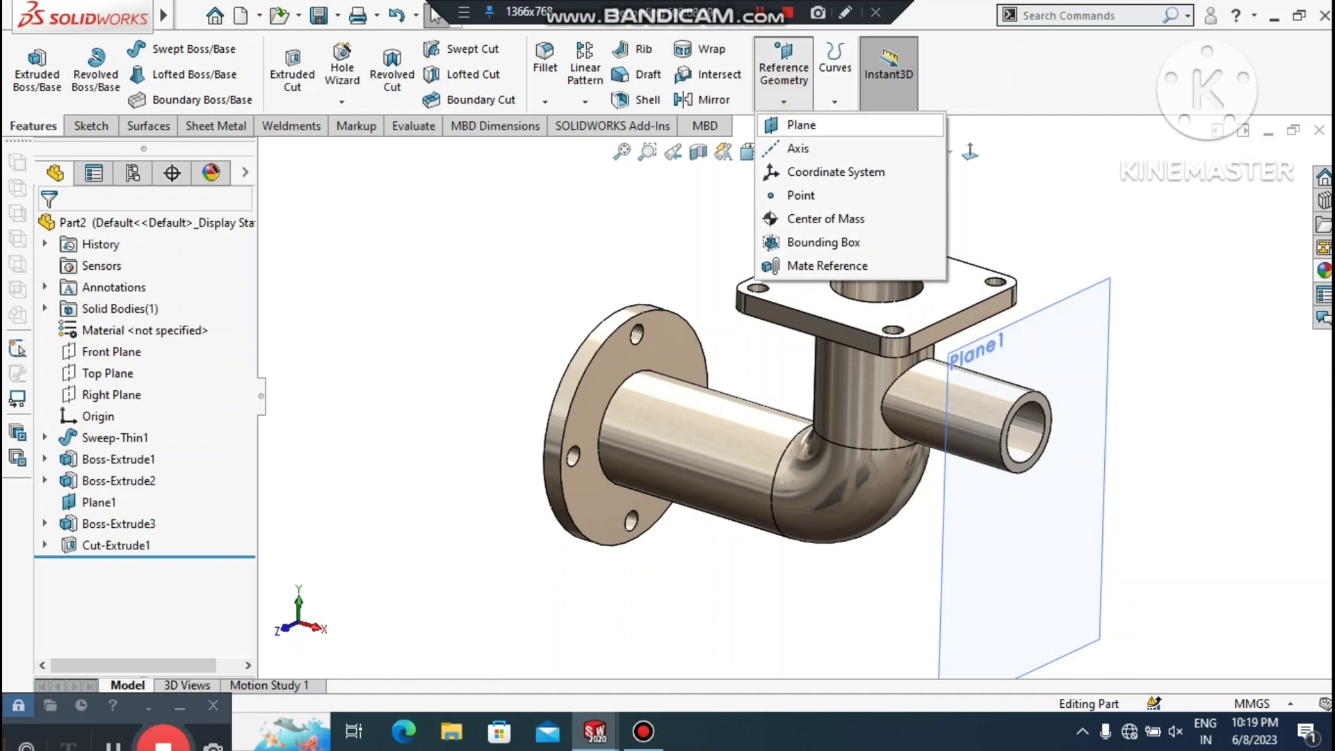
{"action": "left_click", "coordinate": [799, 125]}
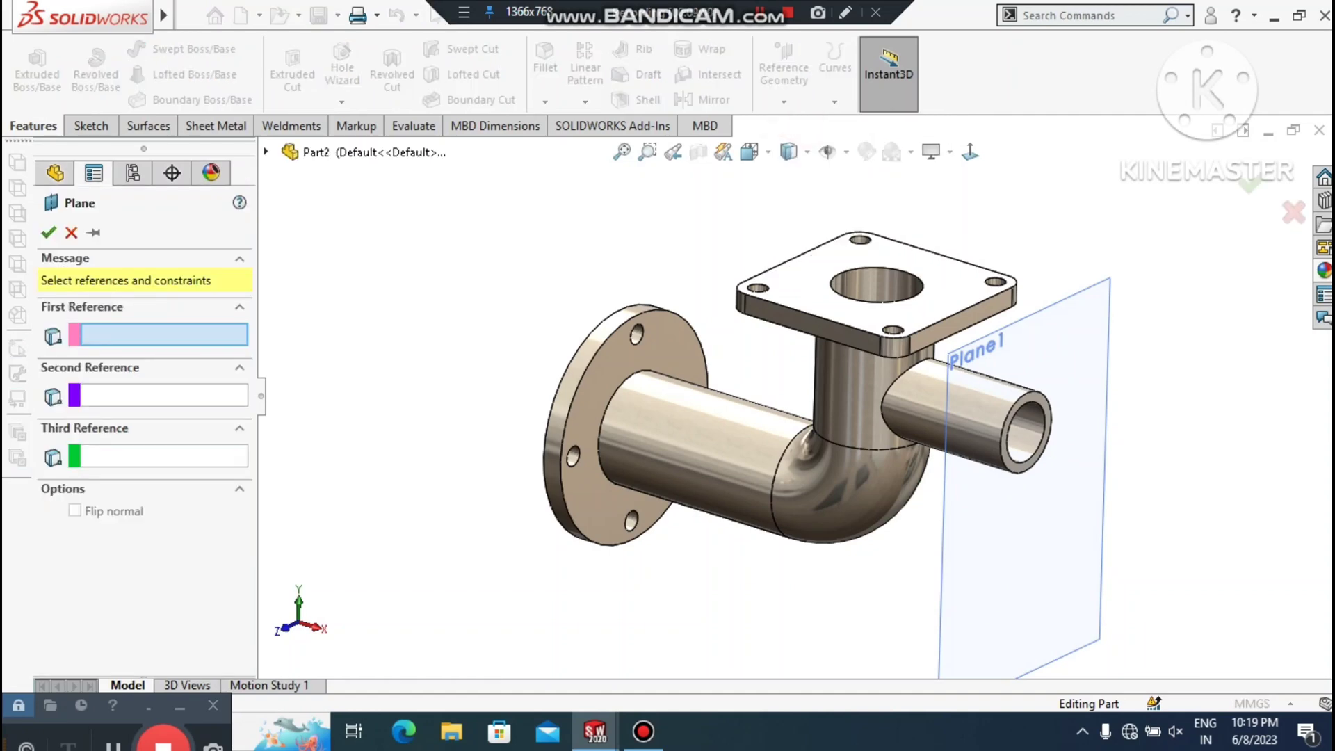
{"action": "left_click", "coordinate": [265, 152]}
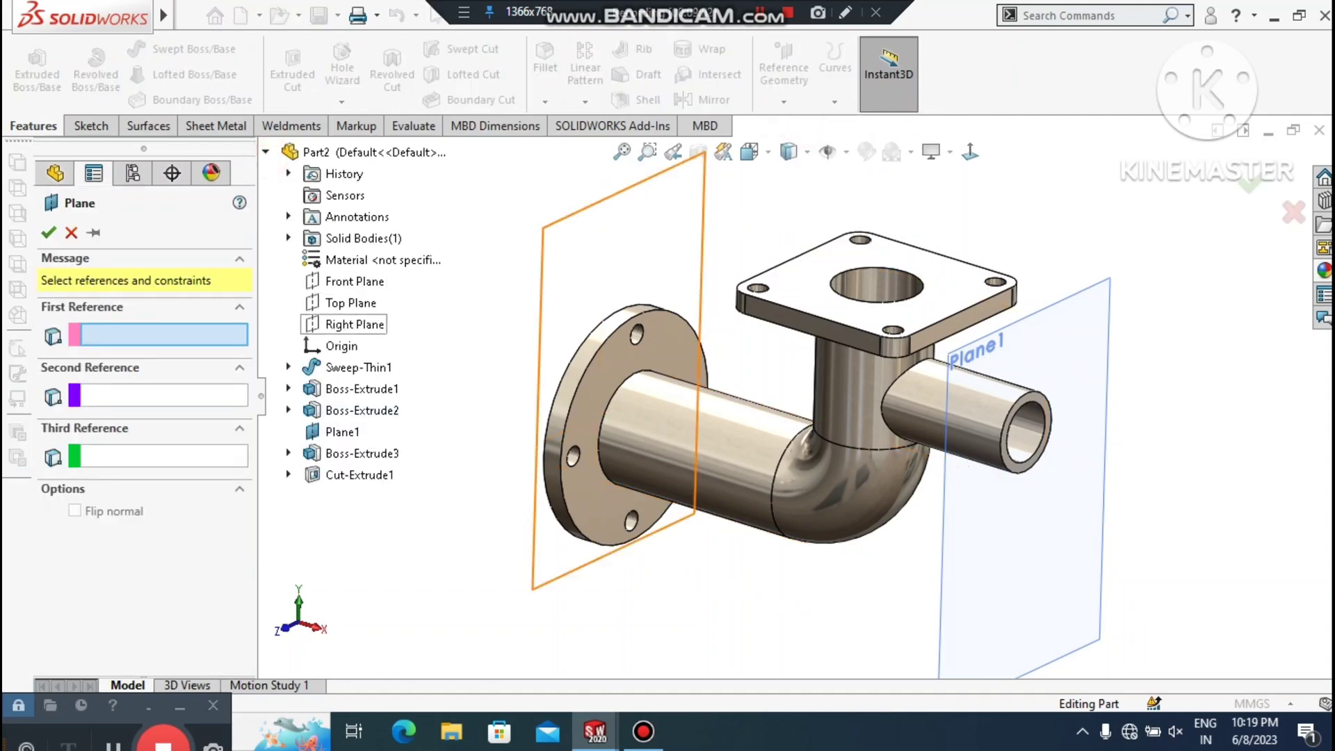
{"action": "left_click", "coordinate": [336, 304]}
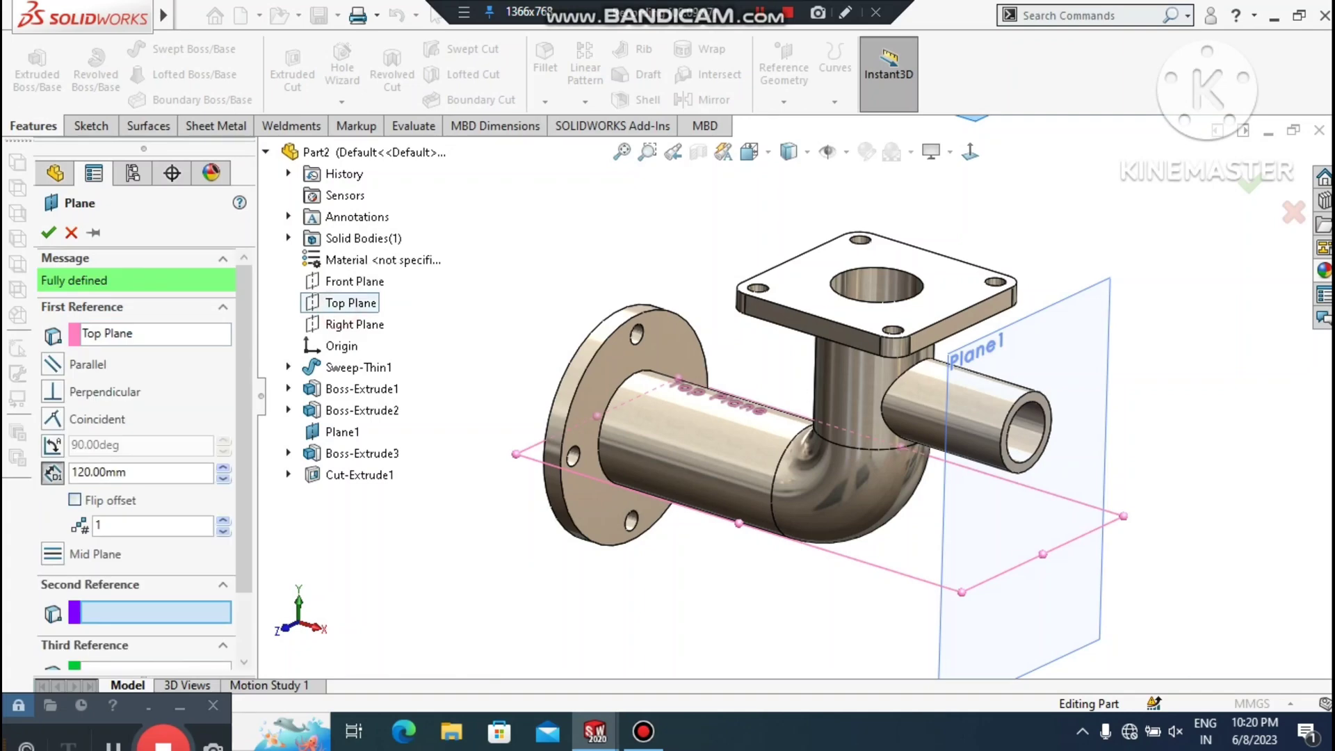
{"action": "double_click", "coordinate": [137, 471]}
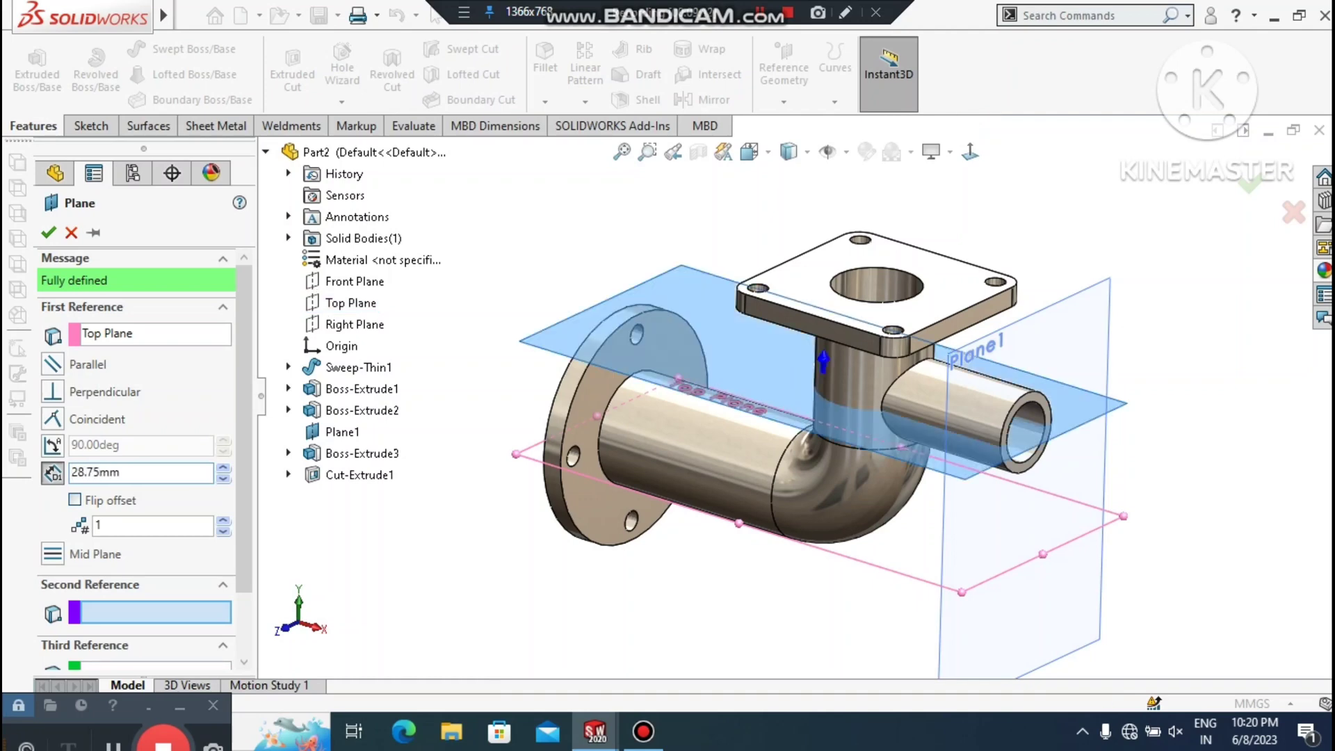
{"action": "left_click", "coordinate": [48, 232]}
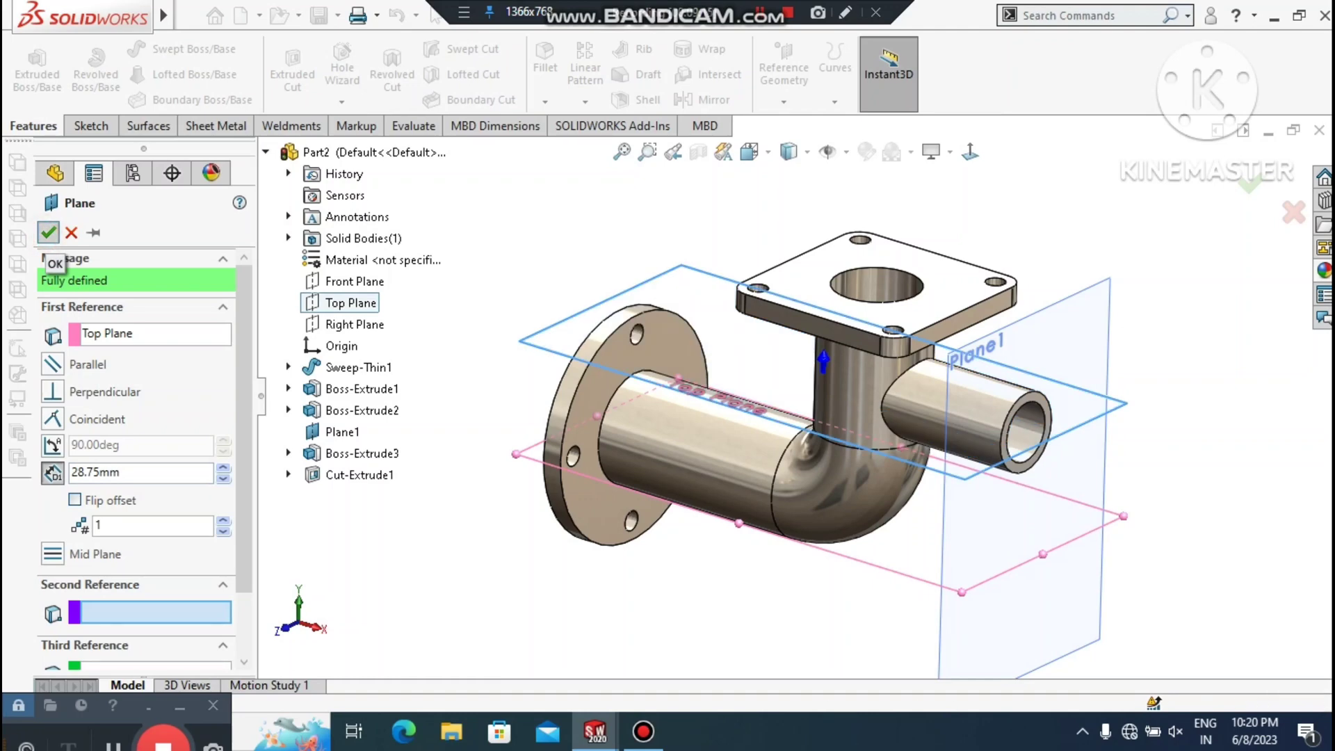
Sketch a circle about 20.4 mm in diameter on the new plane, over the horizontal pipe's axis about 28 mm from the origin
{"action": "right_click", "coordinate": [700, 295]}
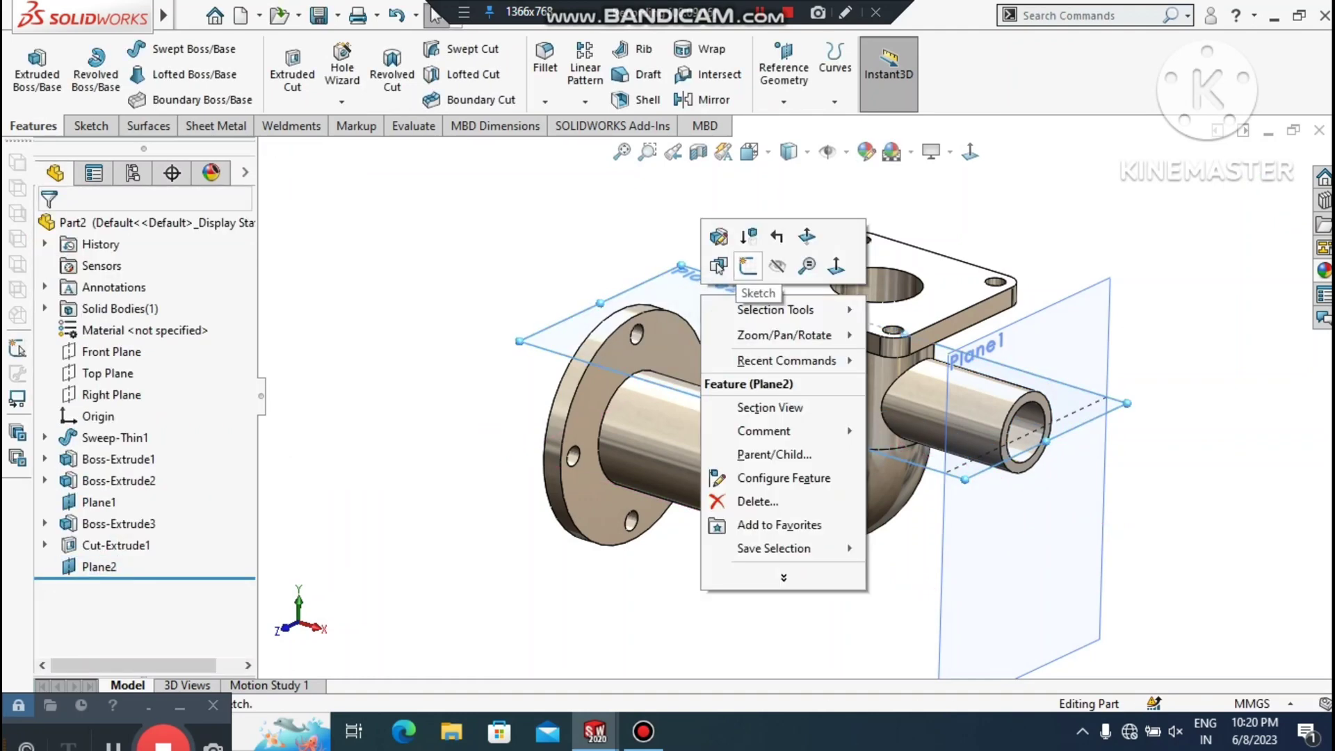
{"action": "left_click", "coordinate": [747, 266]}
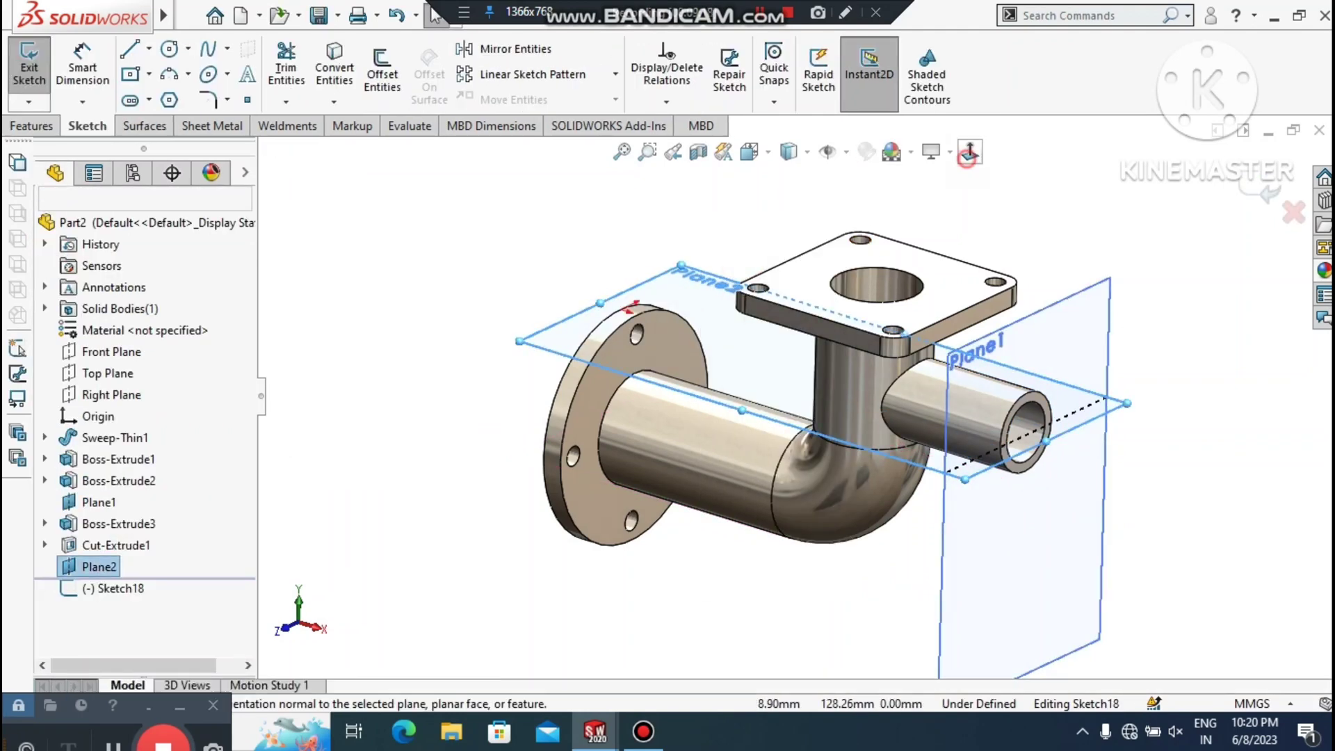
{"action": "left_click", "coordinate": [969, 153]}
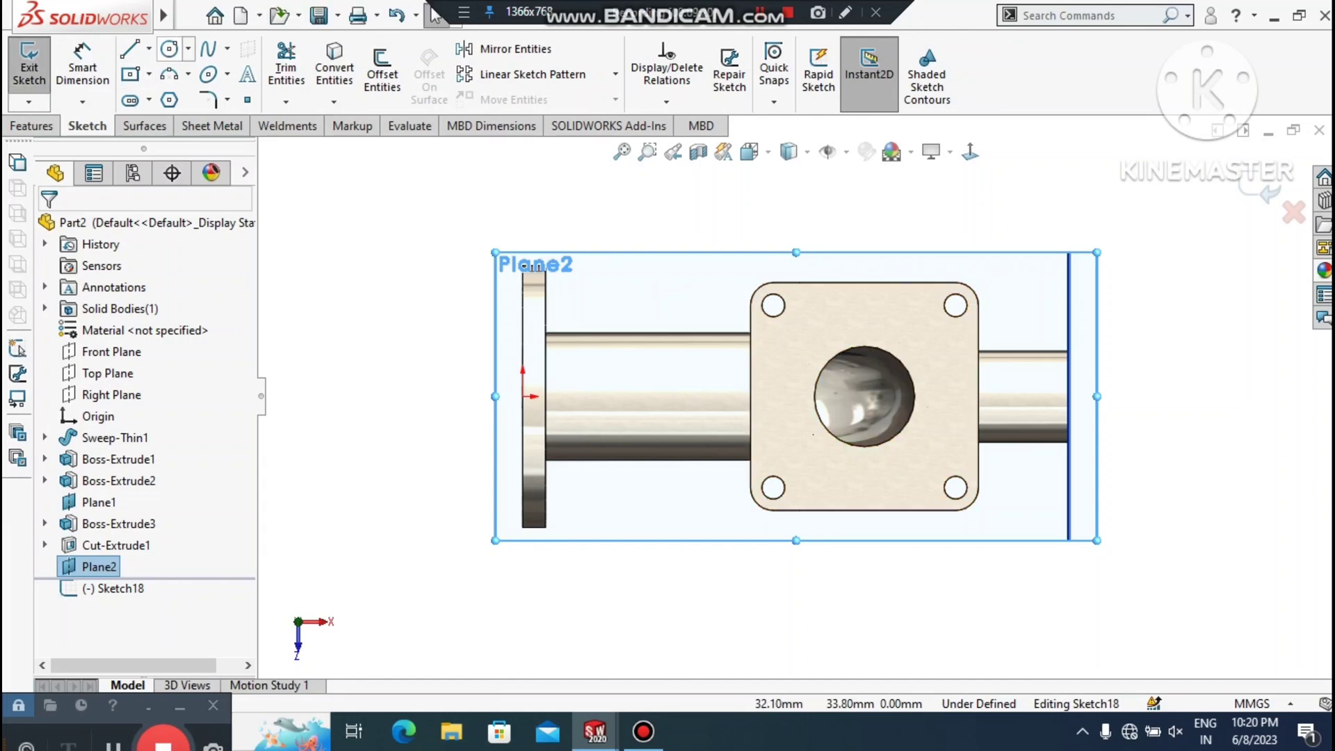
{"action": "left_click", "coordinate": [169, 48]}
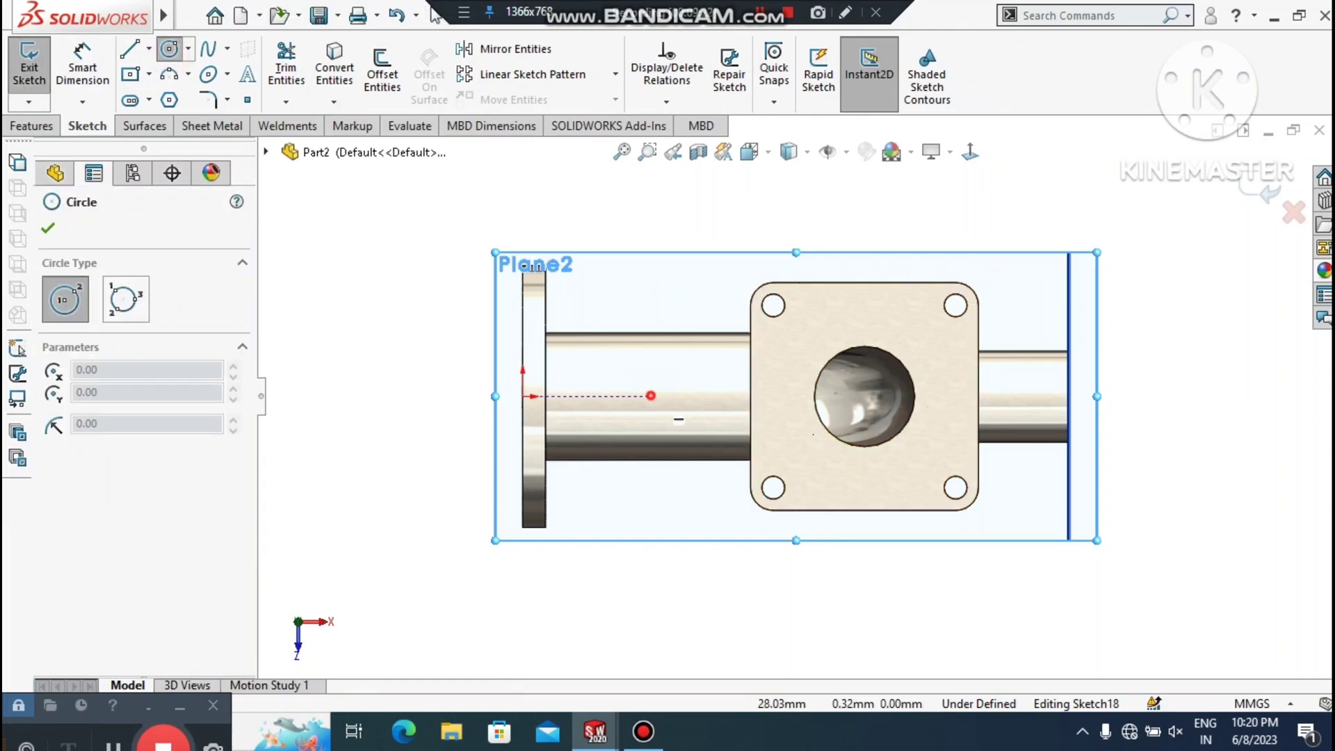
{"action": "left_click", "coordinate": [650, 396]}
{"action": "left_click", "coordinate": [650, 442]}
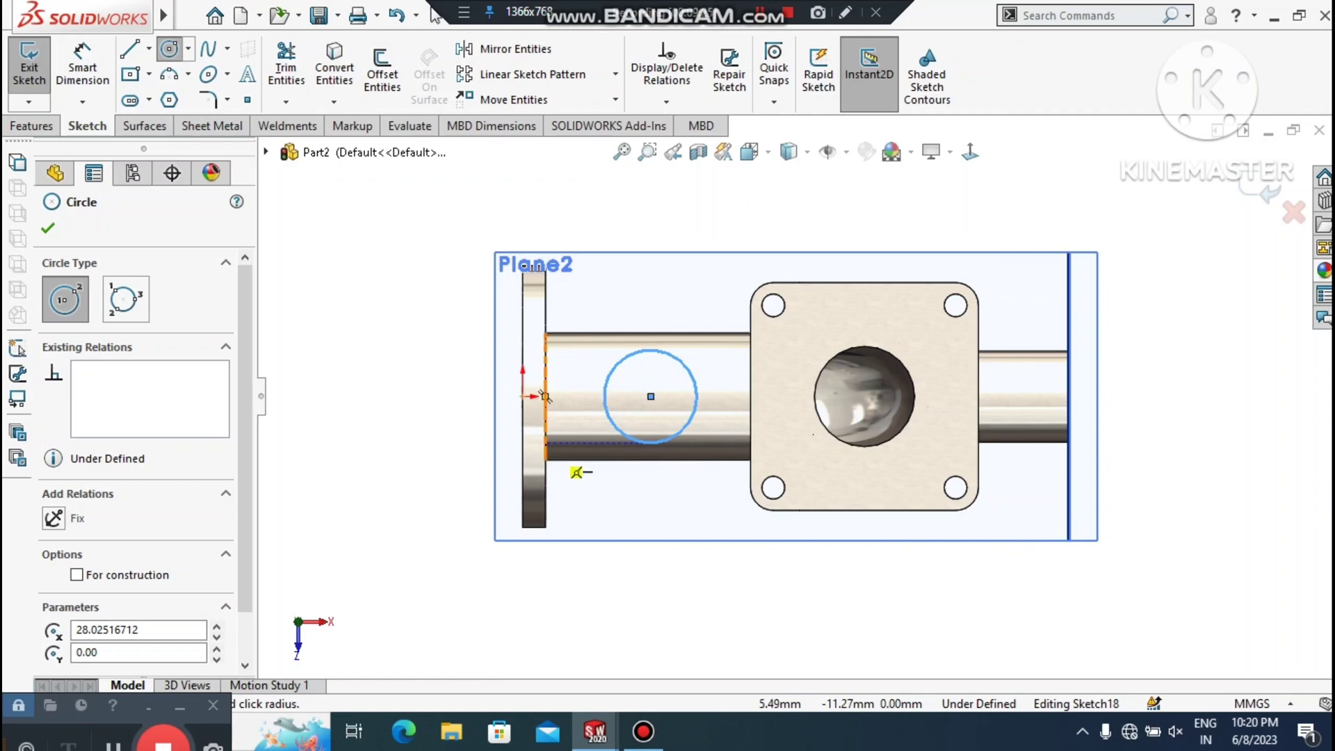
{"action": "key", "text": "Escape"}
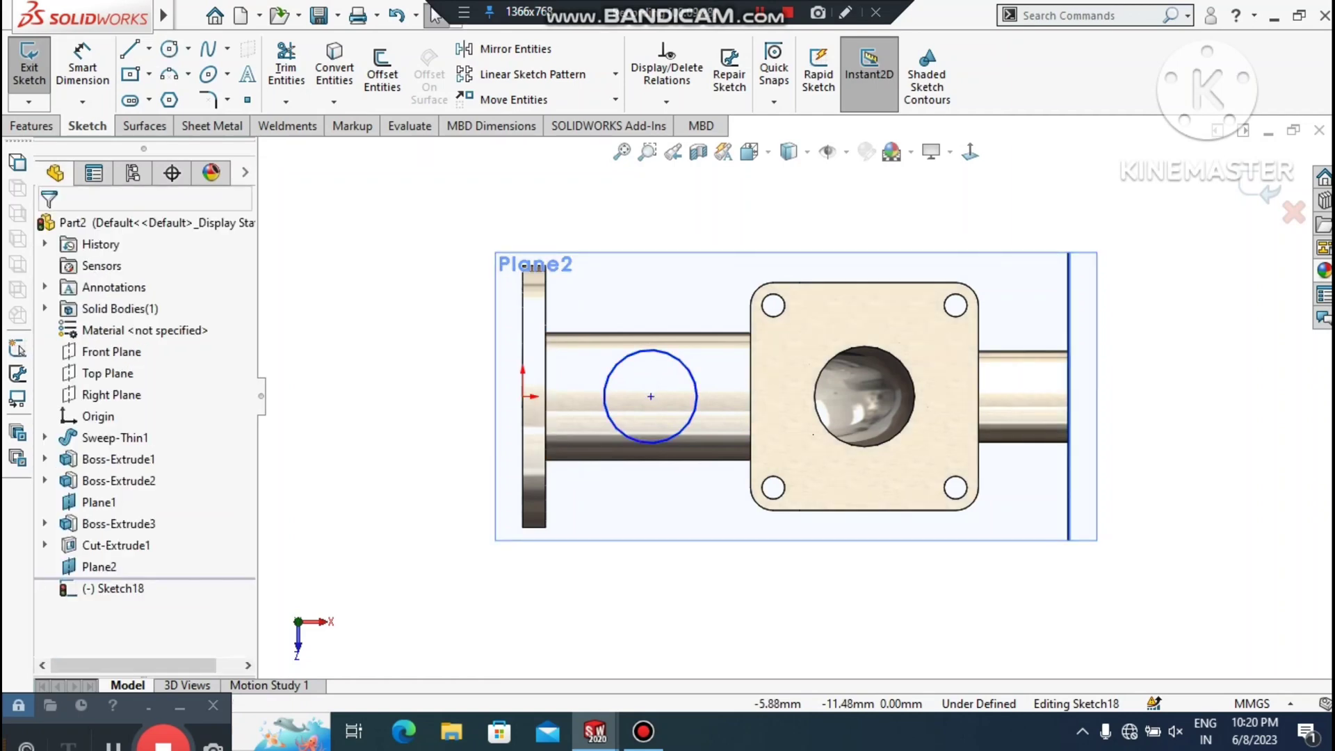
Dimension the circle over the horizontal pipe to a diameter of 20 mm
{"action": "left_click", "coordinate": [82, 69]}
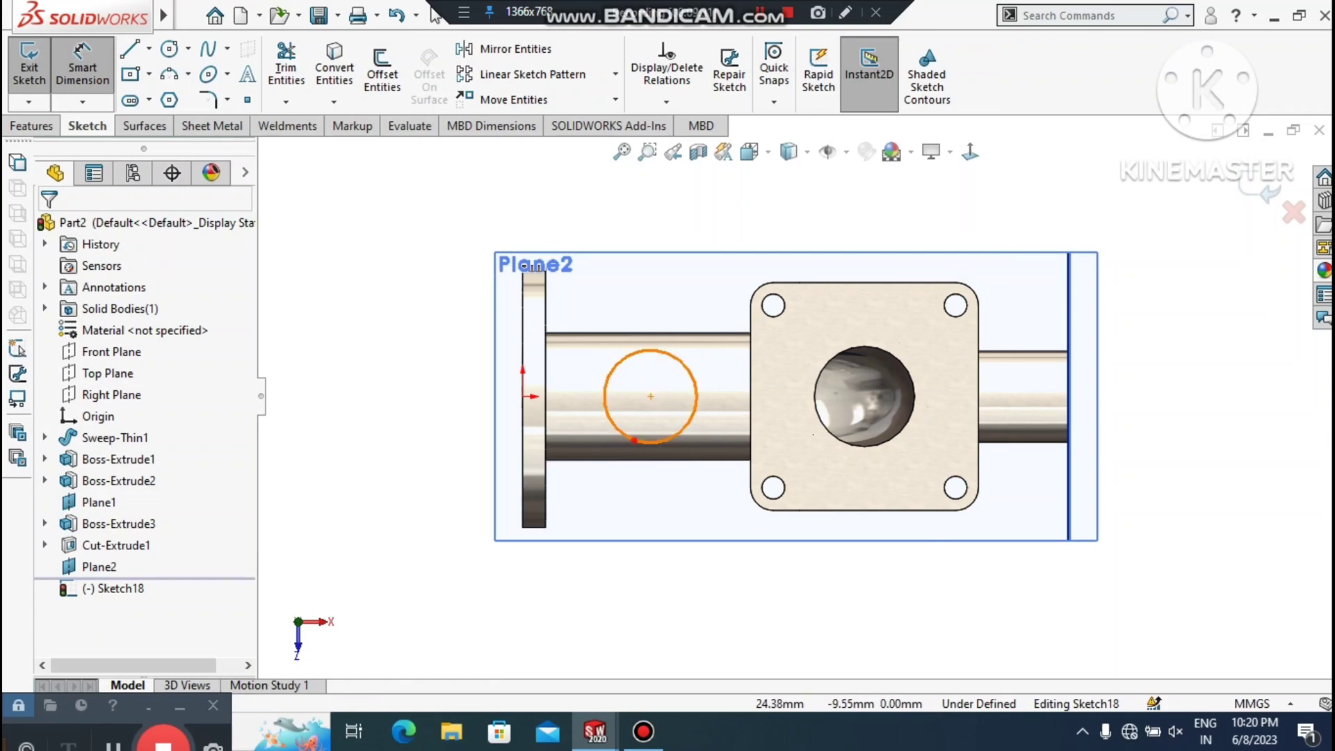
{"action": "left_click", "coordinate": [619, 431]}
{"action": "left_click", "coordinate": [425, 588]}
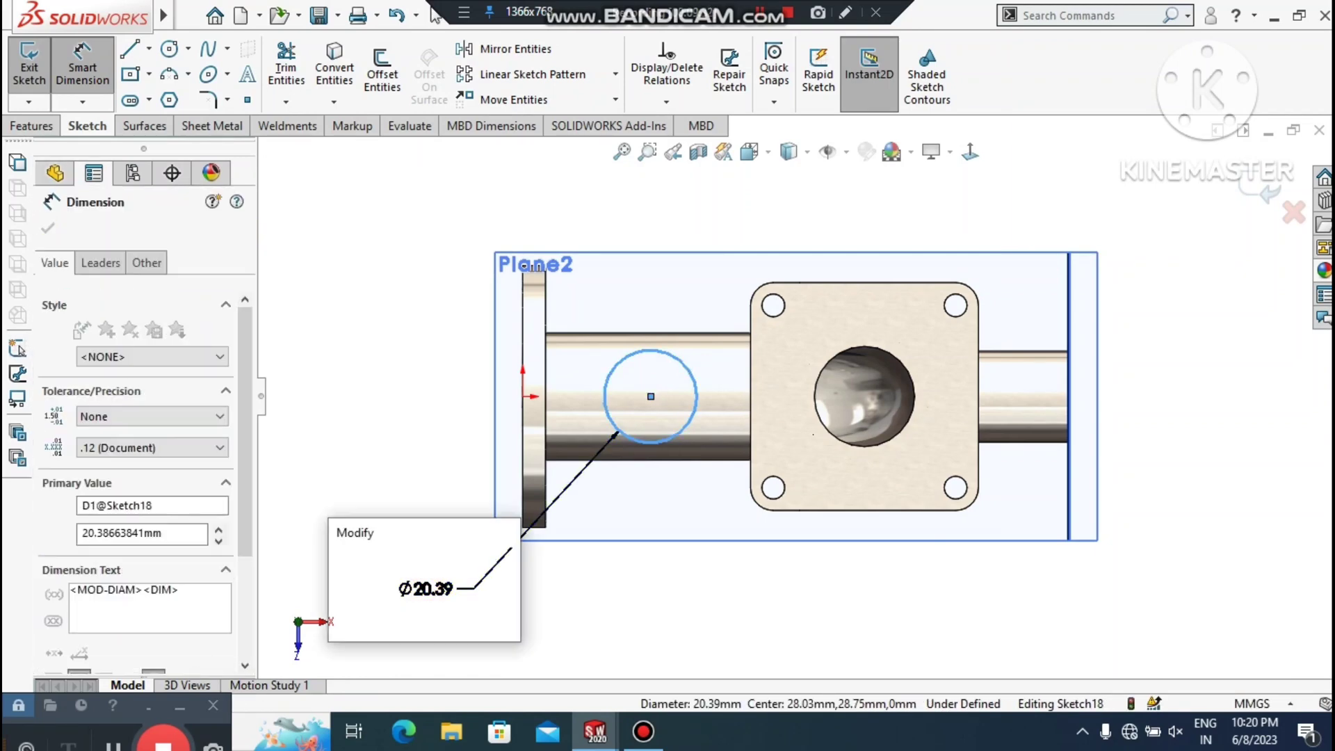
{"action": "type", "text": "20"}
{"action": "key", "text": "Return"}
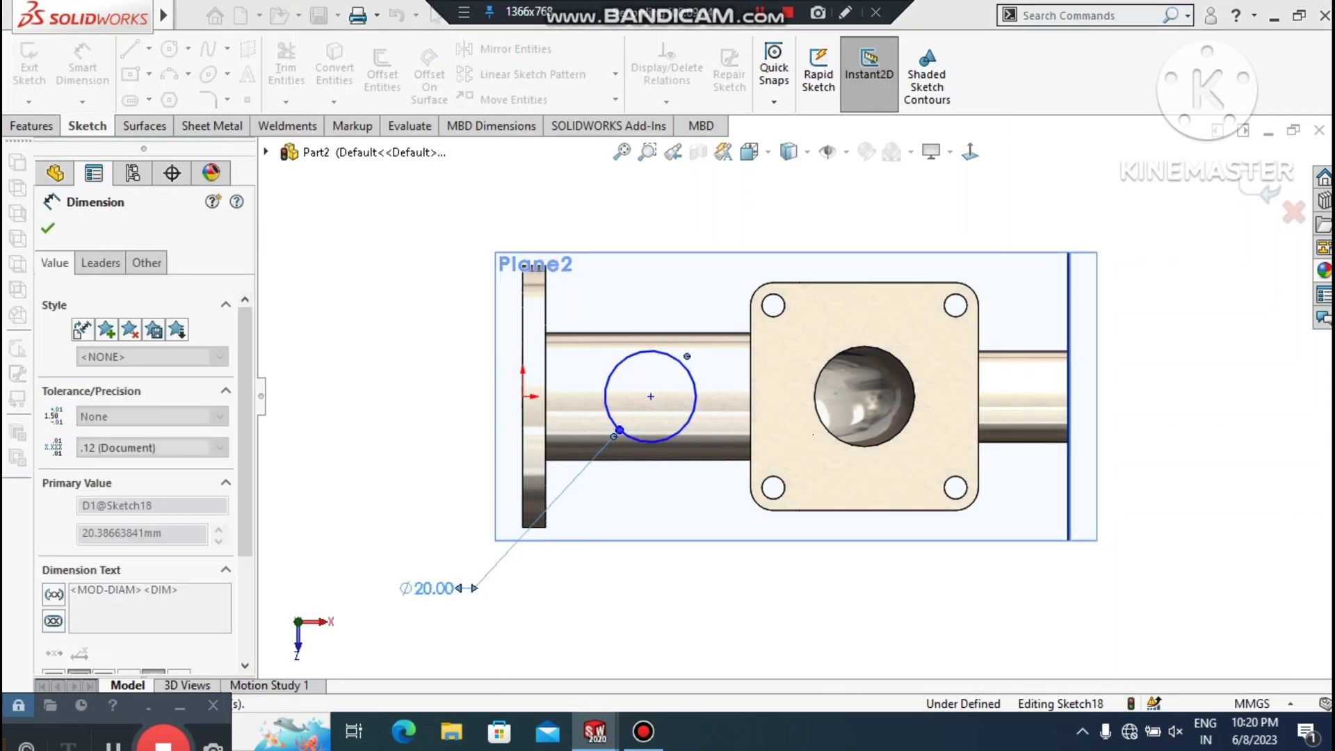
{"action": "left_click", "coordinate": [649, 617]}
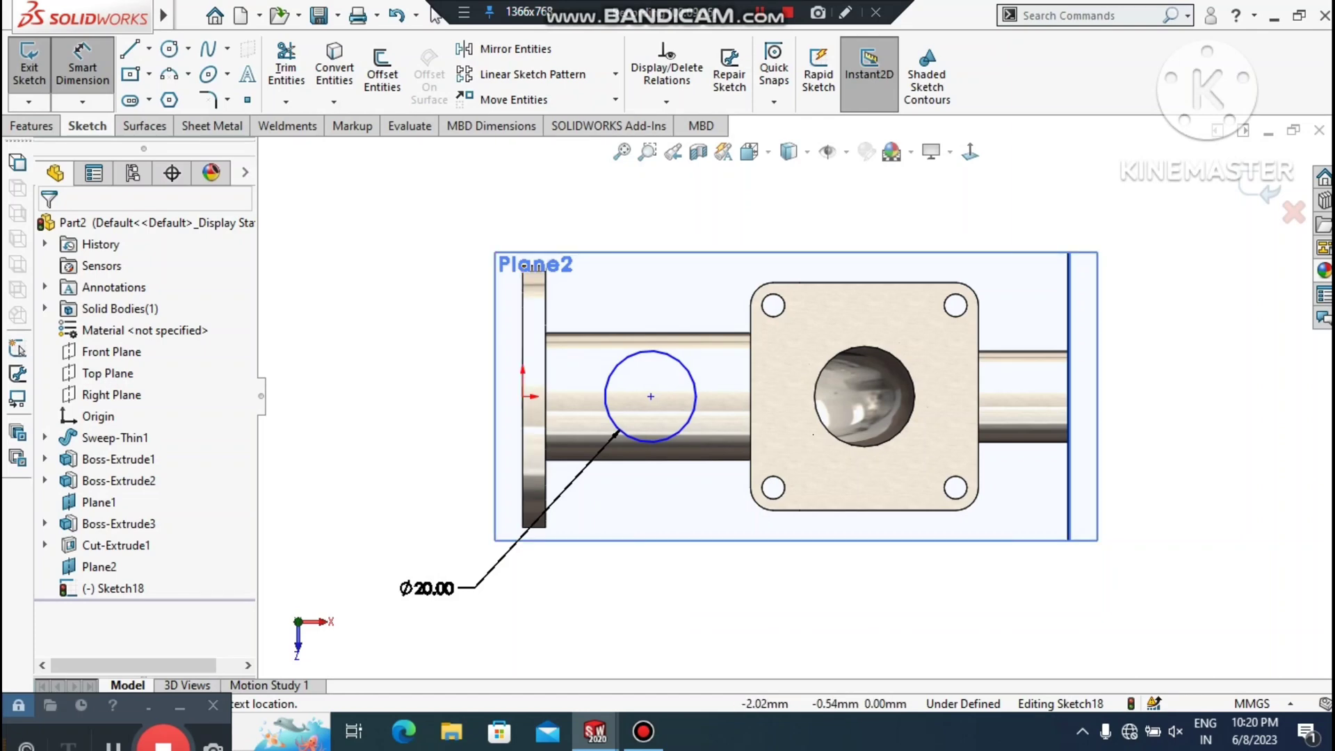
Dimension the horizontal distance from the origin to the 20 mm circle's centre as 27 mm
{"action": "left_click", "coordinate": [522, 396]}
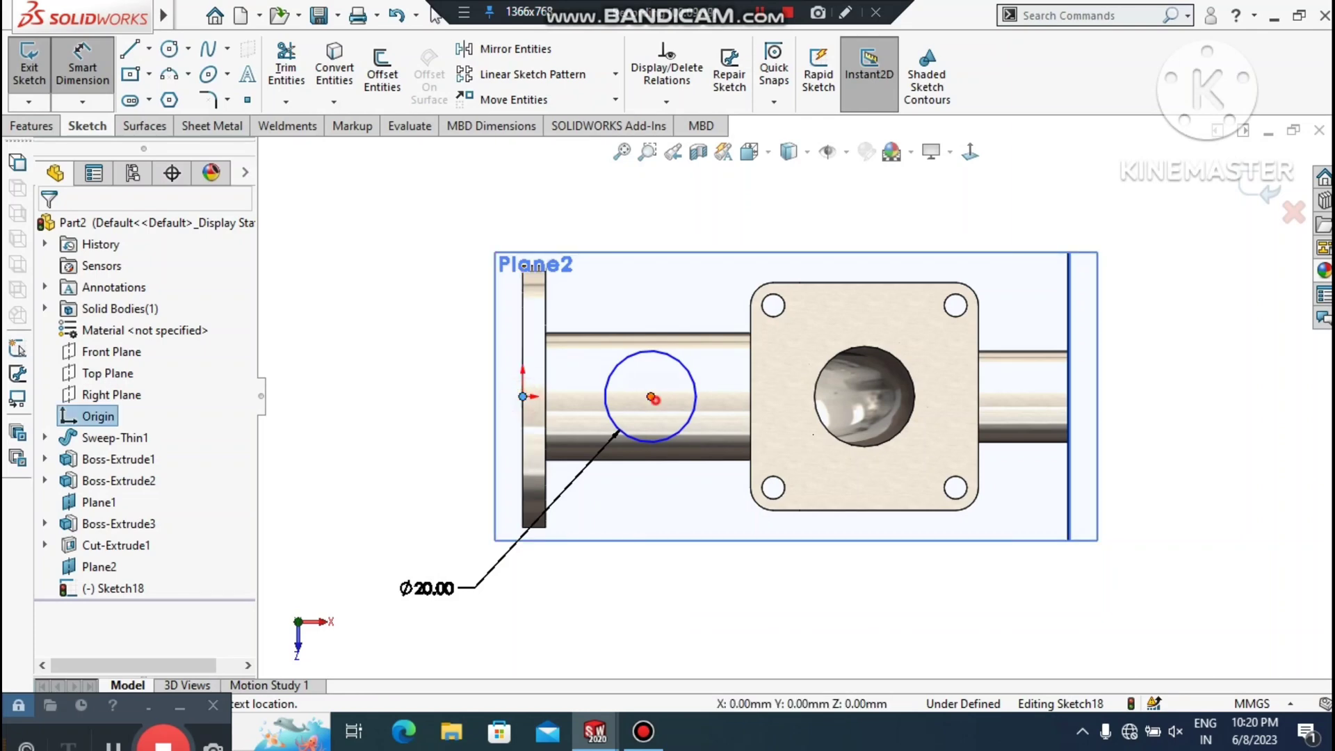
{"action": "left_click", "coordinate": [650, 397]}
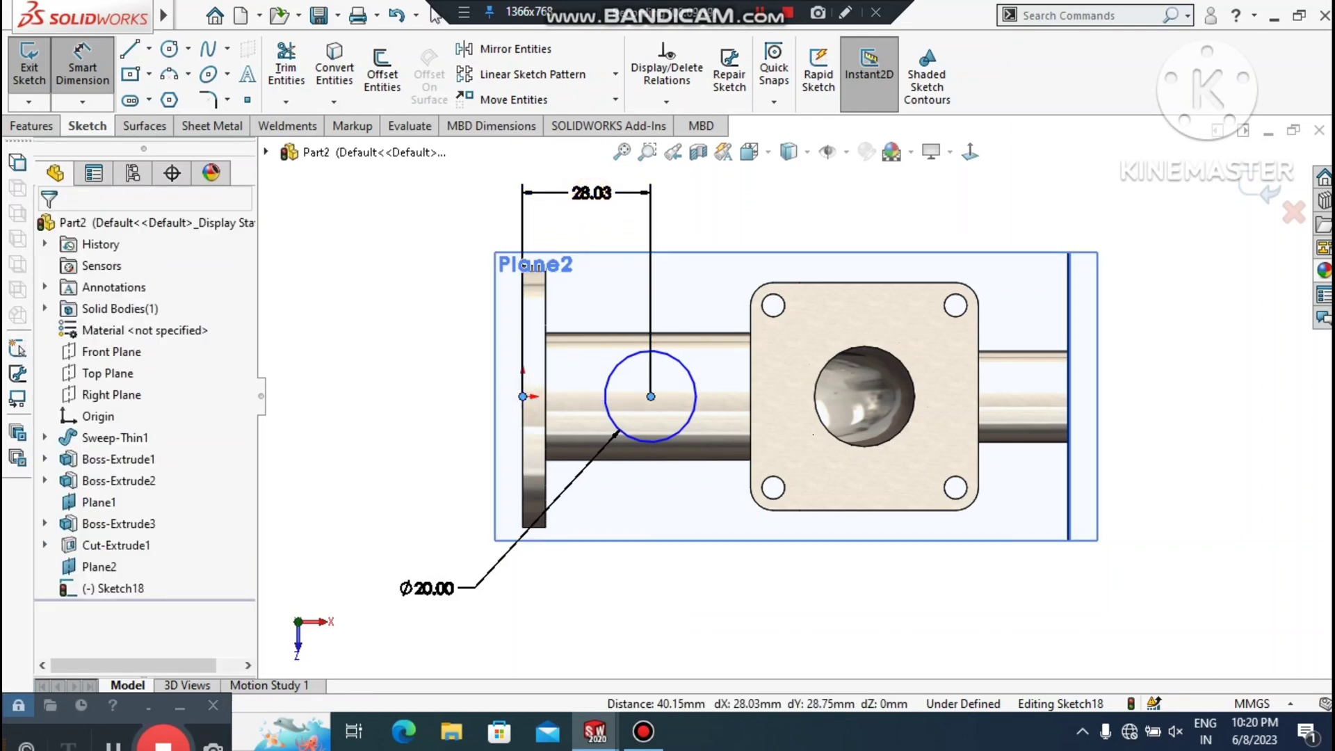
{"action": "left_click", "coordinate": [591, 193]}
{"action": "type", "text": "27"}
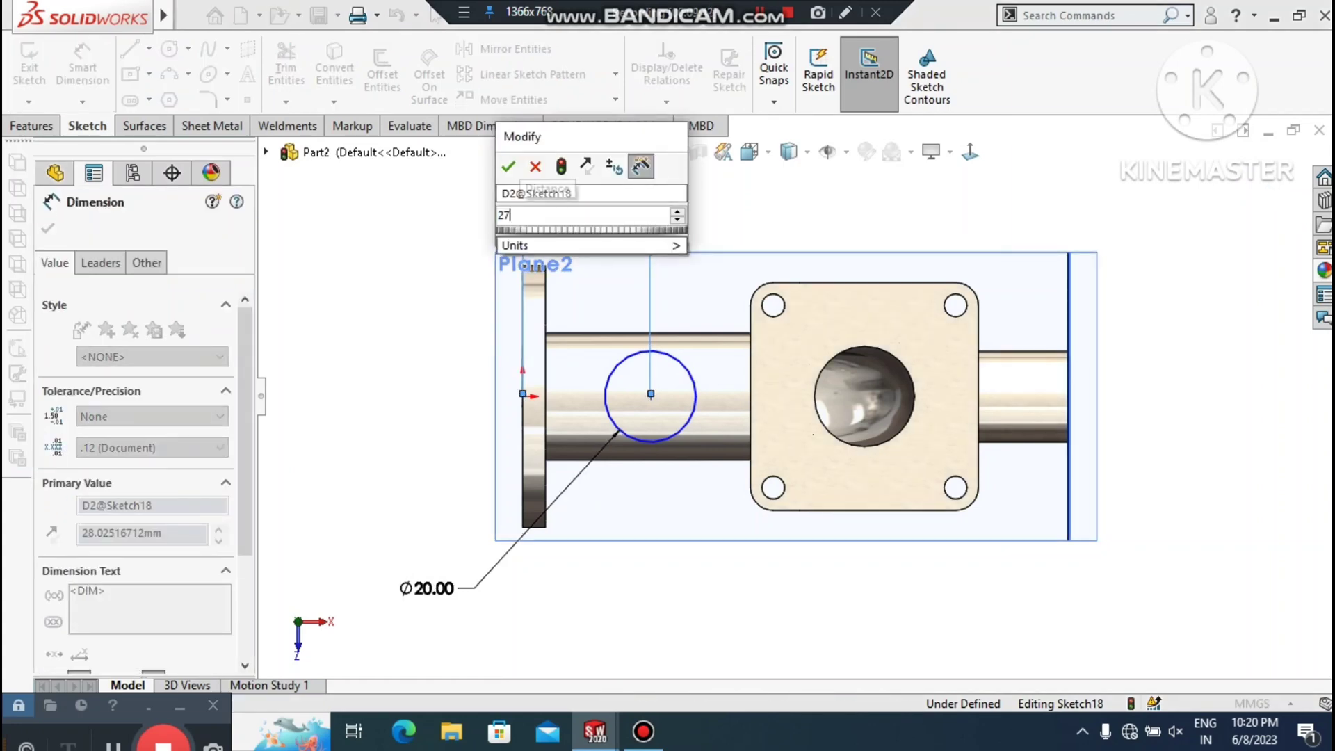
{"action": "key", "text": "Return"}
{"action": "left_click", "coordinate": [716, 596]}
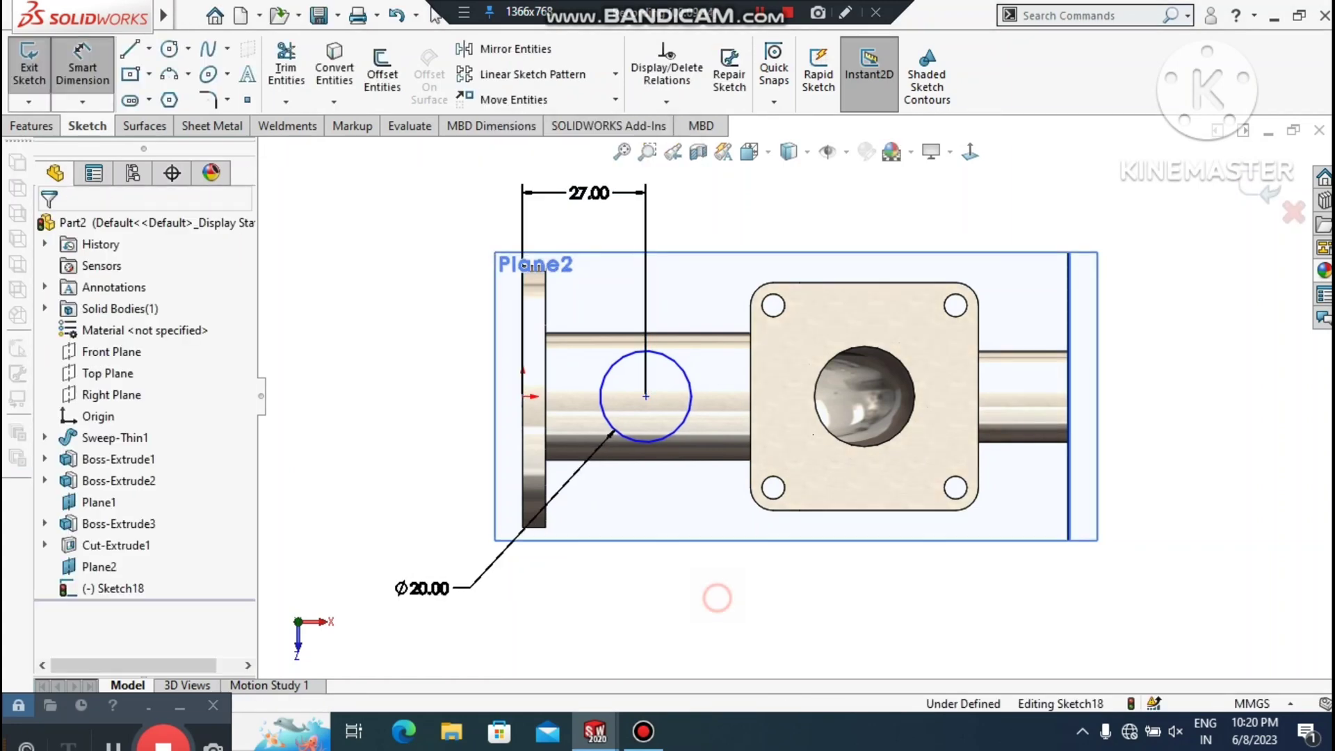
Extrude the 20 mm circle in the reversed direction, down to the horizontal pipe, with the Up To Next end condition
{"action": "scroll", "coordinate": [702, 556], "scroll_direction": "up", "scroll_amount": 1}
{"action": "middle_click_drag", "start_coordinate": [675, 487], "coordinate": [666, 382]}
{"action": "scroll", "coordinate": [665, 355], "scroll_direction": "down", "scroll_amount": 2}
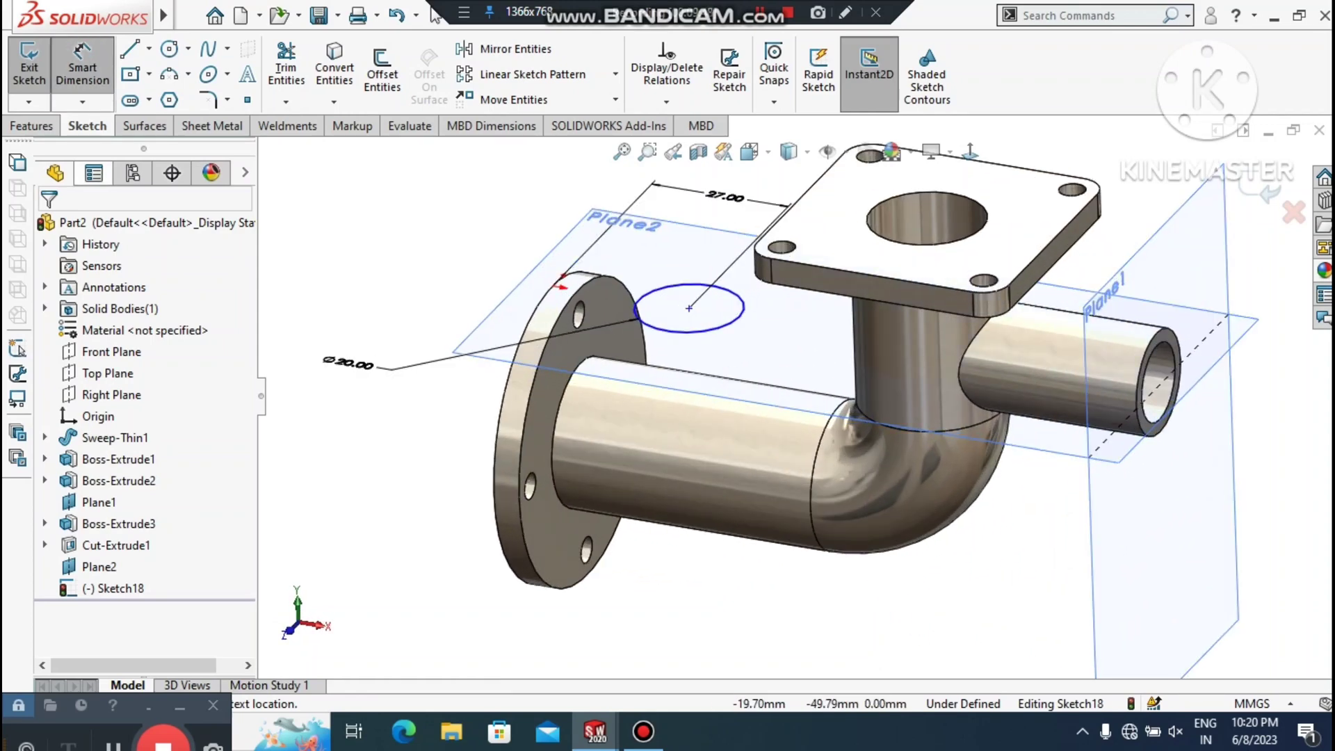
{"action": "left_click", "coordinate": [33, 126]}
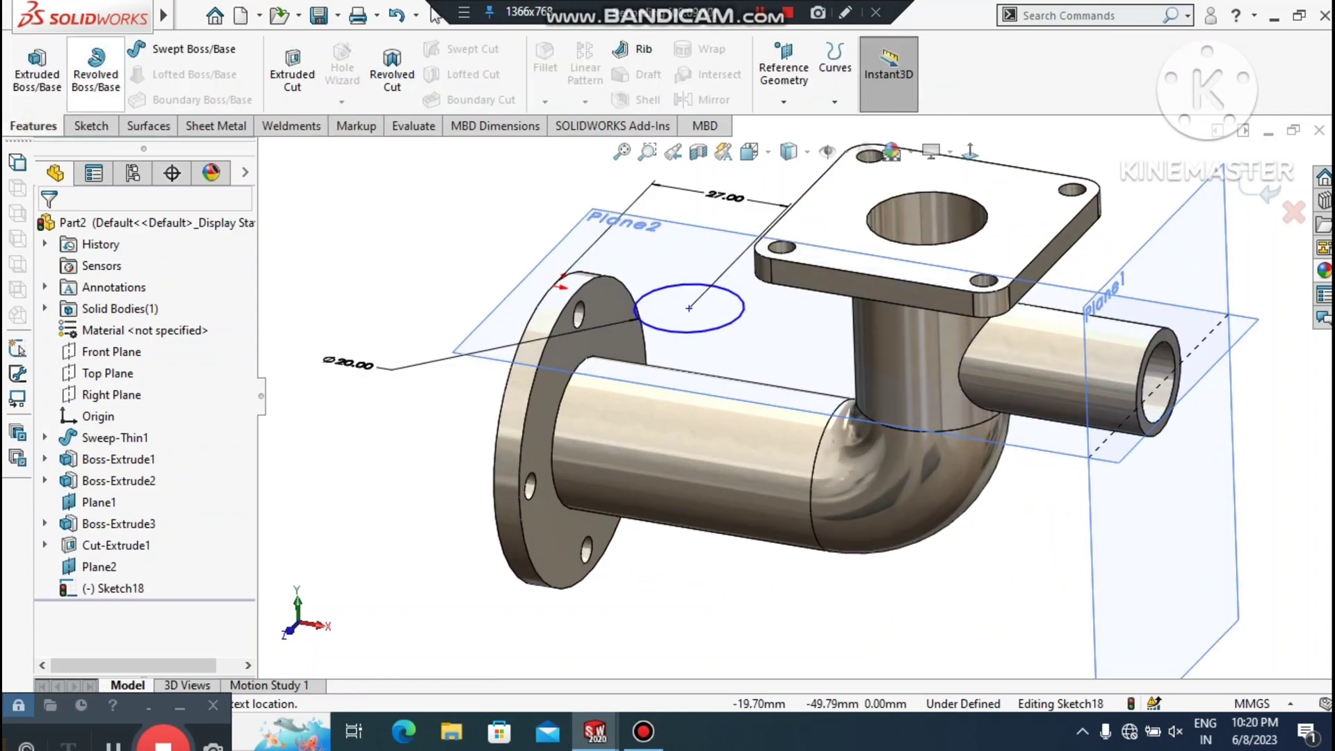
{"action": "left_click", "coordinate": [37, 73]}
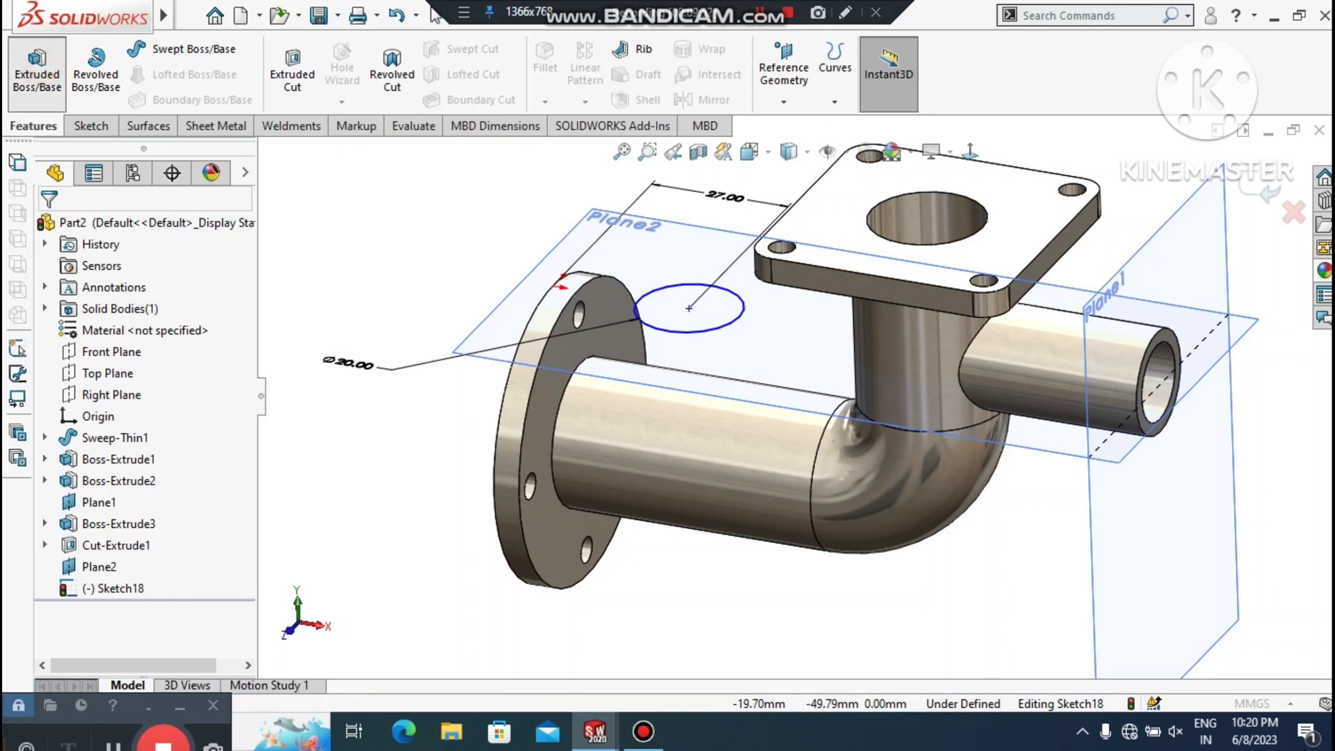
{"action": "left_click", "coordinate": [53, 345]}
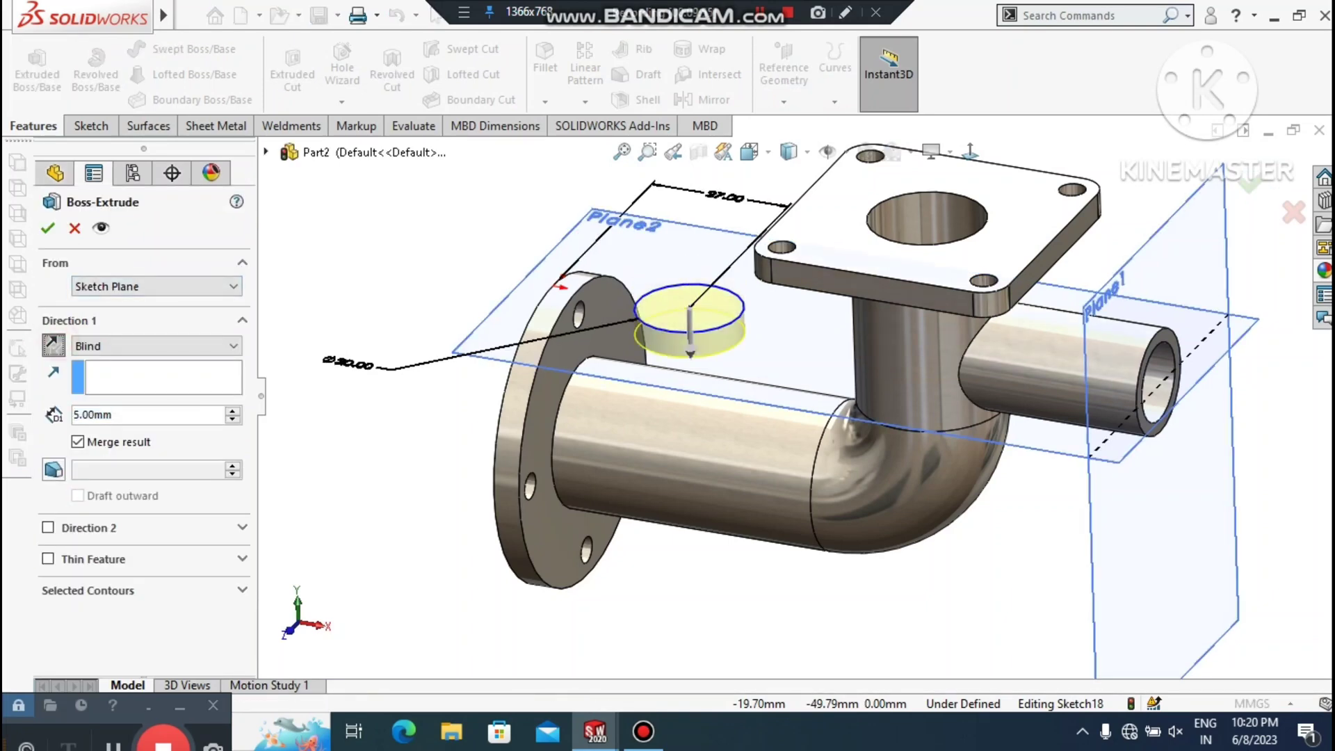
{"action": "left_click", "coordinate": [156, 347]}
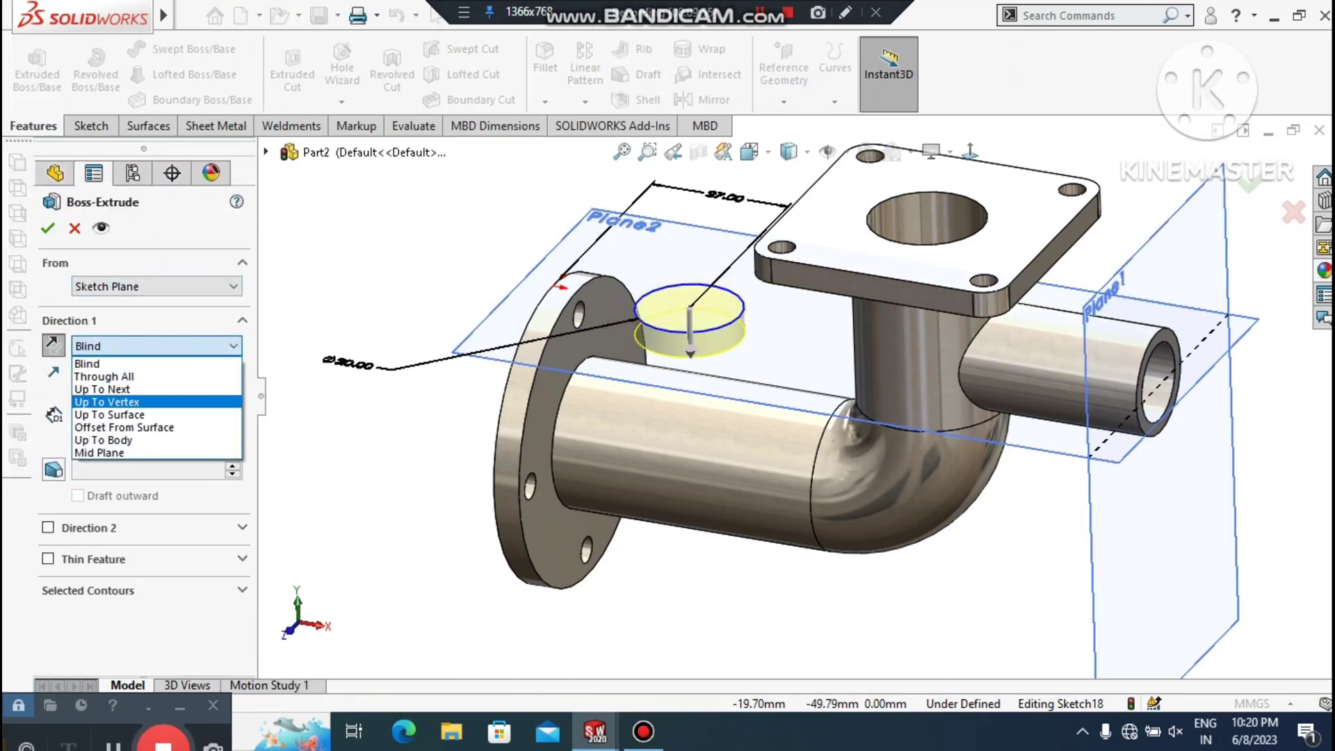
{"action": "left_click", "coordinate": [103, 388]}
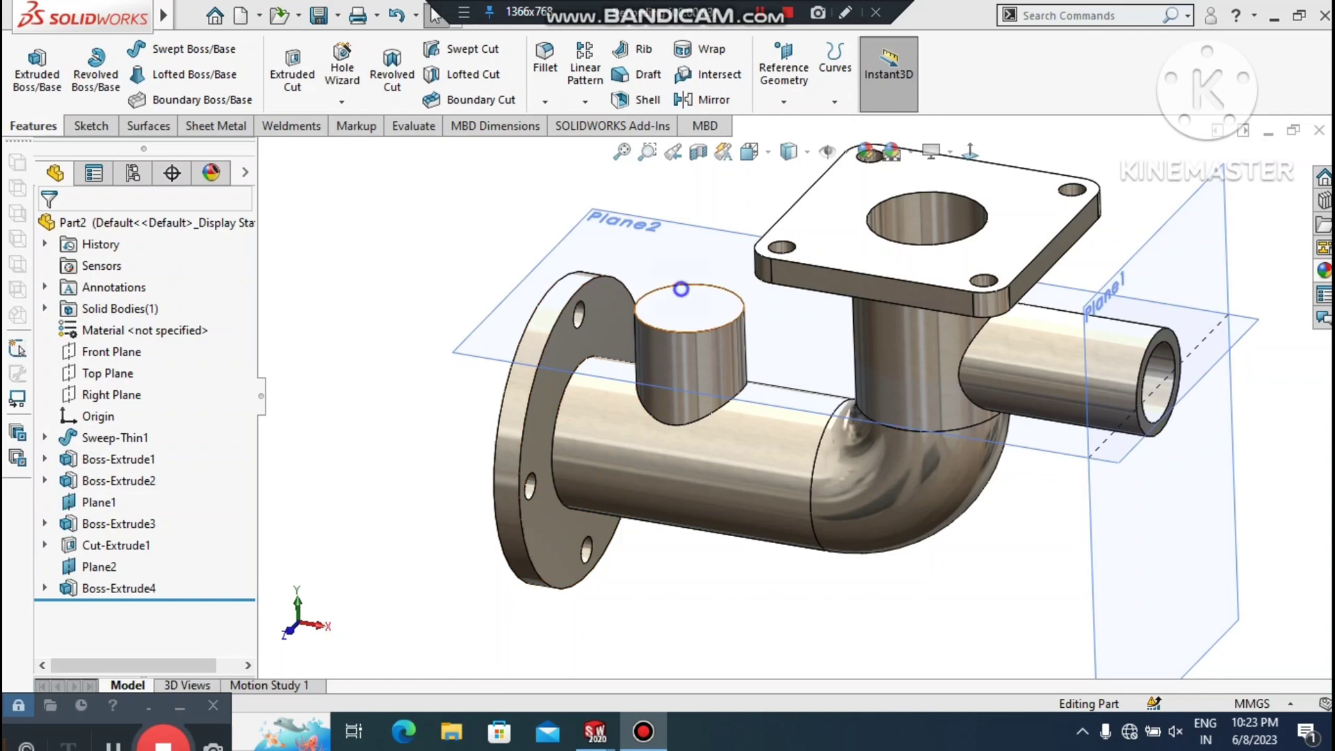
Sketch a concentric circle about 12.4 mm in diameter on the top face of the new upright branch
{"action": "right_click", "coordinate": [680, 291]}
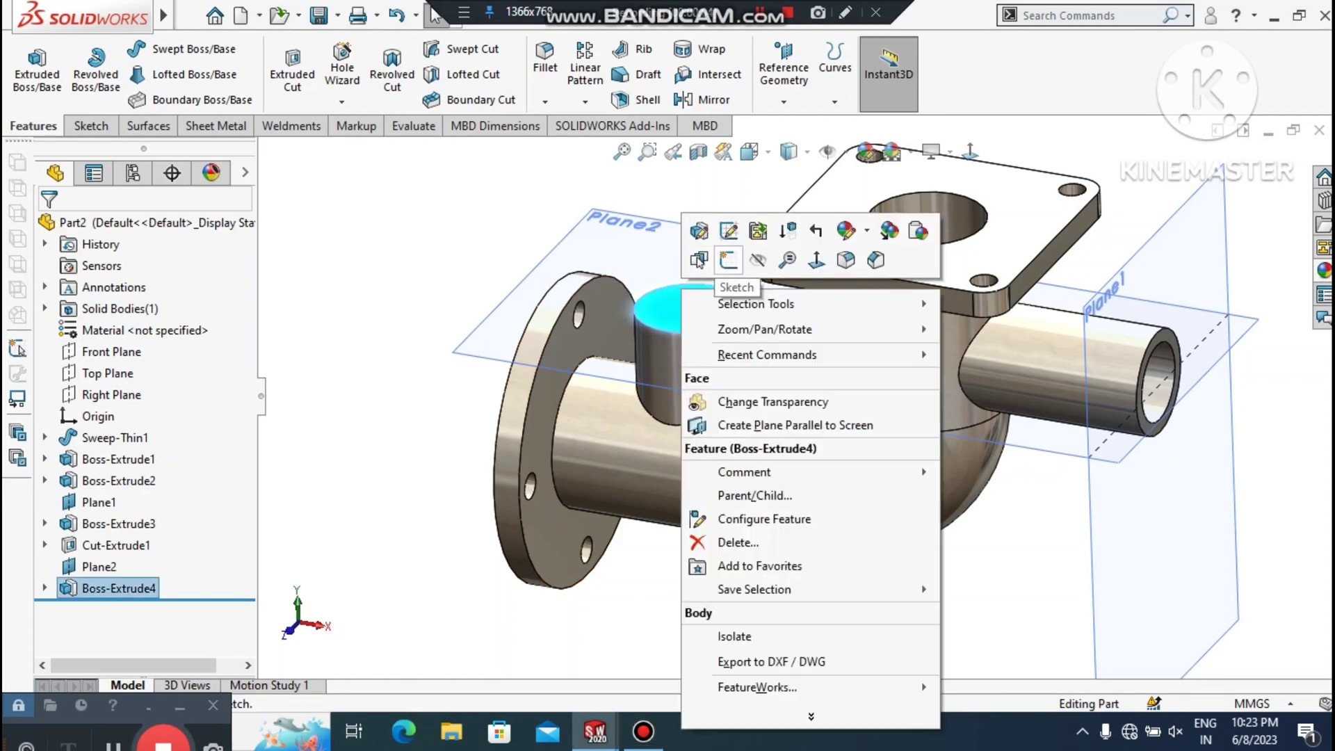
{"action": "left_click", "coordinate": [728, 260]}
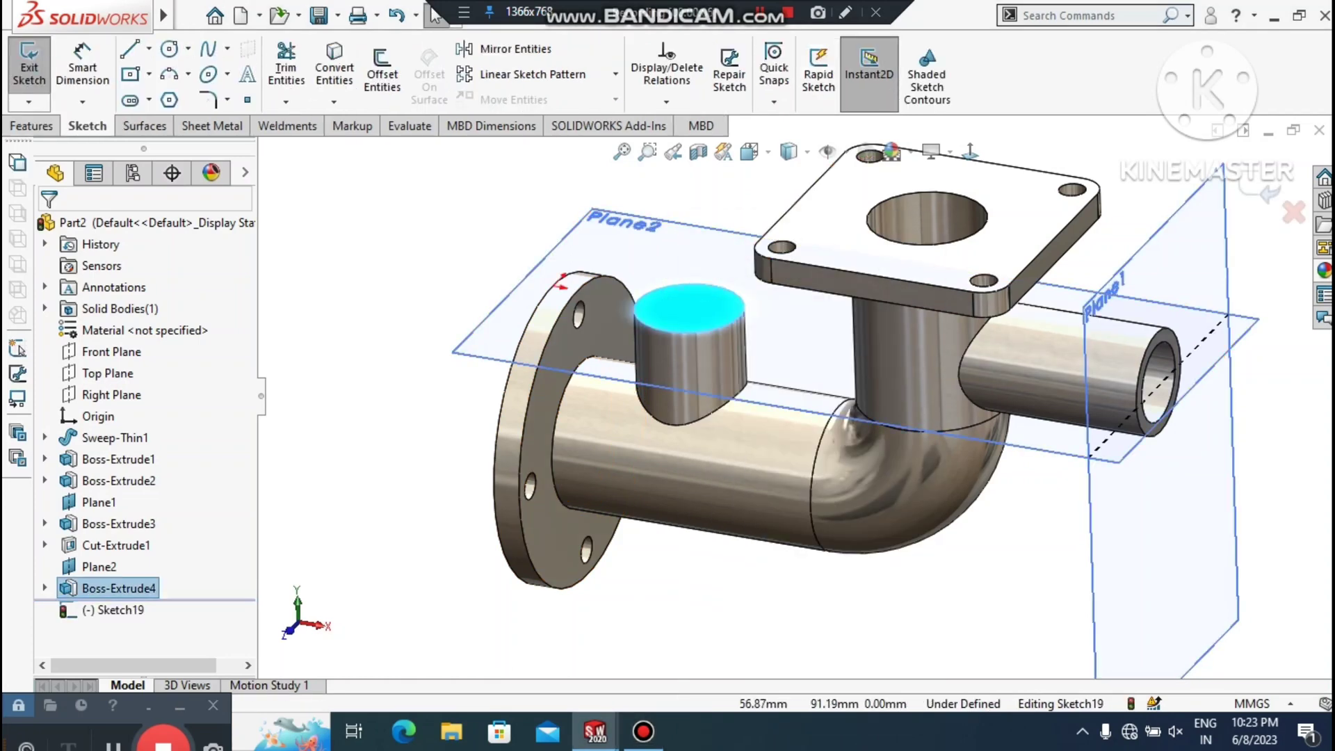
{"action": "left_click", "coordinate": [971, 151]}
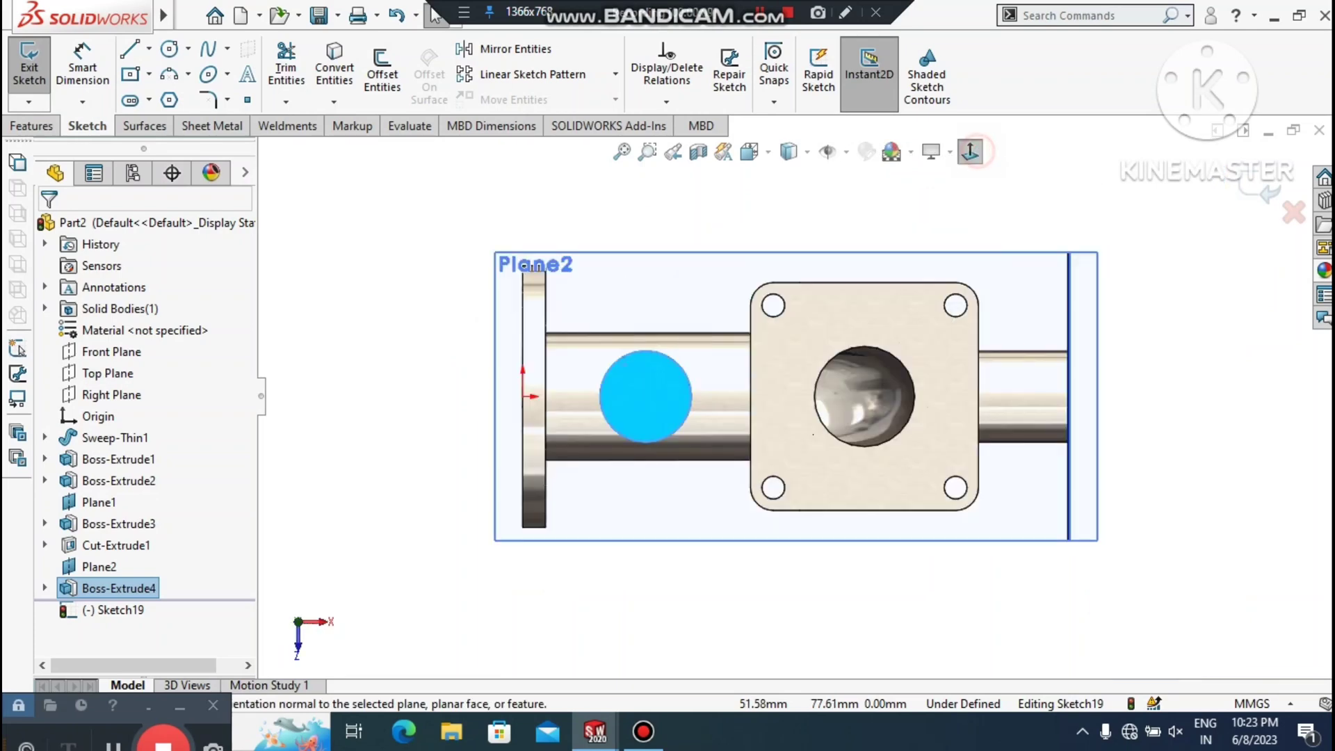
{"action": "left_click", "coordinate": [398, 322]}
{"action": "left_click", "coordinate": [169, 49]}
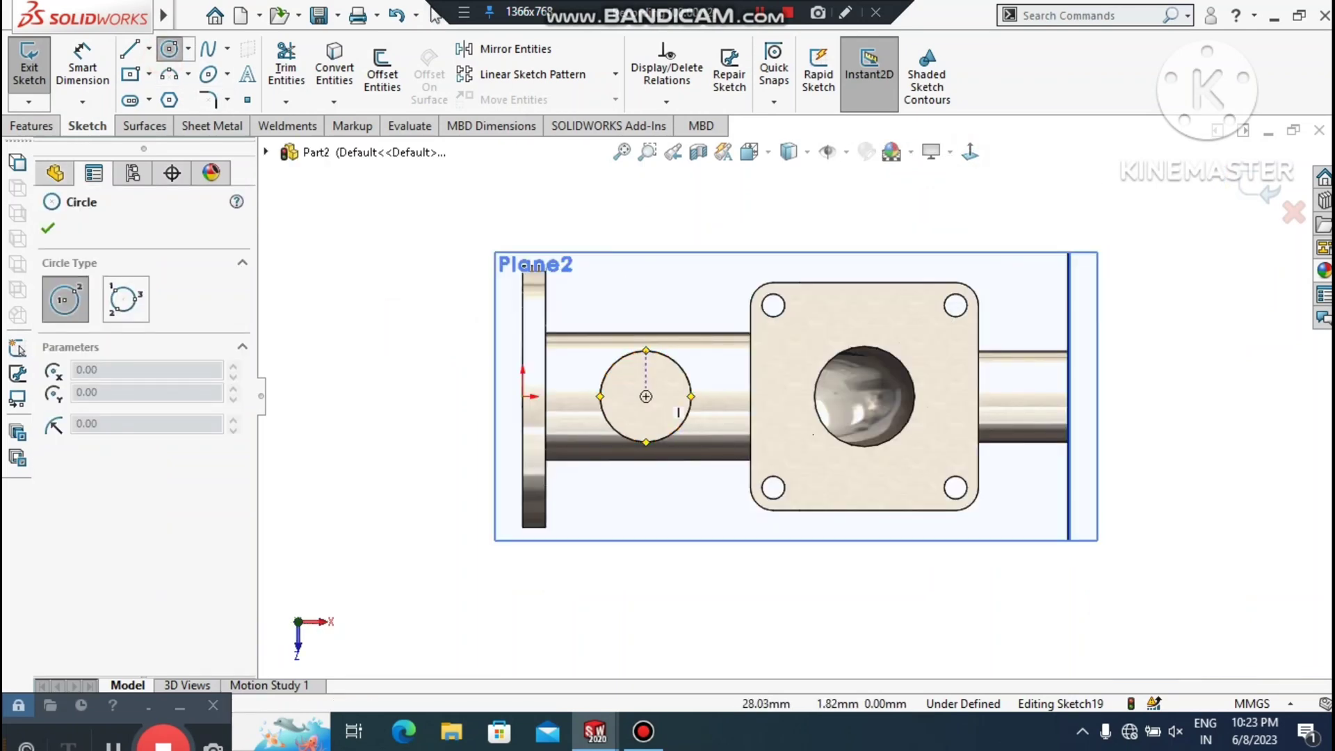
{"action": "left_click", "coordinate": [646, 396]}
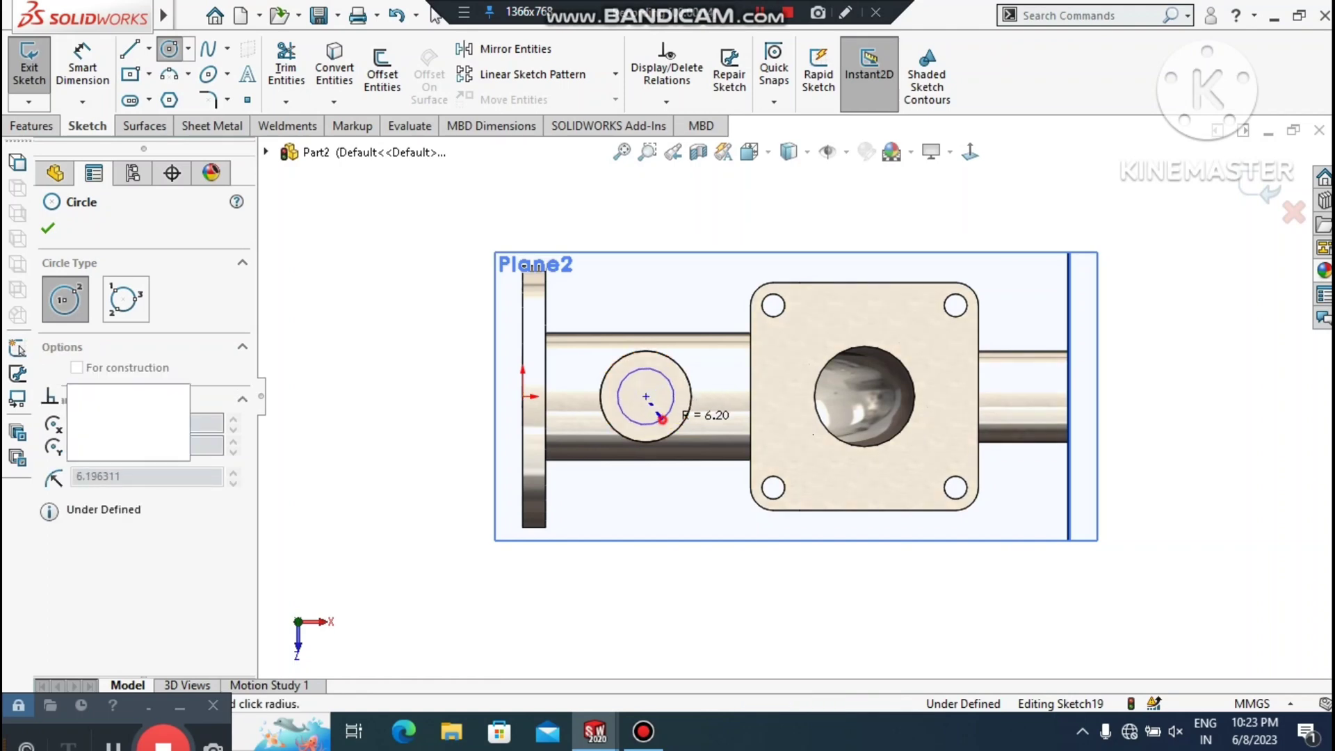
{"action": "left_click", "coordinate": [669, 410]}
Dimension the circle on the upright branch's top face to a diameter of 15 mm
{"action": "left_click", "coordinate": [82, 66]}
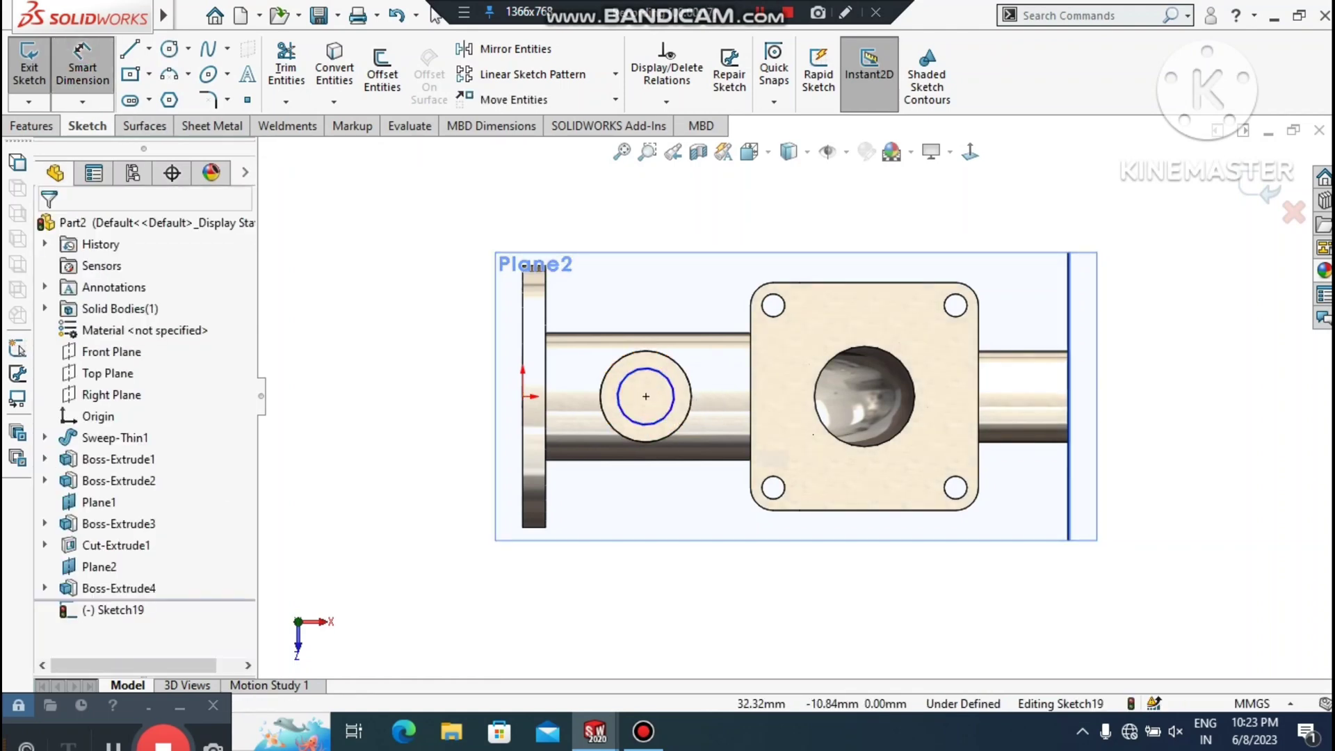
{"action": "left_click", "coordinate": [649, 424]}
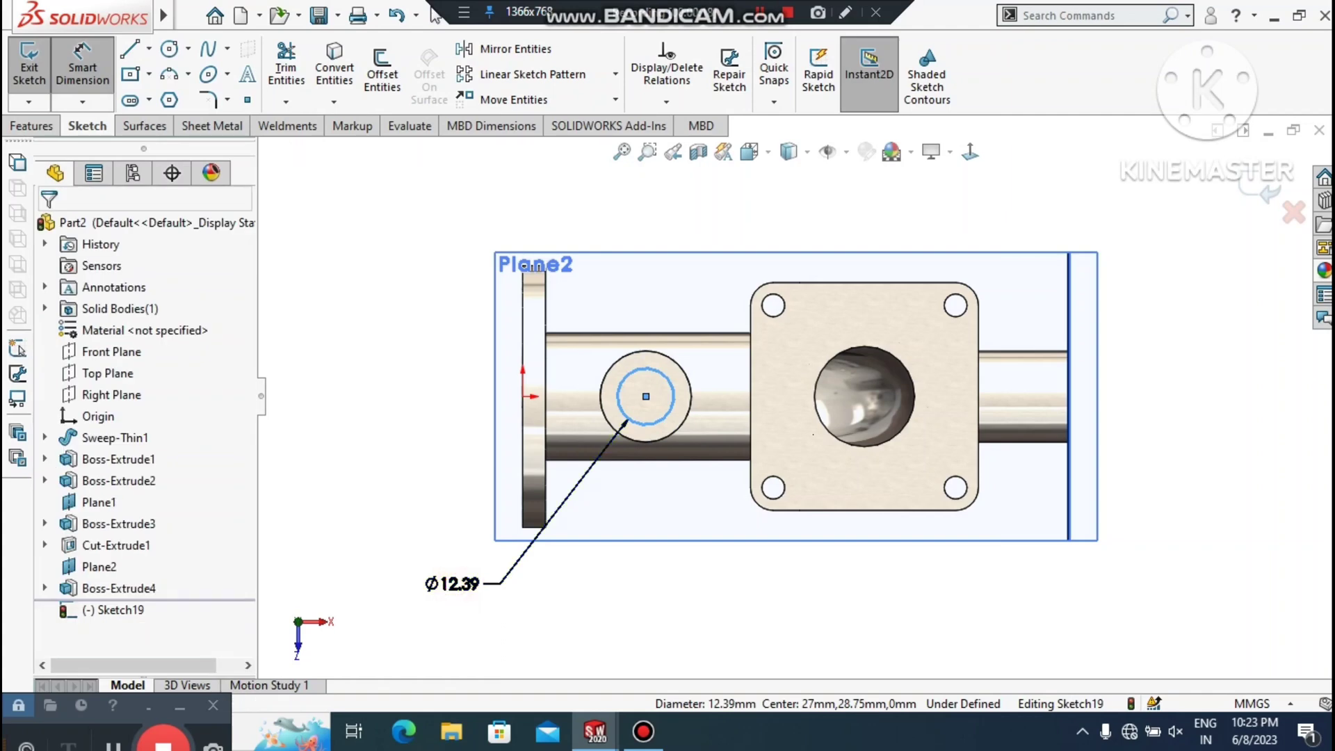
{"action": "left_click", "coordinate": [486, 583]}
{"action": "type", "text": "15"}
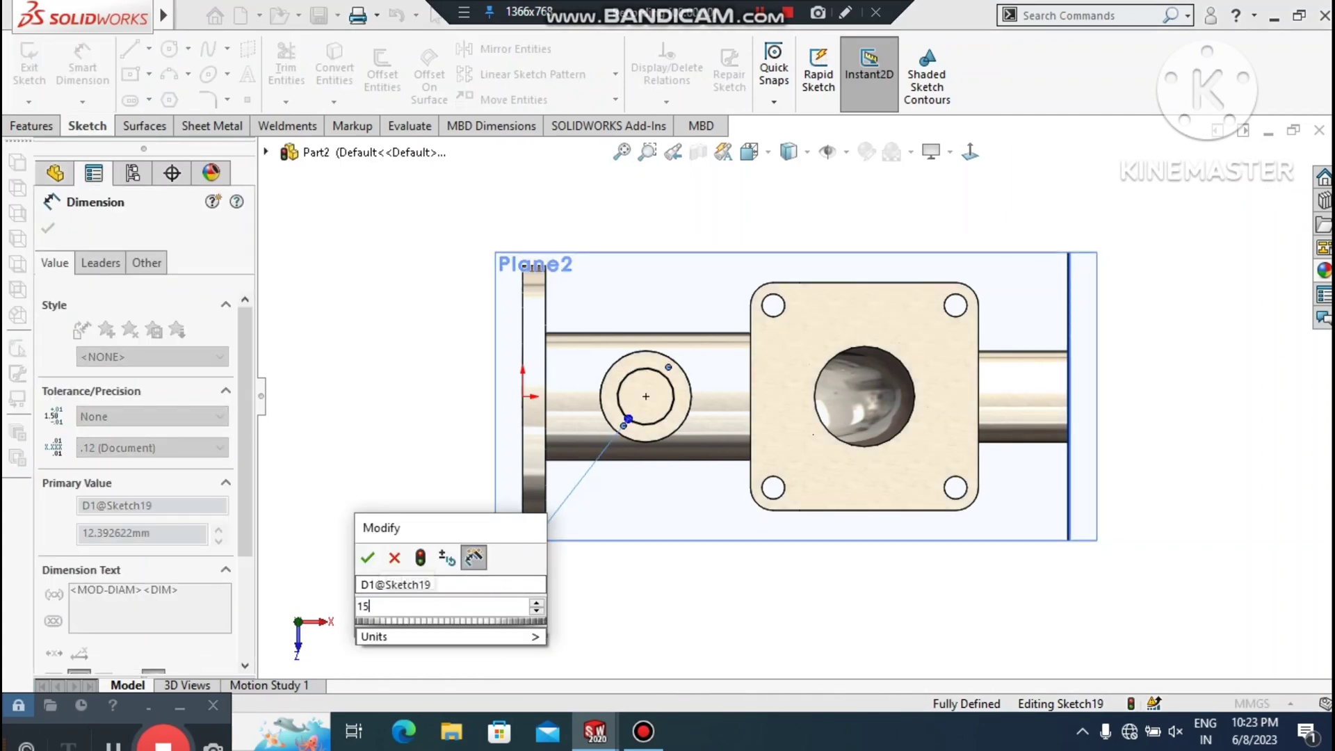
{"action": "key", "text": "Return"}
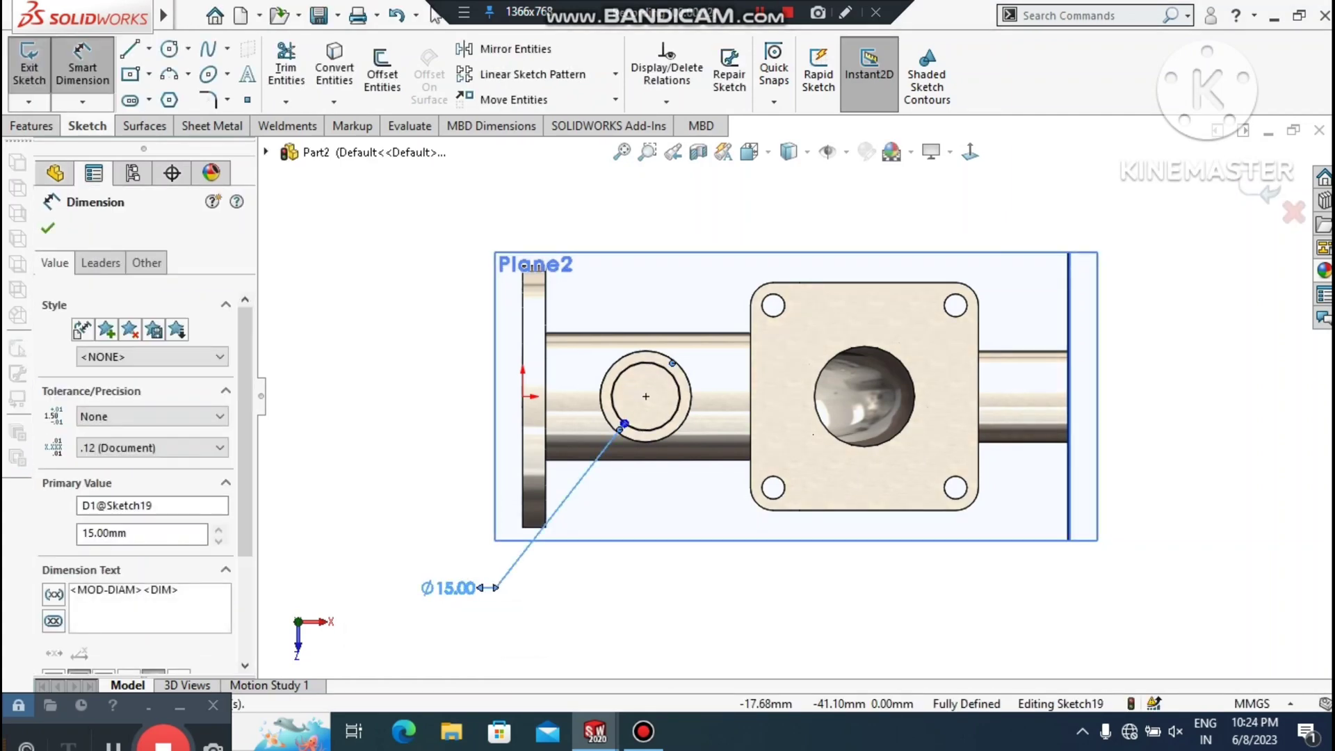
{"action": "left_click", "coordinate": [348, 534]}
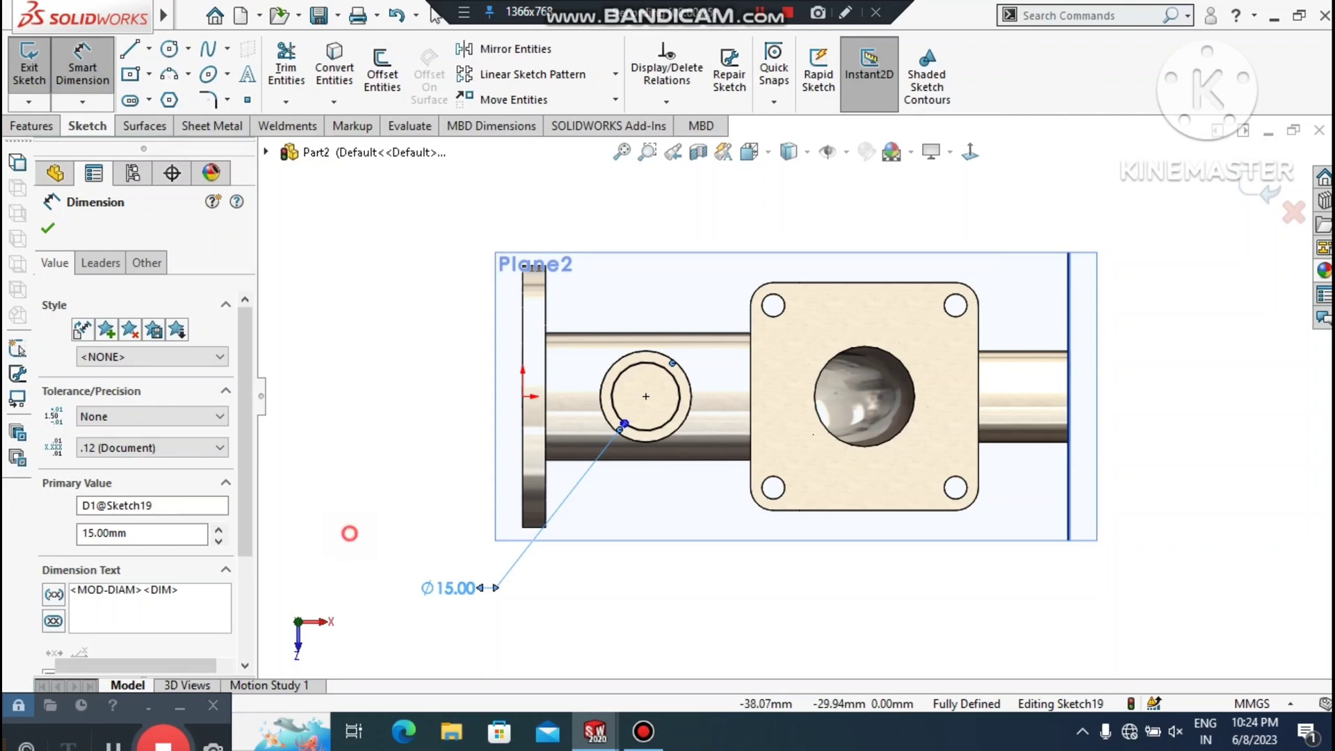
Cut the 15 mm circle through the new branch with the Up To Surface end condition, ending at the horizontal pipe's inner face
{"action": "scroll", "coordinate": [385, 535], "scroll_direction": "up", "scroll_amount": 1}
{"action": "middle_click_drag", "start_coordinate": [382, 525], "coordinate": [372, 391]}
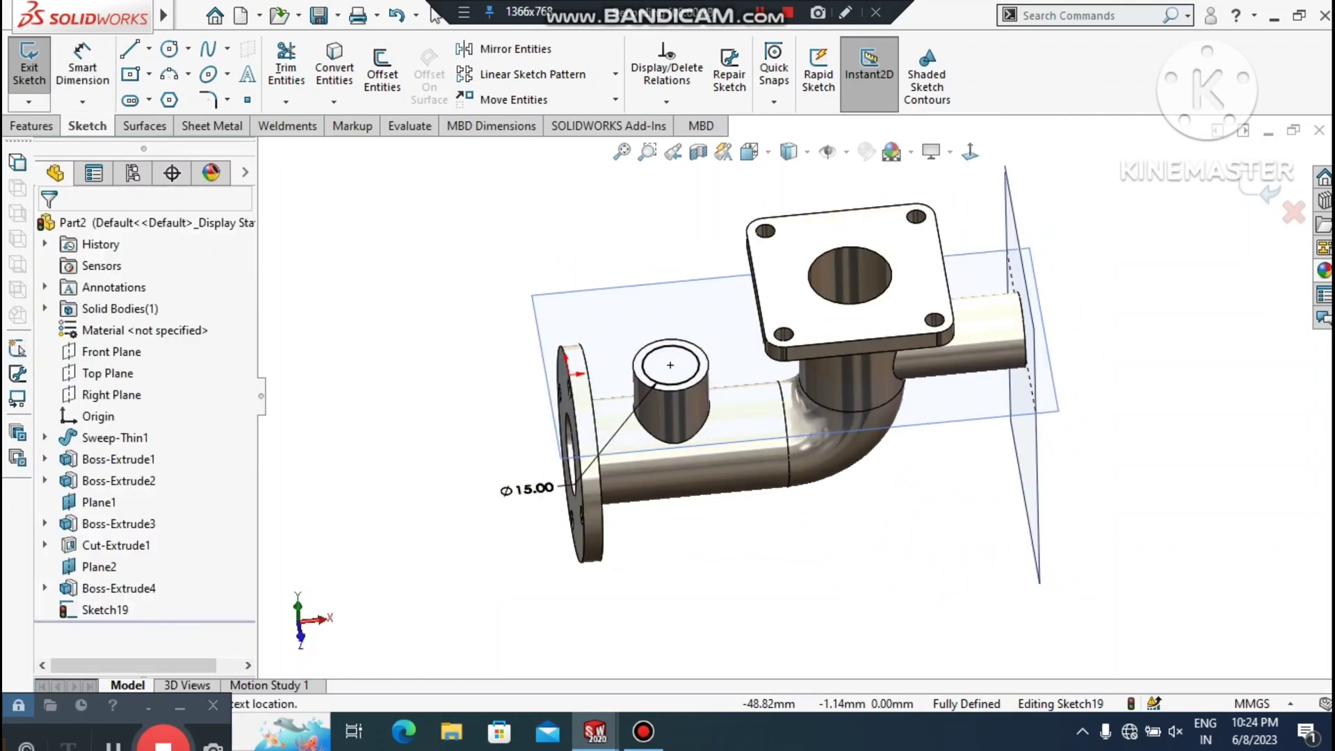
{"action": "left_click", "coordinate": [31, 126]}
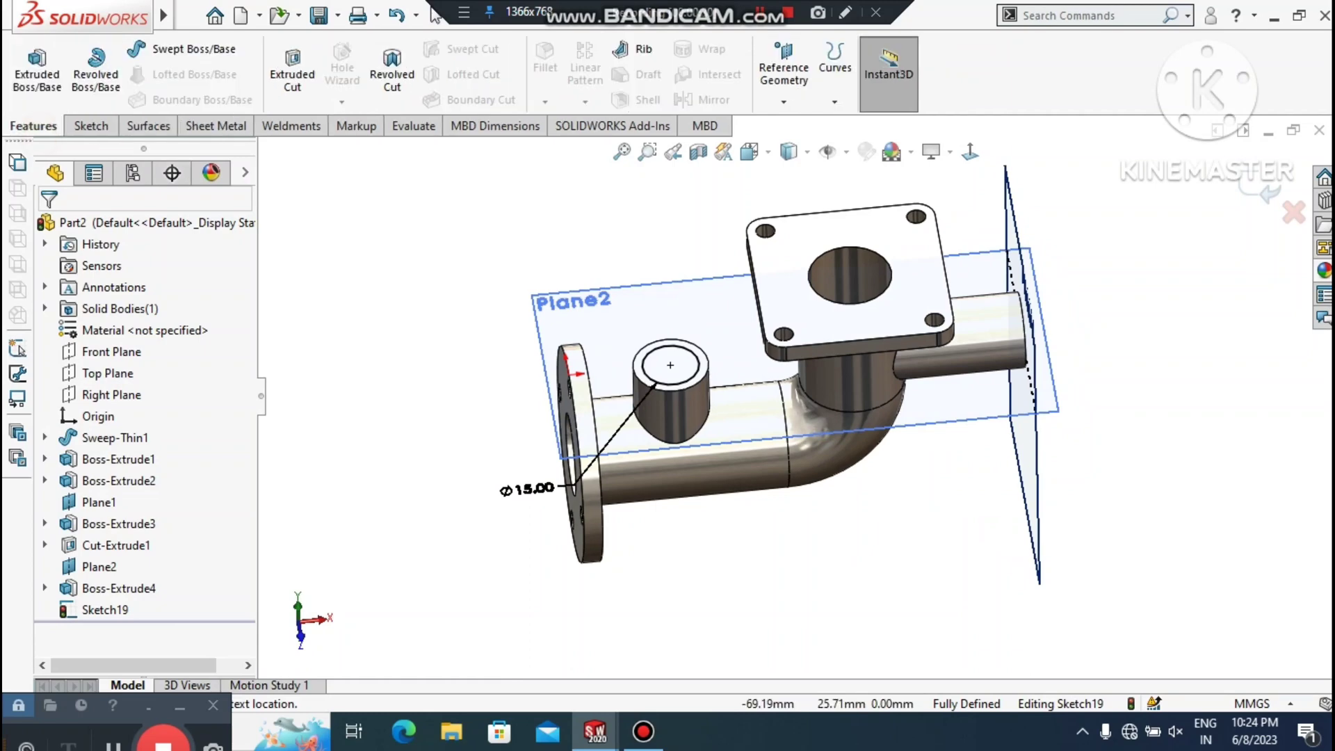
{"action": "left_click", "coordinate": [277, 70]}
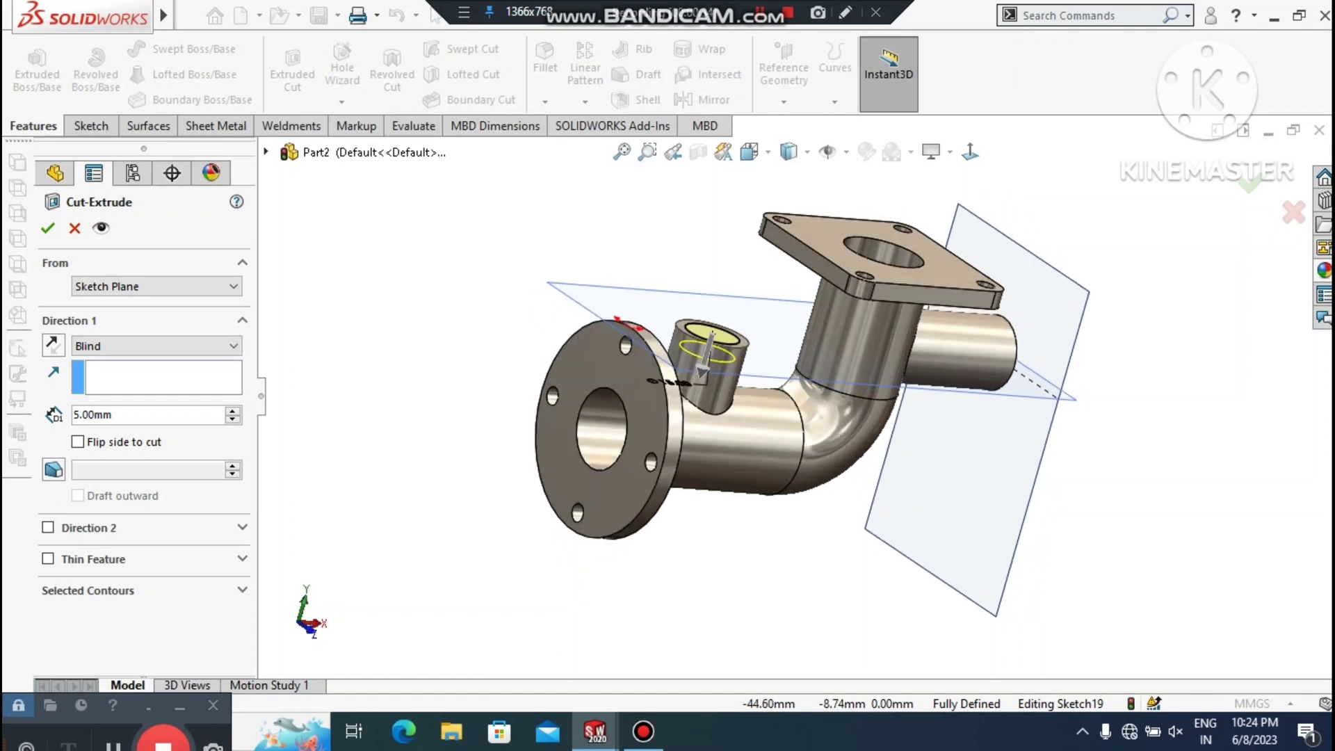
{"action": "left_click", "coordinate": [134, 346]}
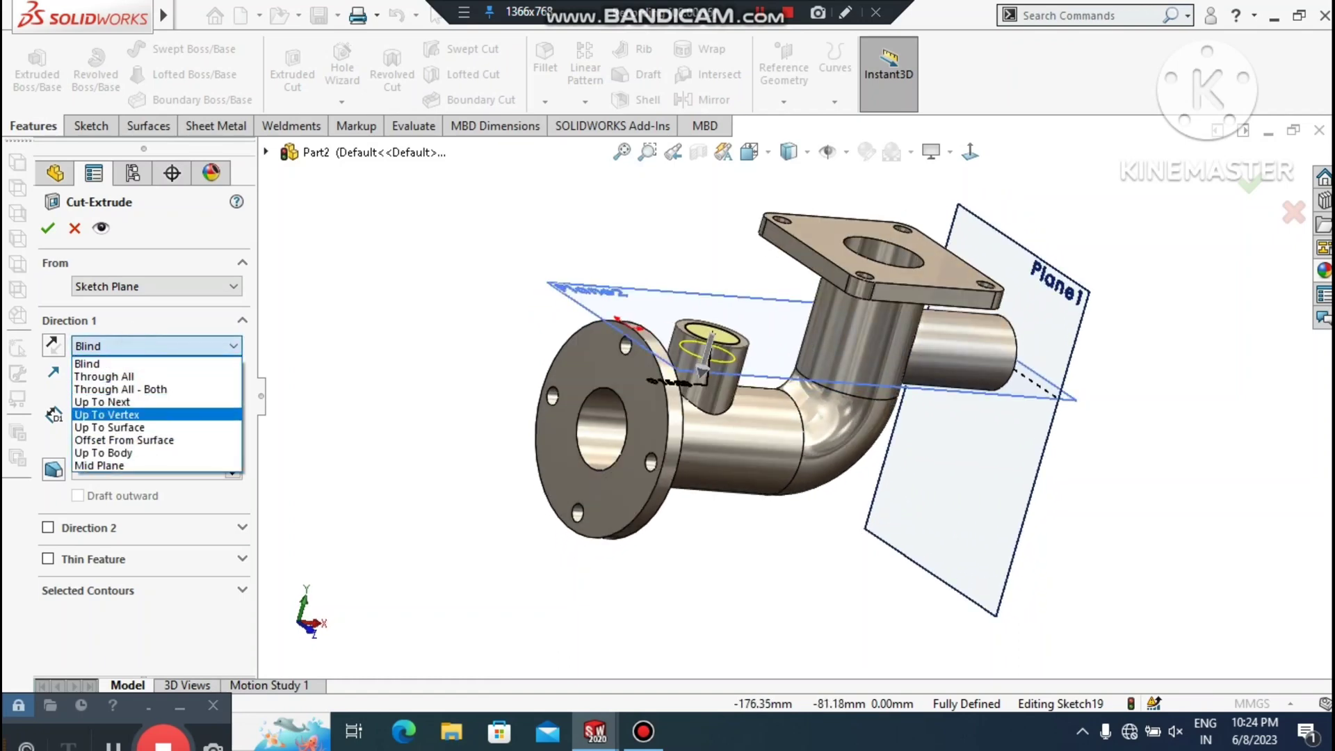
{"action": "left_click", "coordinate": [109, 427]}
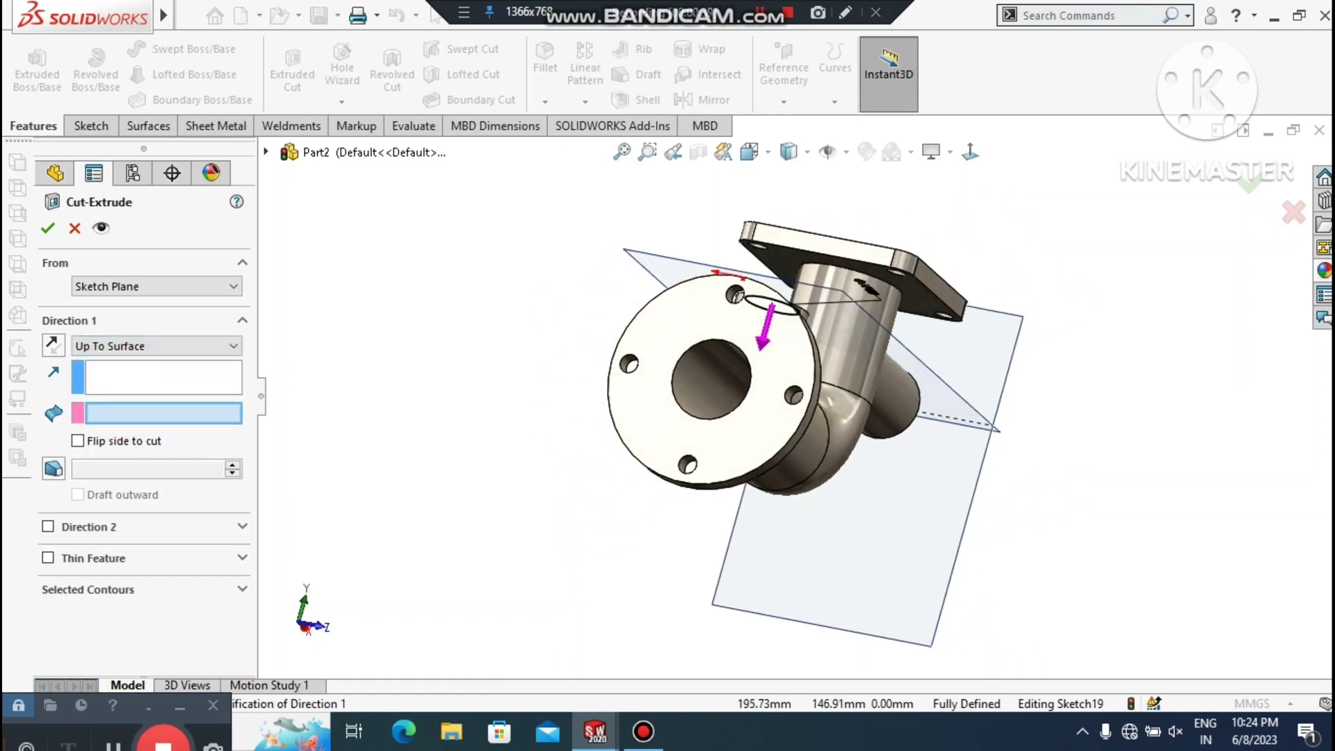
{"action": "left_click", "coordinate": [693, 375]}
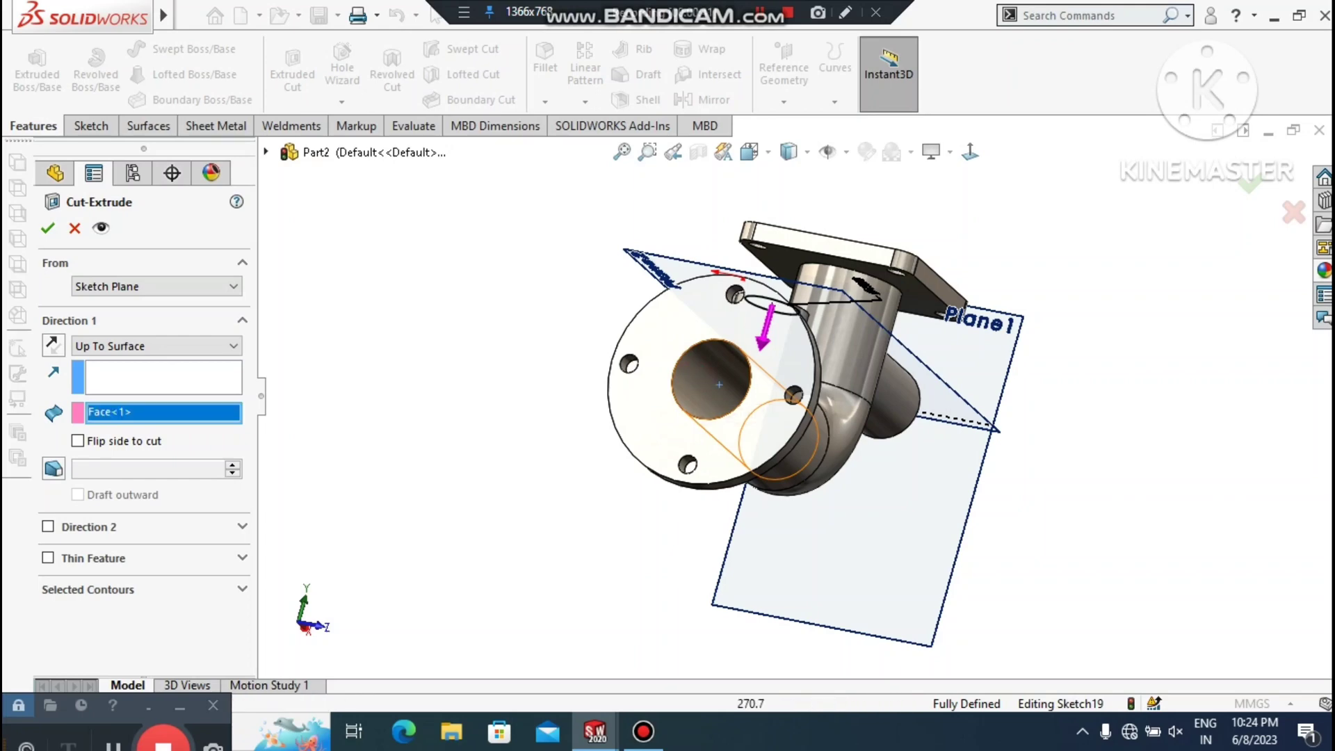
{"action": "middle_click_drag", "start_coordinate": [702, 389], "coordinate": [775, 362]}
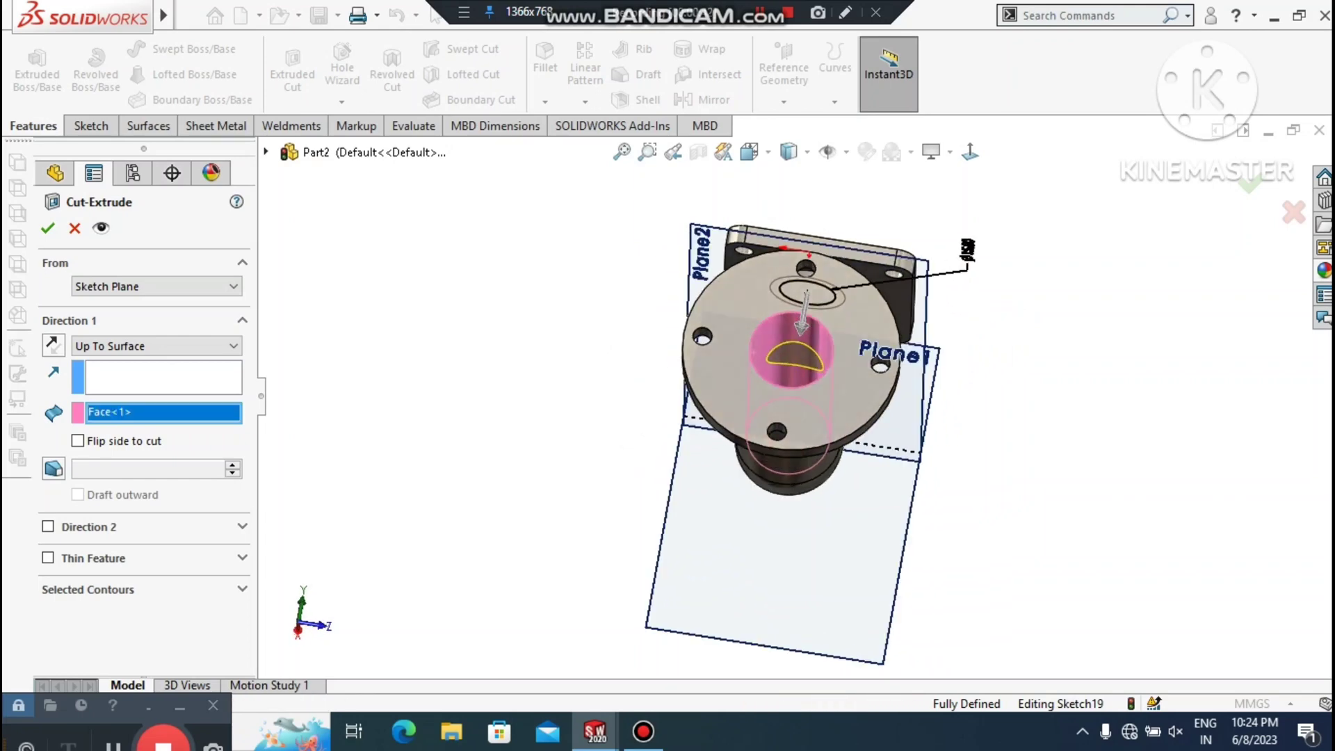
{"action": "left_click", "coordinate": [46, 229]}
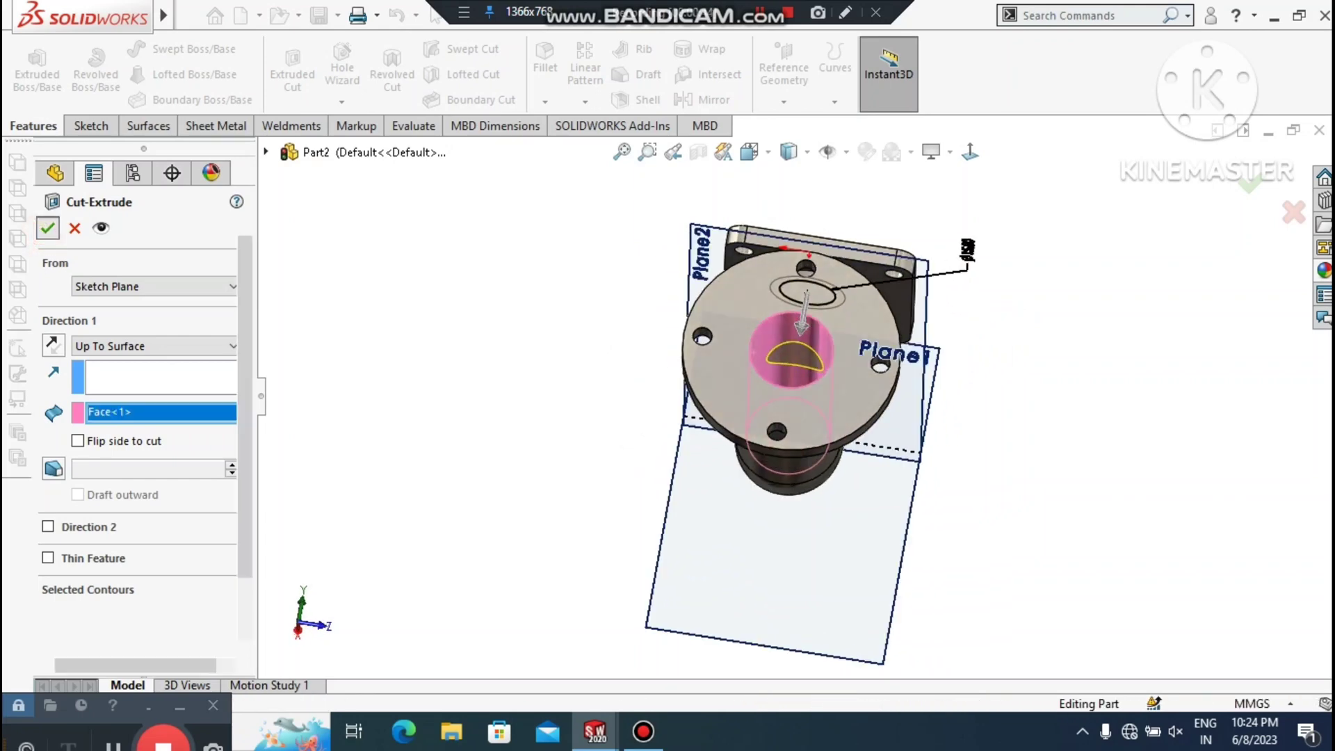
{"action": "left_click", "coordinate": [502, 412]}
{"action": "middle_click_drag", "start_coordinate": [502, 413], "coordinate": [479, 483]}
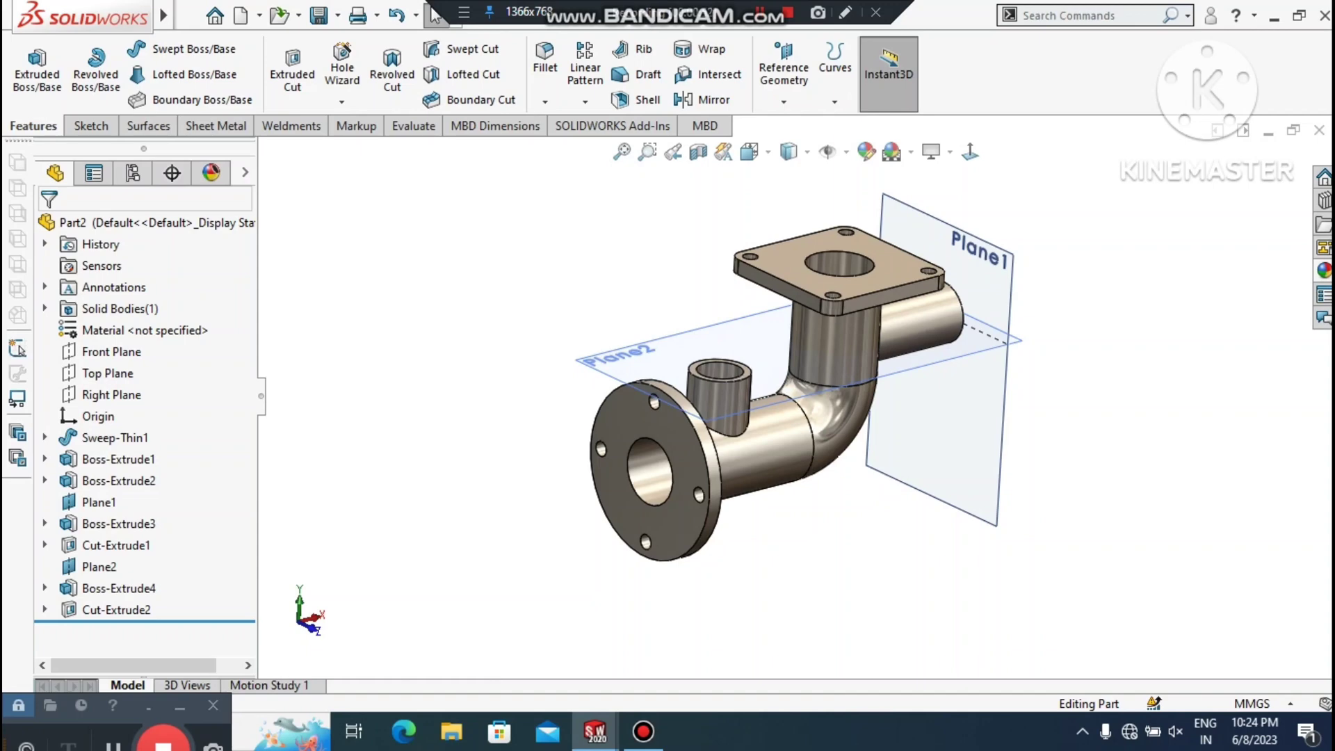
{"action": "scroll", "coordinate": [702, 420], "scroll_direction": "down", "scroll_amount": 4}
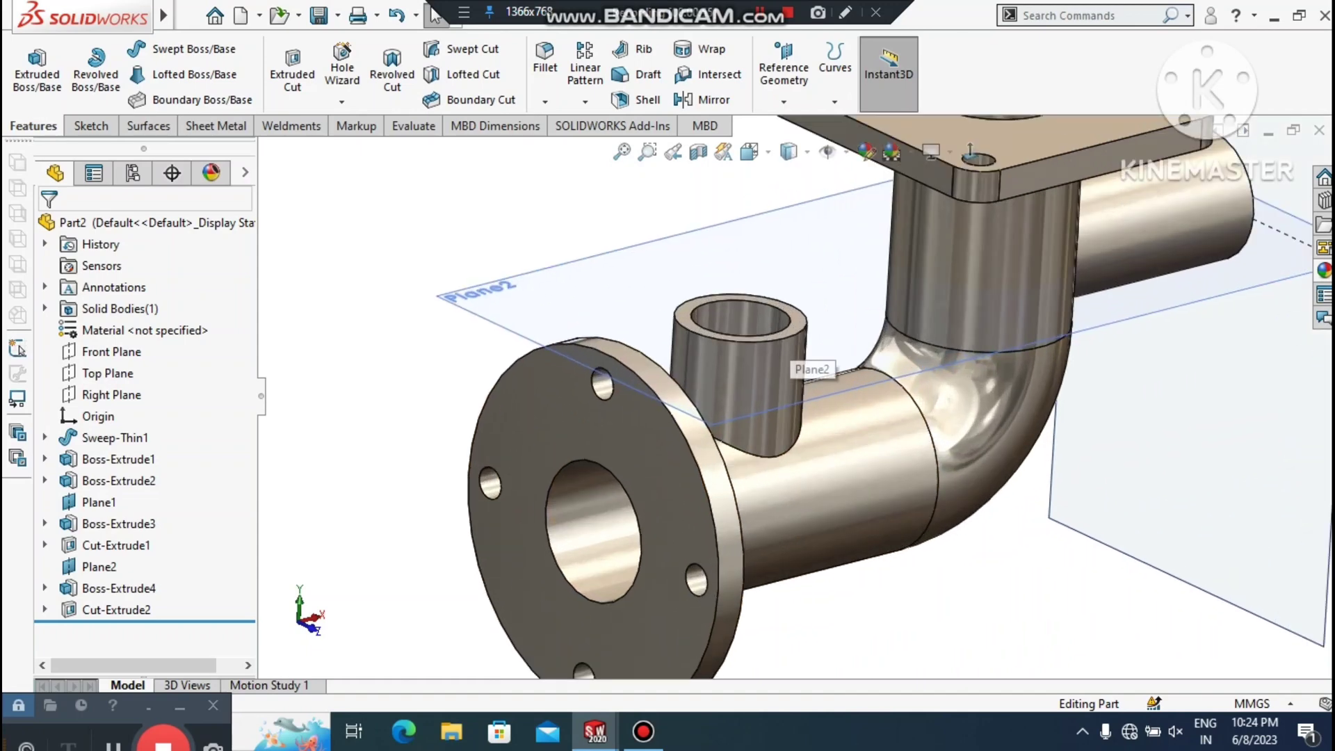
{"action": "right_click", "coordinate": [793, 328]}
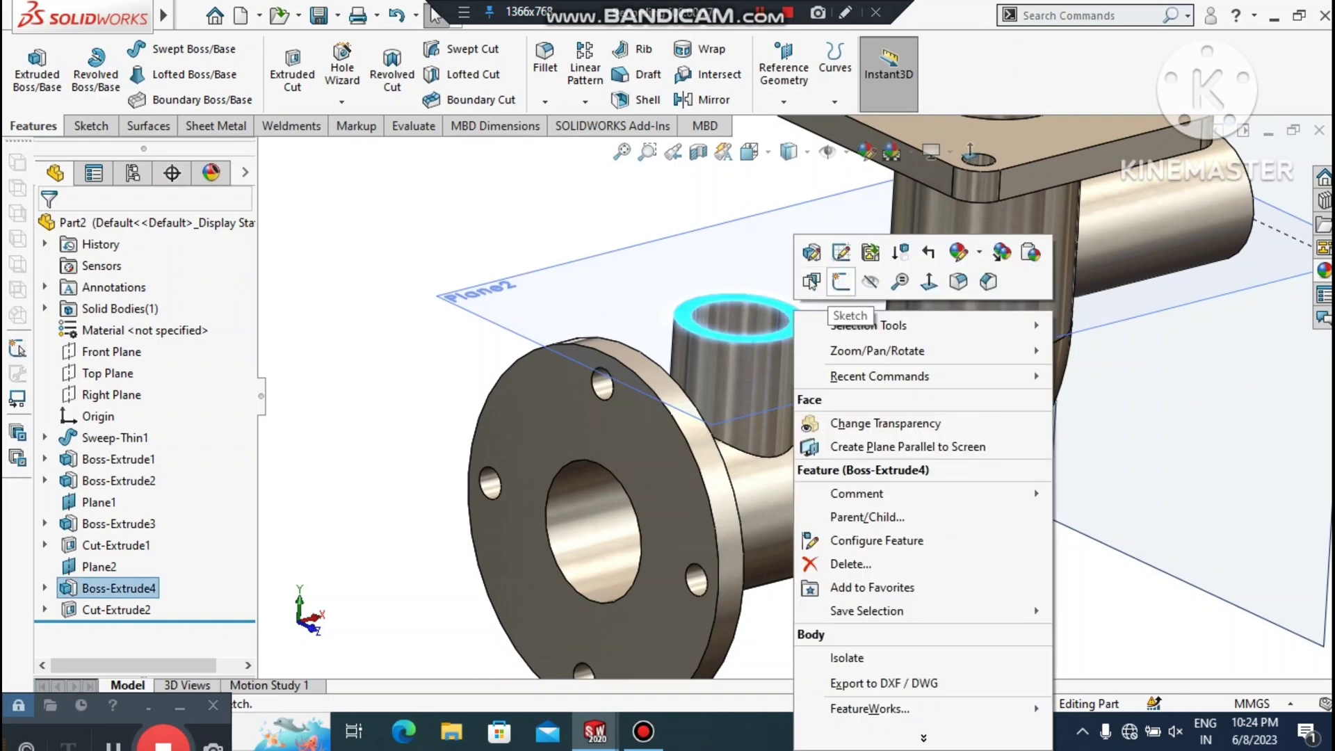
{"action": "left_click", "coordinate": [782, 270]}
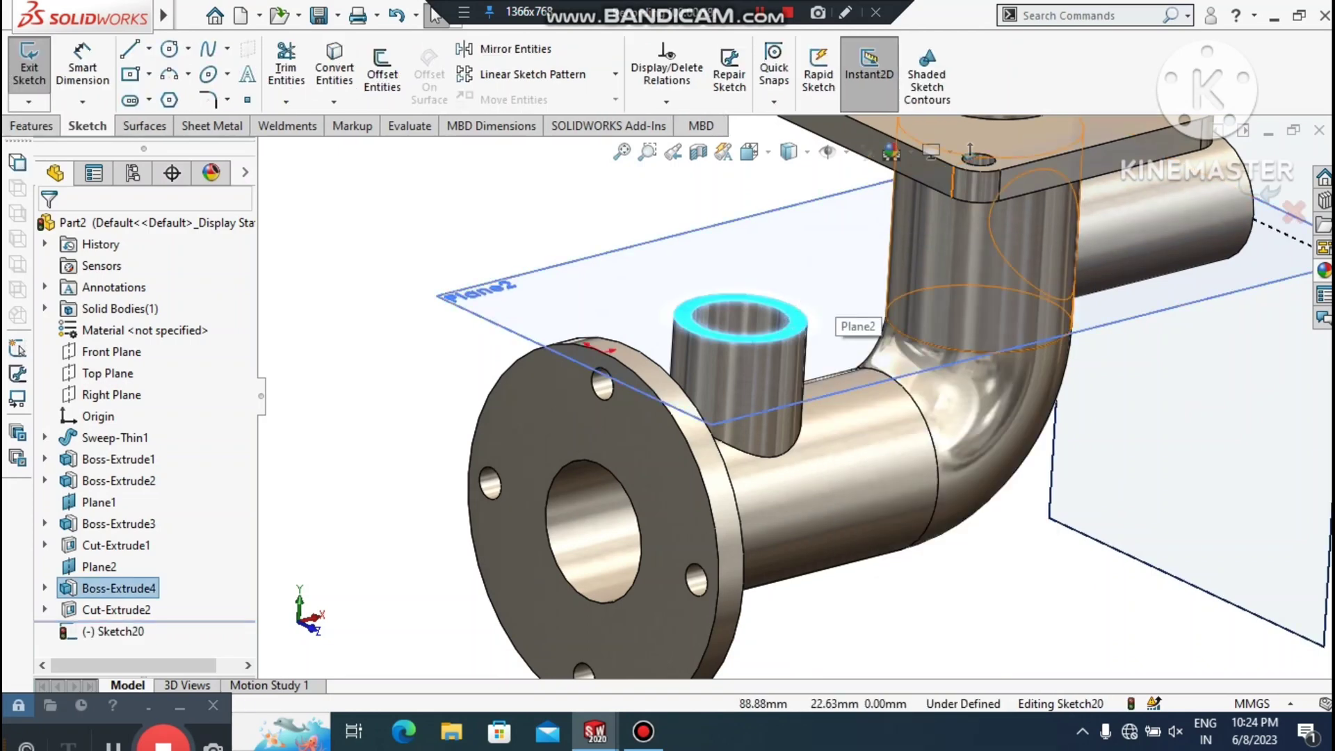
{"action": "left_click", "coordinate": [969, 151]}
{"action": "double_click", "coordinate": [463, 409]}
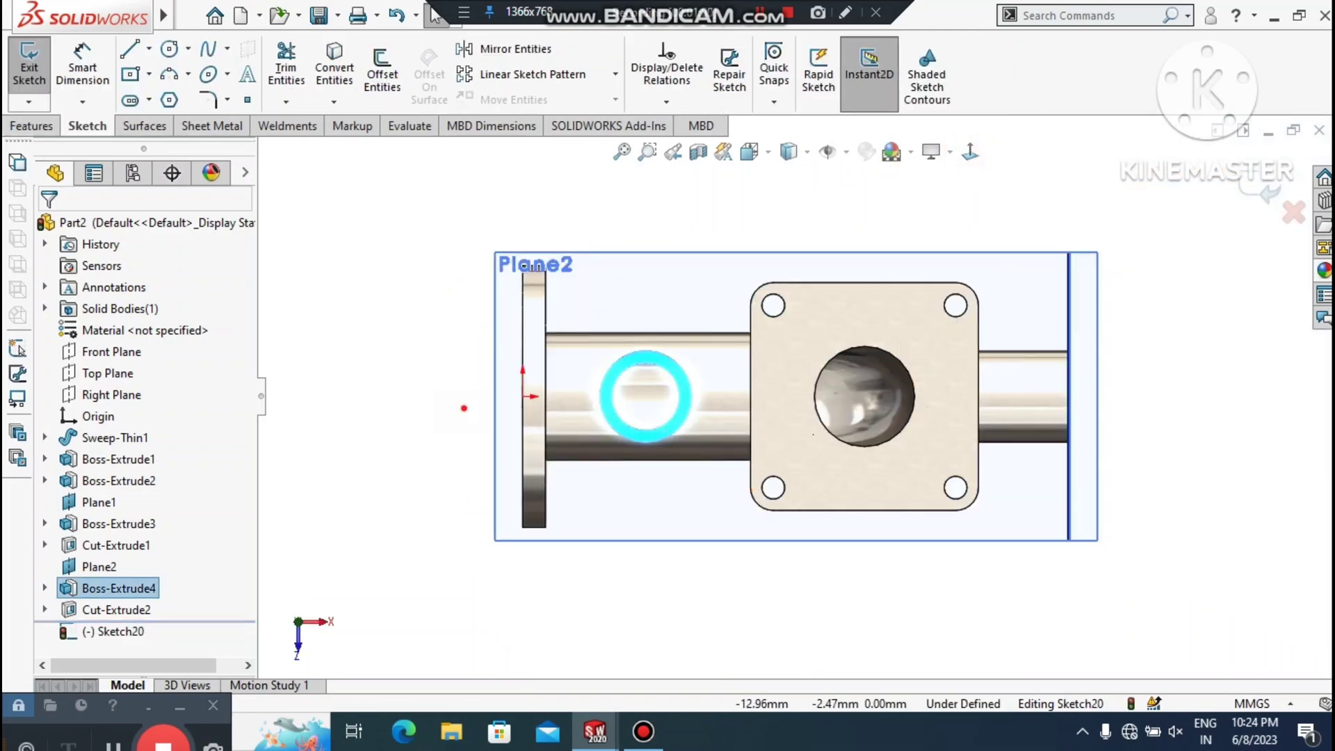
{"action": "scroll", "coordinate": [612, 344], "scroll_direction": "down", "scroll_amount": 1}
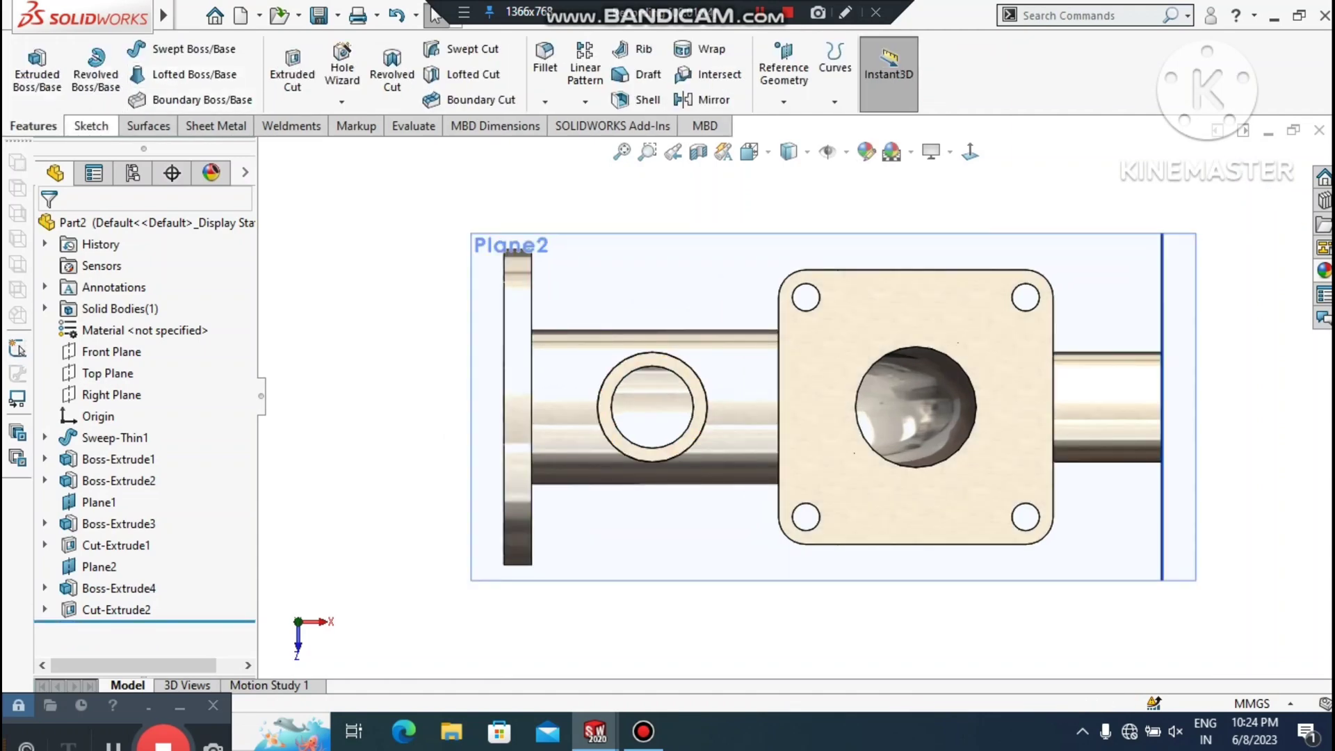
{"action": "left_click", "coordinate": [87, 125]}
{"action": "scroll", "coordinate": [745, 387], "scroll_direction": "down", "scroll_amount": 3}
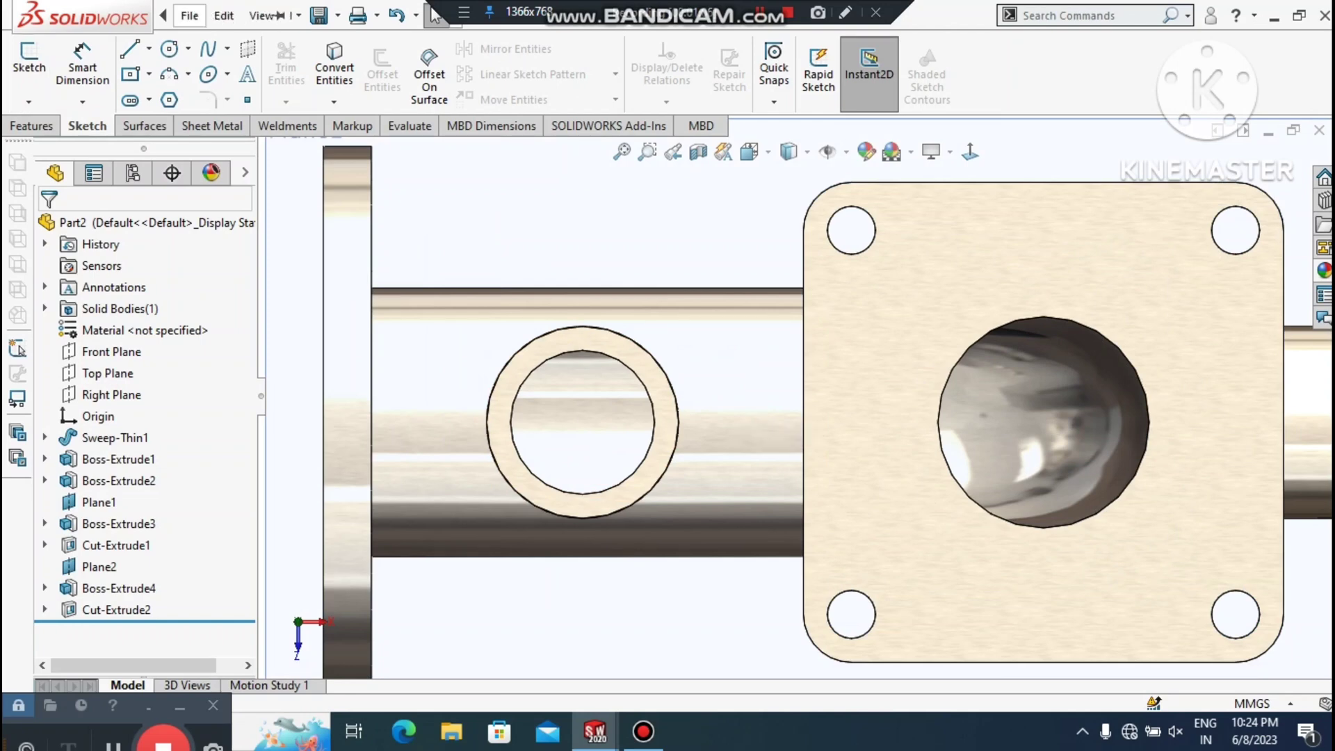
Sketch two concentric circles, about 5.4 mm and 11.4 mm in diameter, on the upright branch's top face plane, between the branch and the square flange
{"action": "left_click", "coordinate": [29, 59]}
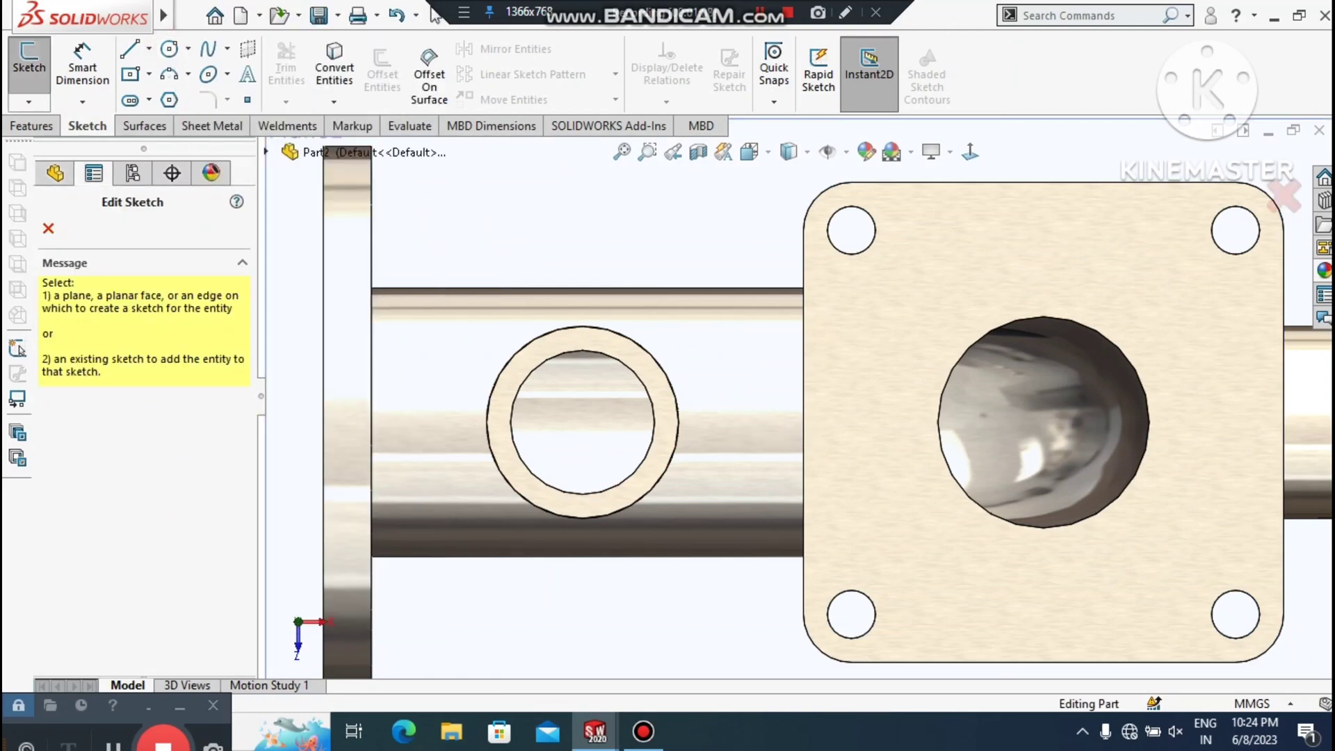
{"action": "left_click", "coordinate": [498, 410]}
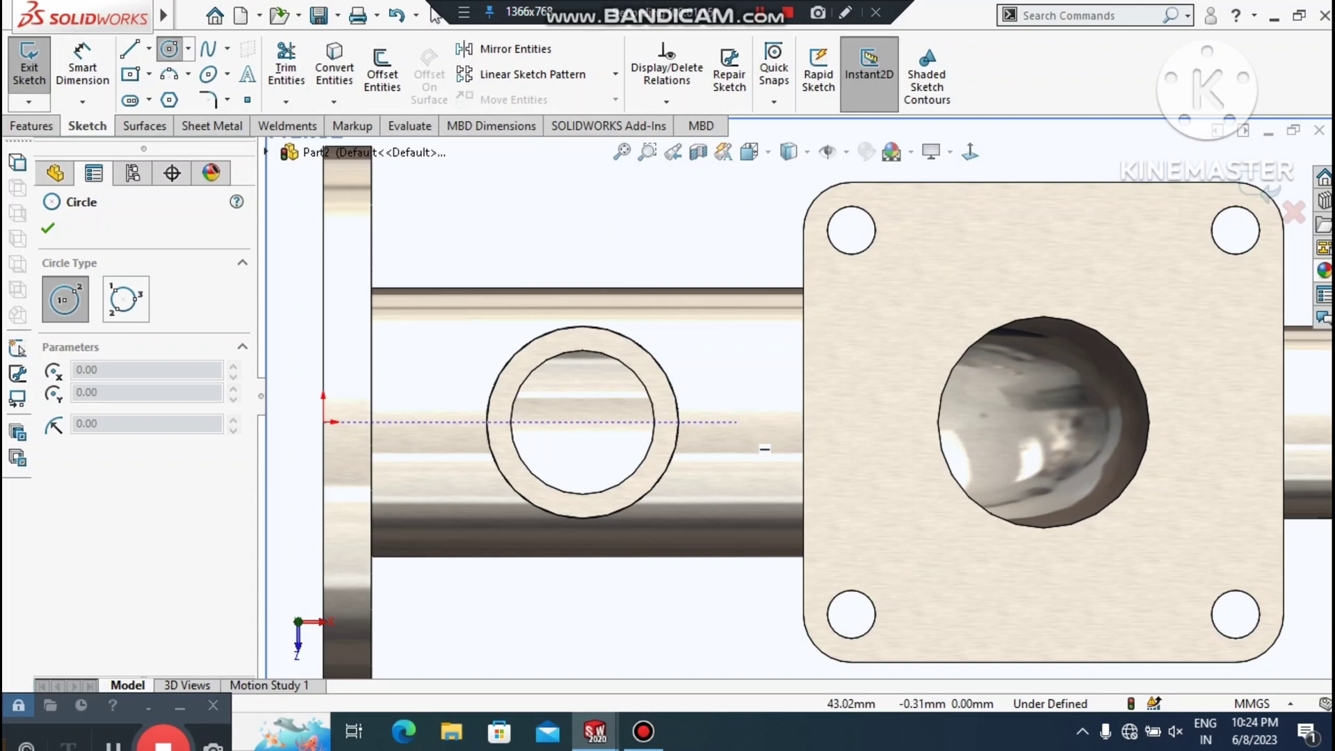
{"action": "left_click", "coordinate": [746, 422]}
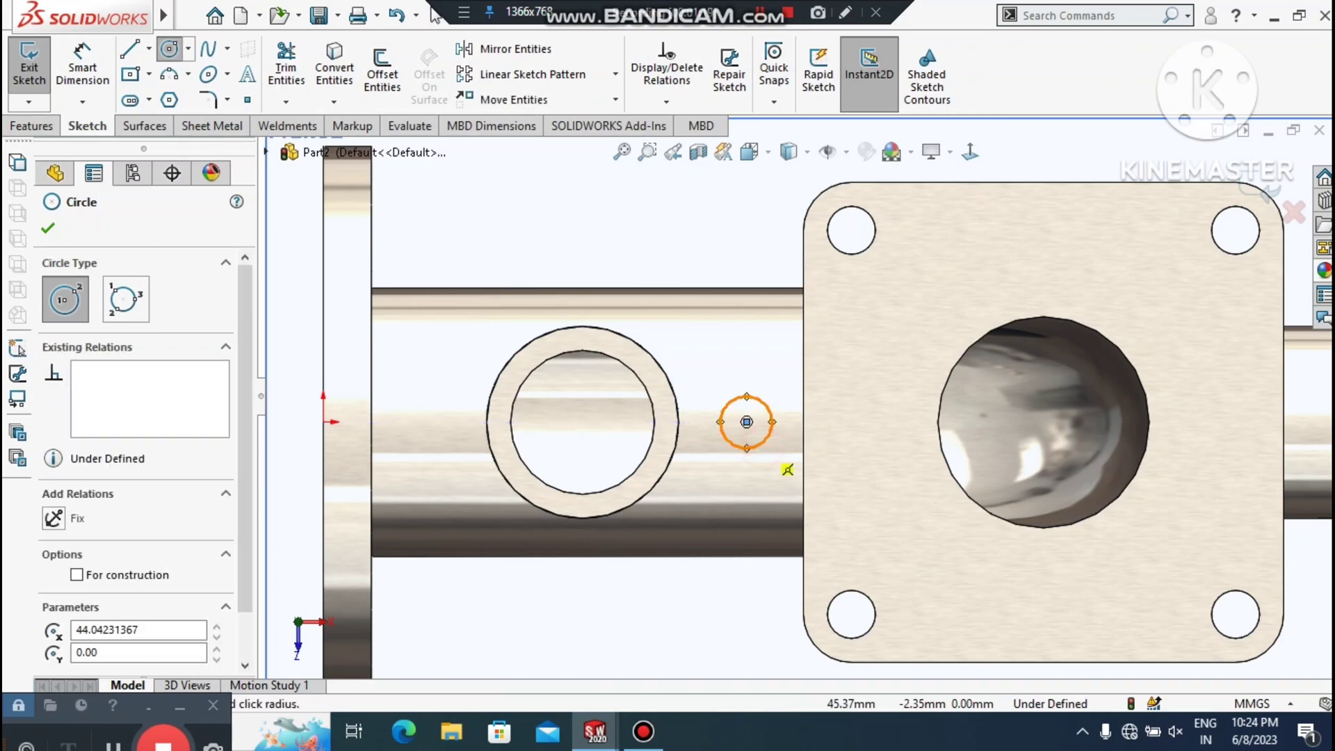
{"action": "left_click", "coordinate": [772, 431]}
{"action": "left_click", "coordinate": [746, 422]}
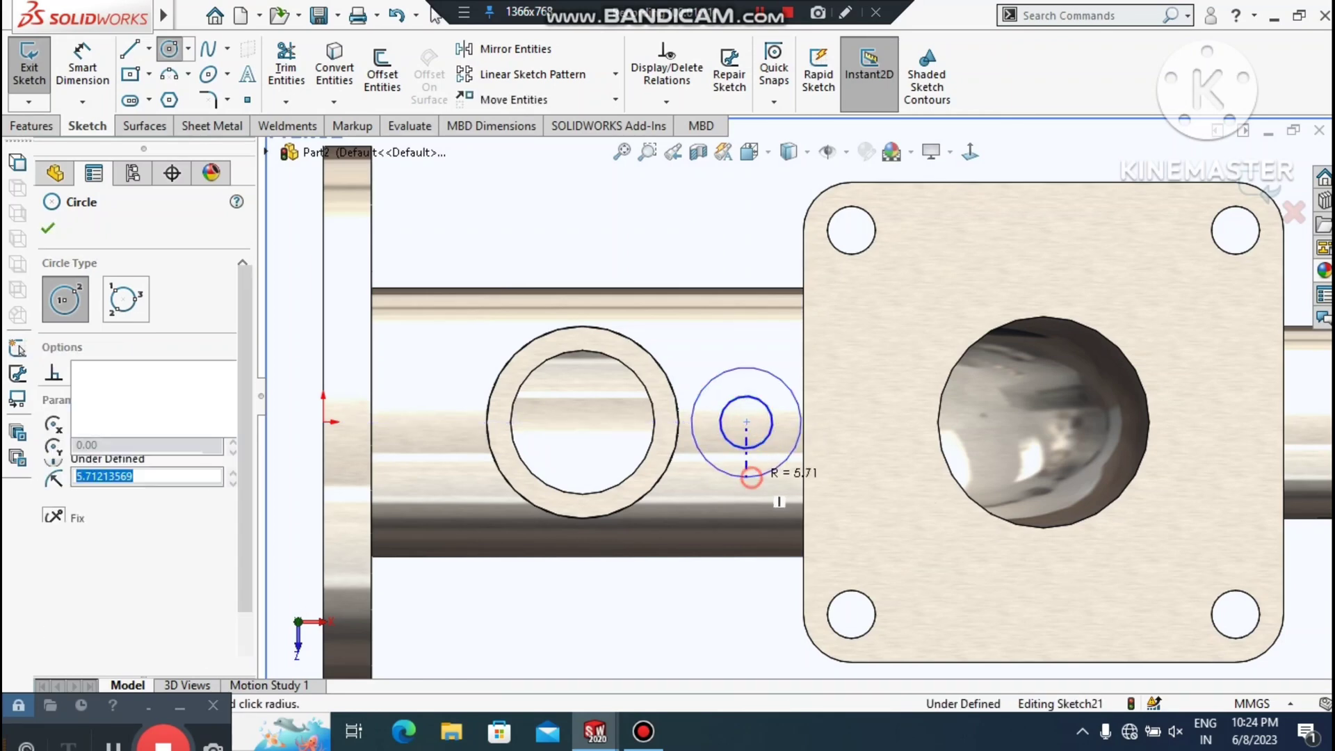
Dimension the outer of the two small concentric circles to a diameter of 10 mm and the inner one to 5 mm
{"action": "left_click", "coordinate": [82, 67]}
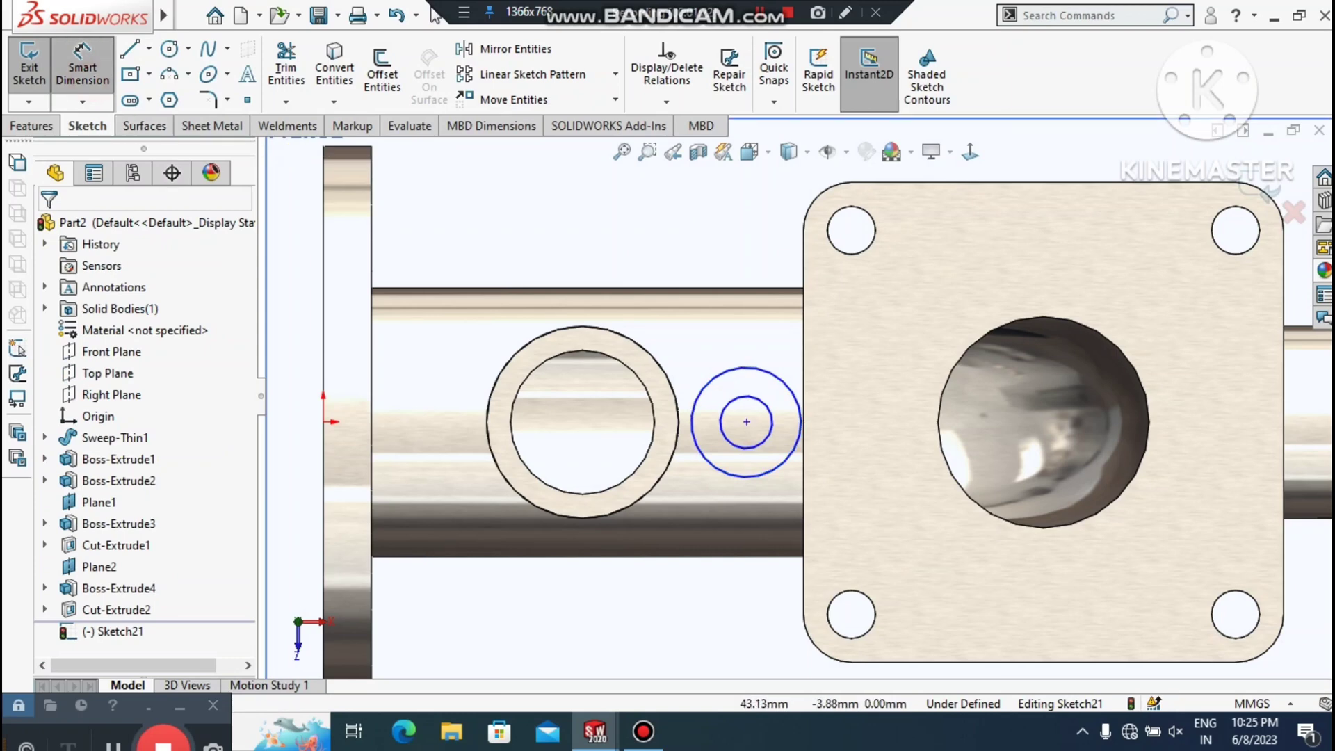
{"action": "left_click", "coordinate": [711, 466]}
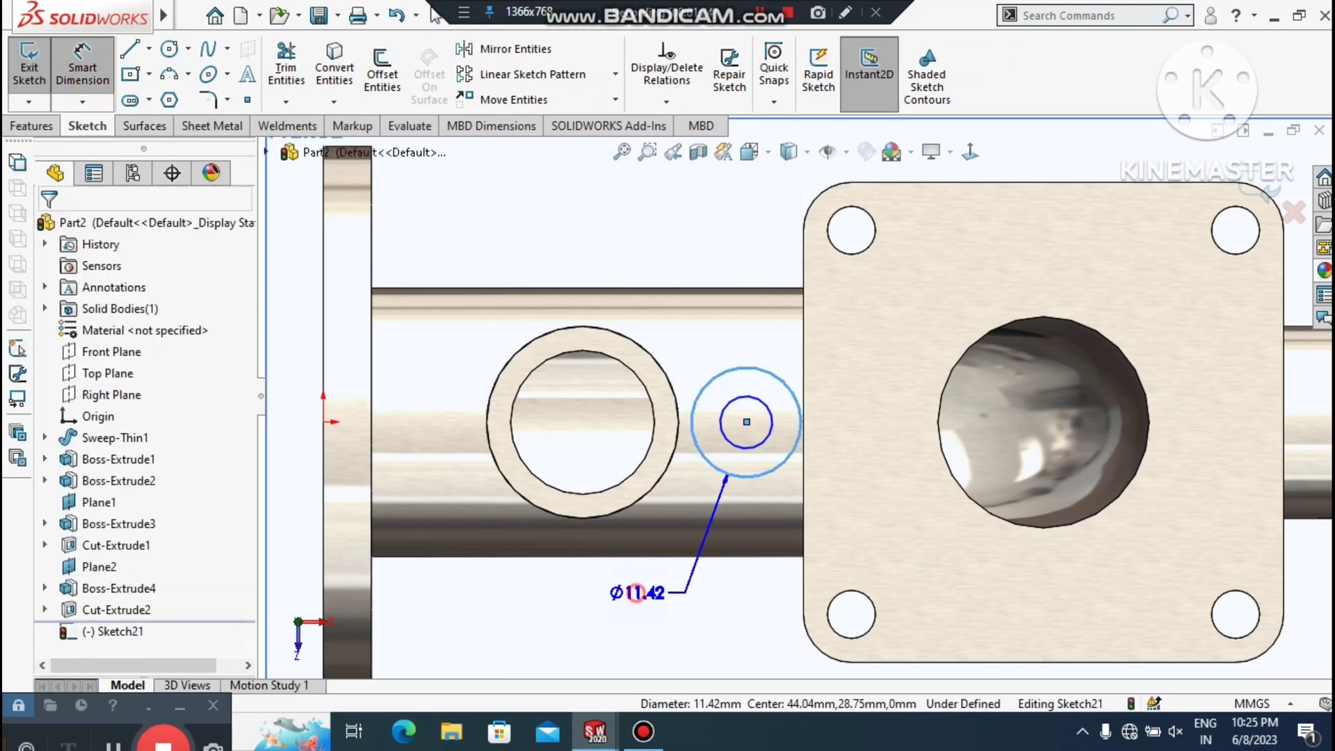
{"action": "left_click", "coordinate": [684, 592]}
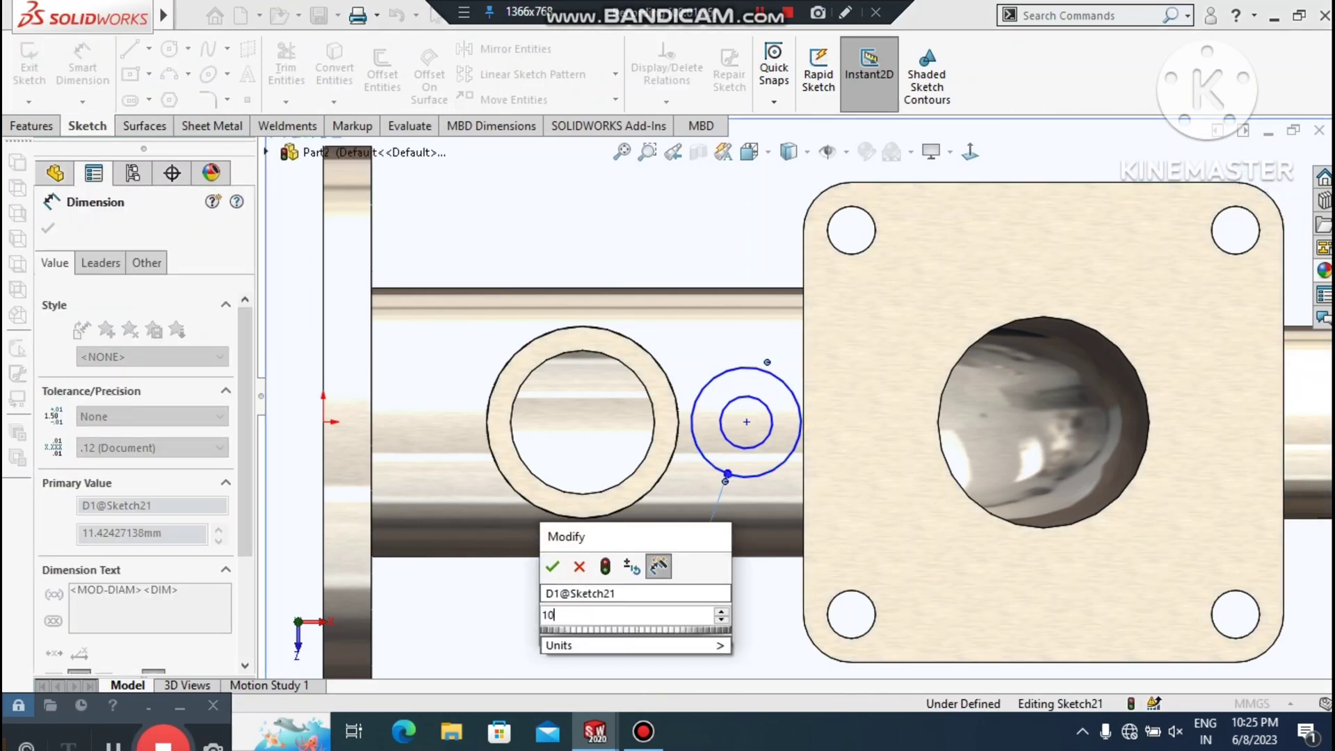
{"action": "key", "text": "Return"}
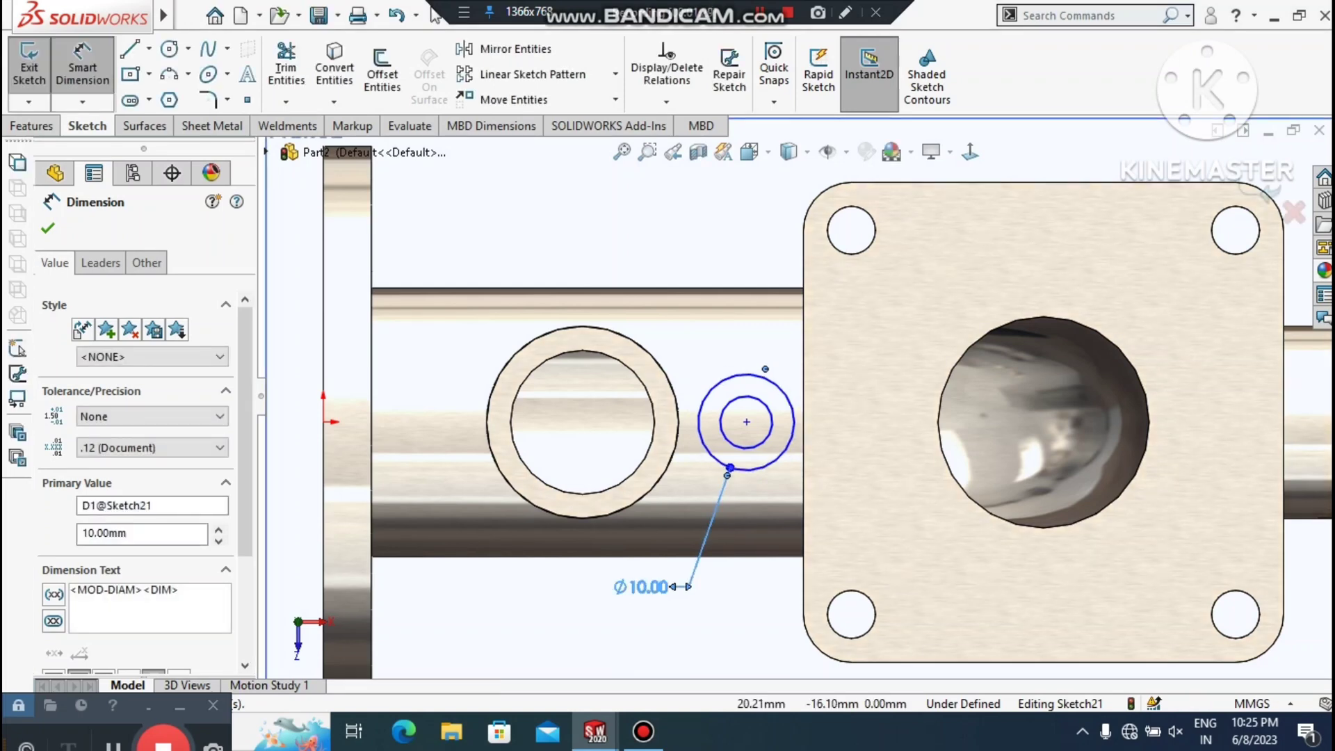
{"action": "key", "text": "Escape"}
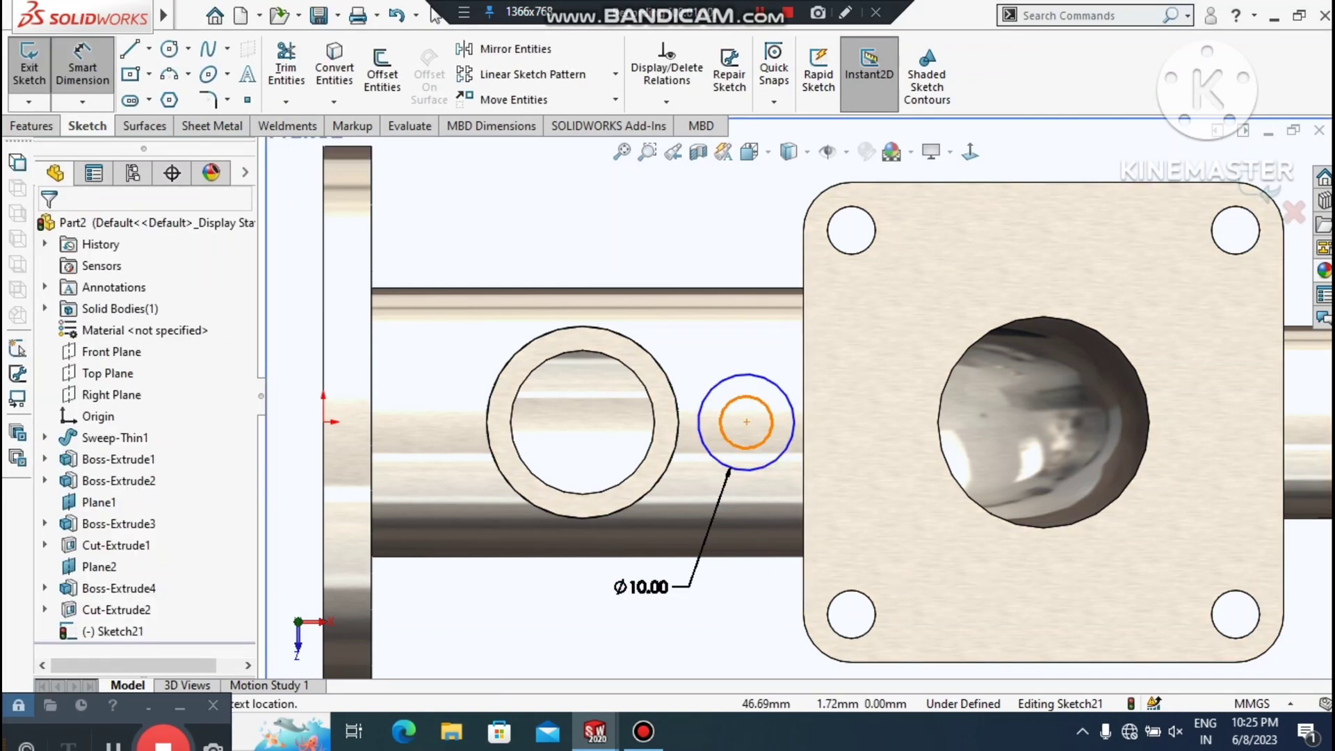
{"action": "left_click", "coordinate": [769, 406]}
{"action": "left_click", "coordinate": [894, 388]}
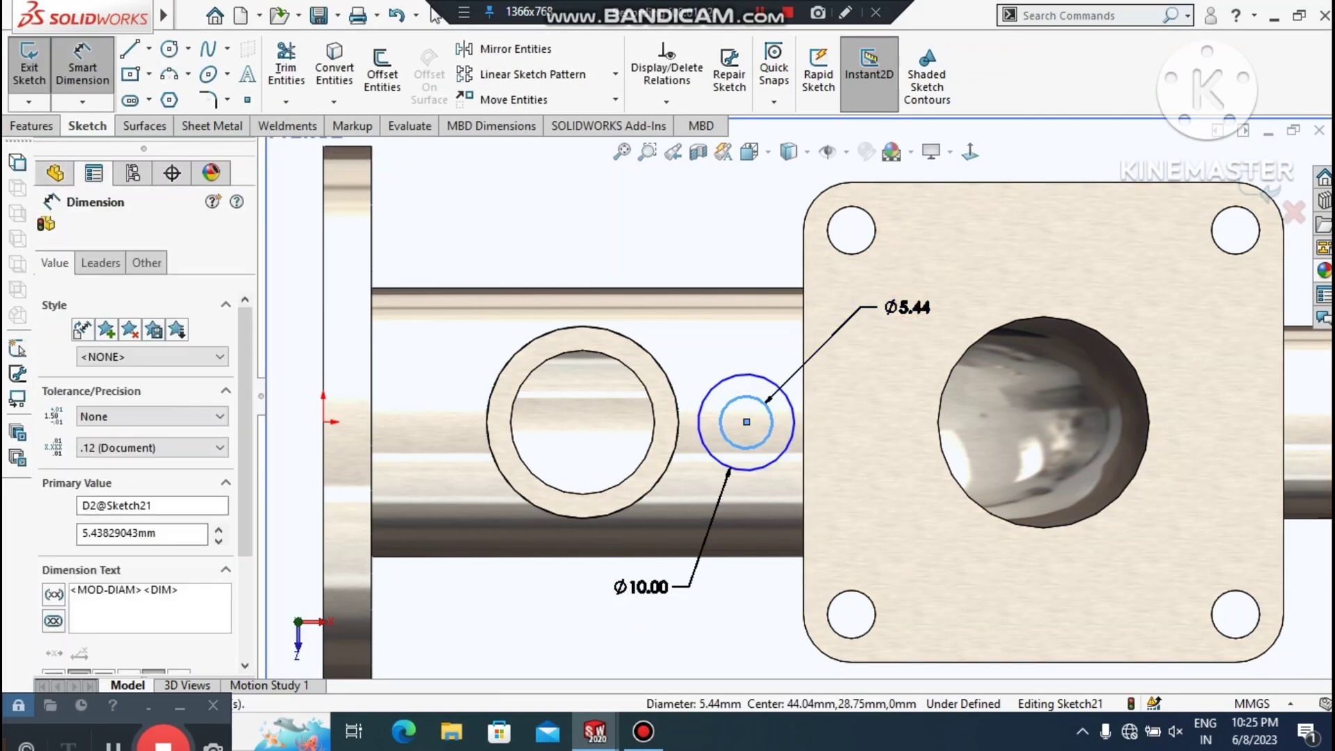
{"action": "type", "text": "5"}
{"action": "key", "text": "Return"}
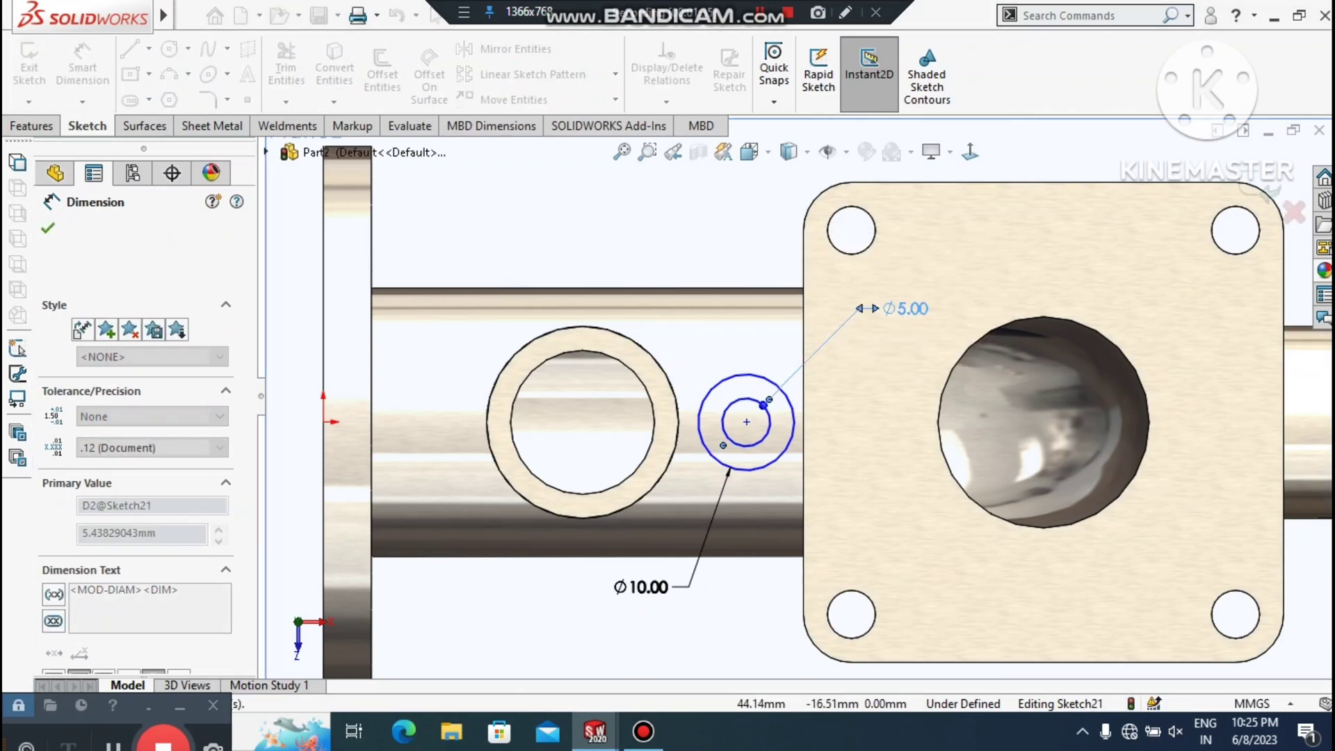
{"action": "left_click", "coordinate": [748, 604]}
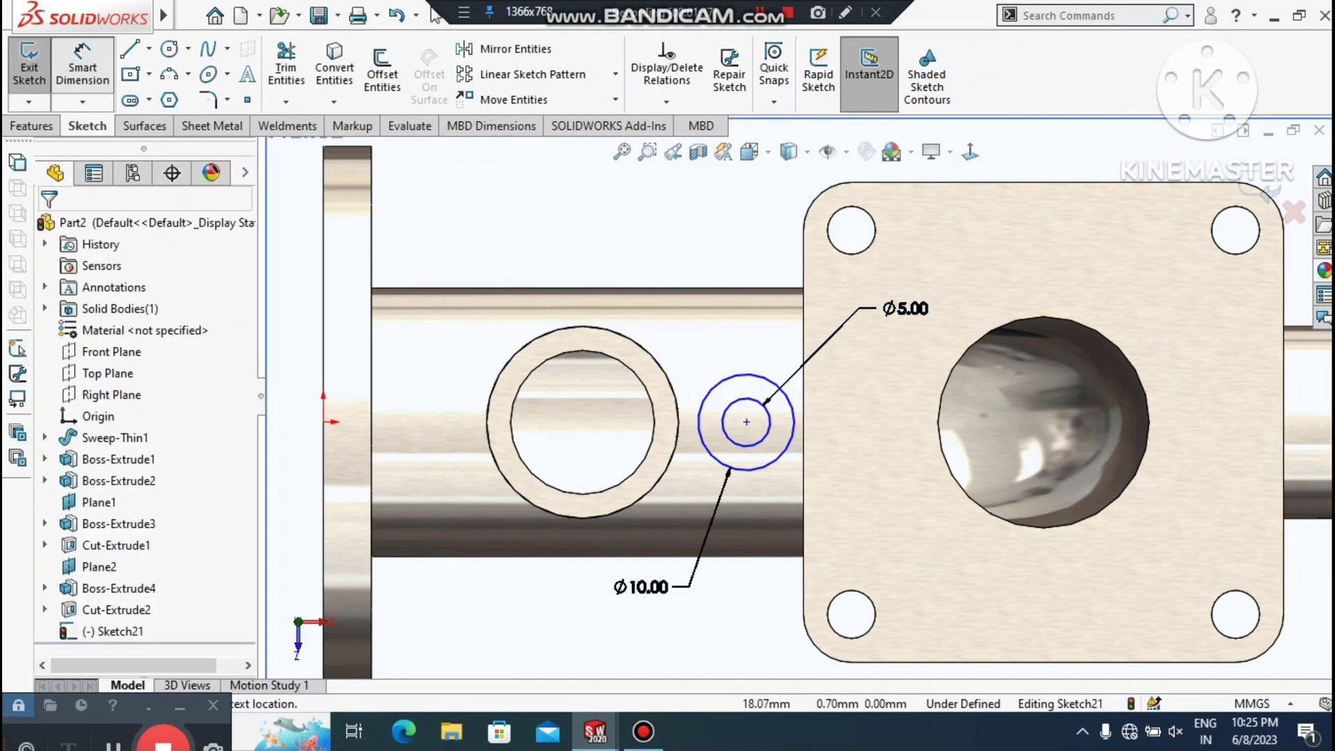
Dimension the distance between the upright branch's centre and the small concentric circles' centre to 14 mm
{"action": "left_click", "coordinate": [746, 422]}
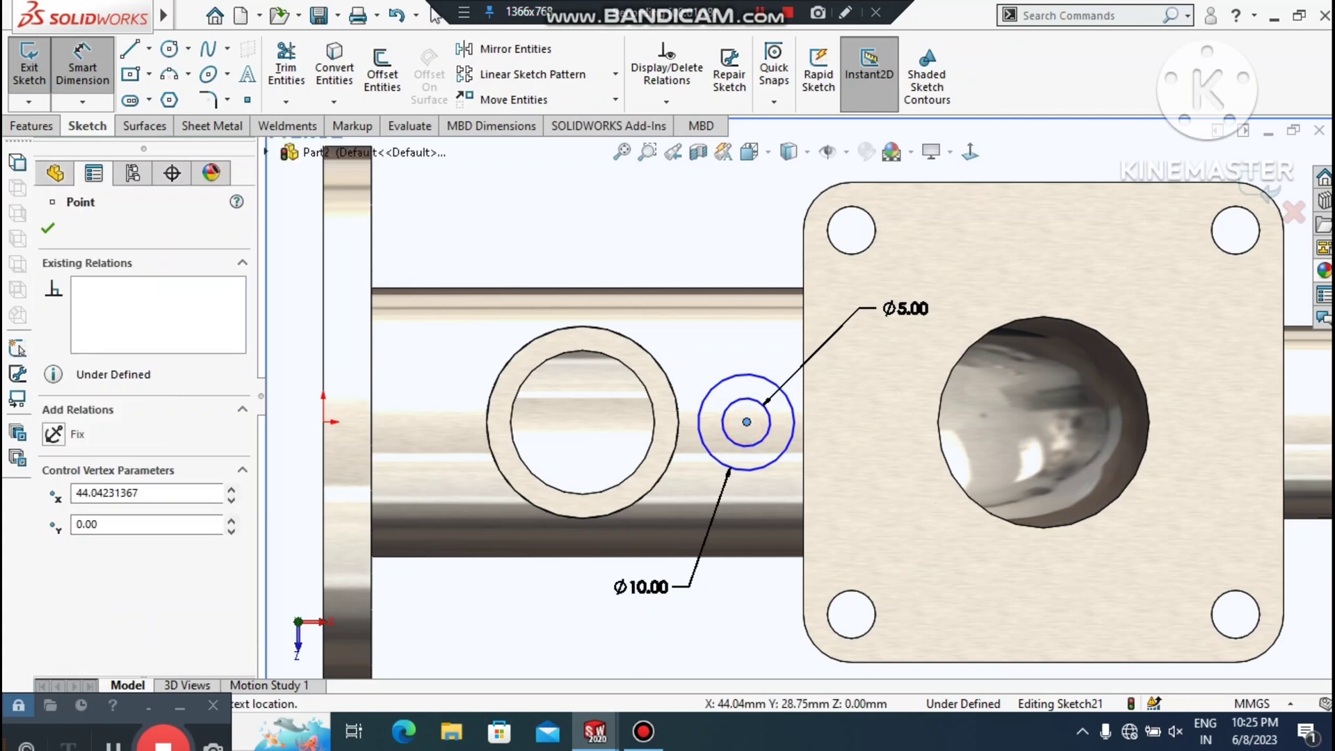
{"action": "left_click", "coordinate": [647, 390]}
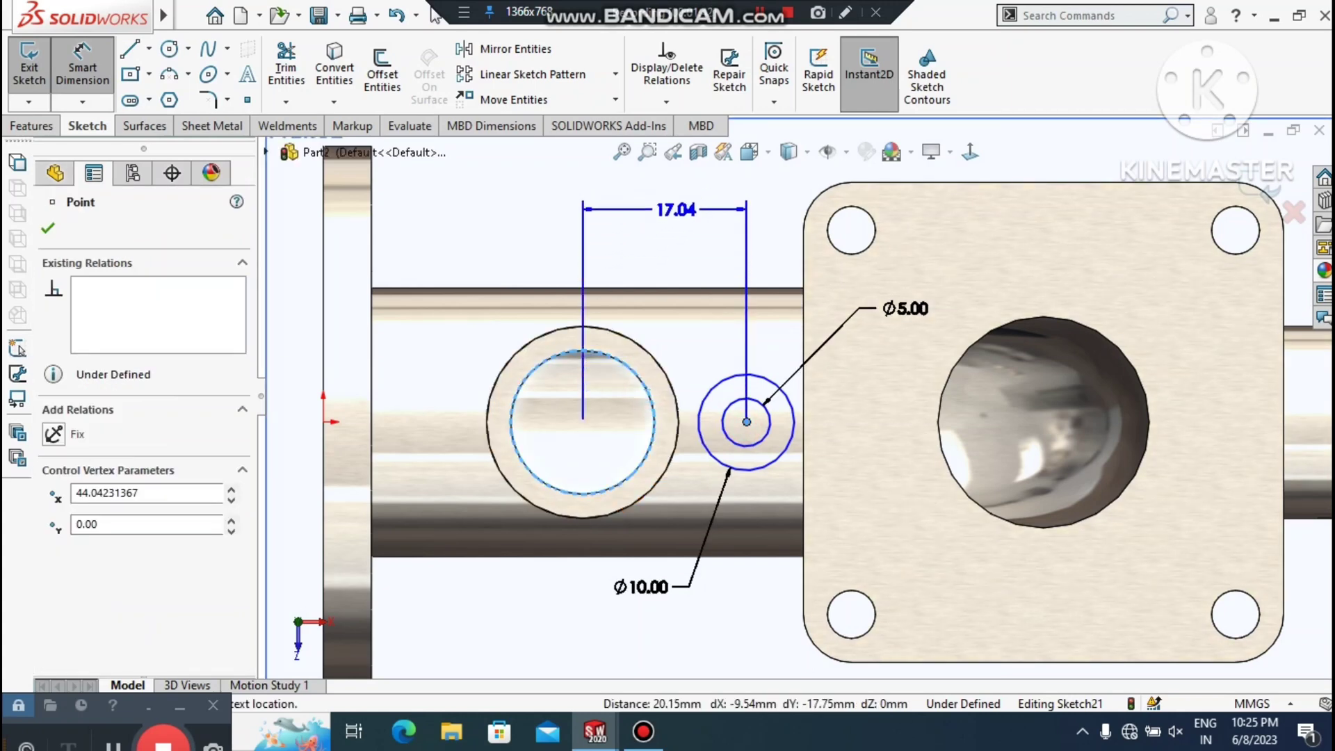
{"action": "left_click", "coordinate": [675, 209]}
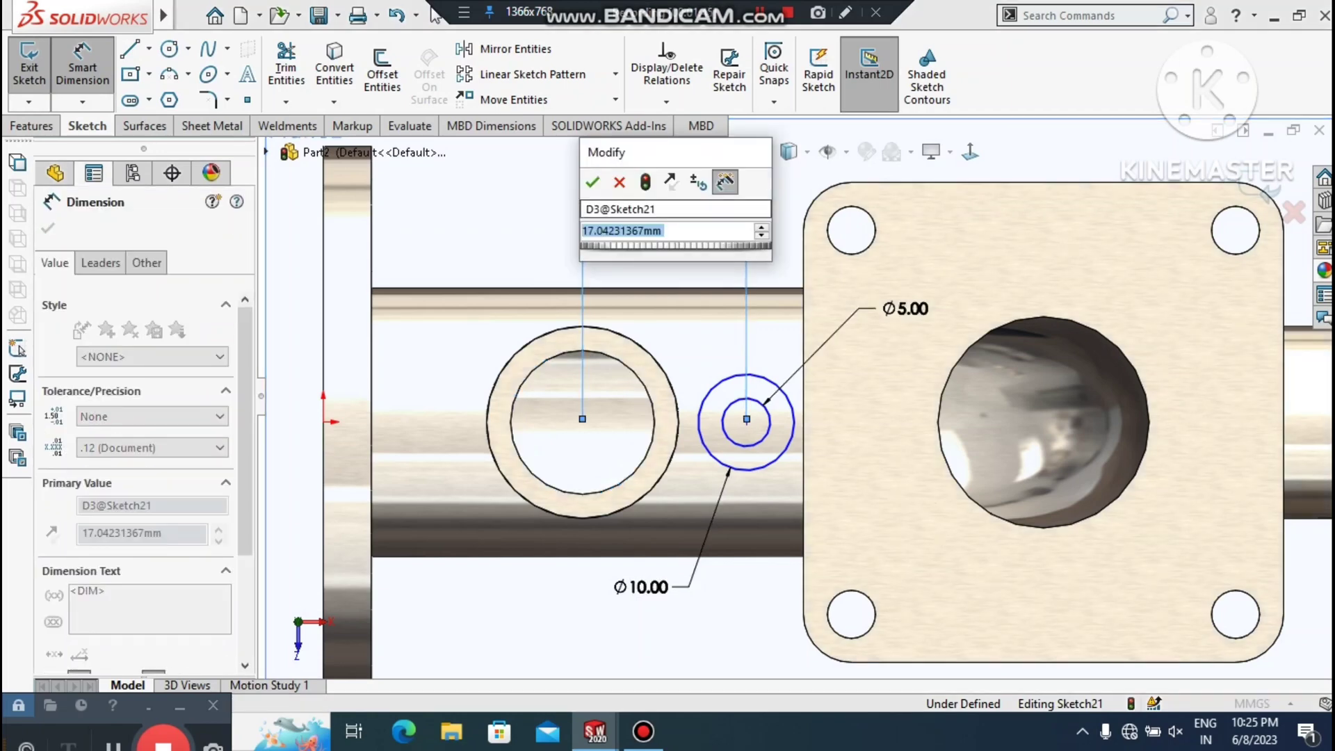
{"action": "type", "text": "16"}
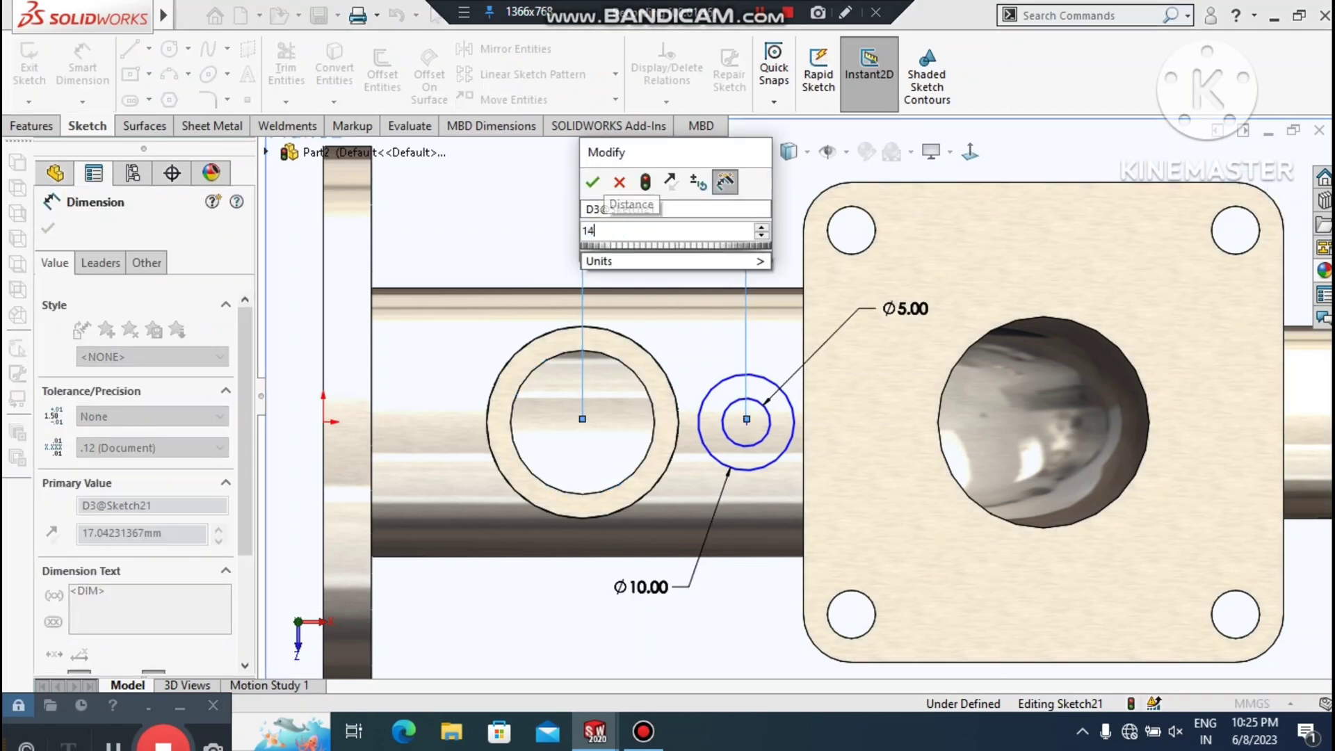
{"action": "key", "text": "Return"}
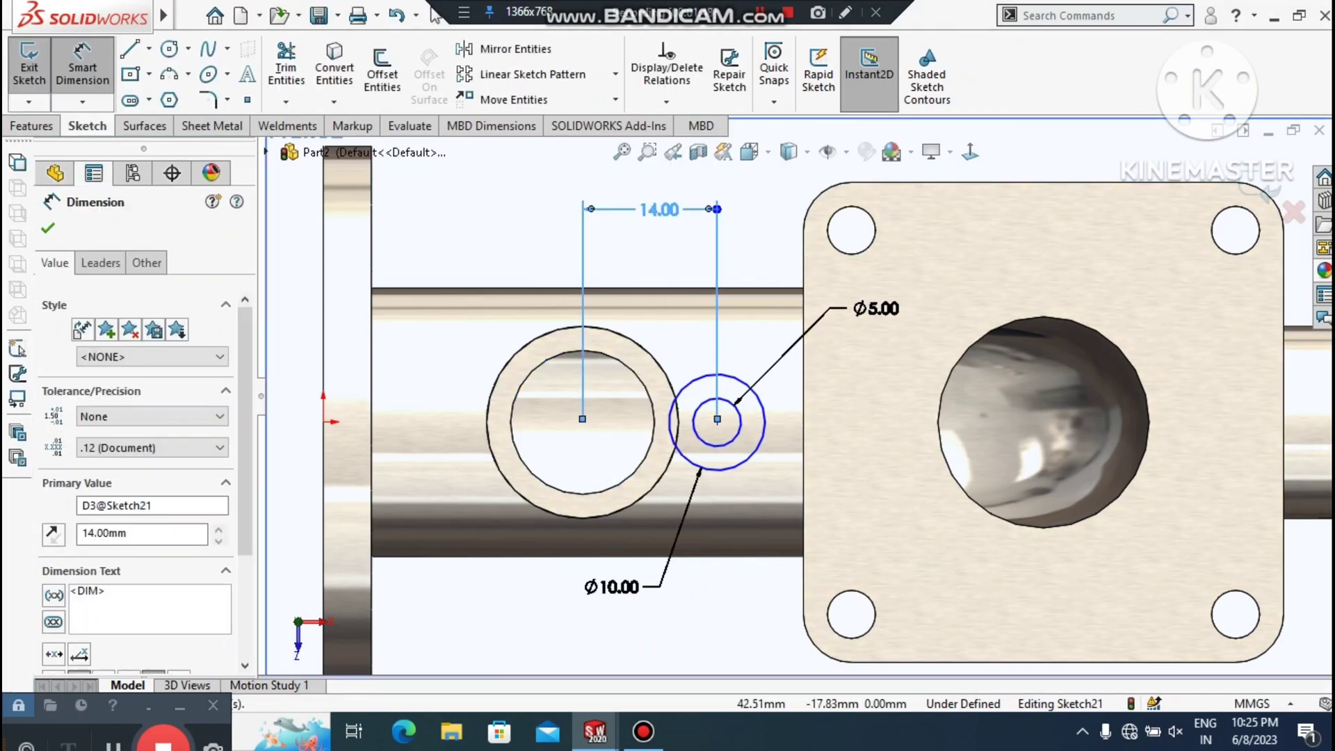
{"action": "scroll", "coordinate": [720, 605], "scroll_direction": "up", "scroll_amount": 1}
{"action": "key", "text": "Escape"}
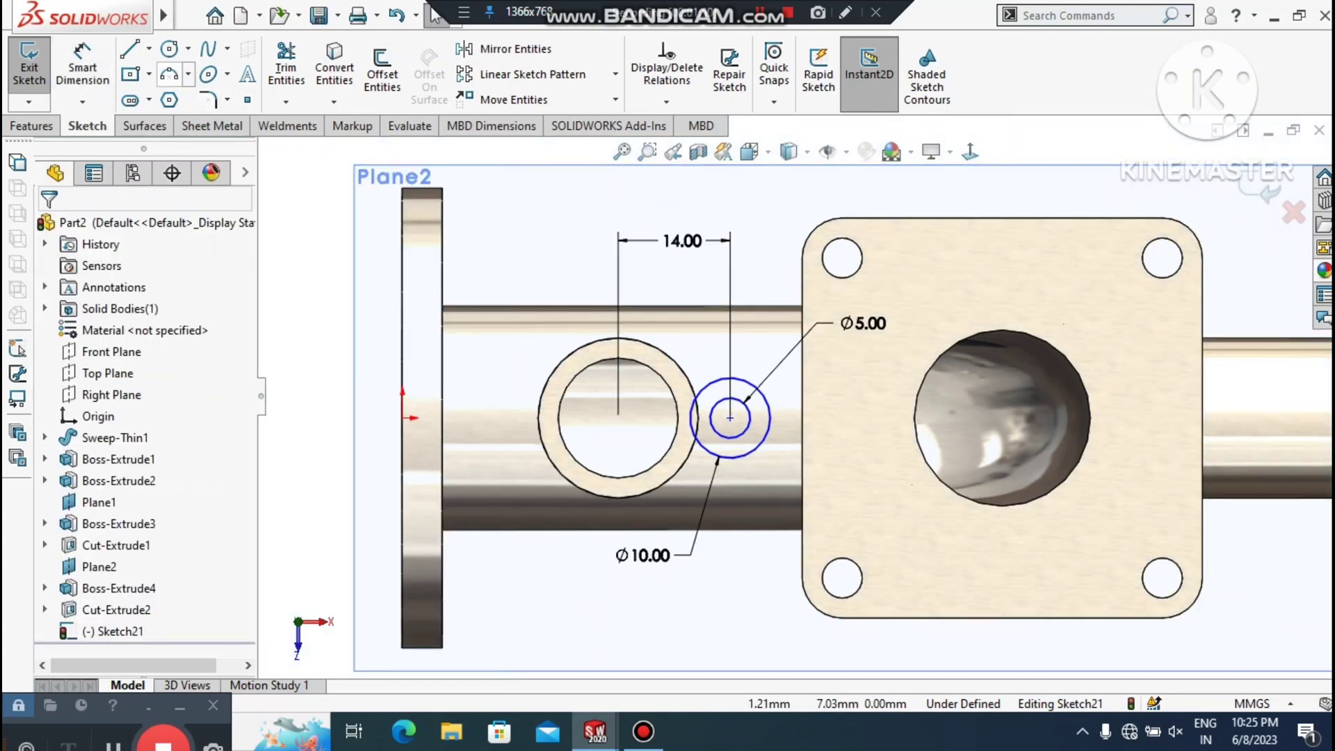
Sketch a vertical centerline about 26 mm long, starting at the upright branch's centre
{"action": "left_click", "coordinate": [148, 49]}
{"action": "left_click", "coordinate": [188, 98]}
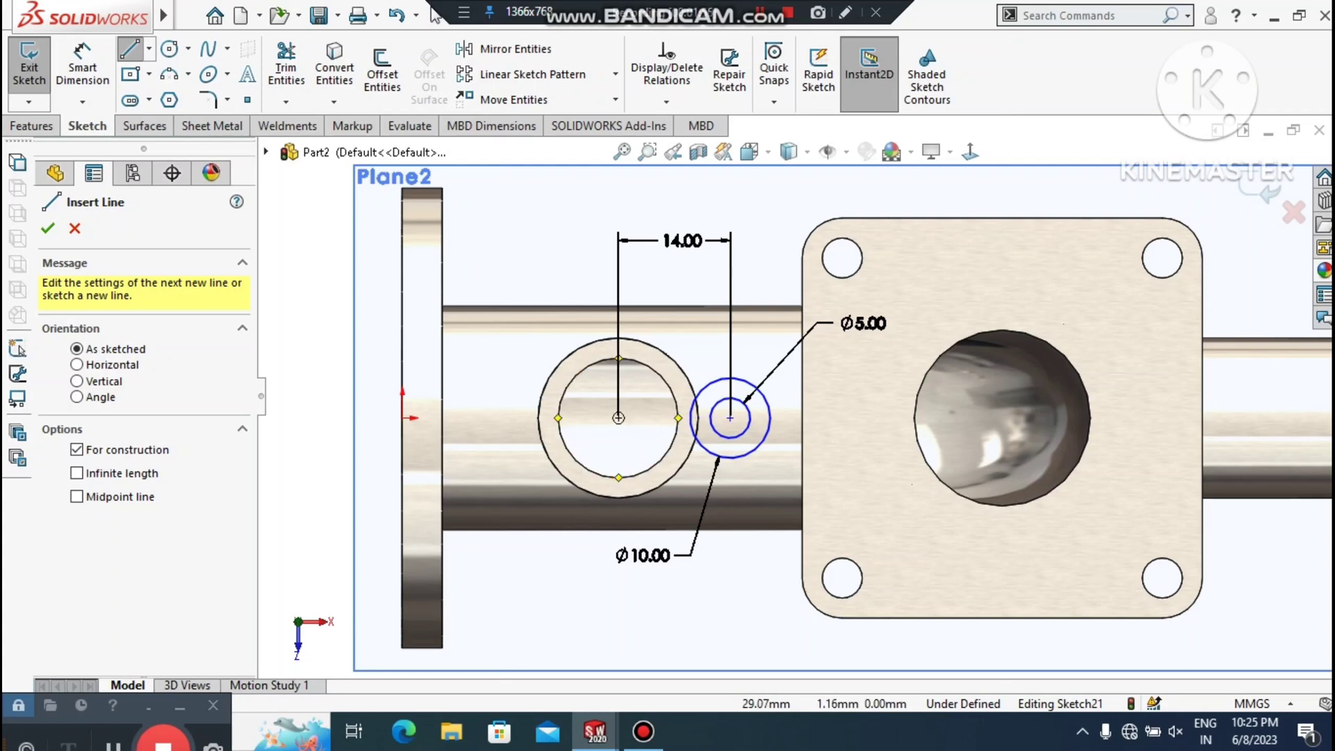
{"action": "left_click", "coordinate": [618, 417]}
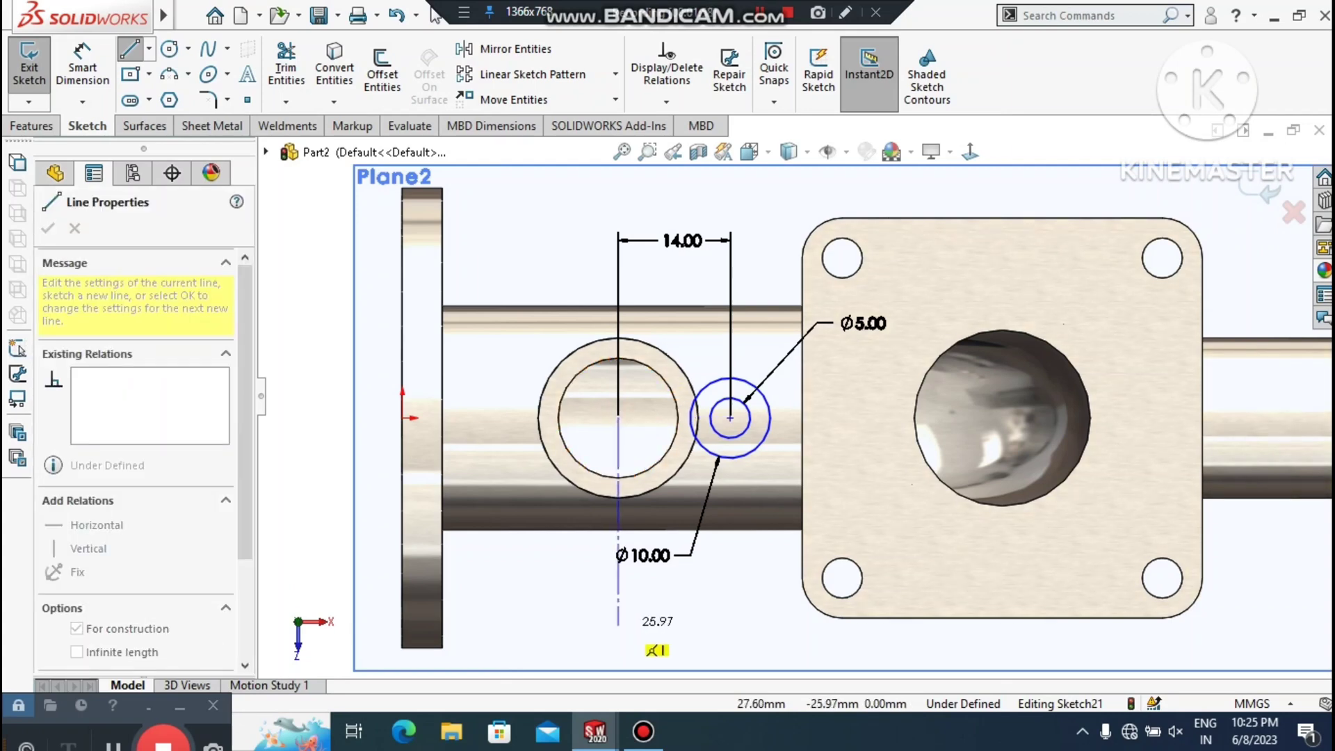
{"action": "left_click", "coordinate": [618, 626]}
{"action": "key", "text": "Escape"}
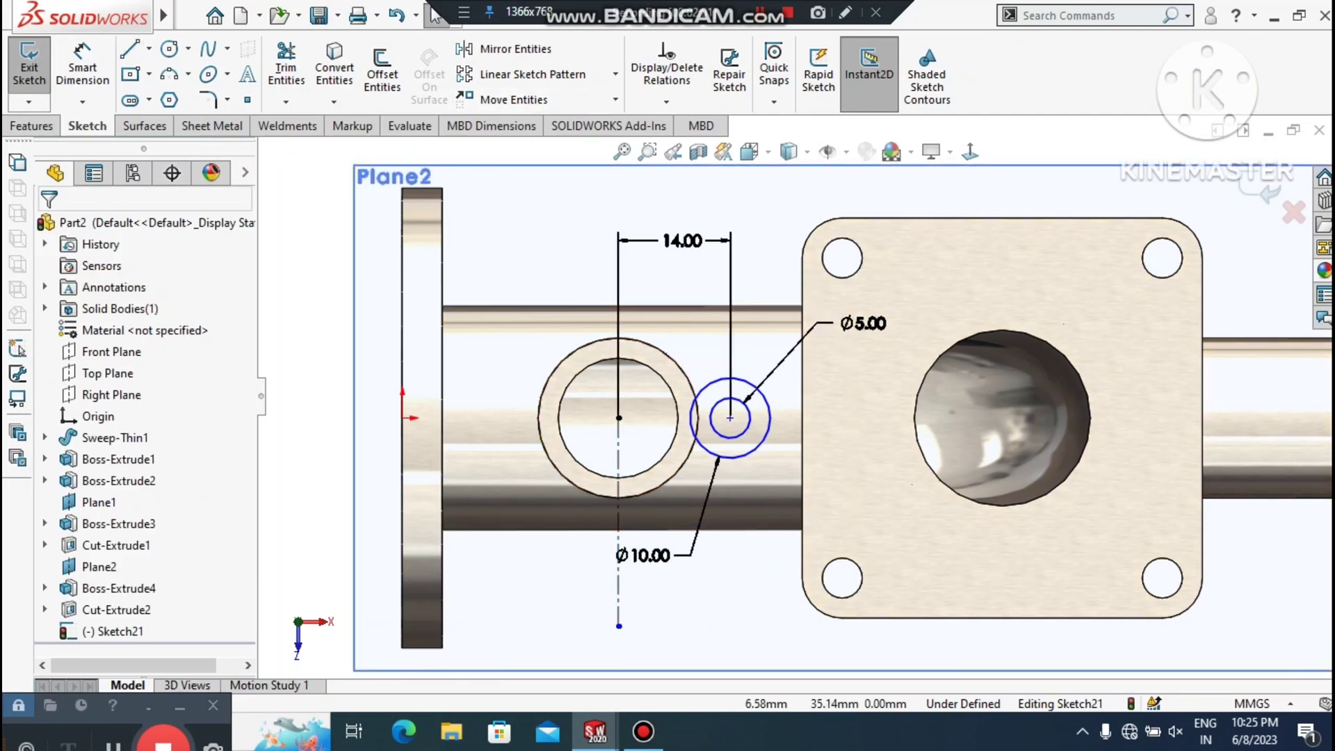
Mirror the 10 mm and 5 mm circles about the vertical centerline, keeping the originals
{"action": "left_click", "coordinate": [502, 49]}
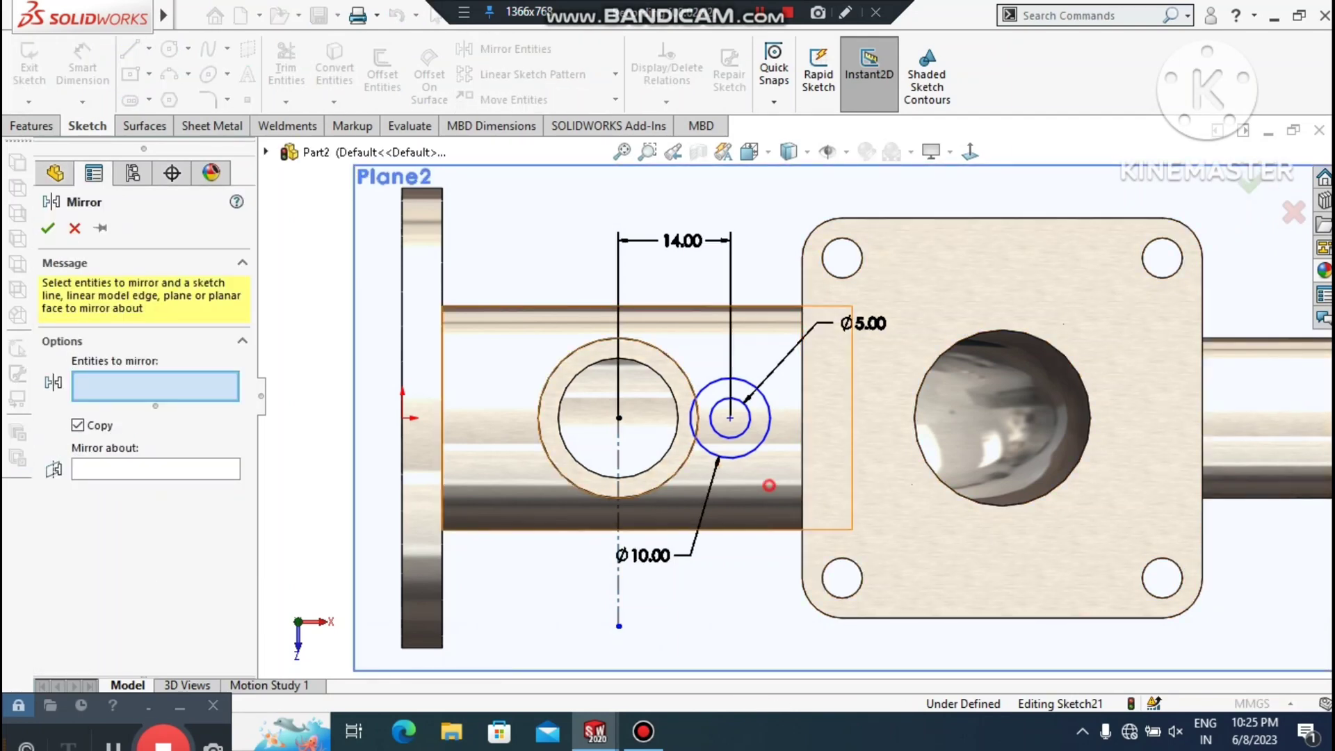
{"action": "left_click_drag", "start_coordinate": [768, 485], "coordinate": [684, 353]}
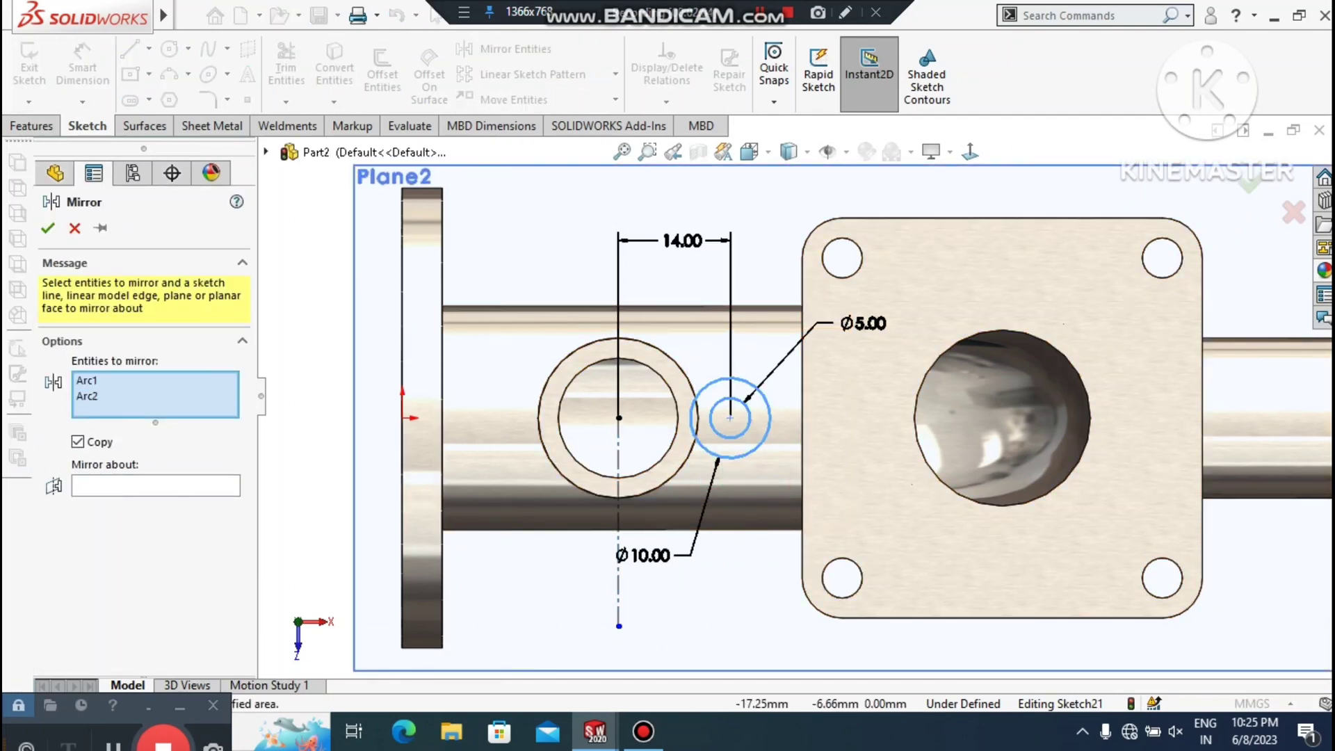
{"action": "left_click", "coordinate": [157, 485]}
{"action": "left_click", "coordinate": [617, 440]}
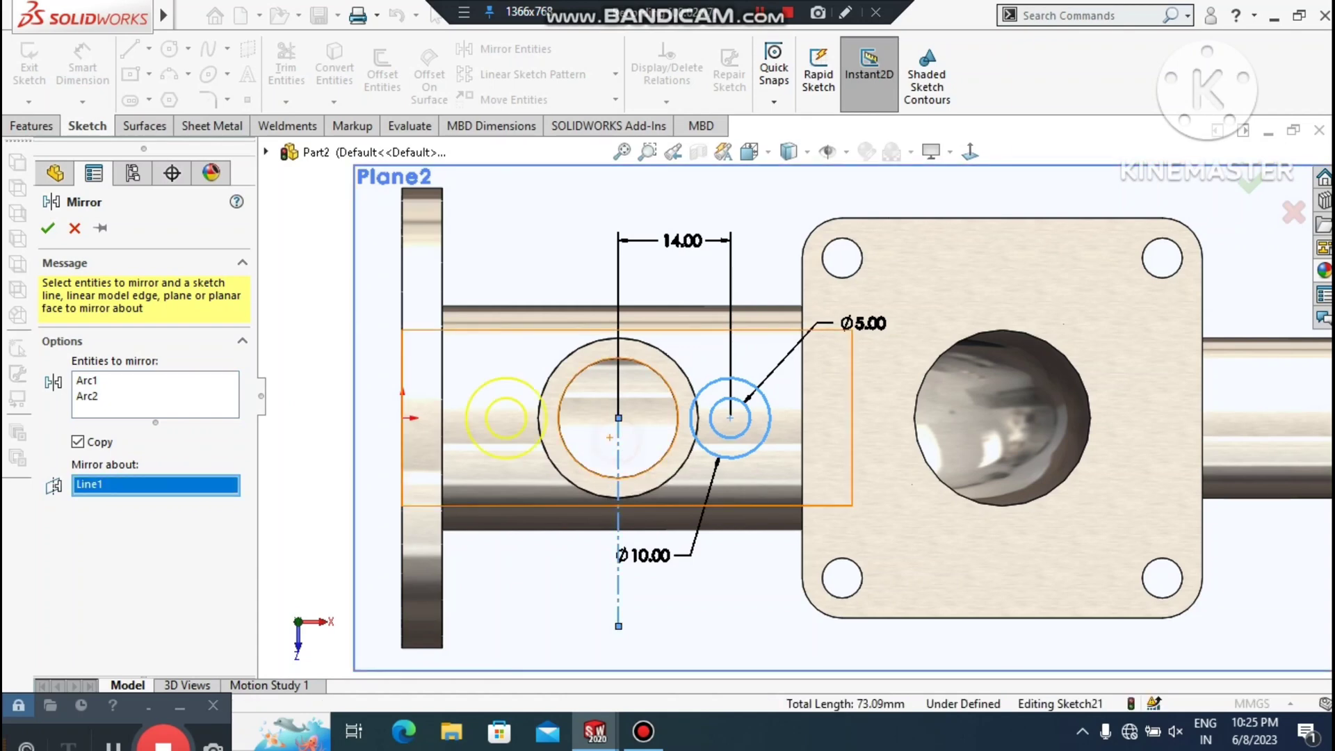
{"action": "left_click", "coordinate": [48, 228]}
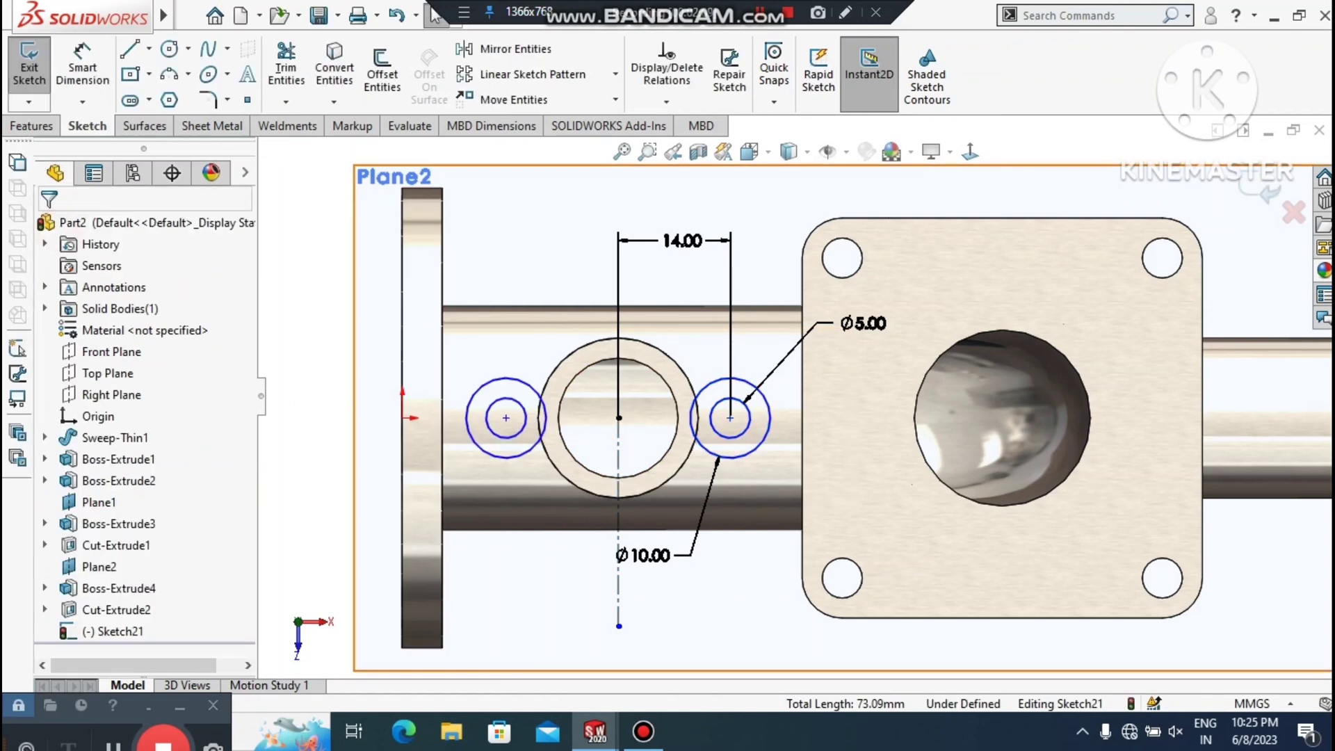
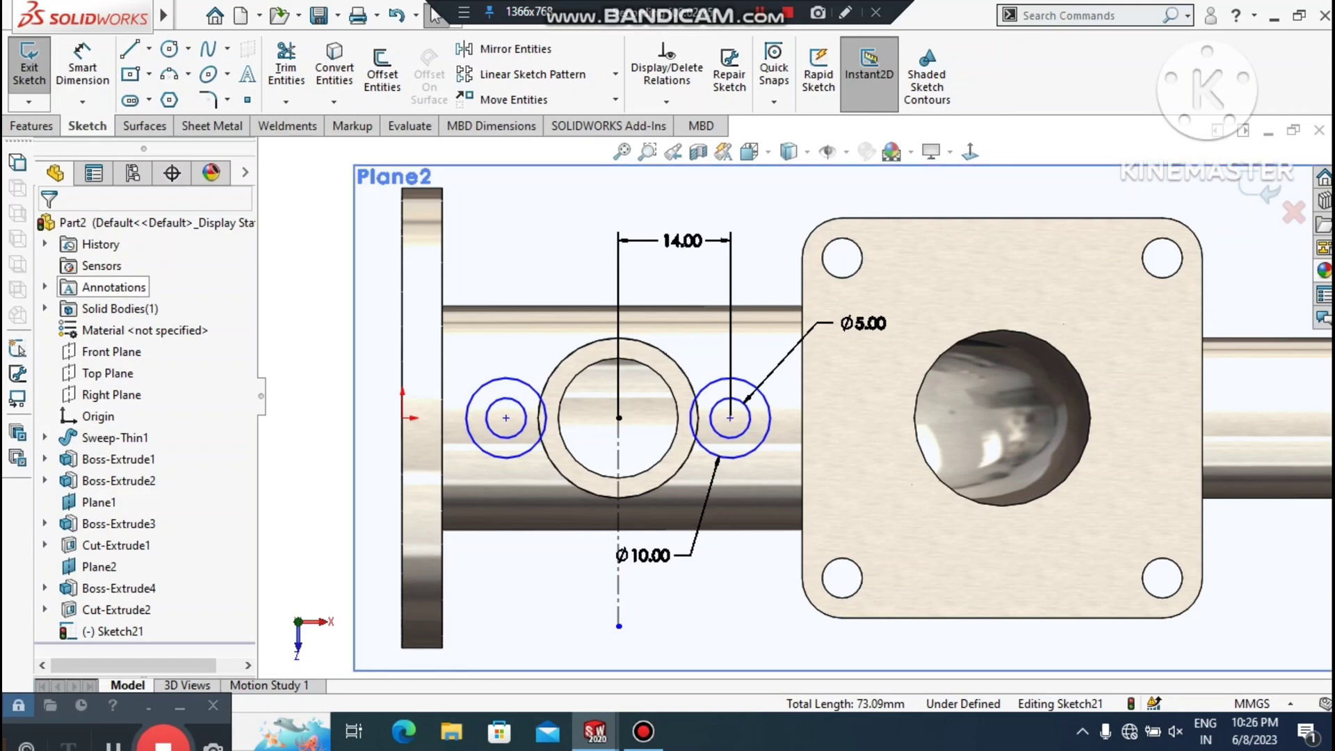
Sketch a circle about 25 mm in diameter around the upright branch, centred on its bore
{"action": "left_click", "coordinate": [169, 49]}
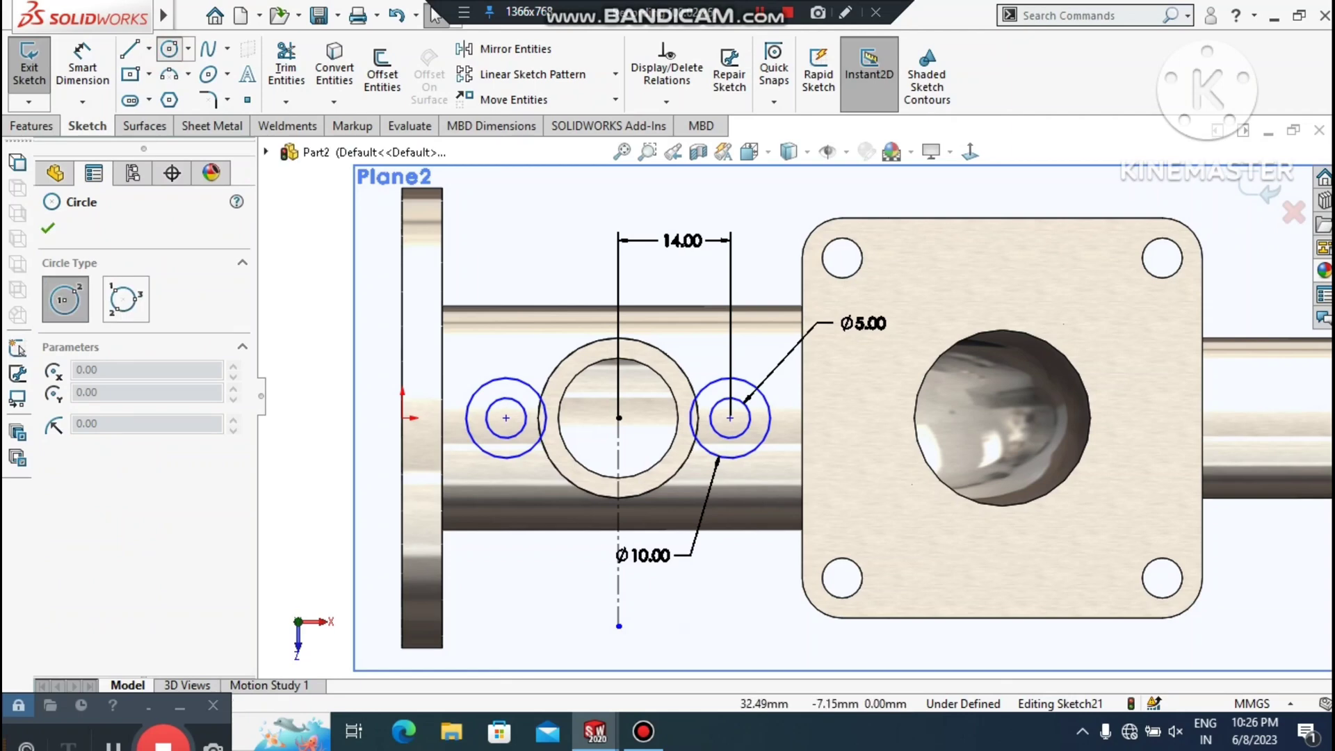
{"action": "left_click", "coordinate": [618, 417]}
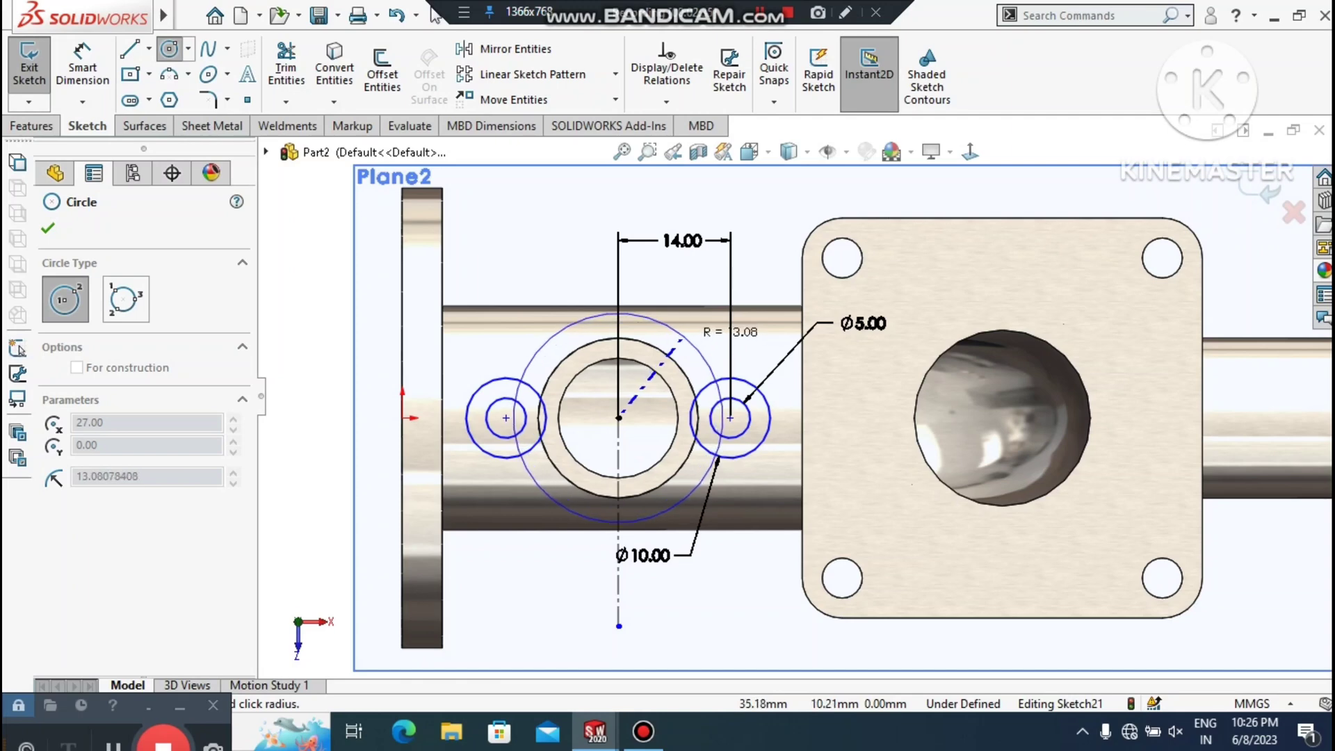
{"action": "left_click", "coordinate": [683, 337]}
{"action": "key", "text": "Escape"}
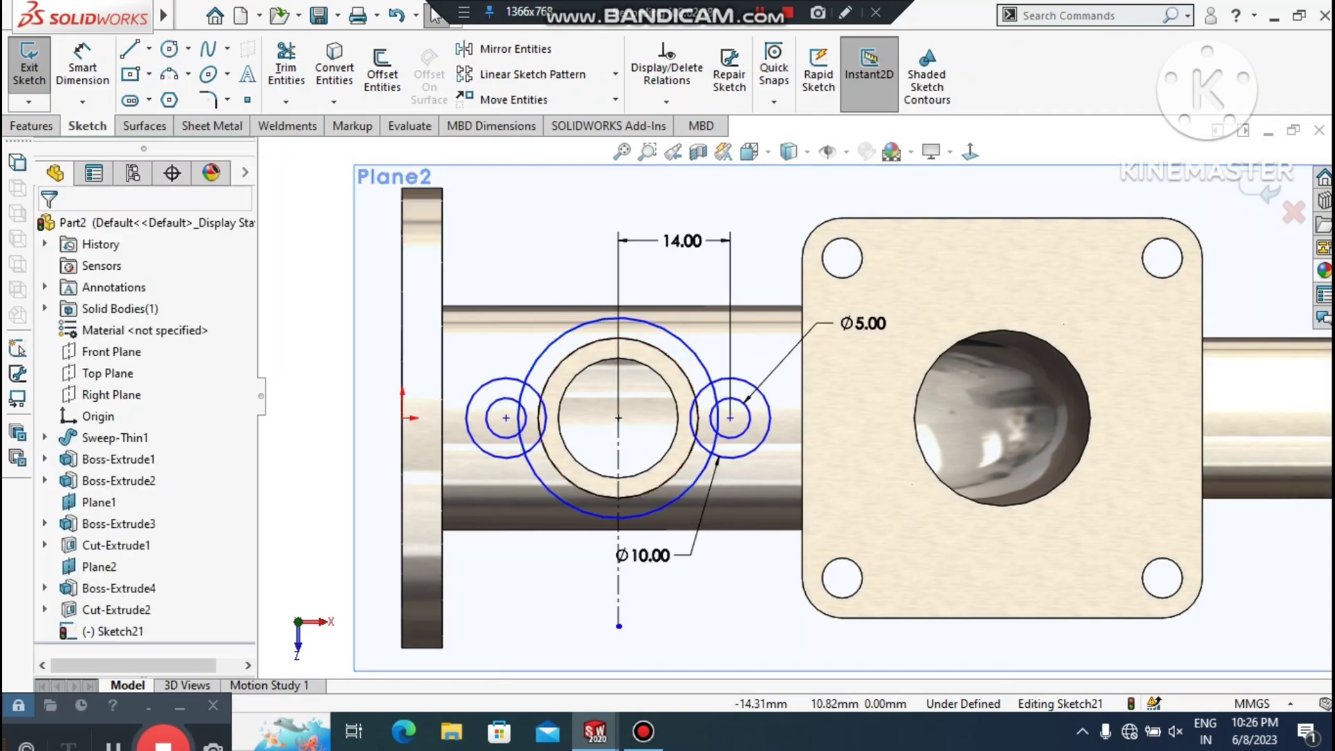
Dimension the large circle around the upright branch to a diameter of 22 mm
{"action": "left_click", "coordinate": [82, 66]}
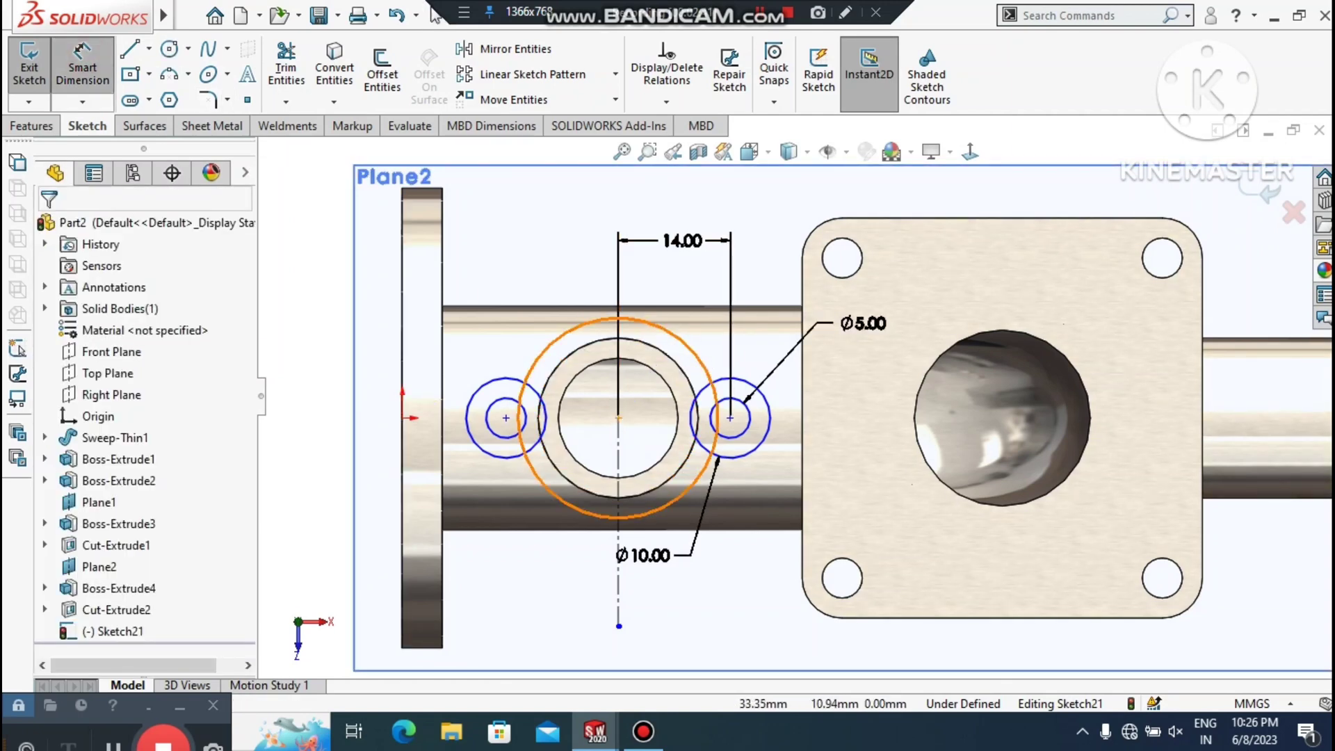
{"action": "left_click", "coordinate": [669, 332]}
{"action": "left_click", "coordinate": [824, 203]}
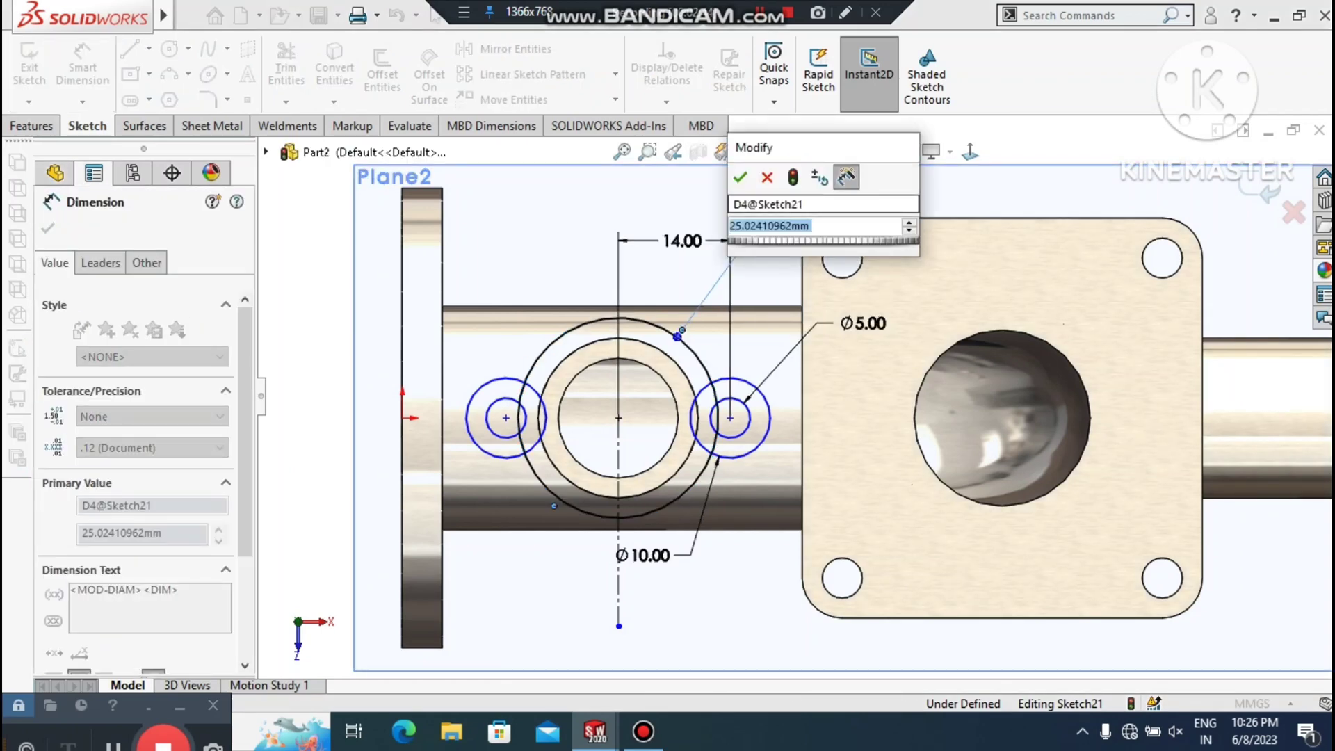
{"action": "type", "text": "22"}
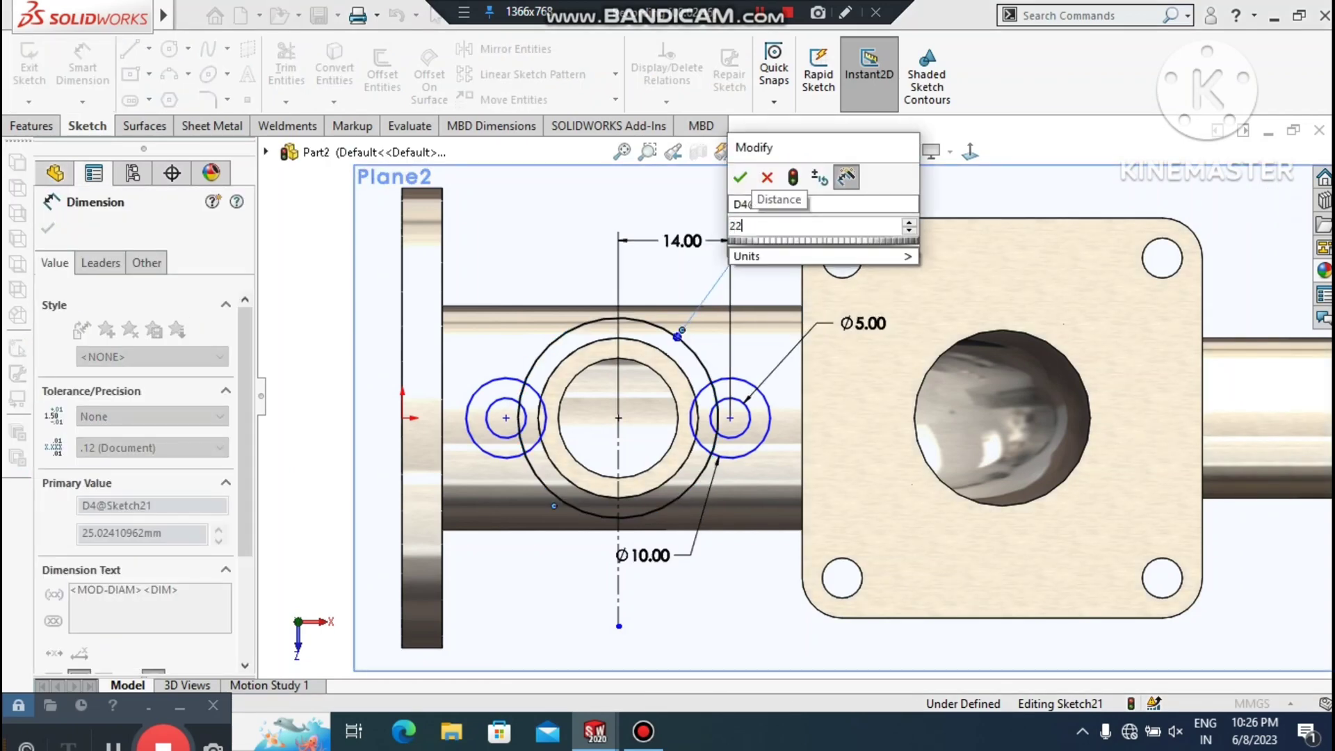
{"action": "left_click", "coordinate": [740, 177]}
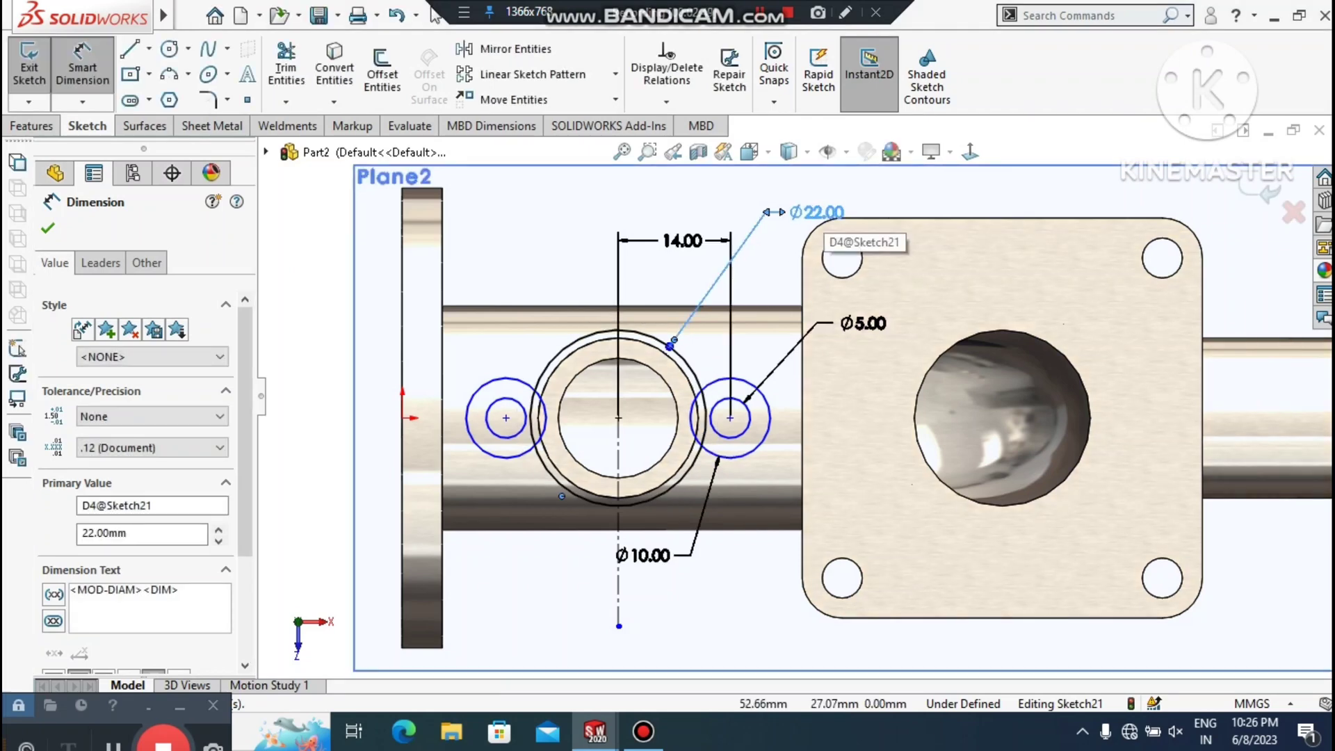
Set the diameter of the large circle around the upright branch to 23 mm
{"action": "double_click", "coordinate": [807, 212]}
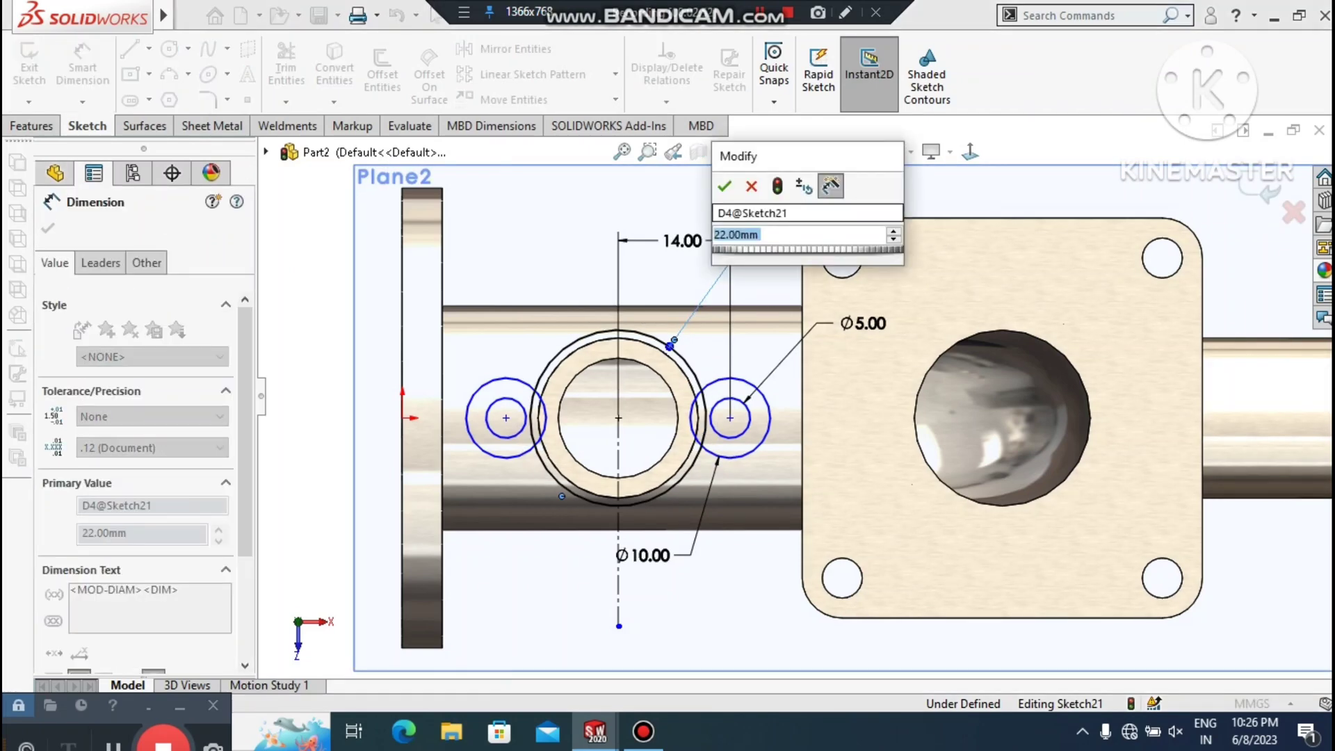
{"action": "type", "text": "23"}
{"action": "key", "text": "Return"}
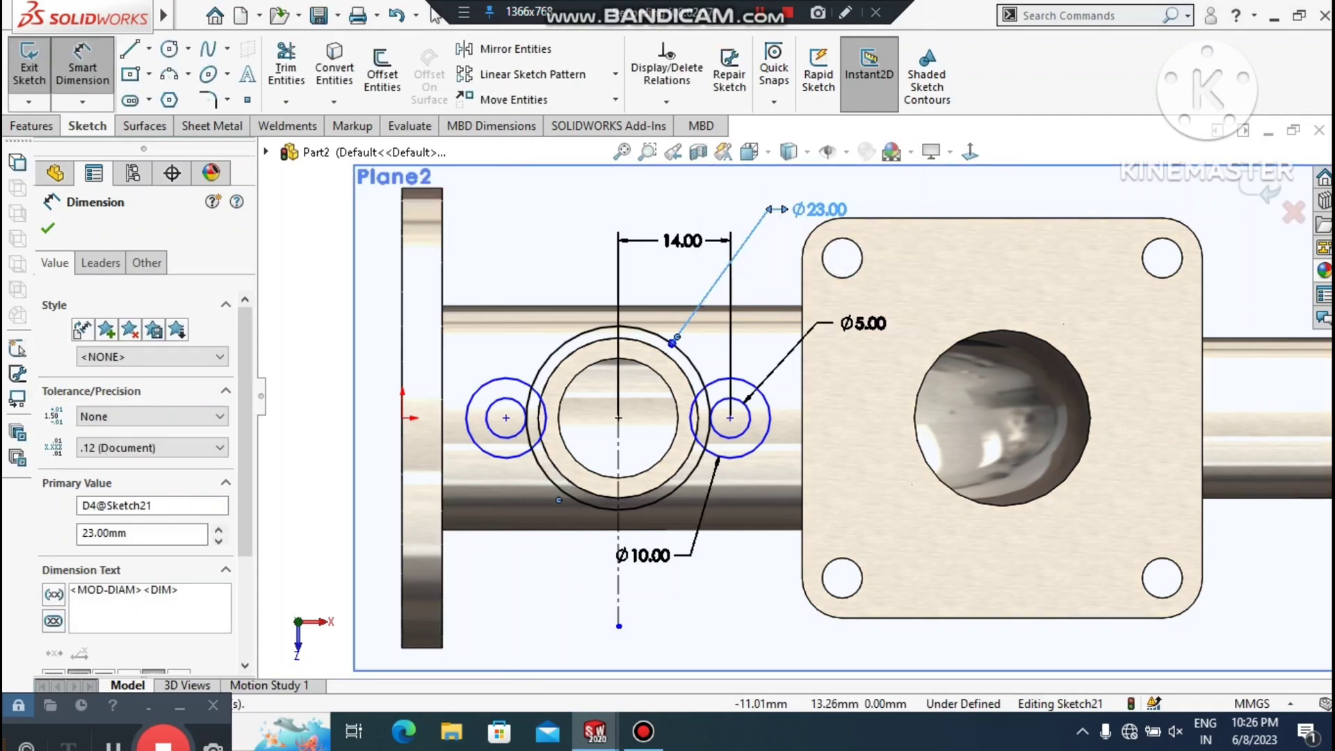
Sketch a circle with a 7.5 mm radius on the upright branch's bore, centred on the branch
{"action": "left_click", "coordinate": [169, 49]}
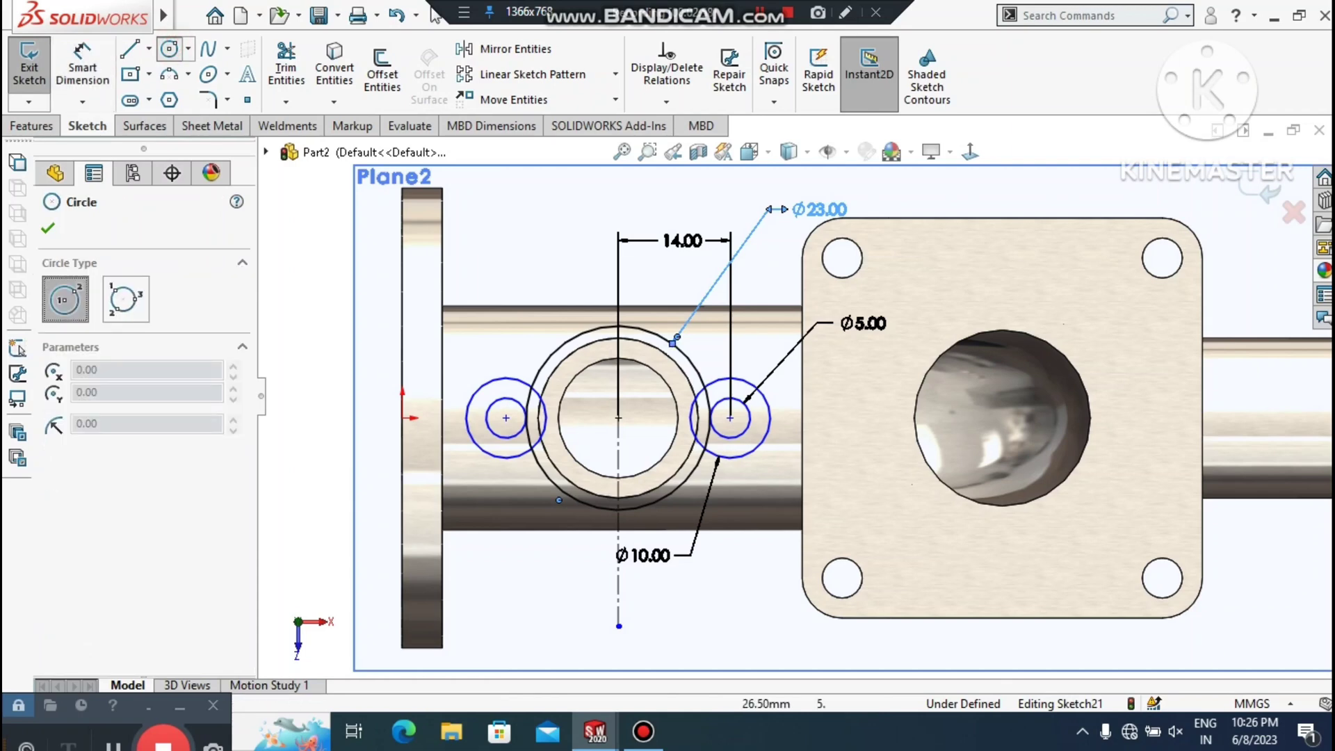
{"action": "left_click", "coordinate": [619, 418]}
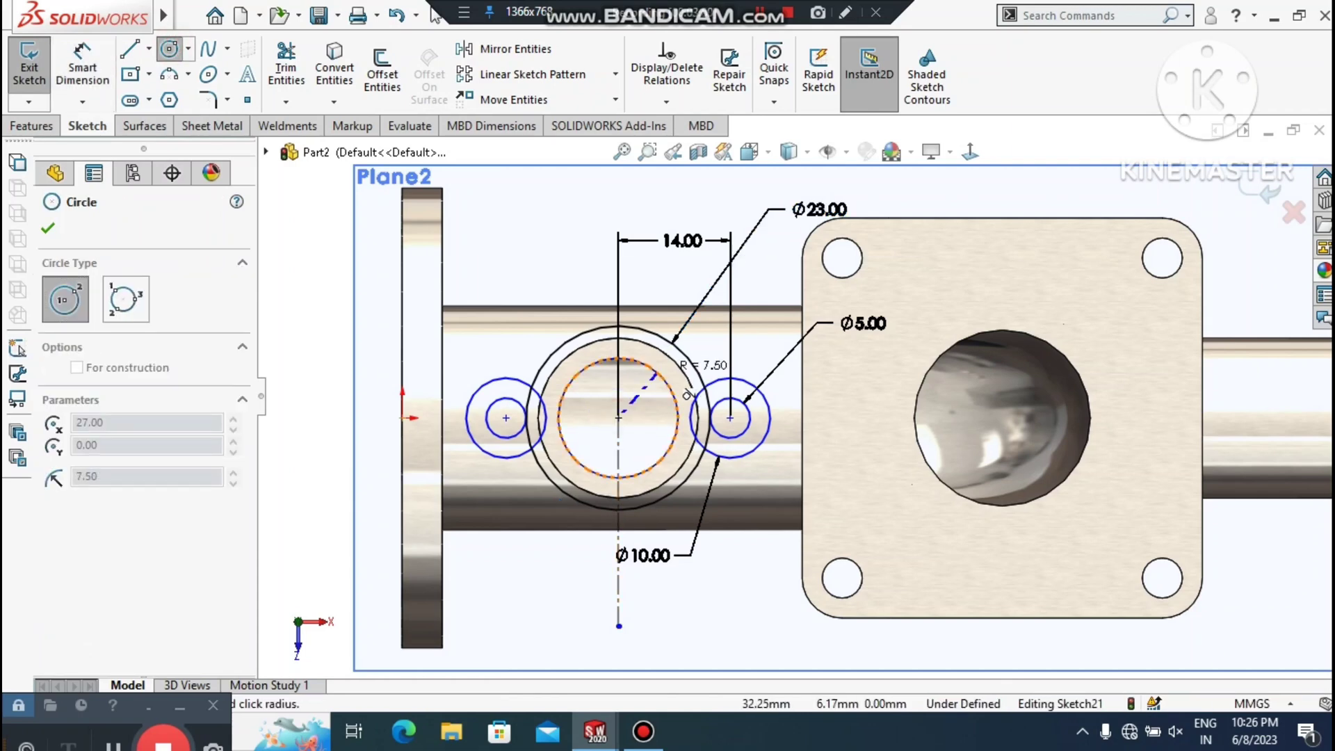
{"action": "left_click", "coordinate": [657, 374]}
{"action": "key", "text": "Escape"}
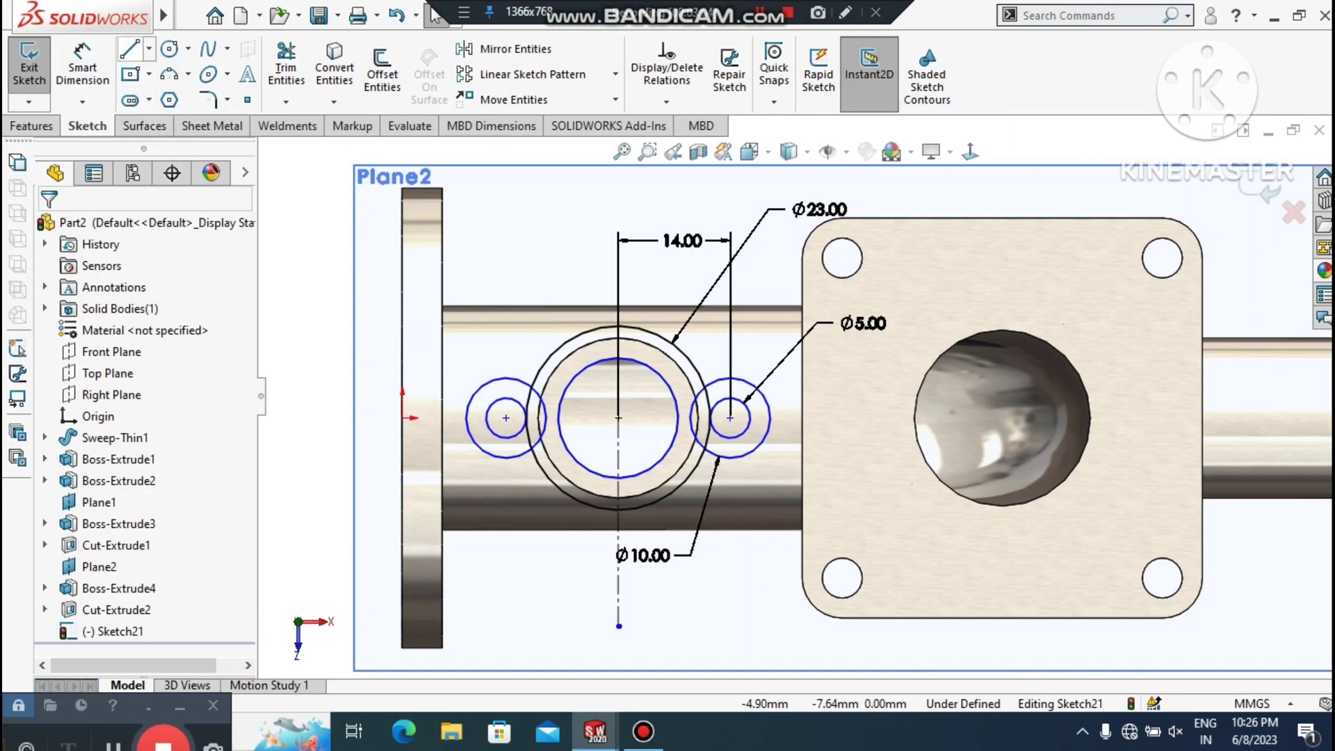
Sketch two slanted lines along the upper side, each tangent to the 23 mm circle and one of the 10 mm circles
{"action": "left_click", "coordinate": [131, 49]}
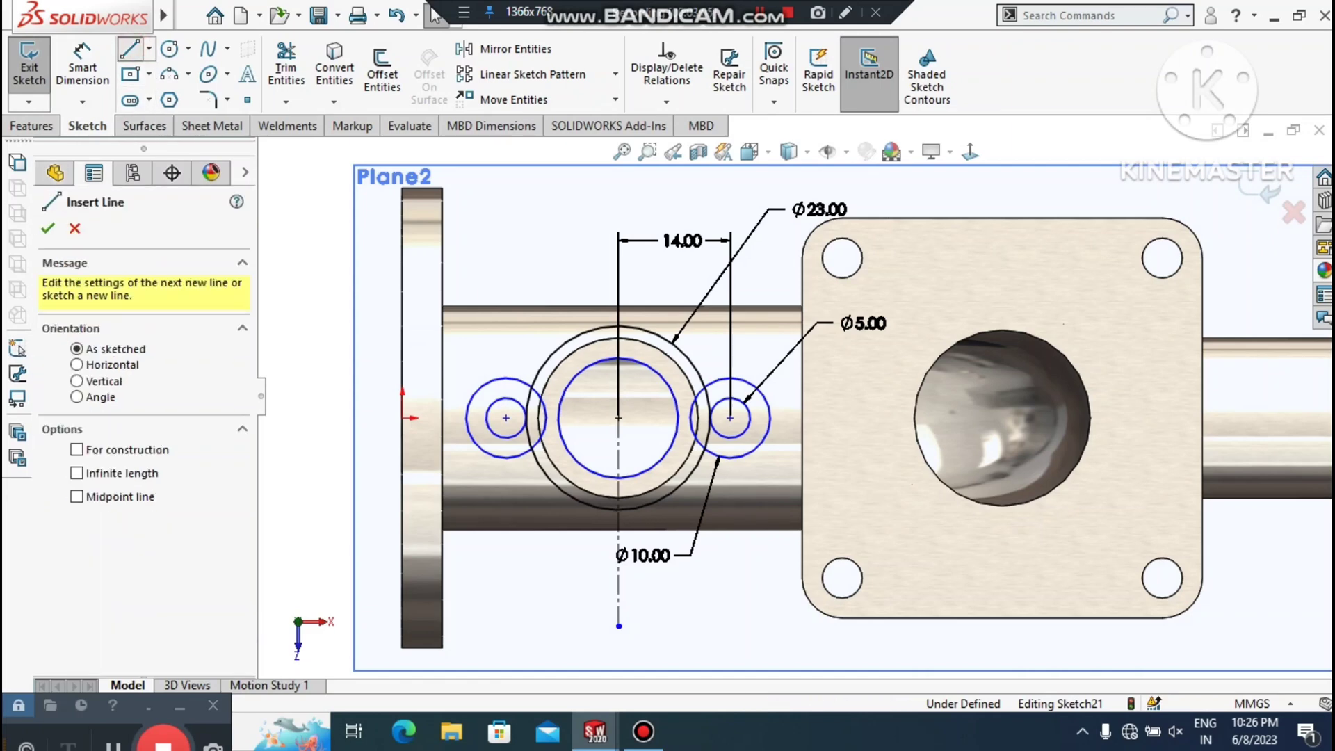
{"action": "left_click", "coordinate": [505, 417]}
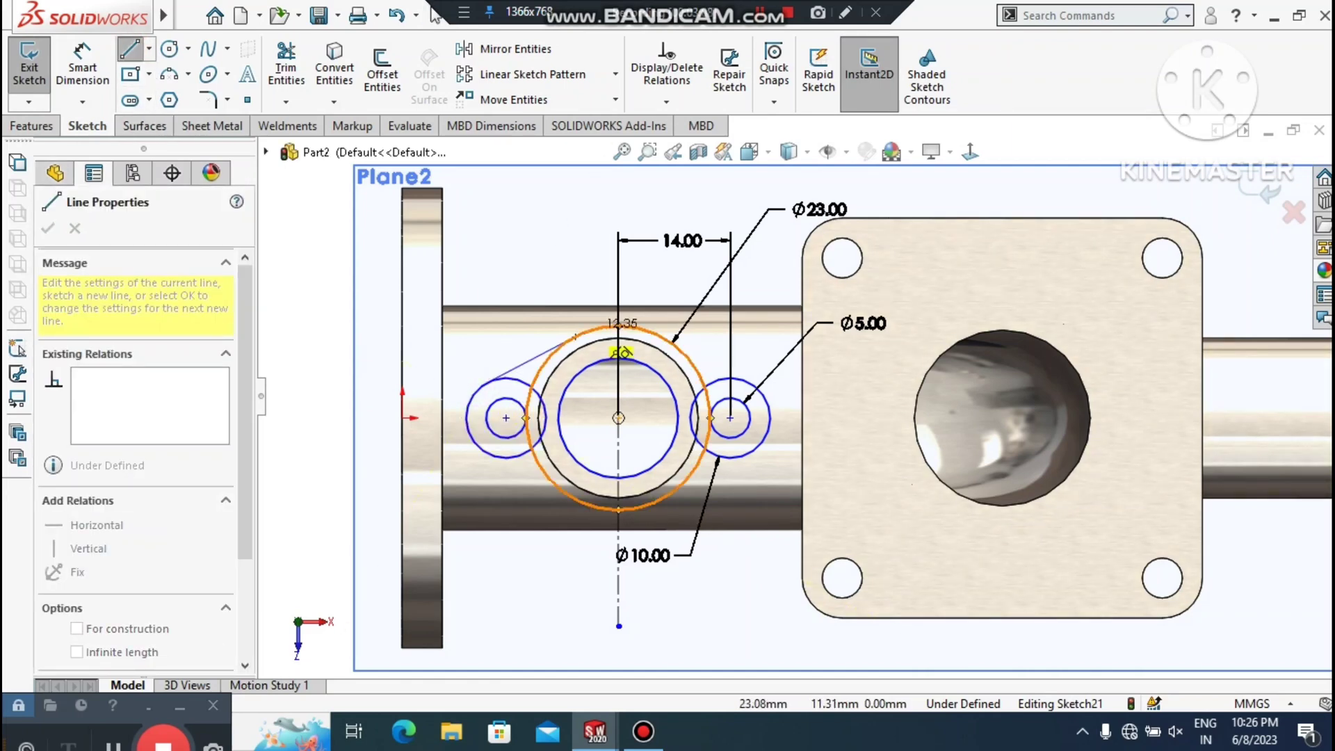
{"action": "left_click", "coordinate": [577, 337]}
{"action": "key", "text": "Escape"}
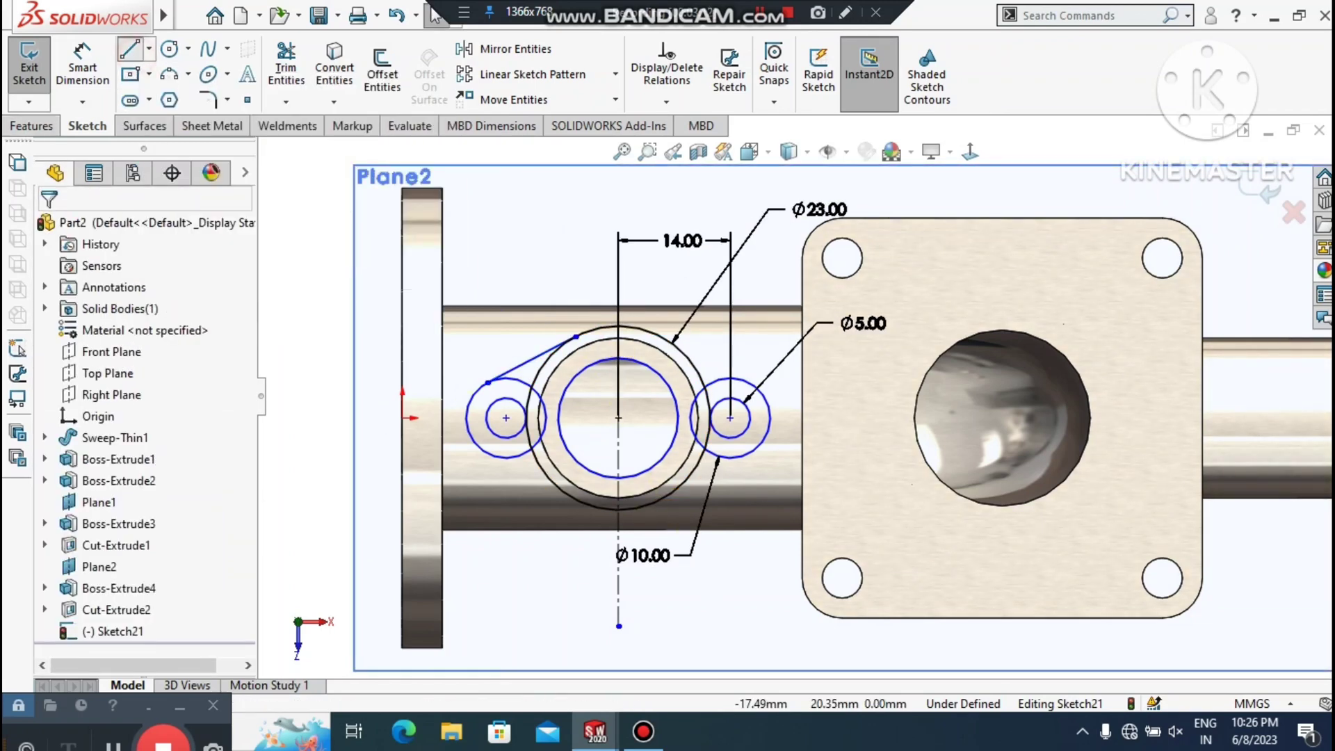
{"action": "left_click", "coordinate": [129, 48]}
{"action": "left_click", "coordinate": [770, 406]}
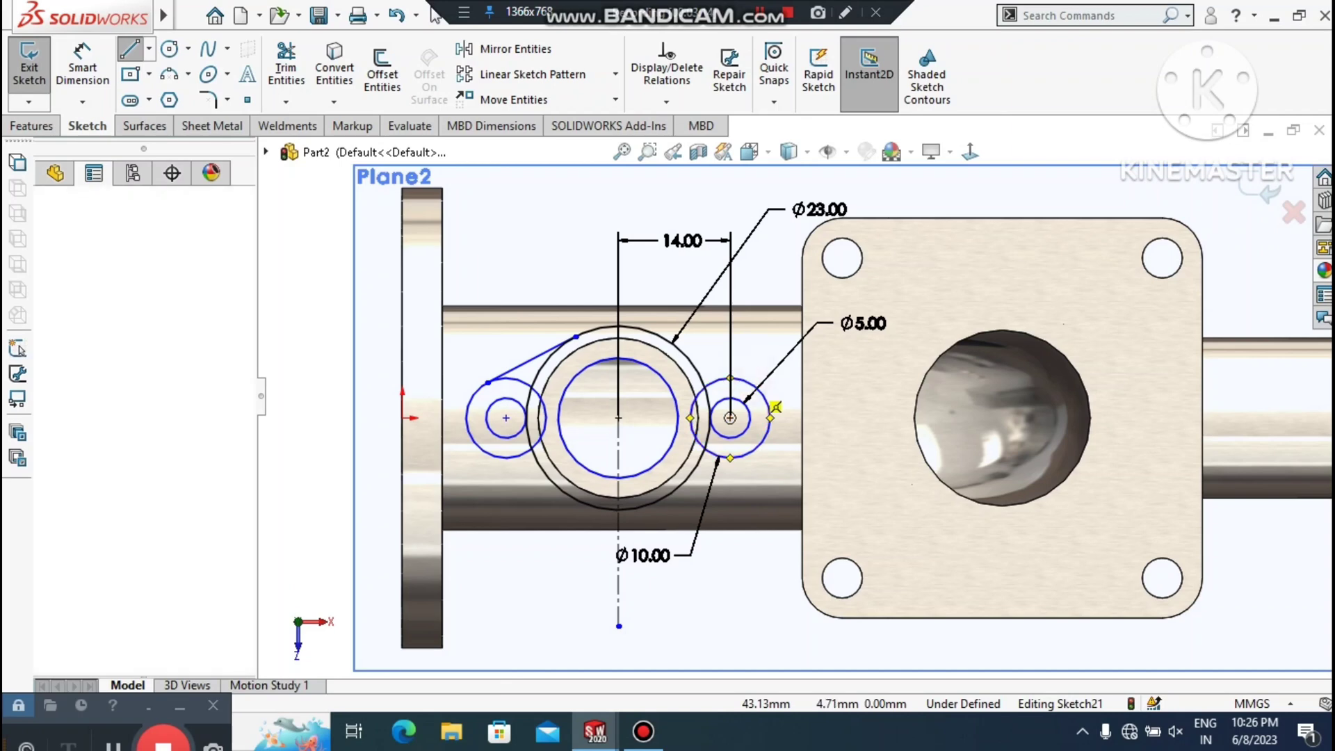
{"action": "double_click", "coordinate": [663, 337]}
{"action": "key", "text": "Escape"}
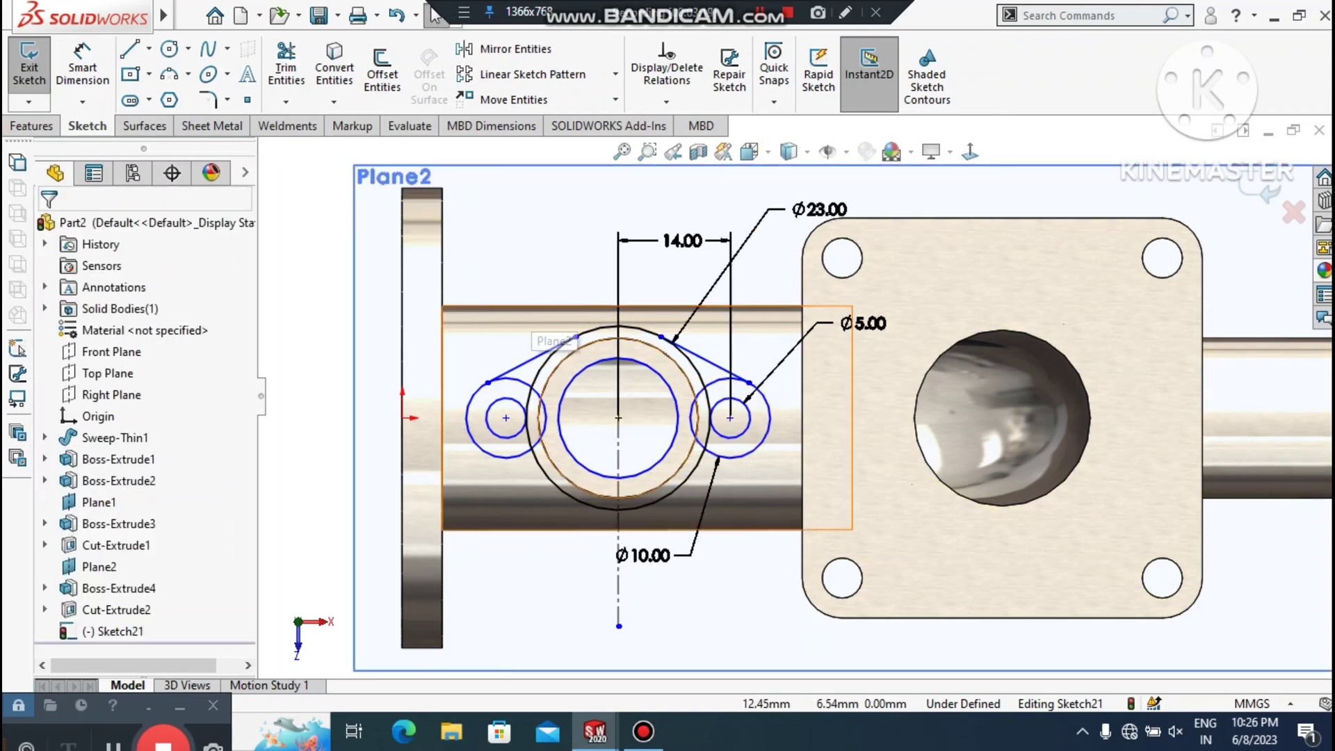
Apply a tangent relation between the left 10 mm circle and the upper-left slanted line
{"action": "scroll", "coordinate": [434, 412], "scroll_direction": "down", "scroll_amount": 2}
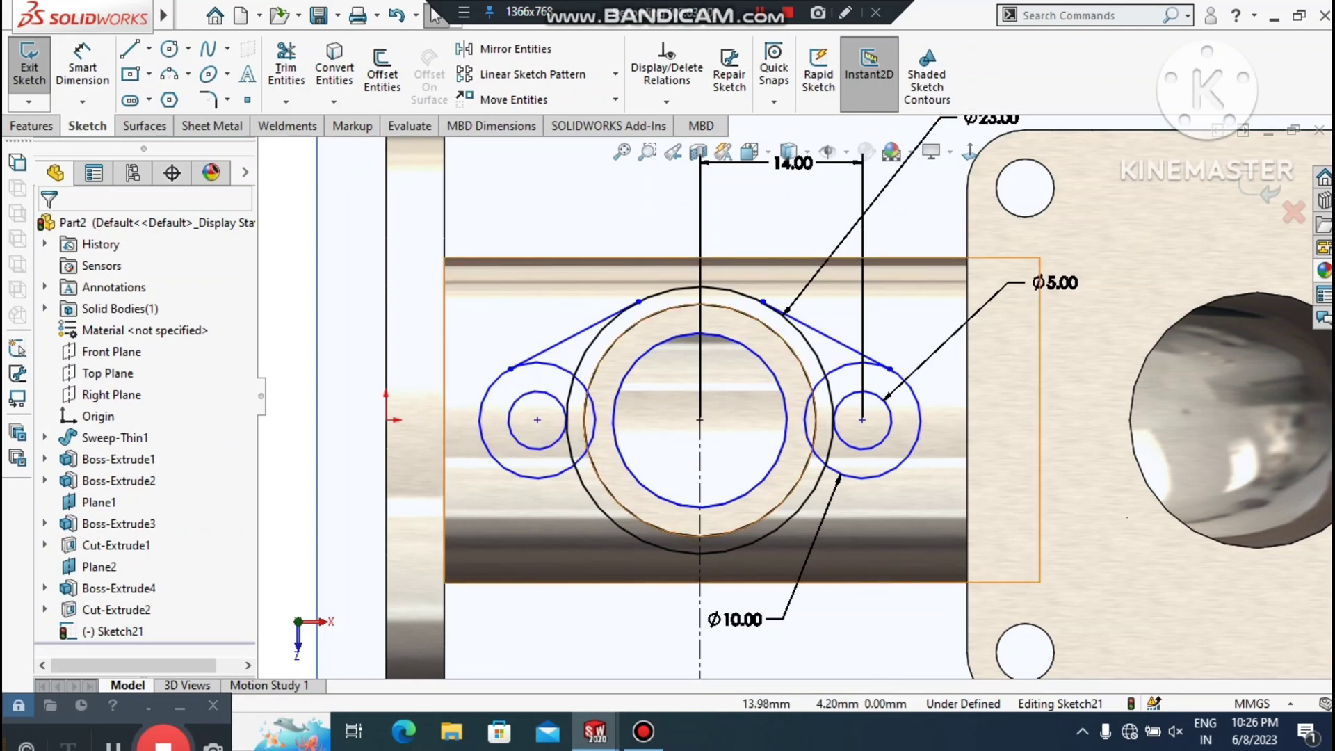
{"action": "left_click", "coordinate": [558, 365]}
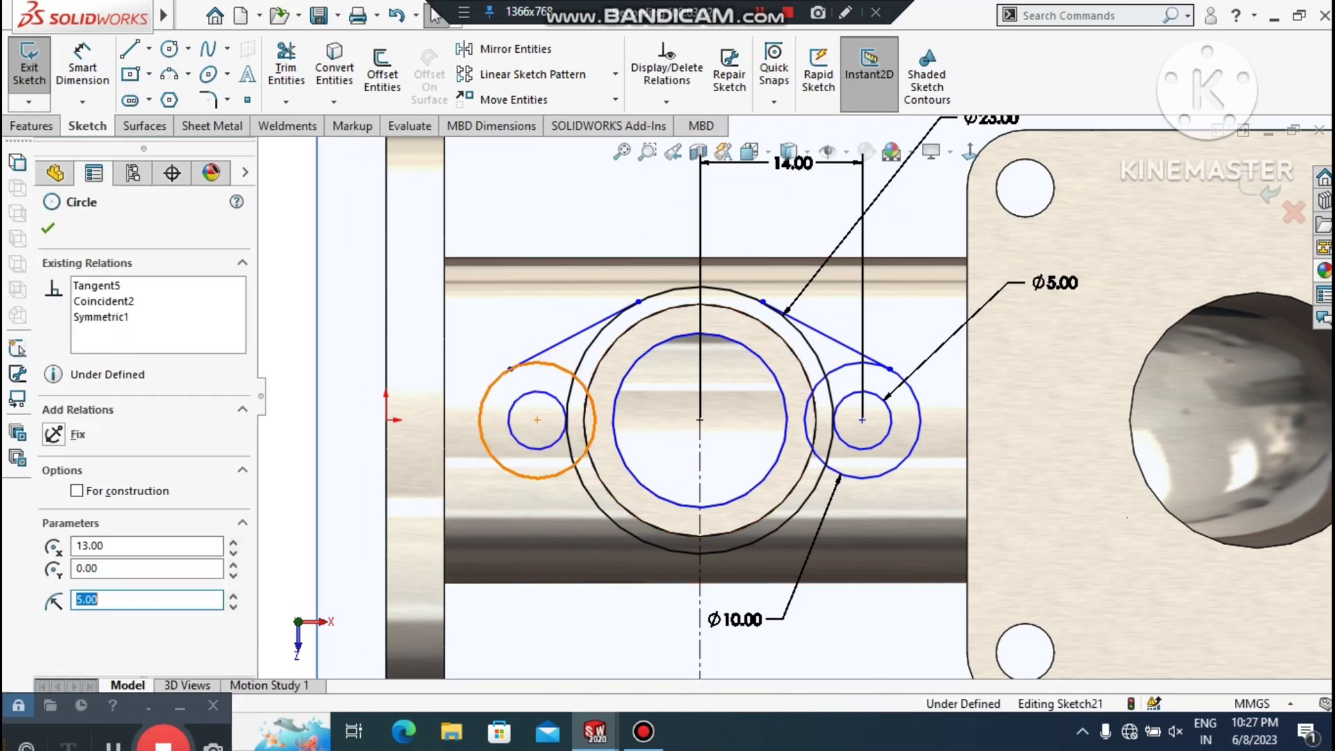
{"action": "left_click", "coordinate": [572, 336], "text": "ctrl"}
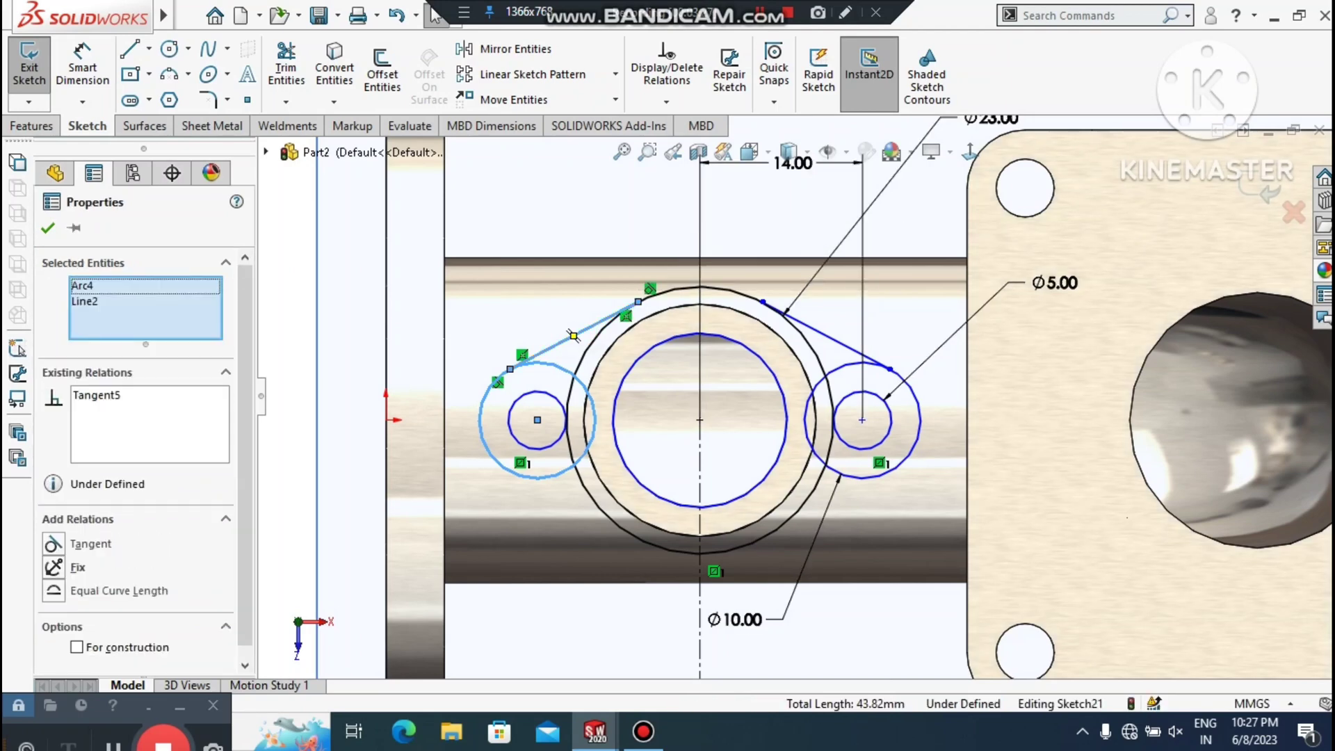
{"action": "left_click", "coordinate": [53, 544]}
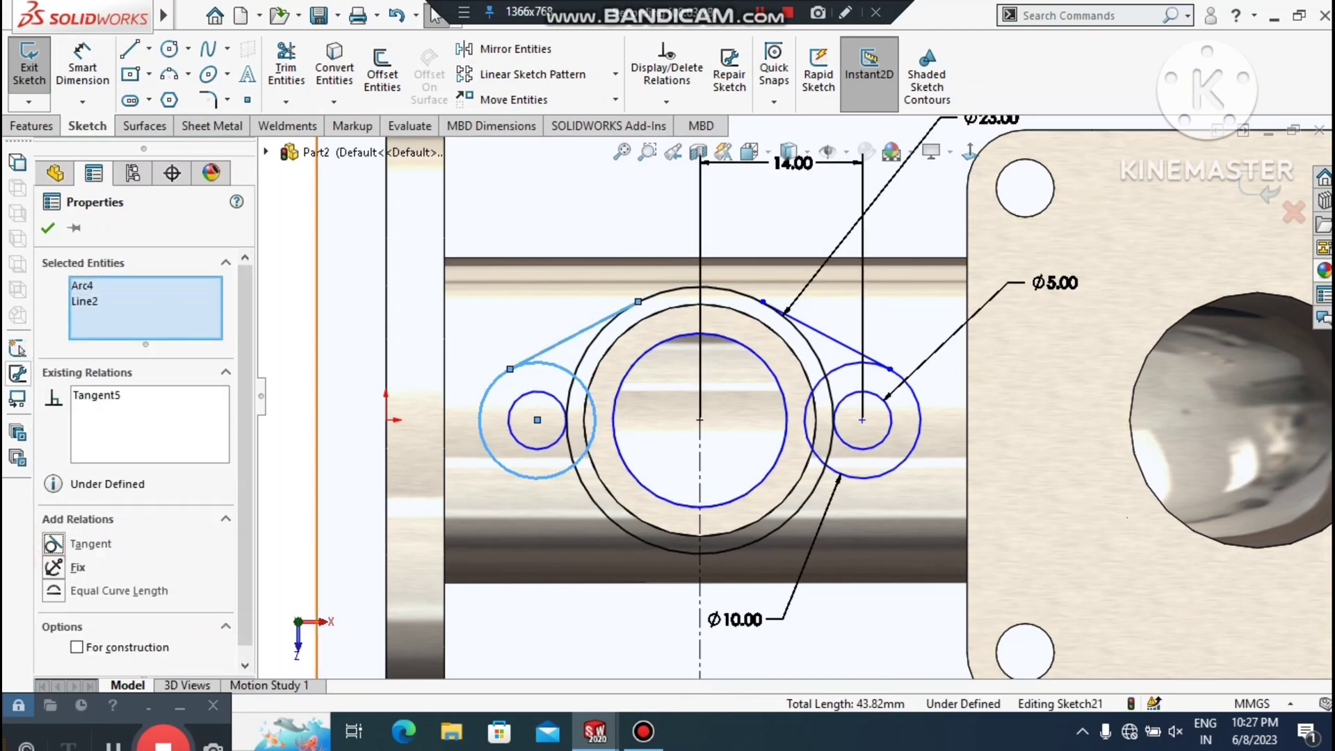
{"action": "scroll", "coordinate": [451, 312], "scroll_direction": "up", "scroll_amount": 2}
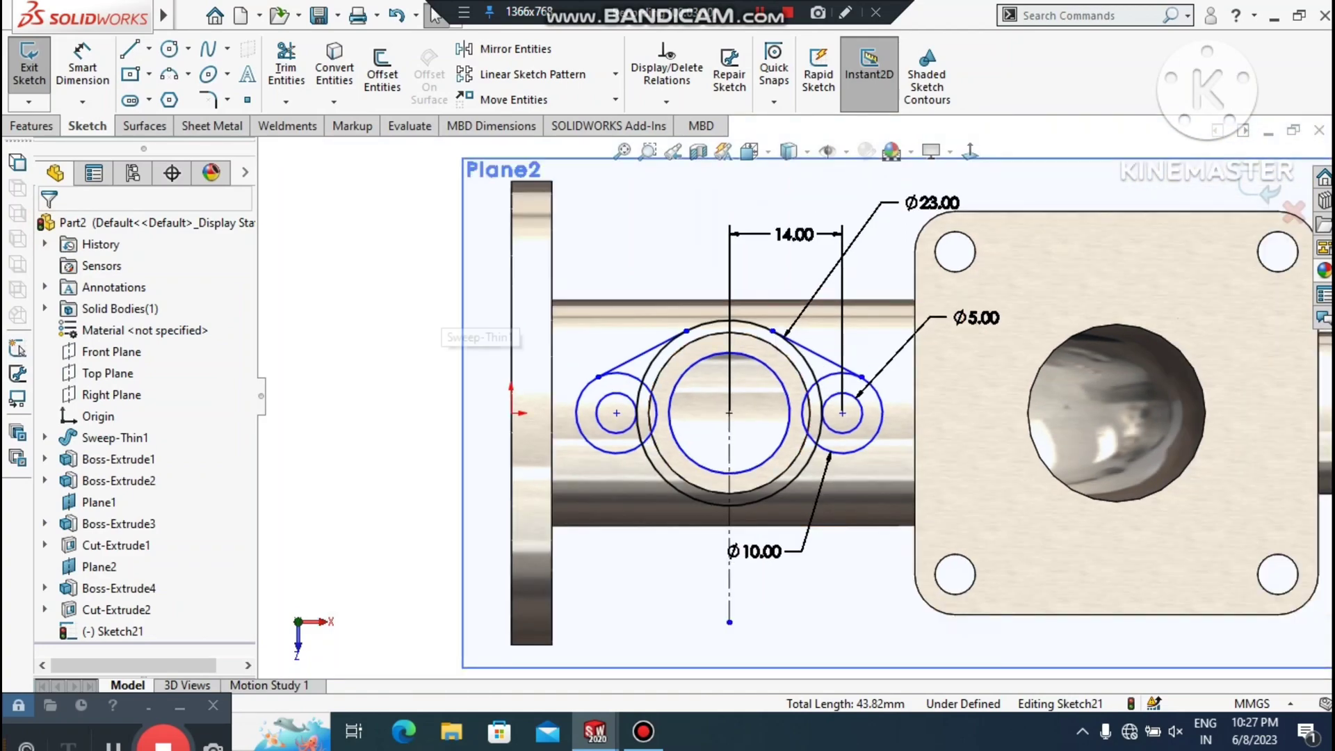
{"action": "left_click", "coordinate": [364, 317]}
Check the existing relations of the 23 mm circle and the upper-right slanted line
{"action": "scroll", "coordinate": [683, 319], "scroll_direction": "down", "scroll_amount": 4}
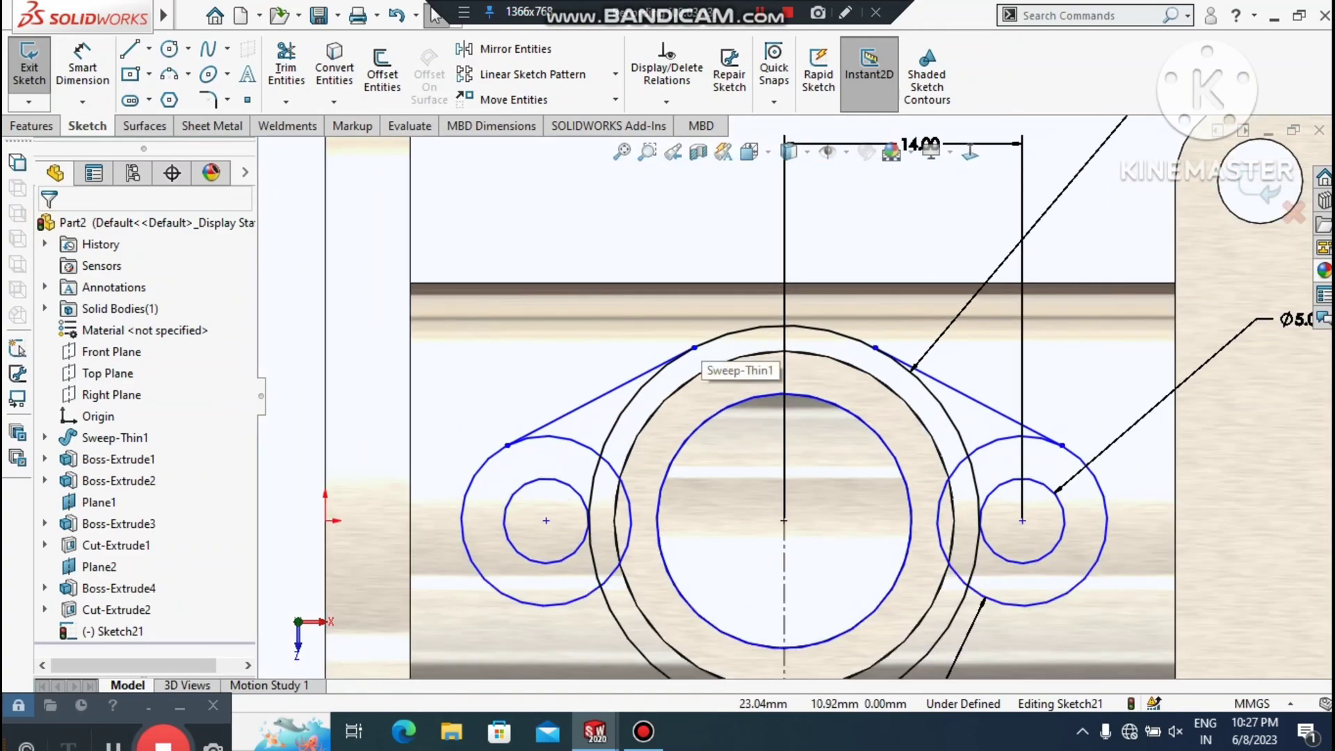
{"action": "left_click", "coordinate": [744, 333]}
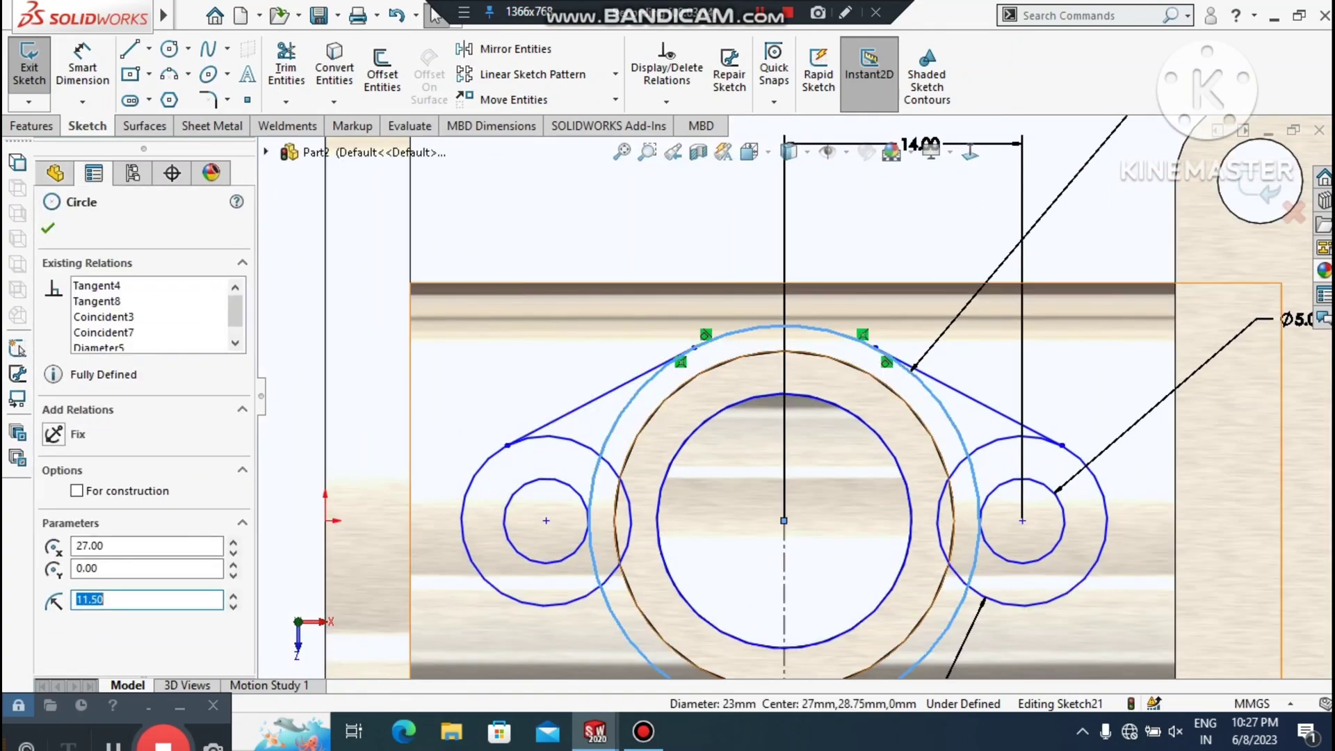
{"action": "key", "text": "Escape"}
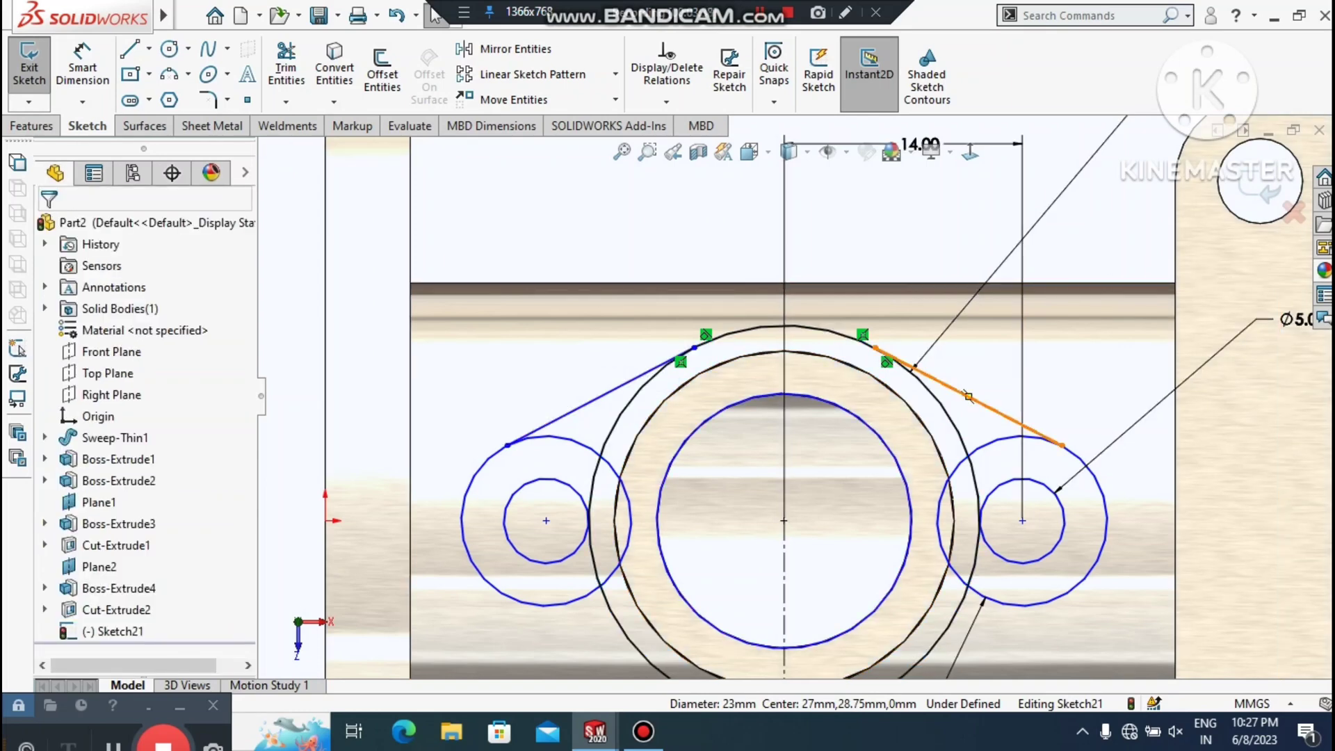
{"action": "left_click", "coordinate": [967, 396]}
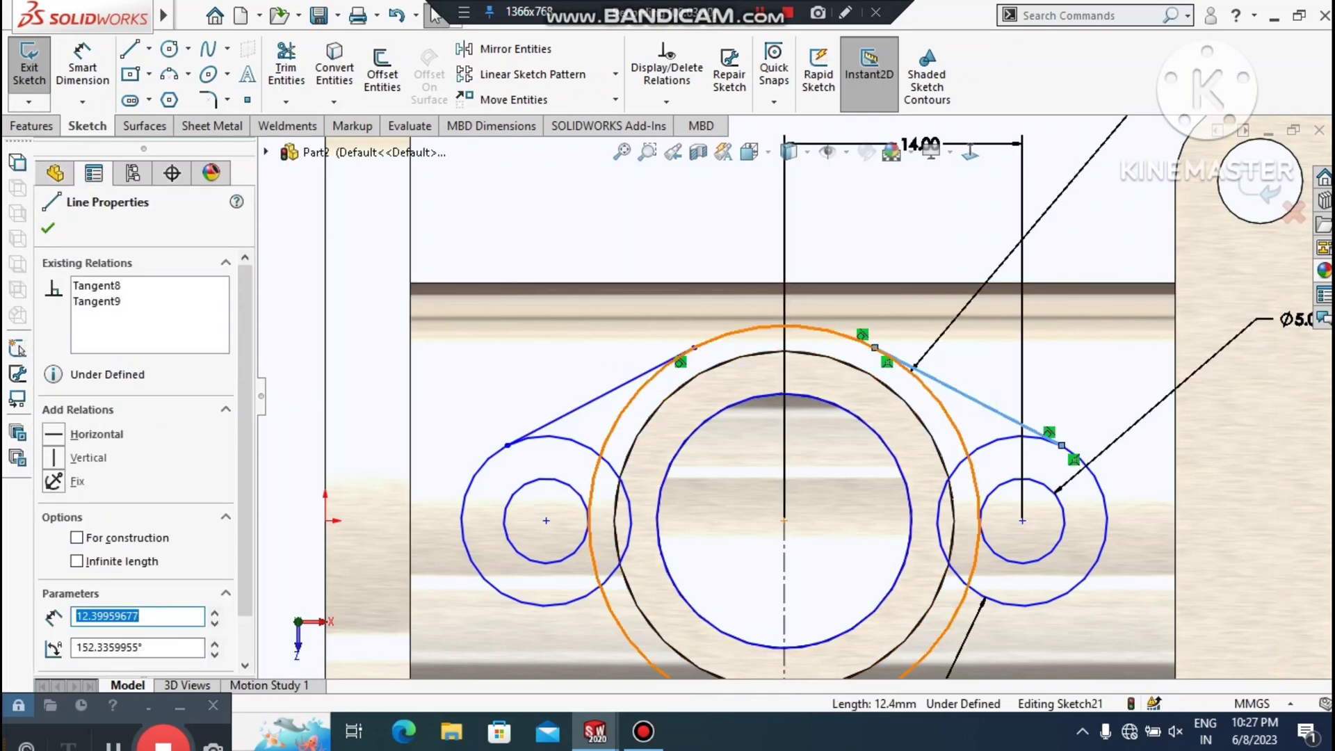
{"action": "scroll", "coordinate": [794, 398], "scroll_direction": "up", "scroll_amount": 3}
{"action": "key", "text": "Escape"}
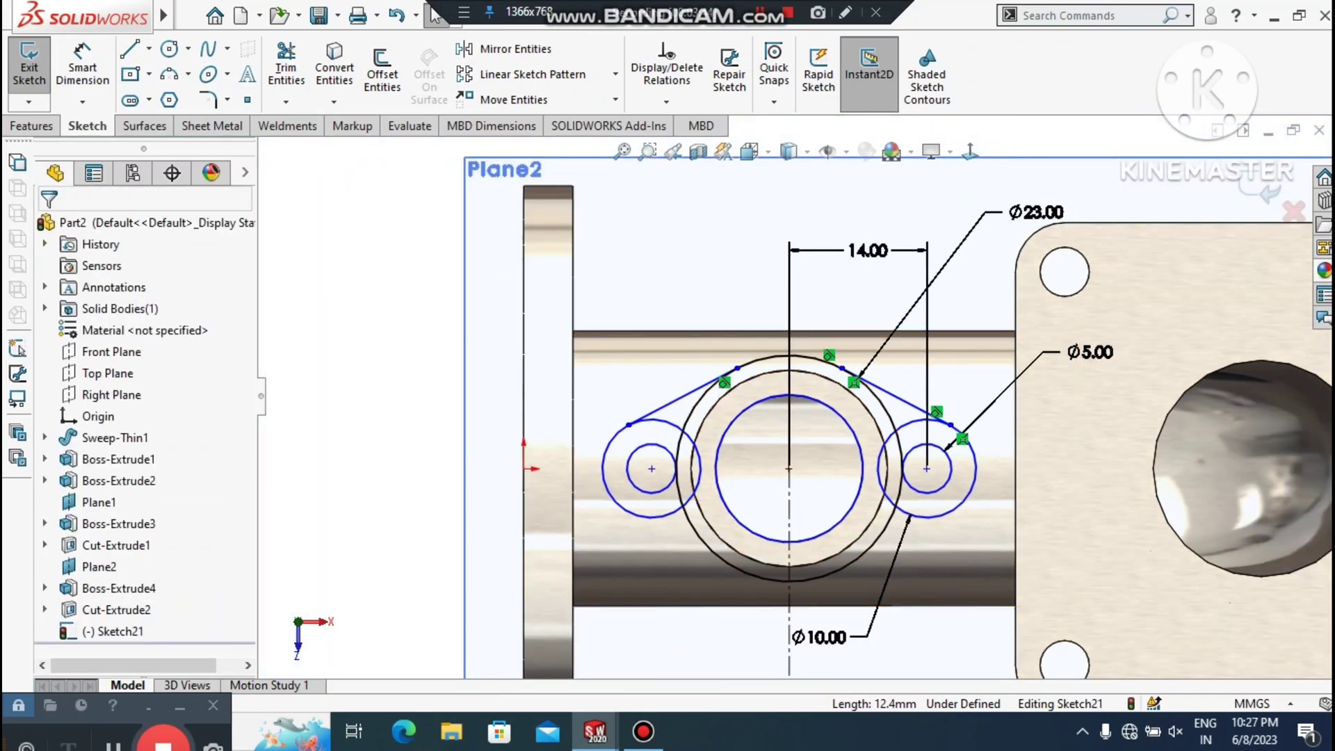
Sketch a horizontal centerline from the centre of the upright branch's bore out past the round flange
{"action": "left_click", "coordinate": [148, 49]}
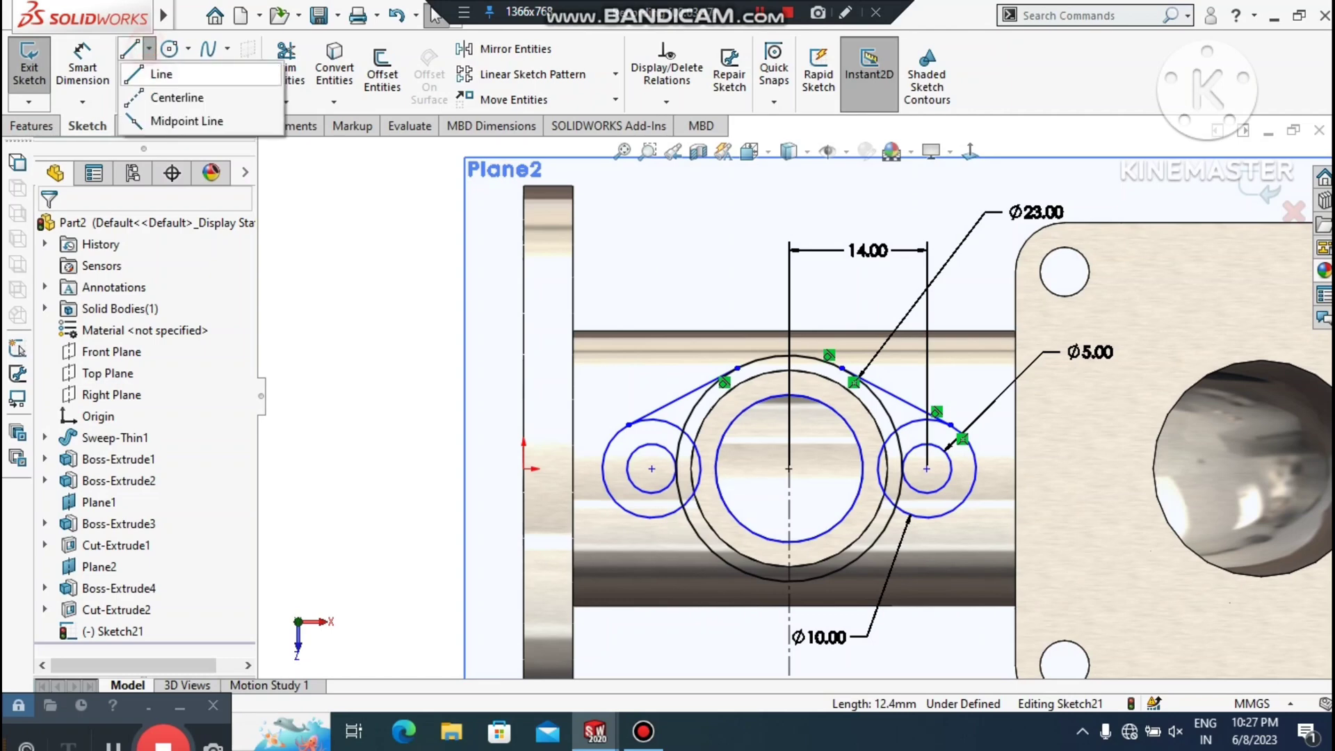
{"action": "left_click", "coordinate": [202, 98]}
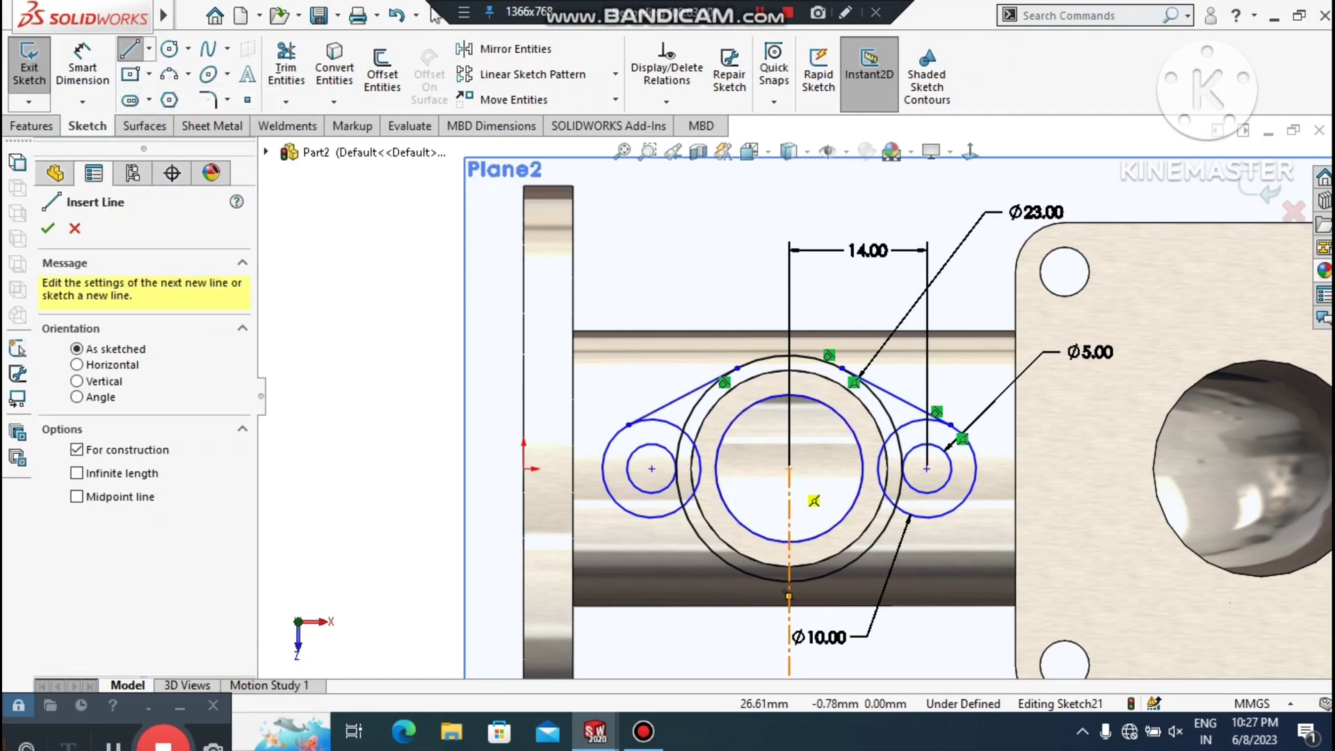
{"action": "left_click", "coordinate": [788, 468]}
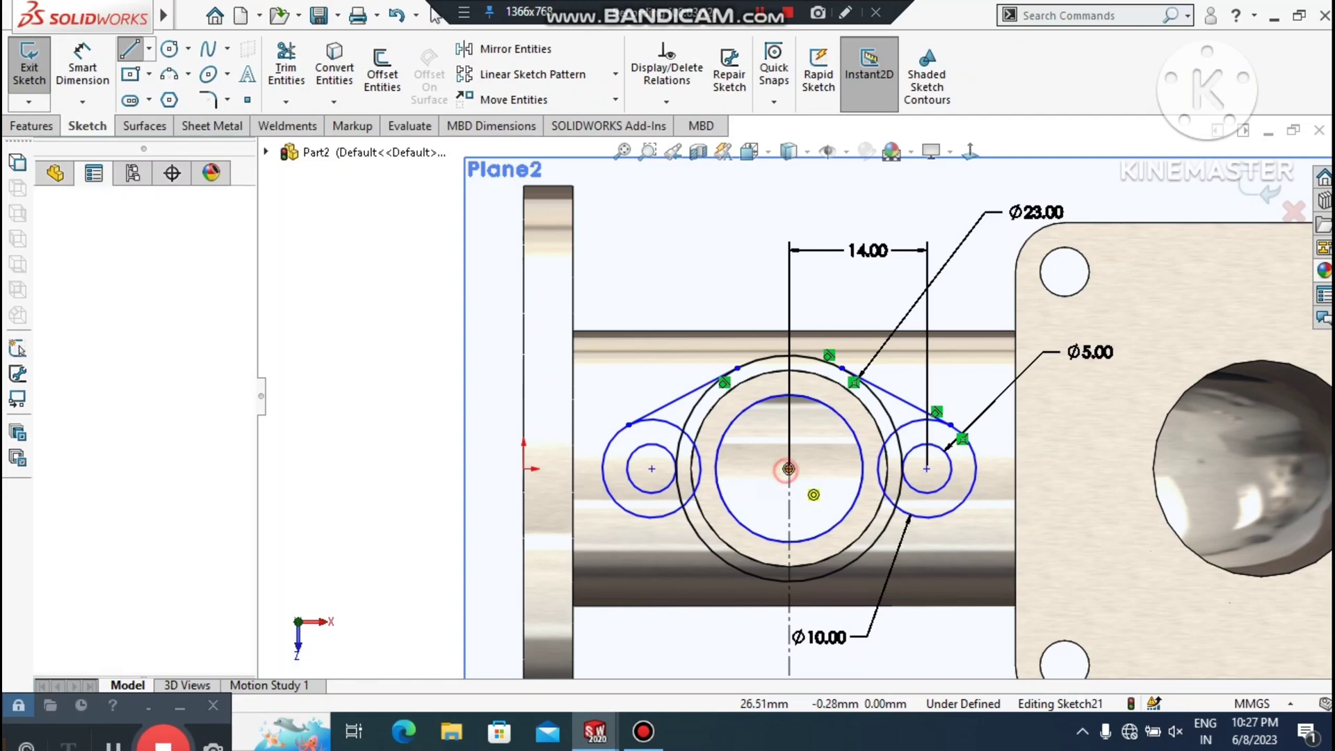
{"action": "double_click", "coordinate": [377, 468]}
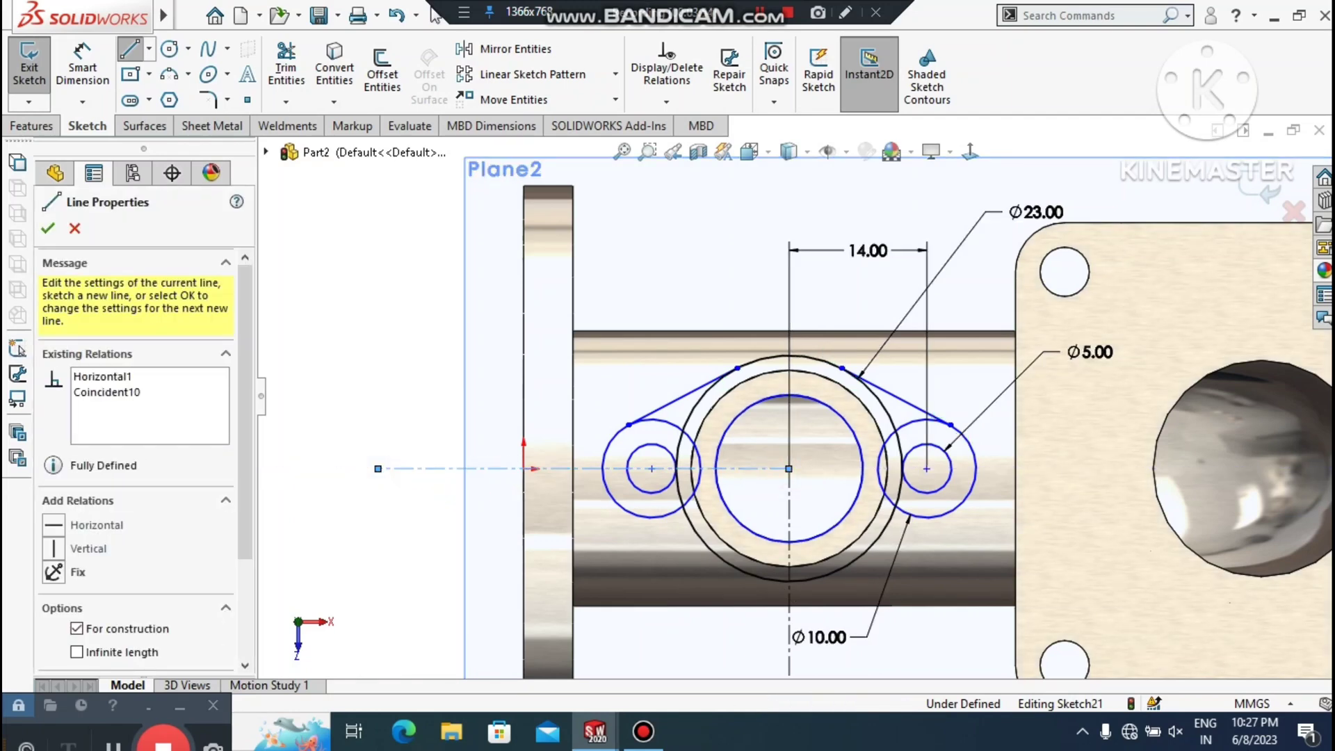
{"action": "key", "text": "Escape"}
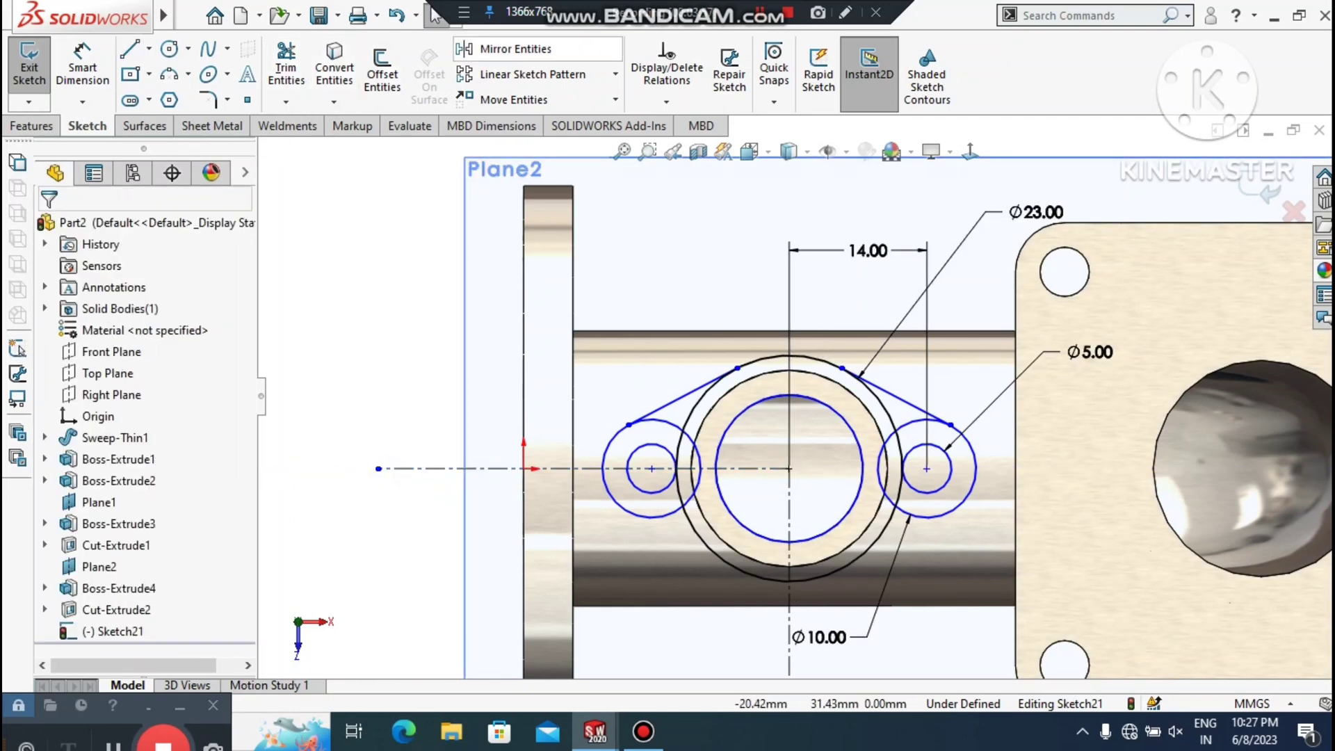
Mirror both slanted tangent lines about the horizontal centerline, keeping the originals
{"action": "left_click", "coordinate": [511, 49]}
{"action": "left_click", "coordinate": [671, 402]}
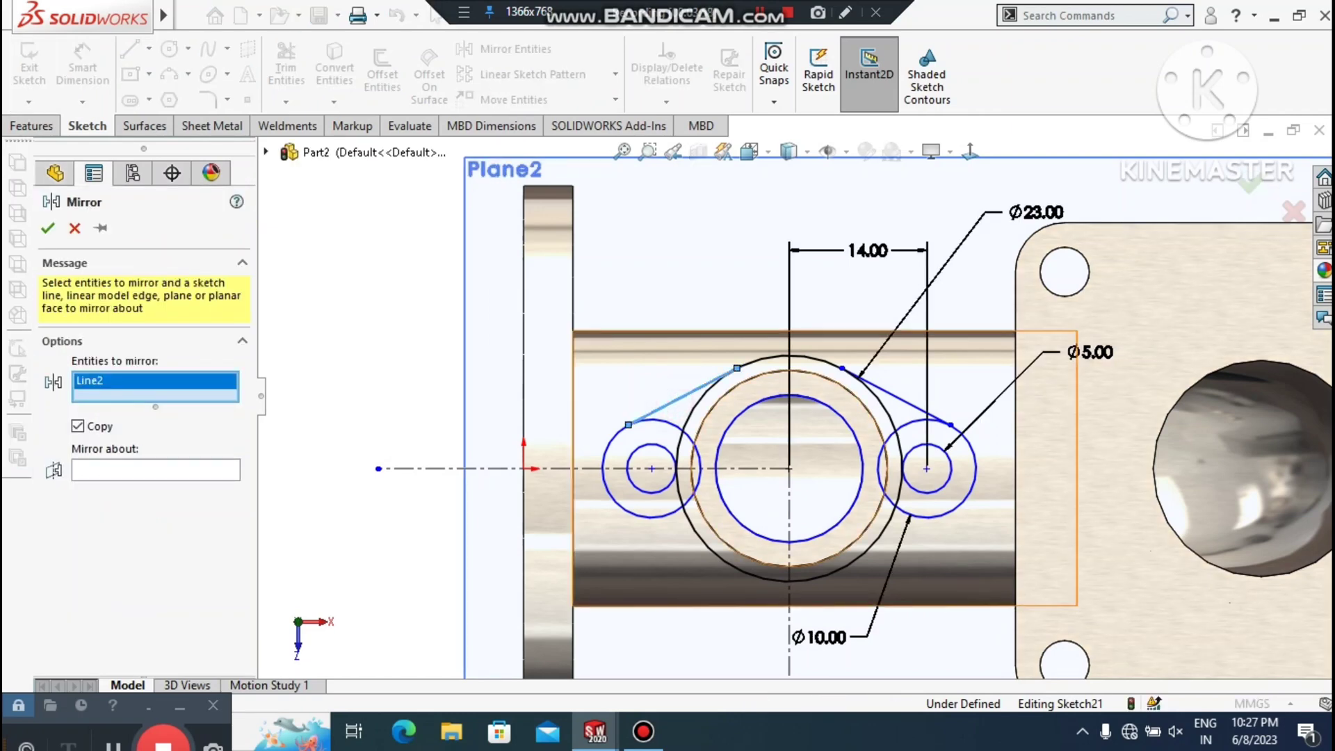
{"action": "left_click", "coordinate": [904, 400]}
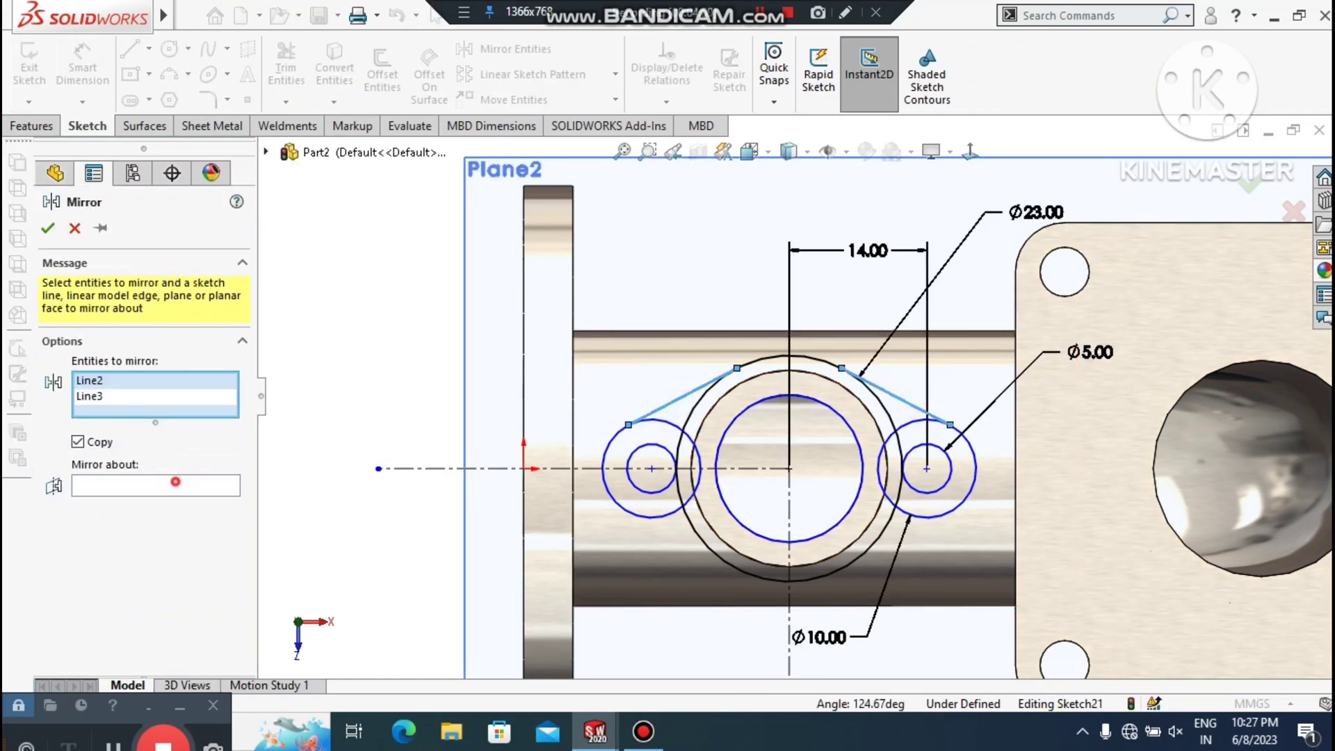
{"action": "left_click", "coordinate": [174, 484]}
{"action": "left_click", "coordinate": [502, 468]}
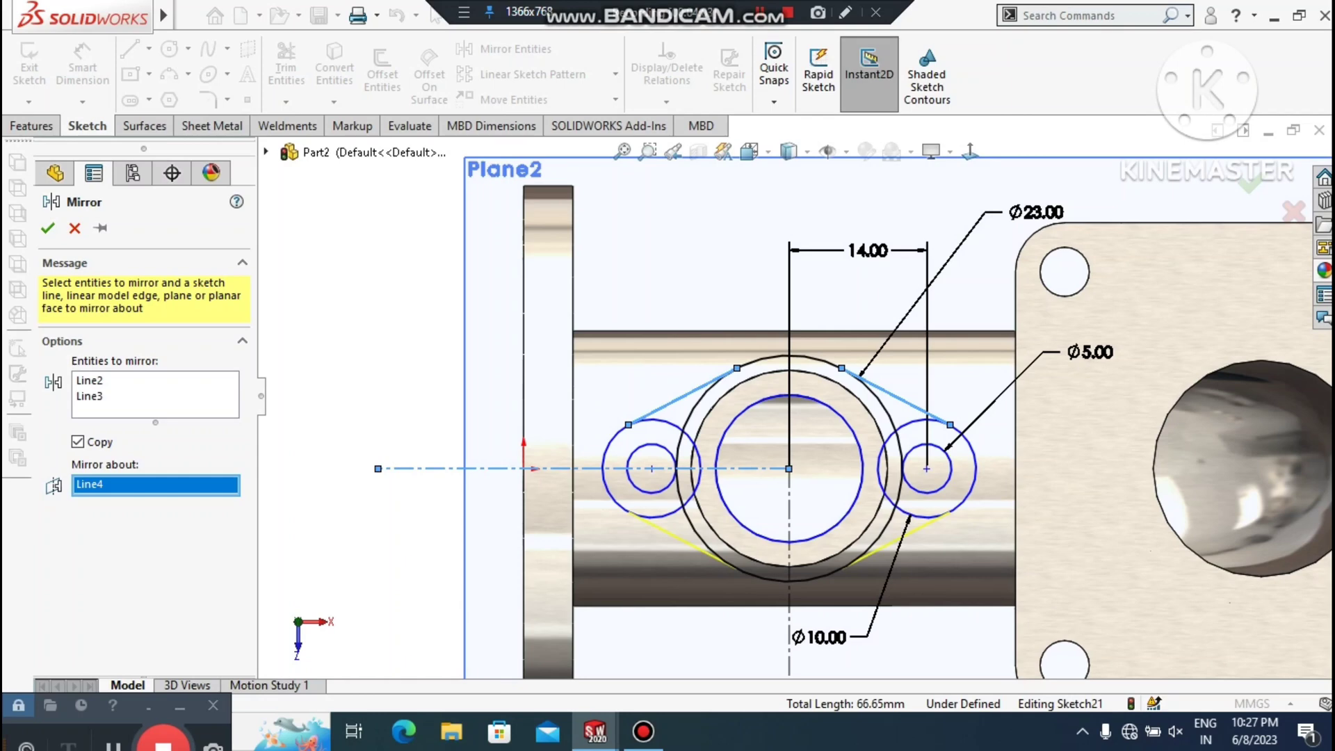
{"action": "left_click", "coordinate": [47, 228]}
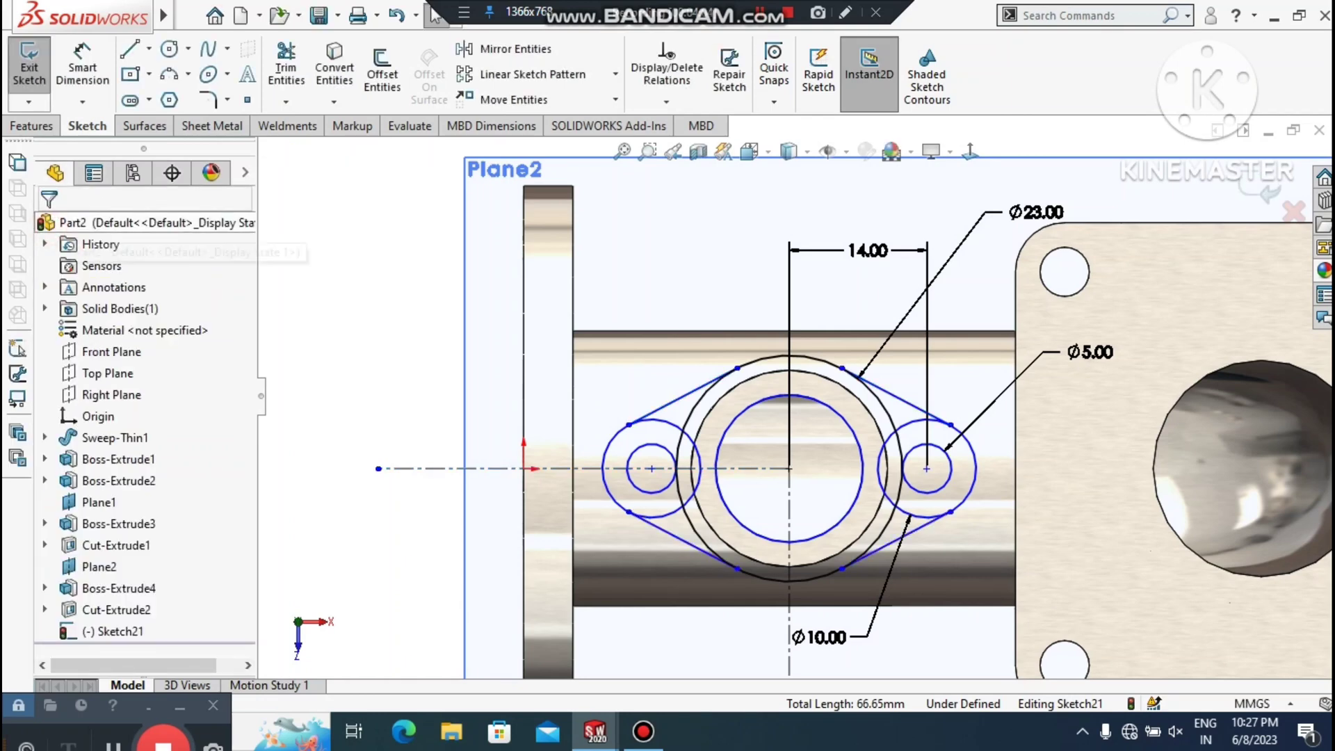
Trim the overlapping inner arcs of the left 10 mm circle and the 23 mm circle between the left tangent lines
{"action": "scroll", "coordinate": [552, 374], "scroll_direction": "down", "scroll_amount": 1}
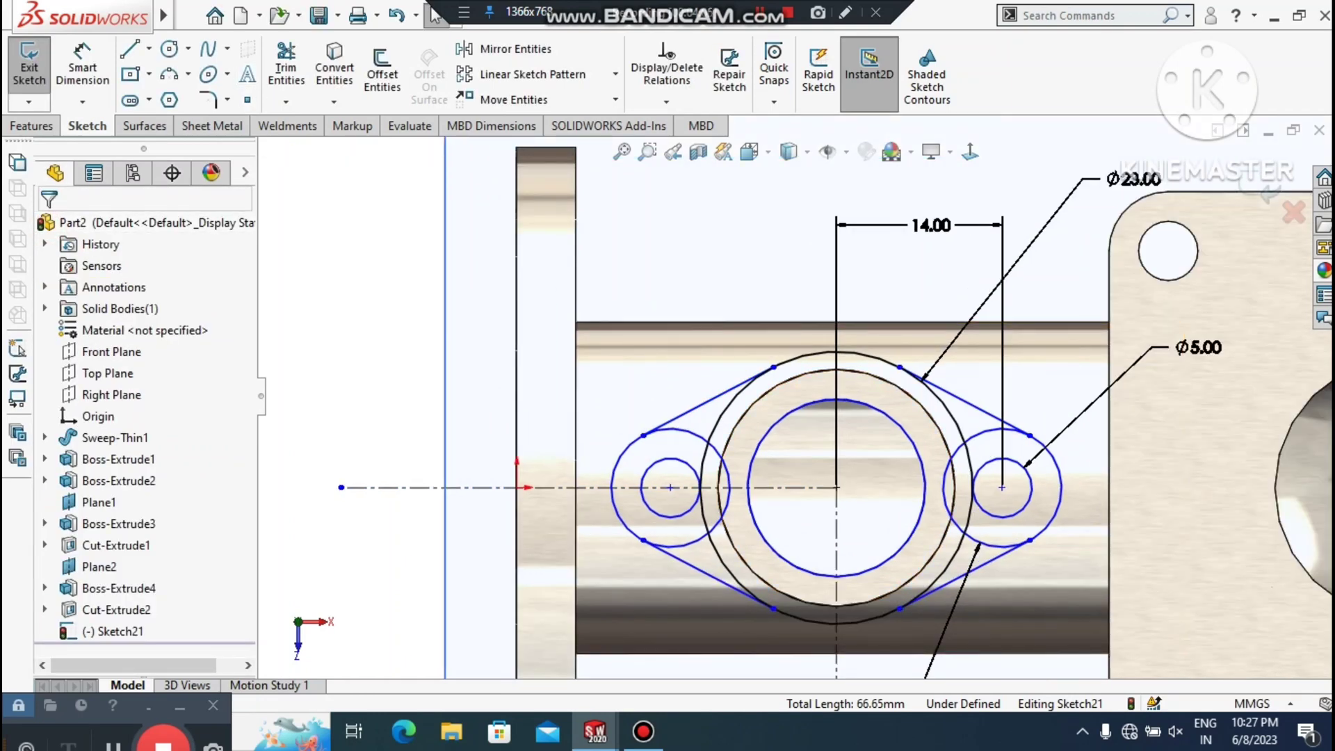
{"action": "left_click", "coordinate": [286, 70]}
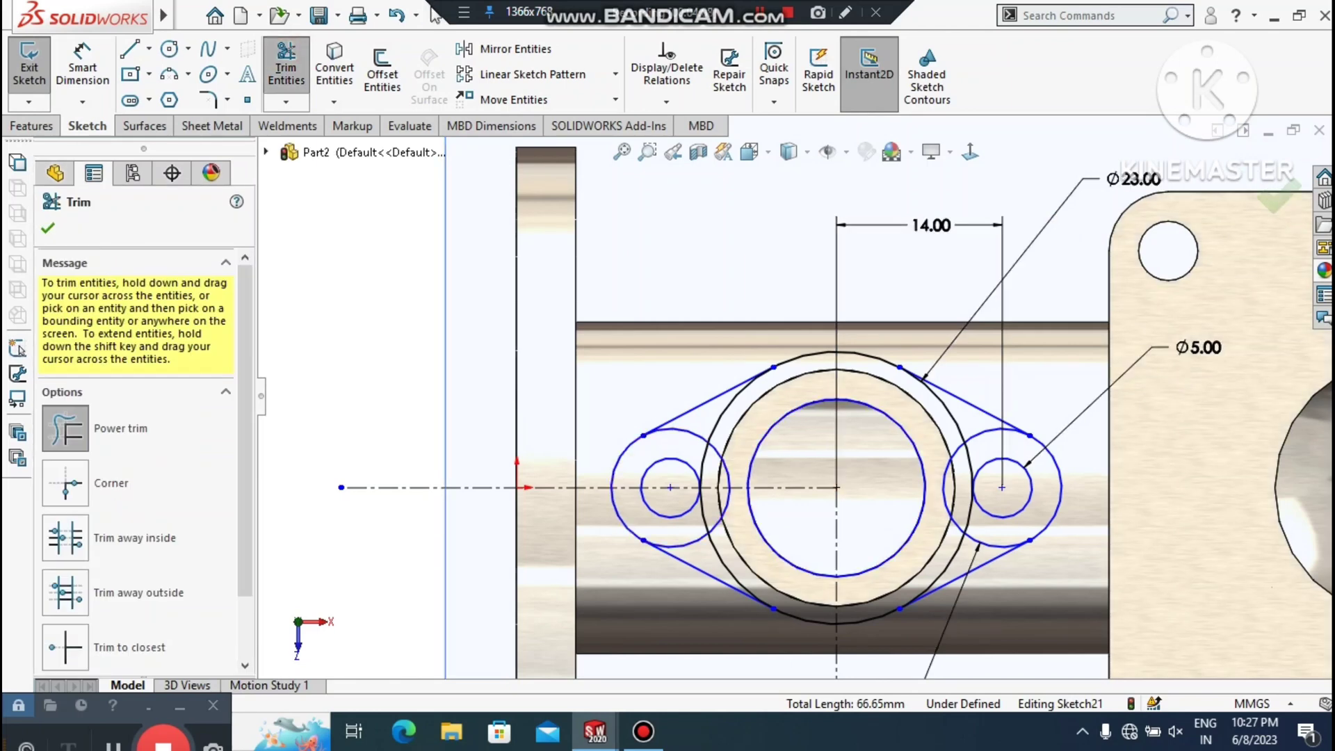
{"action": "mouse_move", "coordinate": [742, 434]}
{"action": "left_mouse_down"}
{"action": "mouse_move", "coordinate": [699, 426]}
{"action": "mouse_move", "coordinate": [725, 451]}
{"action": "left_mouse_up"}
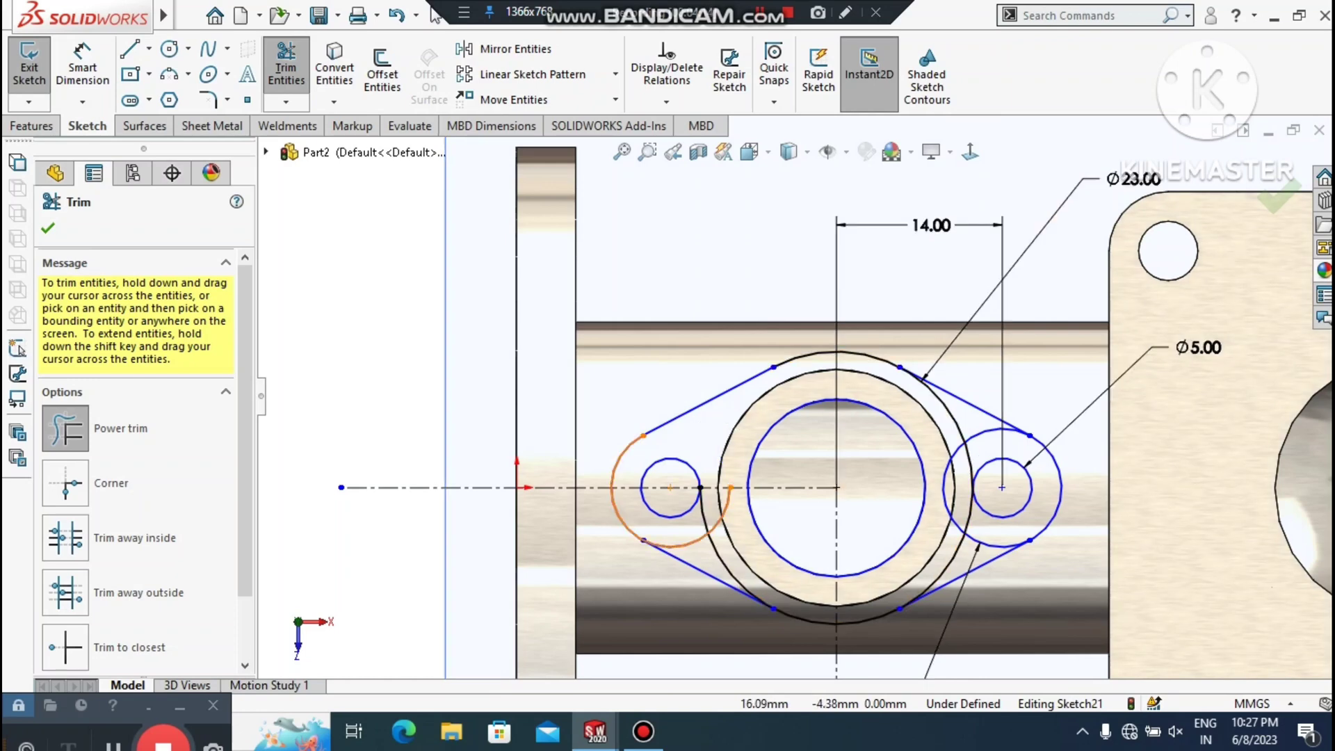
{"action": "left_click", "coordinate": [707, 543]}
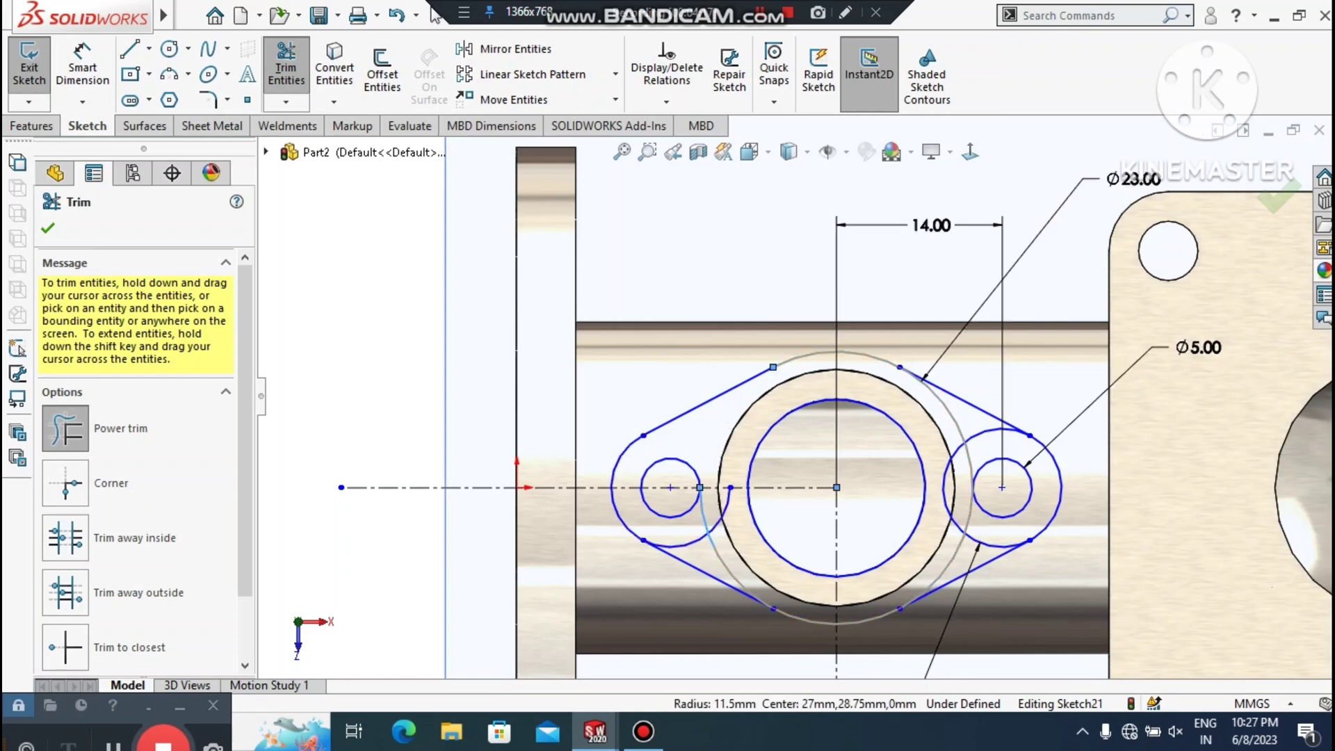
{"action": "key", "text": "Escape"}
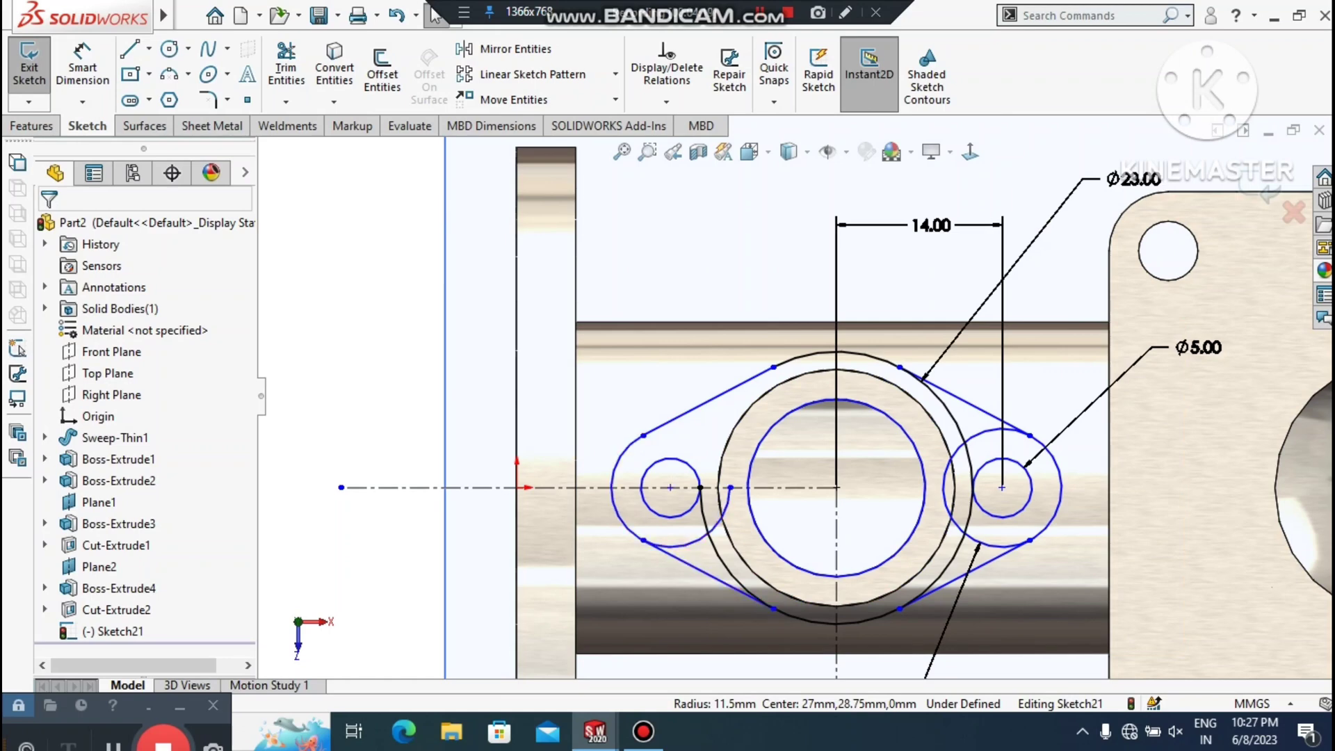
{"action": "left_click", "coordinate": [286, 70]}
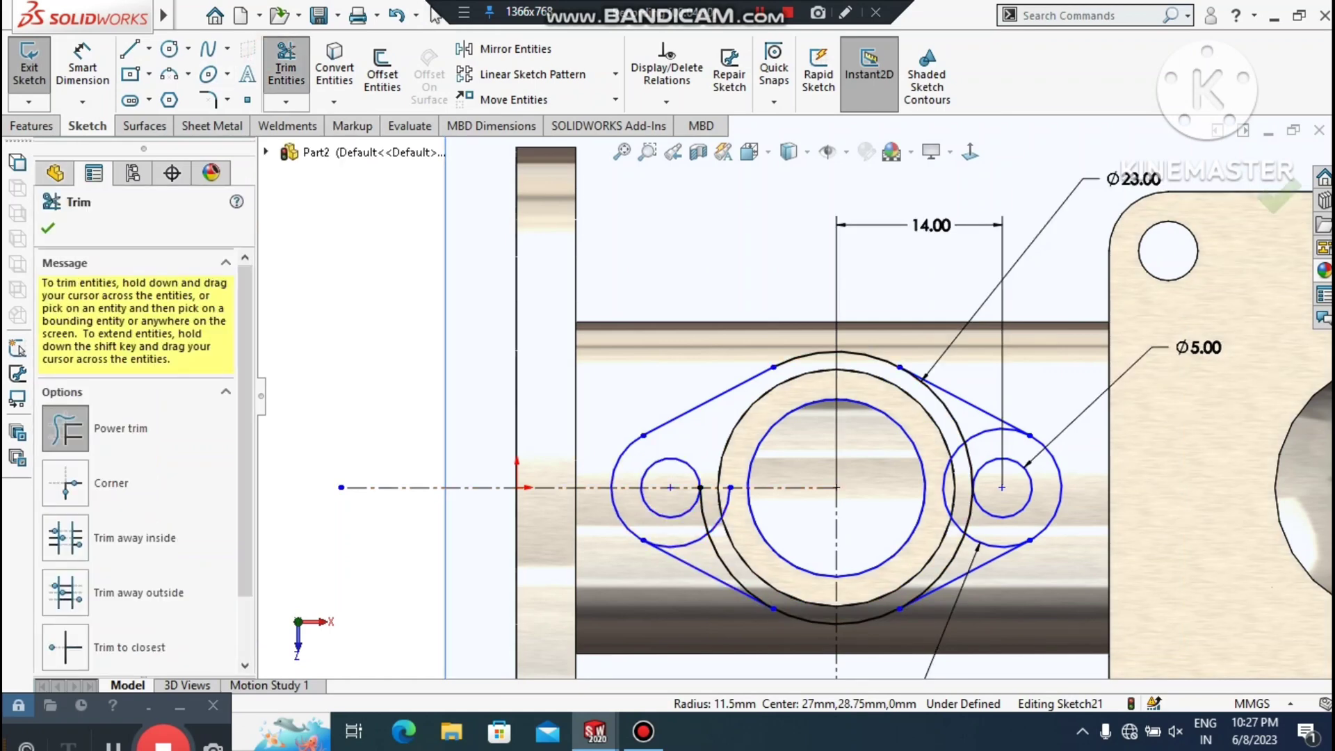
{"action": "mouse_move", "coordinate": [745, 551]}
{"action": "left_mouse_down"}
{"action": "mouse_move", "coordinate": [717, 556]}
{"action": "mouse_move", "coordinate": [719, 521]}
{"action": "mouse_move", "coordinate": [740, 528]}
{"action": "left_mouse_up"}
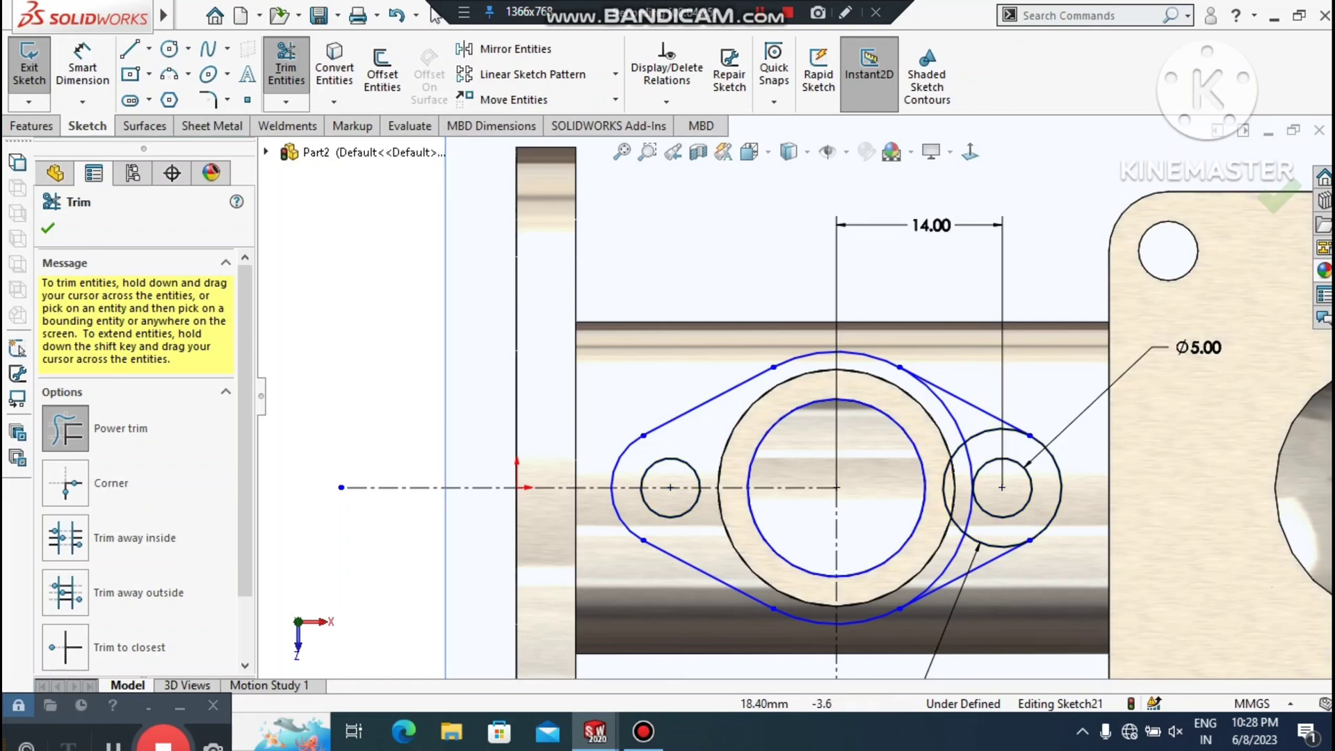
{"action": "scroll", "coordinate": [1050, 575], "scroll_direction": "down", "scroll_amount": 3}
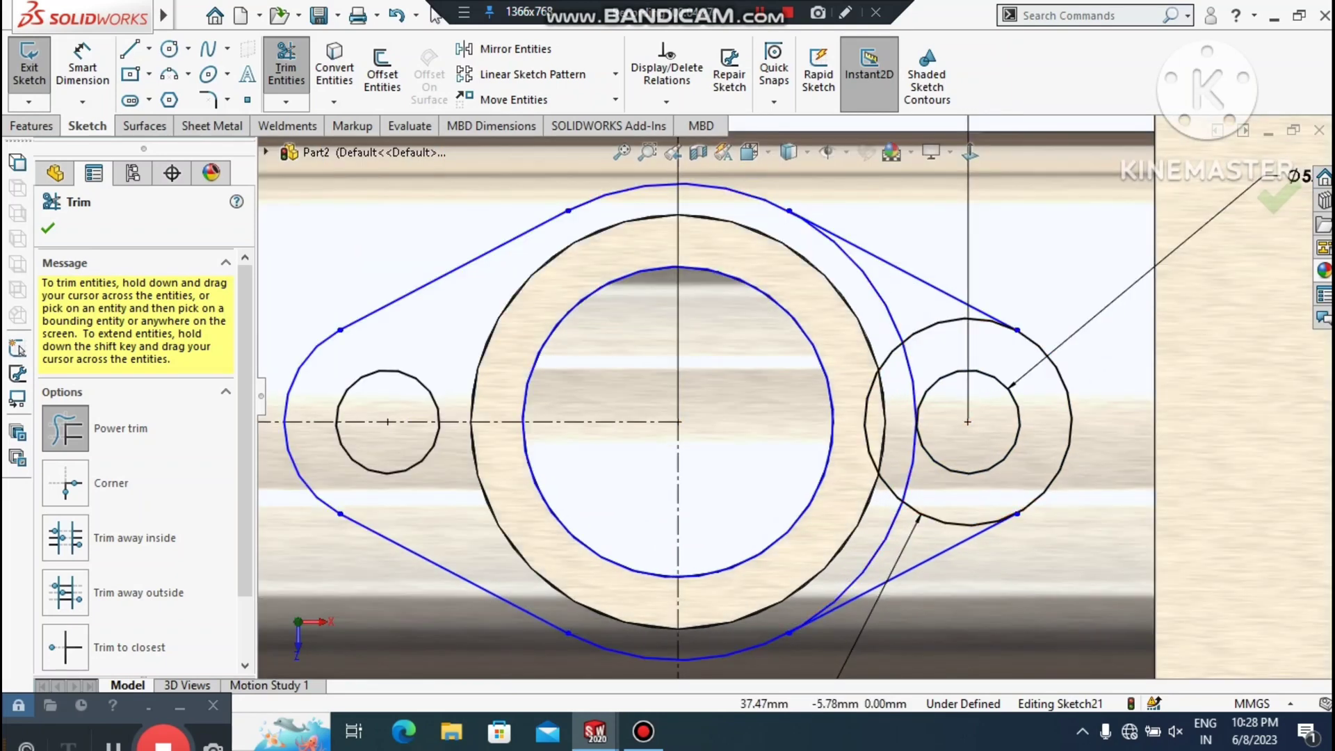
Trim the overlapping inner arcs of the right 10 mm circle and the 23 mm circle between the right tangent lines
{"action": "mouse_move", "coordinate": [912, 546]}
{"action": "left_mouse_down"}
{"action": "mouse_move", "coordinate": [884, 538]}
{"action": "mouse_move", "coordinate": [872, 508]}
{"action": "mouse_move", "coordinate": [905, 491]}
{"action": "left_mouse_up"}
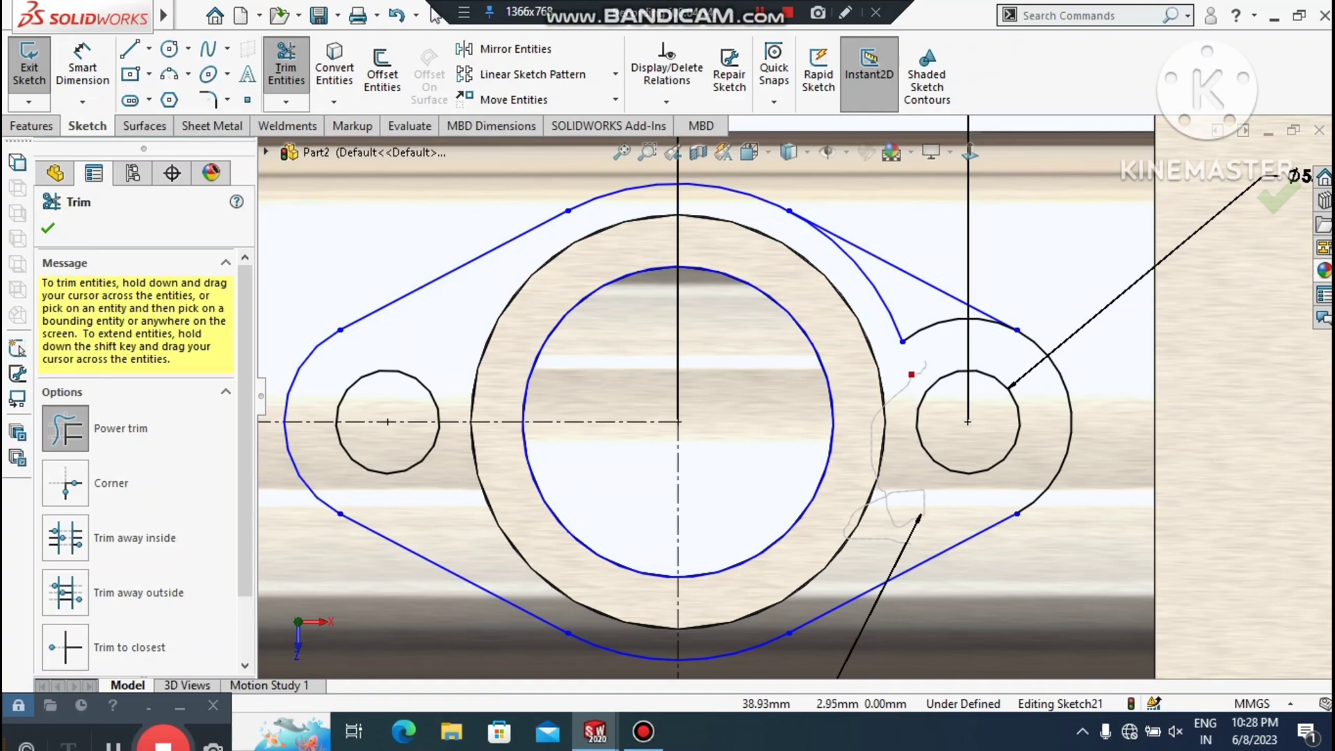
{"action": "left_click_drag", "start_coordinate": [915, 316], "coordinate": [893, 309]}
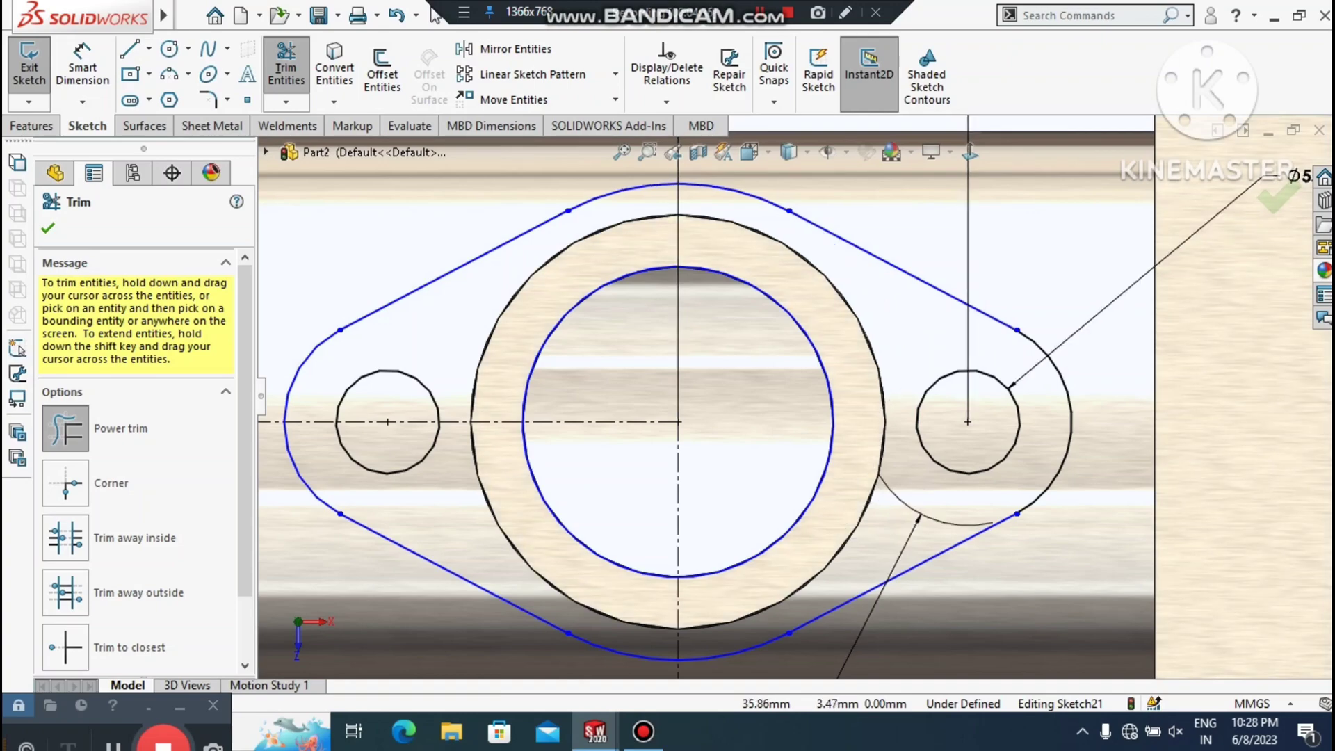
{"action": "scroll", "coordinate": [795, 397], "scroll_direction": "up", "scroll_amount": 5}
{"action": "key", "text": "Escape"}
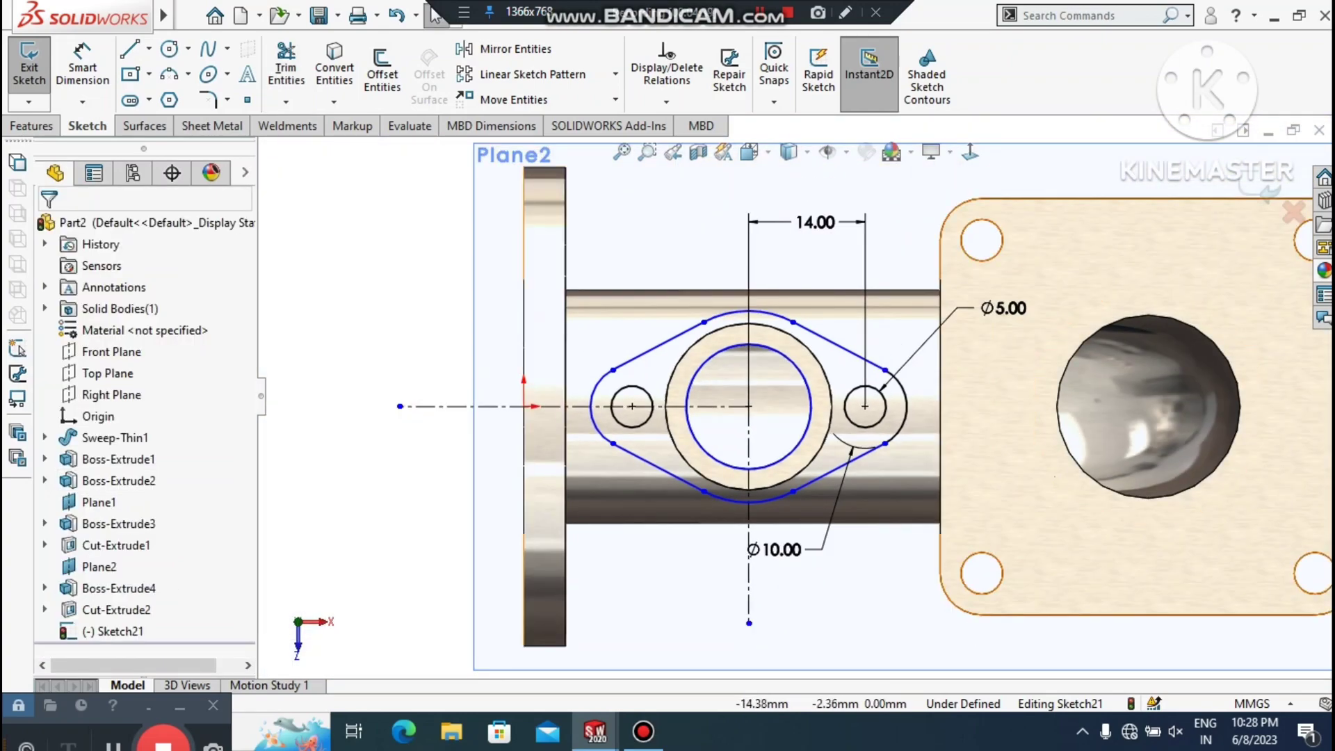
Extrude the two-hole flange profile 5 mm blind in the reversed direction, down toward the main pipe, merged with the body
{"action": "scroll", "coordinate": [404, 425], "scroll_direction": "up", "scroll_amount": 1}
{"action": "middle_click_drag", "start_coordinate": [535, 545], "coordinate": [541, 350]}
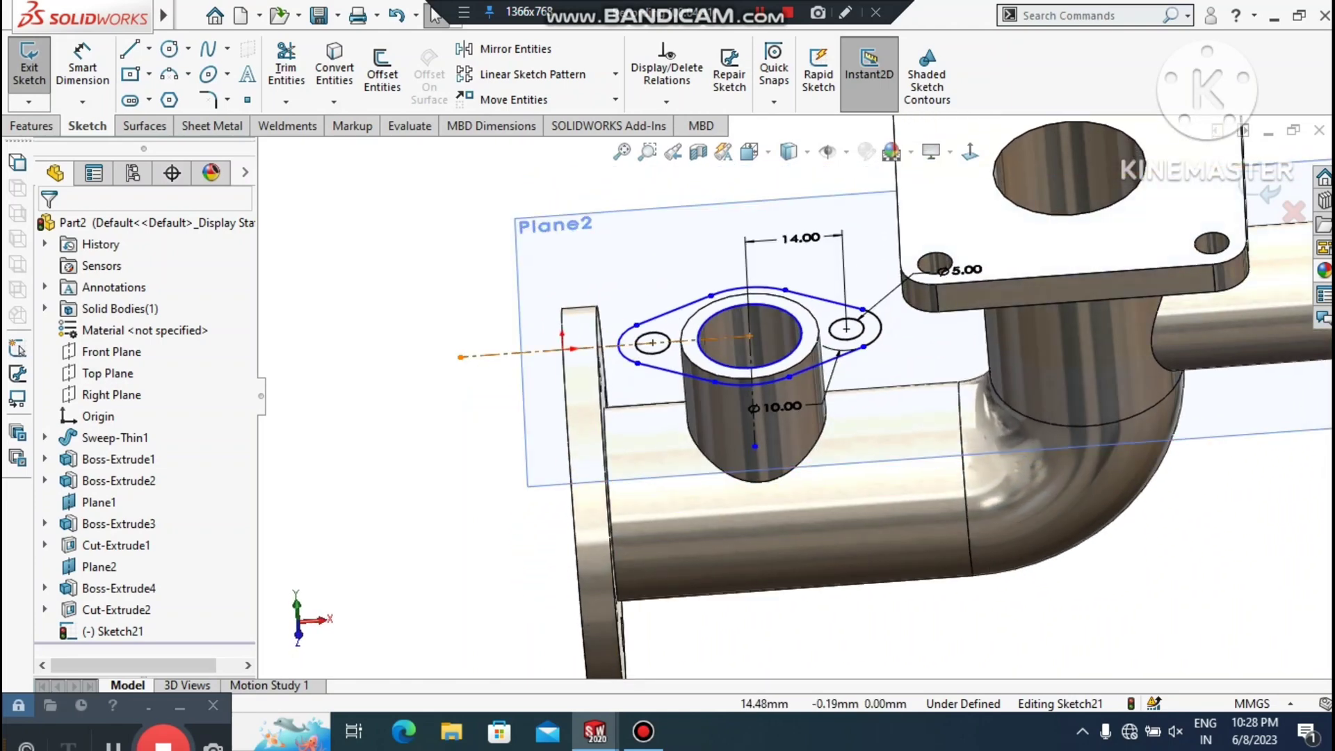
{"action": "scroll", "coordinate": [830, 323], "scroll_direction": "down", "scroll_amount": 1}
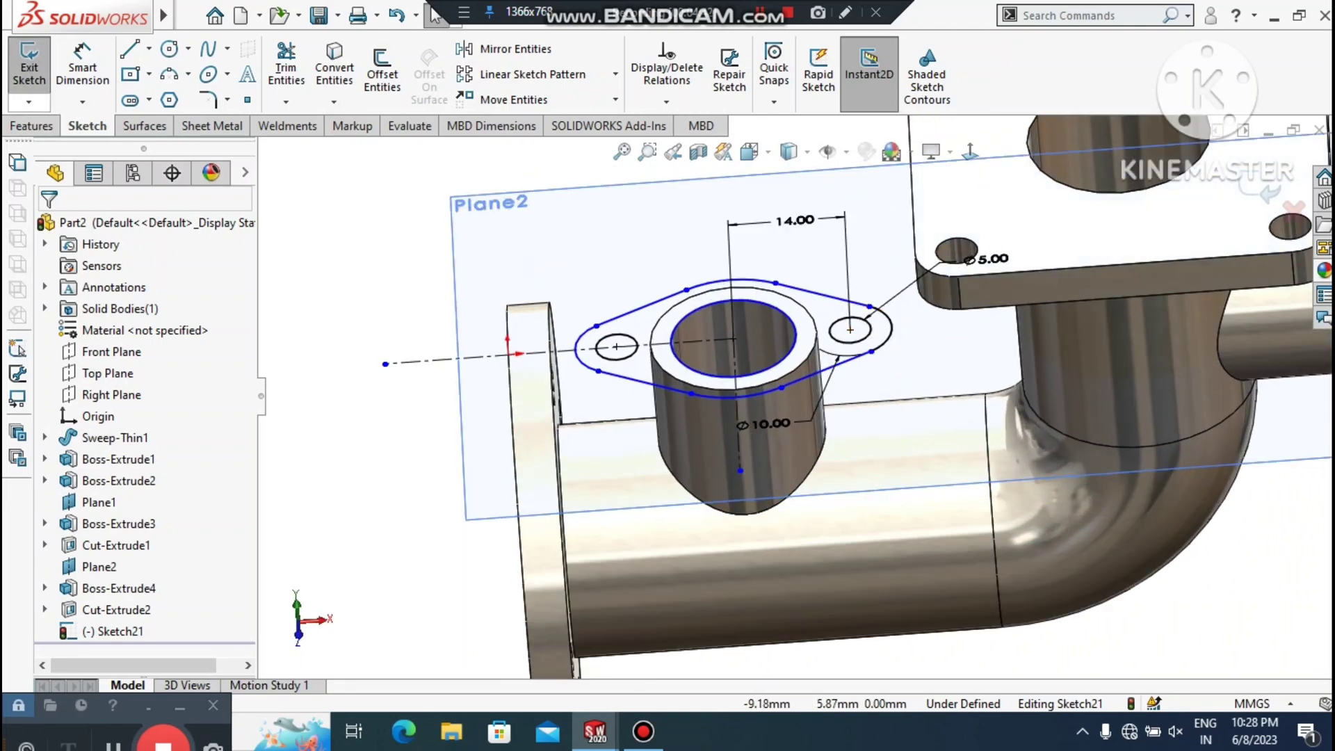
{"action": "left_click", "coordinate": [31, 126]}
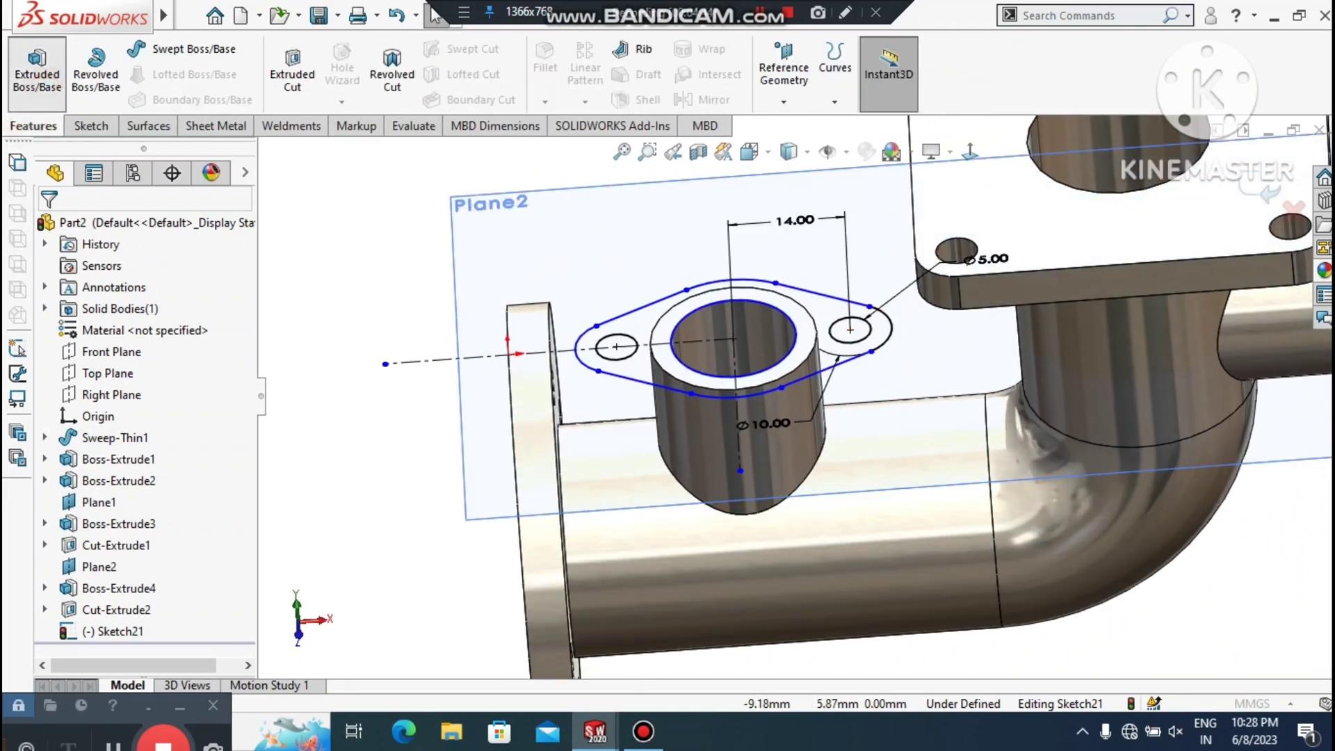
{"action": "left_click", "coordinate": [37, 70]}
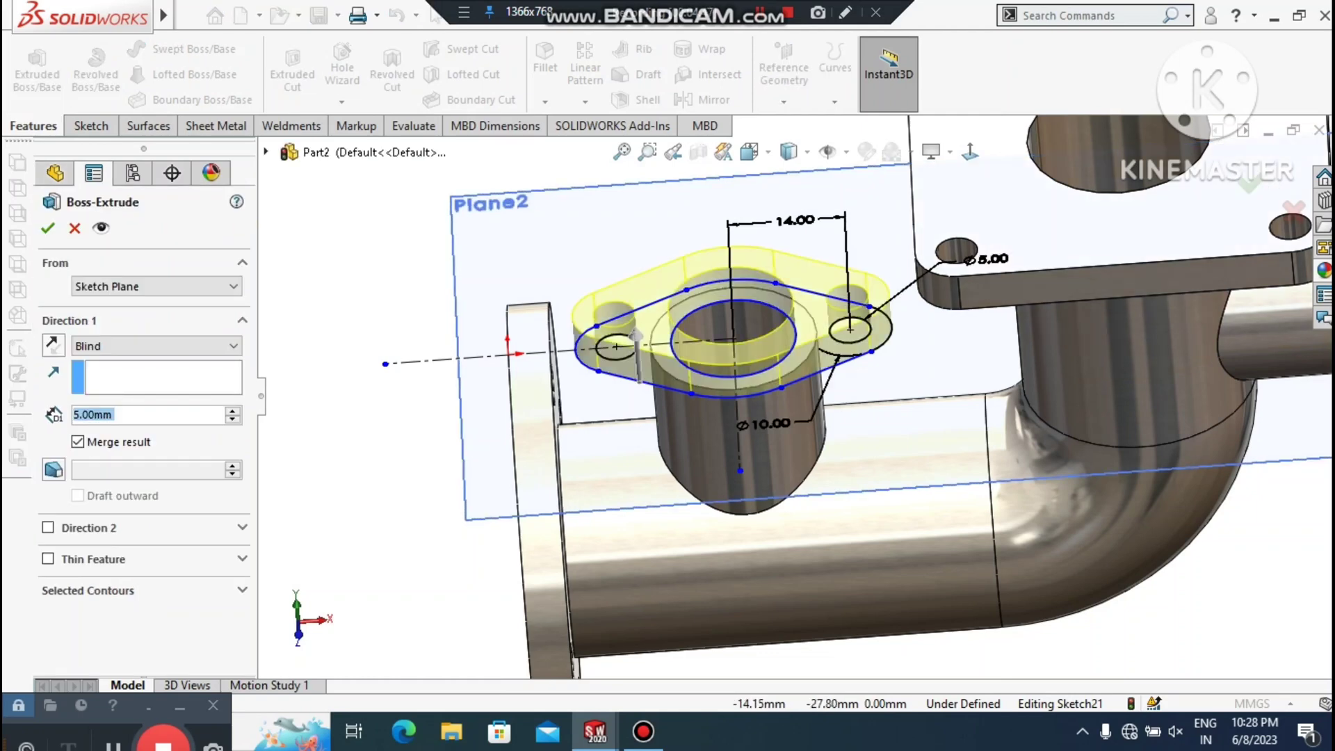
{"action": "left_click", "coordinate": [54, 345]}
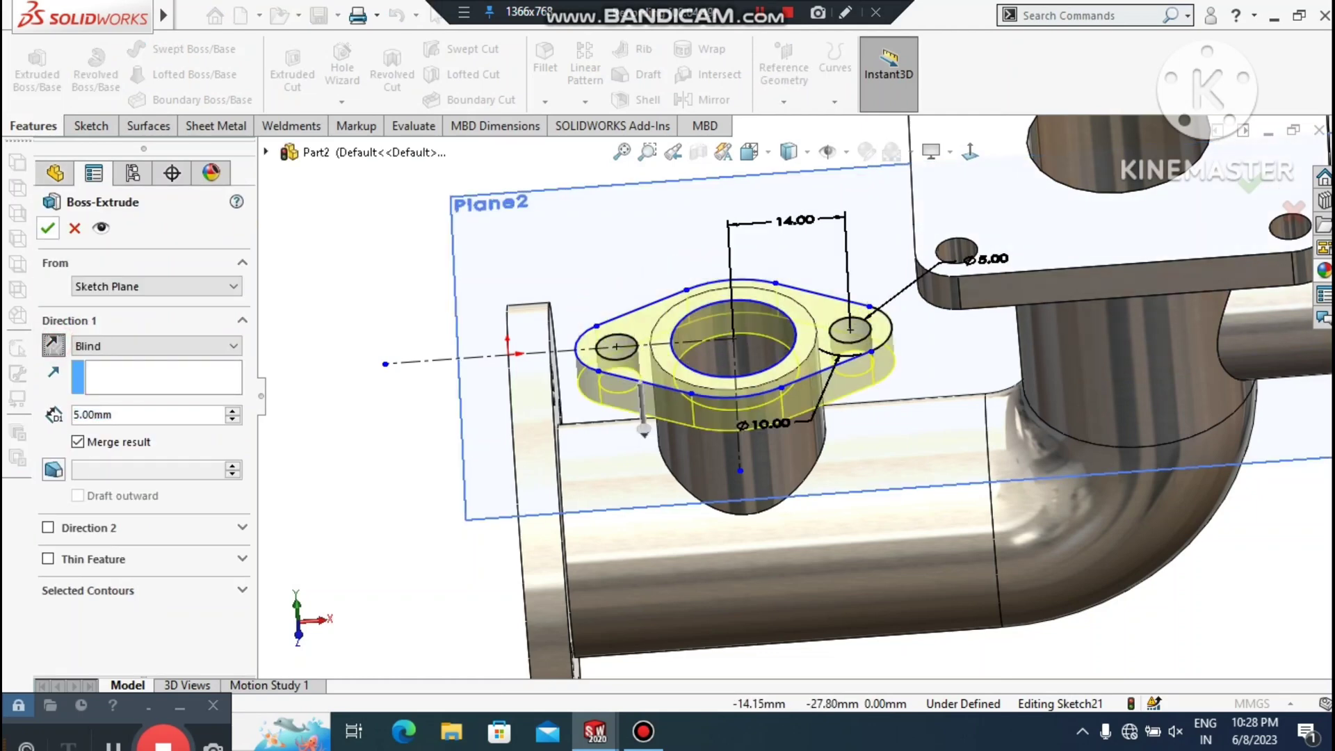
{"action": "left_click", "coordinate": [47, 228]}
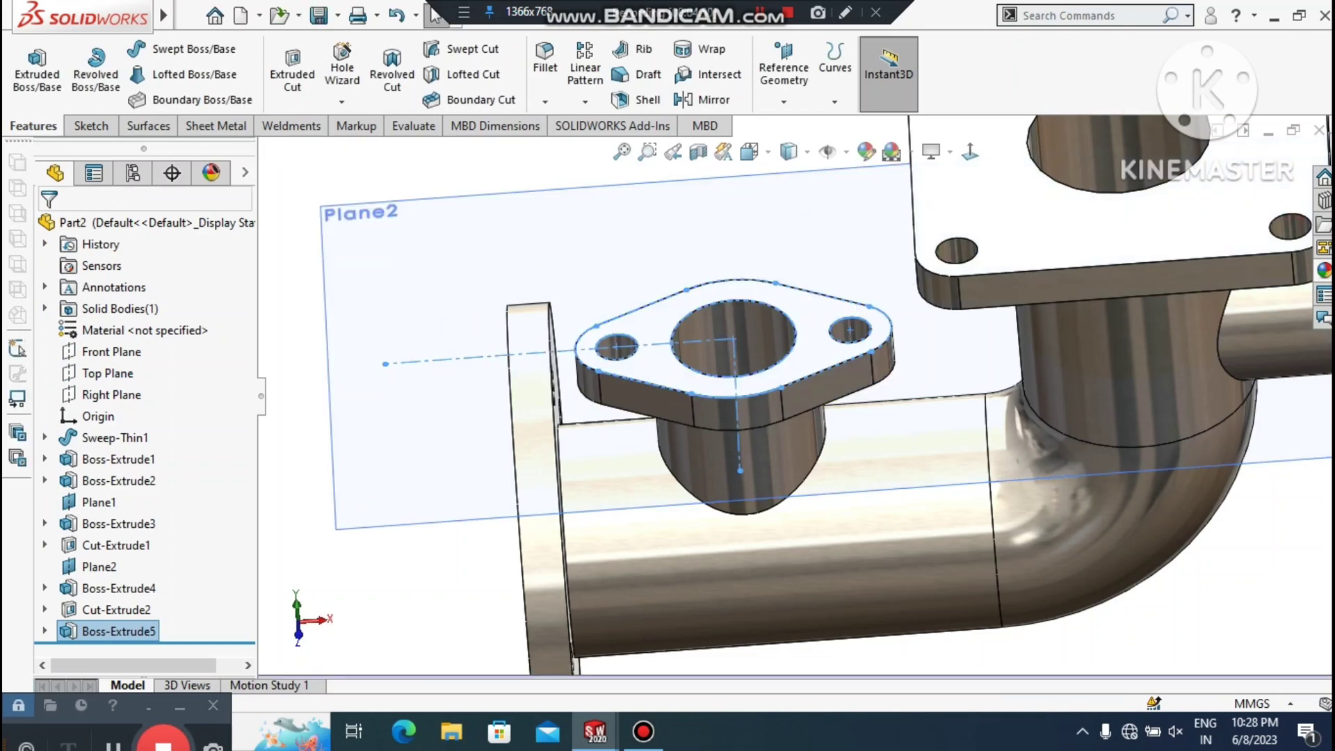
{"action": "scroll", "coordinate": [346, 466], "scroll_direction": "up", "scroll_amount": 2}
{"action": "left_click", "coordinate": [346, 466]}
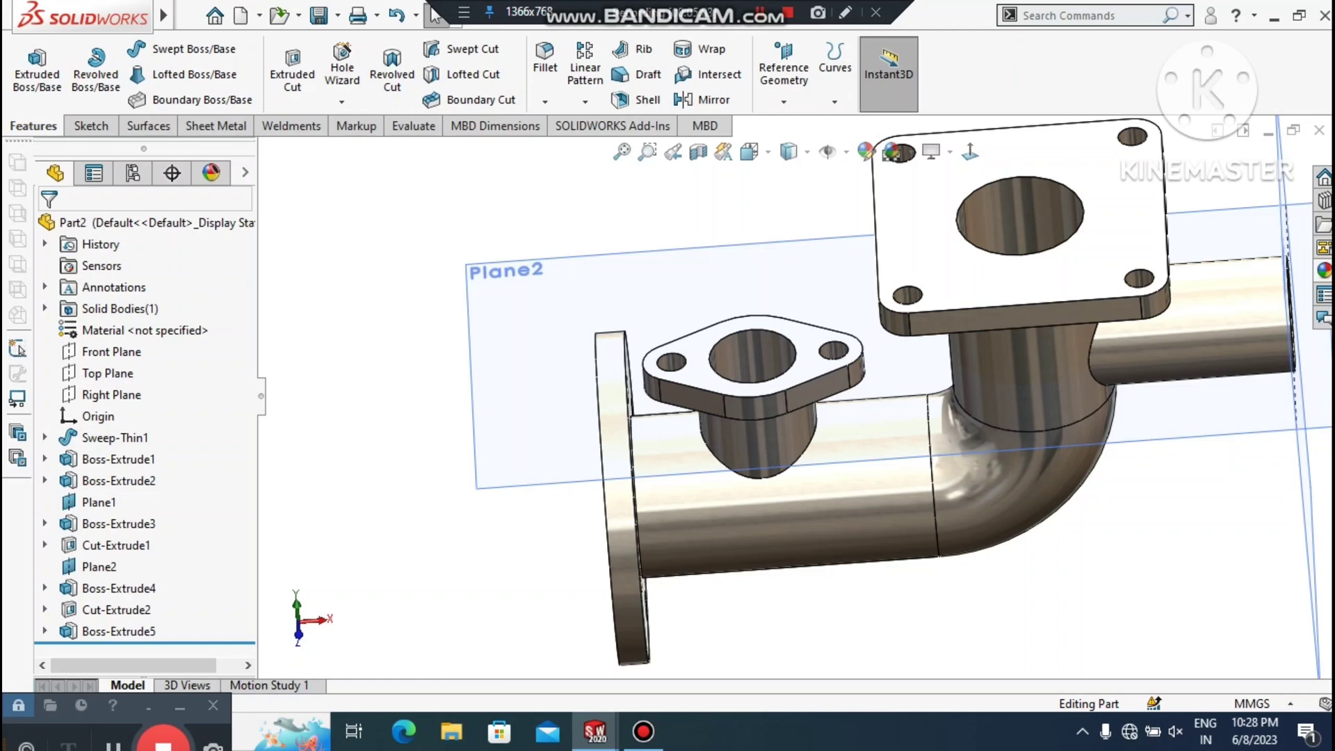
Set up a 3 mm symmetric fillet on the edges where the small upright branch and the side branch join the pipe
{"action": "scroll", "coordinate": [800, 395], "scroll_direction": "up", "scroll_amount": 1}
{"action": "middle_click_drag", "start_coordinate": [799, 394], "coordinate": [810, 391]}
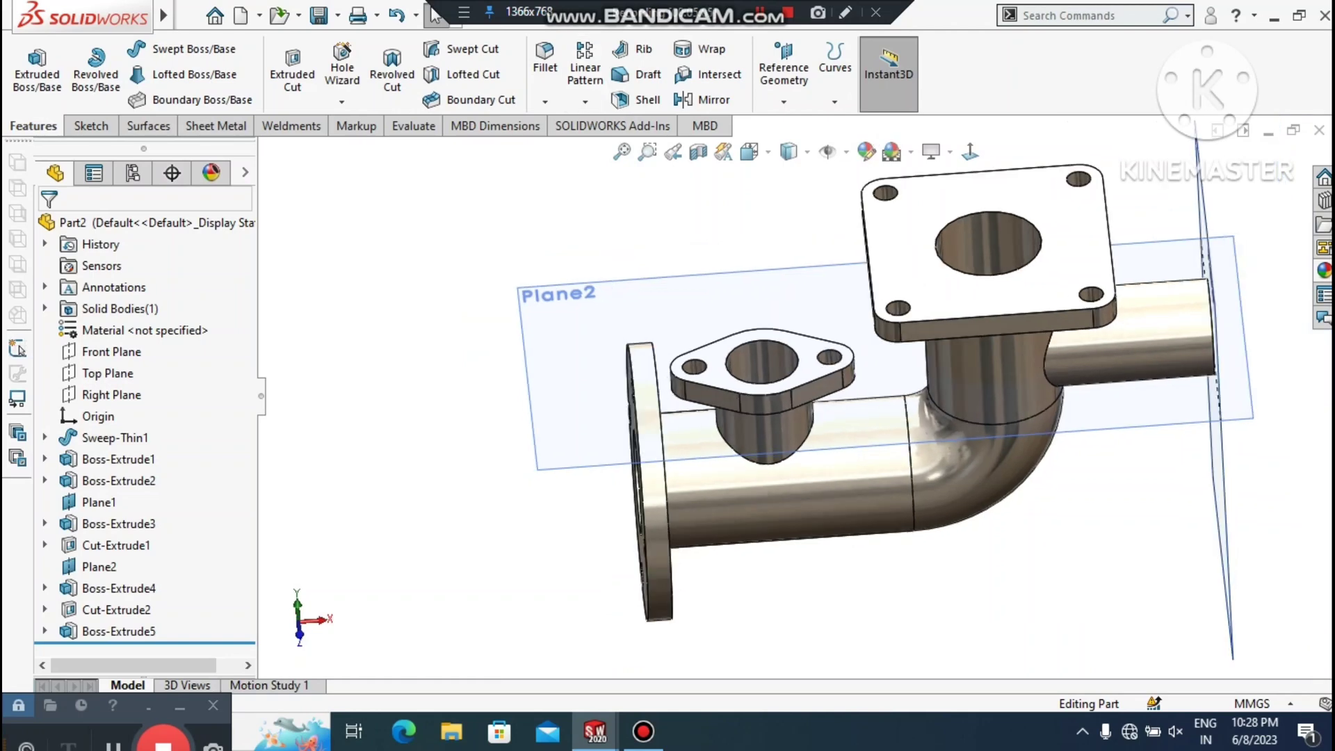
{"action": "left_click", "coordinate": [545, 59]}
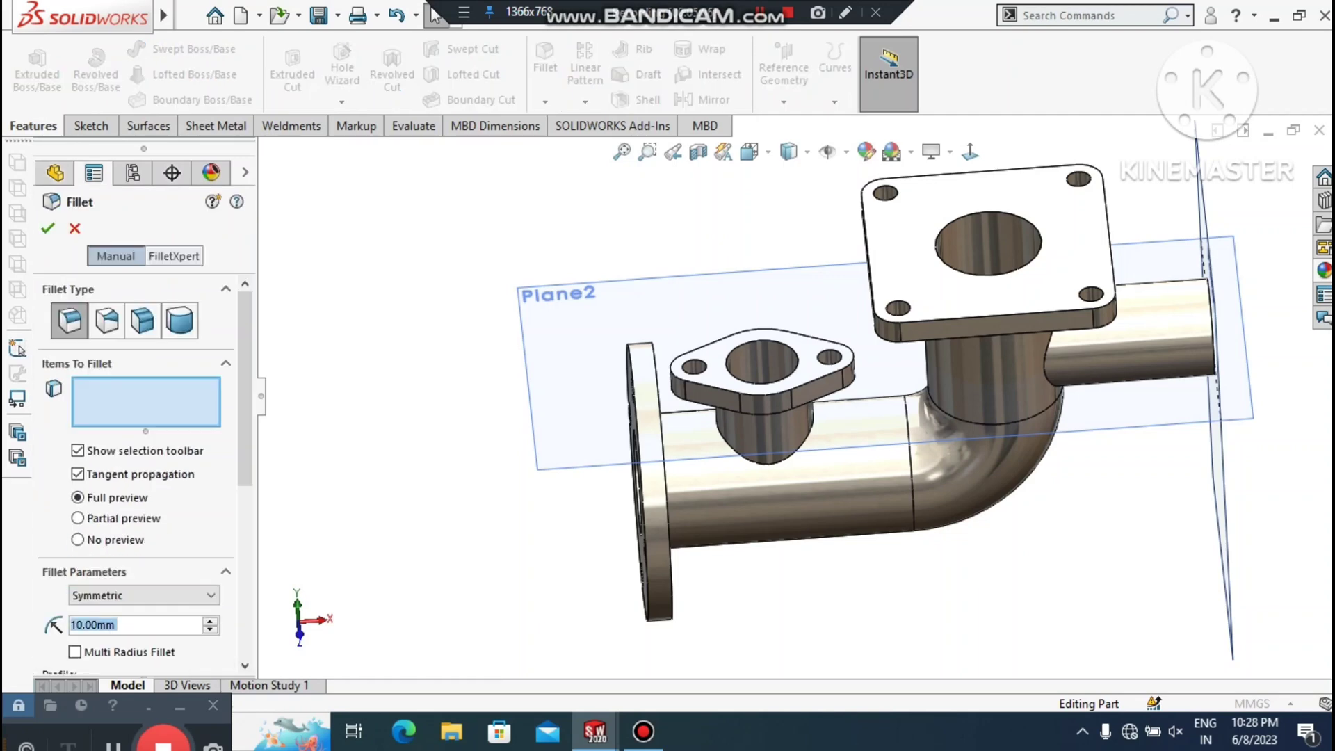
{"action": "type", "text": "3"}
{"action": "key", "text": "Return"}
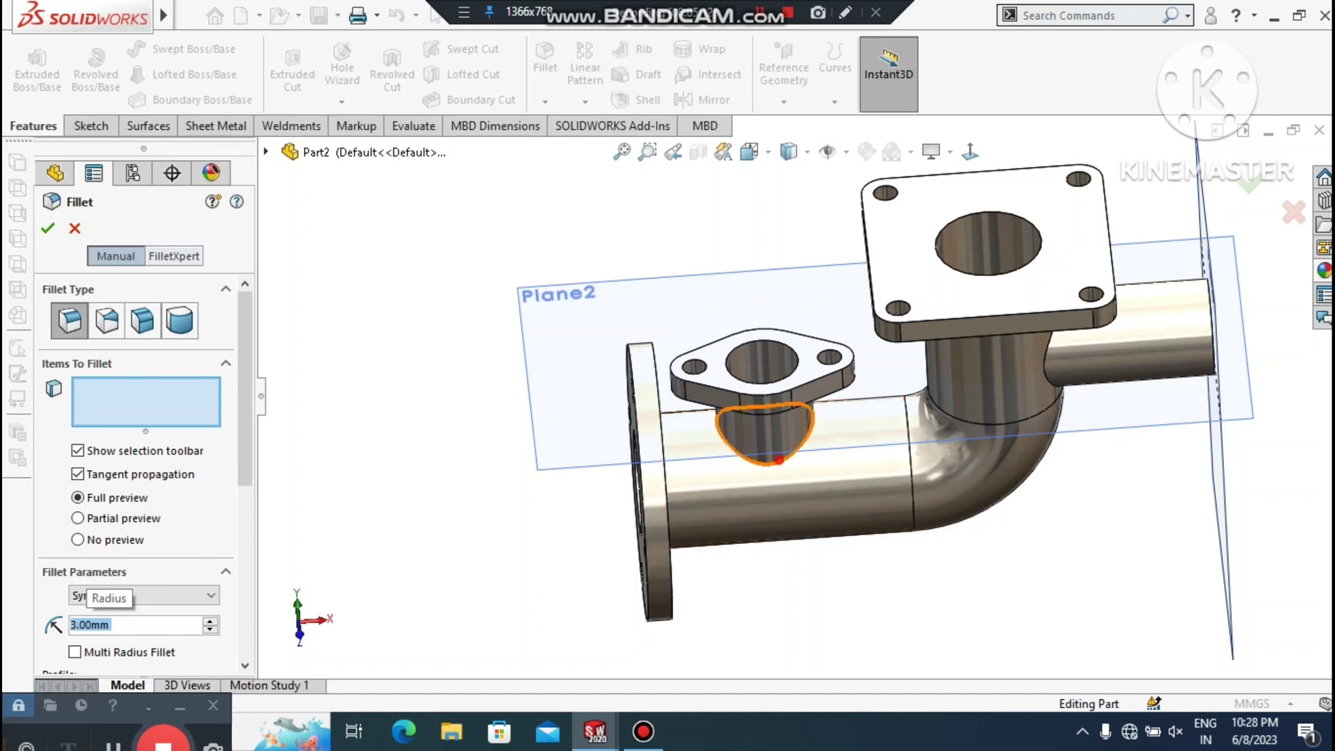
{"action": "left_click", "coordinate": [779, 462]}
{"action": "middle_click_drag", "start_coordinate": [780, 462], "coordinate": [867, 390]}
{"action": "scroll", "coordinate": [868, 387], "scroll_direction": "up", "scroll_amount": 2}
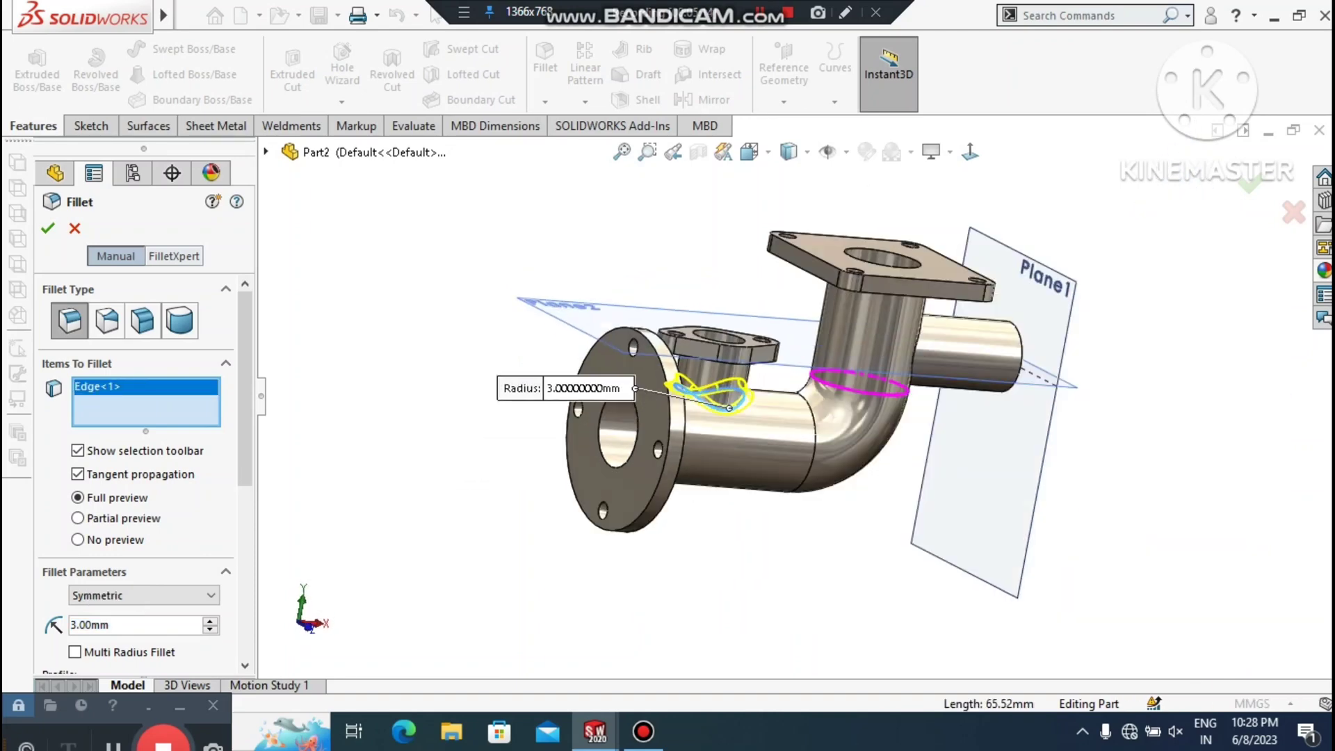
{"action": "scroll", "coordinate": [869, 383], "scroll_direction": "down", "scroll_amount": 4}
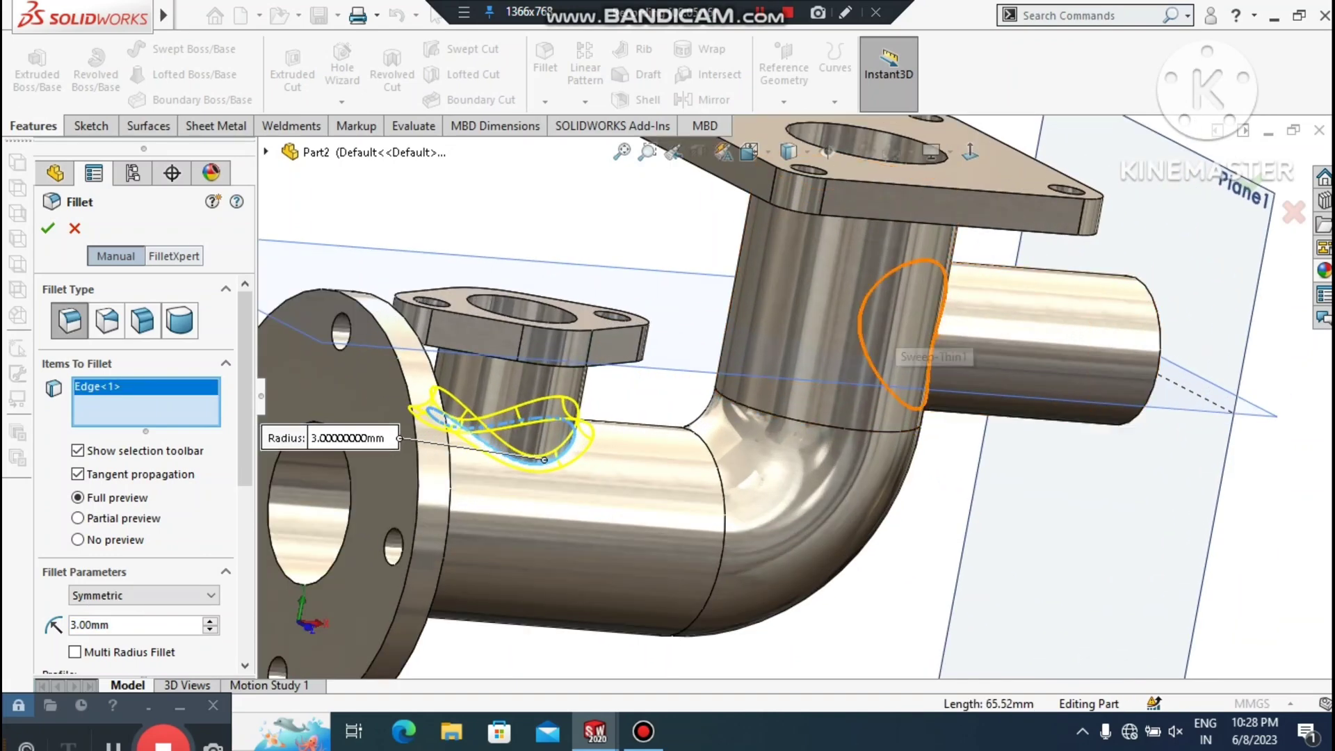
{"action": "left_click", "coordinate": [933, 337]}
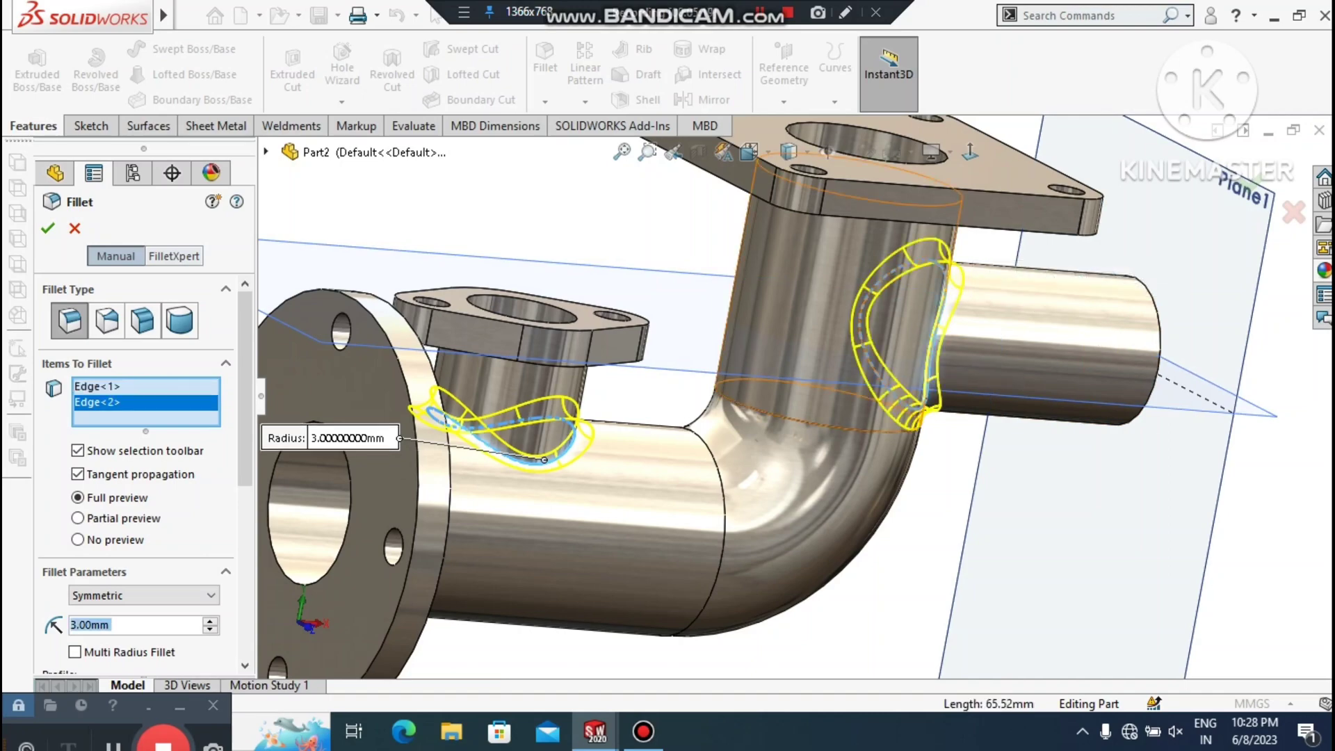
Add the edges where the pipe meets the square and round flanges to the 3 mm fillet and apply it
{"action": "scroll", "coordinate": [827, 346], "scroll_direction": "up", "scroll_amount": 2}
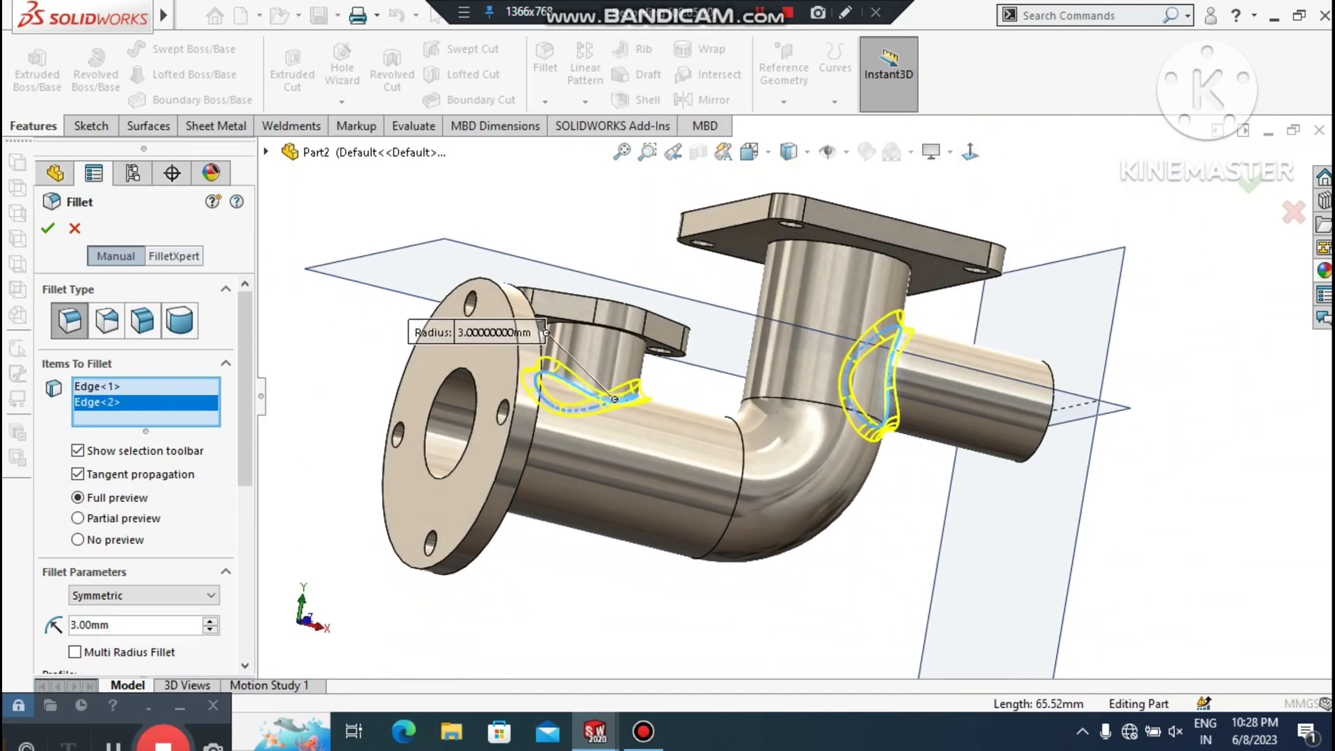
{"action": "scroll", "coordinate": [835, 338], "scroll_direction": "up", "scroll_amount": 1}
{"action": "scroll", "coordinate": [834, 337], "scroll_direction": "down", "scroll_amount": 5}
{"action": "left_click", "coordinate": [849, 295]}
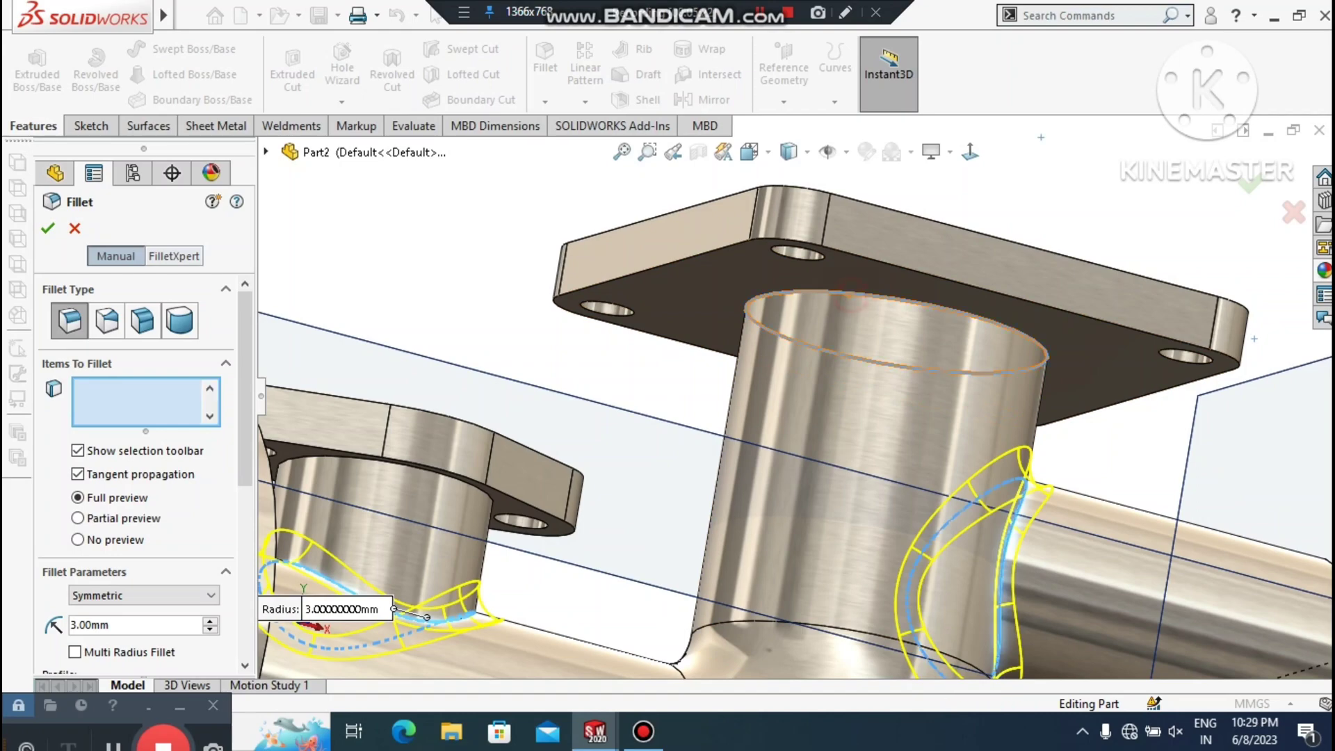
{"action": "scroll", "coordinate": [799, 407], "scroll_direction": "up", "scroll_amount": 4}
{"action": "middle_click_drag", "start_coordinate": [808, 400], "coordinate": [615, 476]}
{"action": "scroll", "coordinate": [615, 473], "scroll_direction": "down", "scroll_amount": 3}
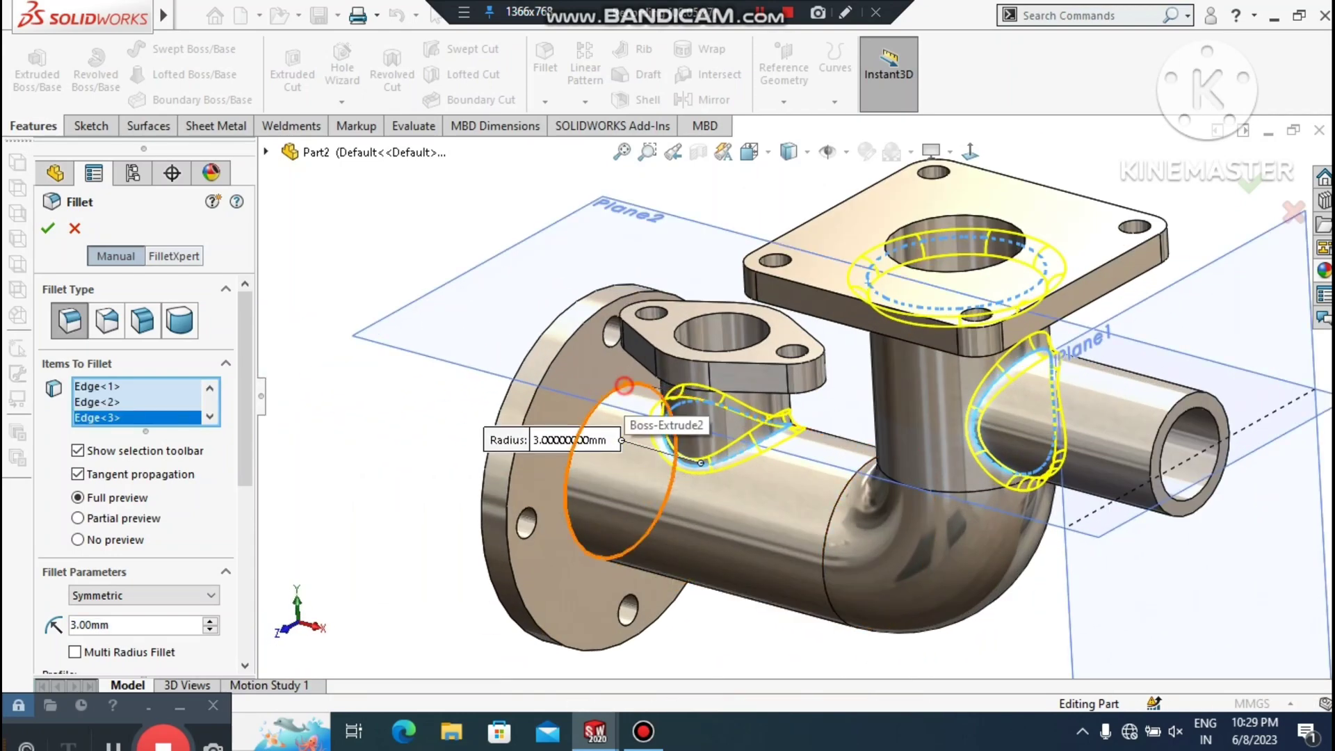
{"action": "left_click", "coordinate": [577, 438]}
{"action": "left_click", "coordinate": [47, 228]}
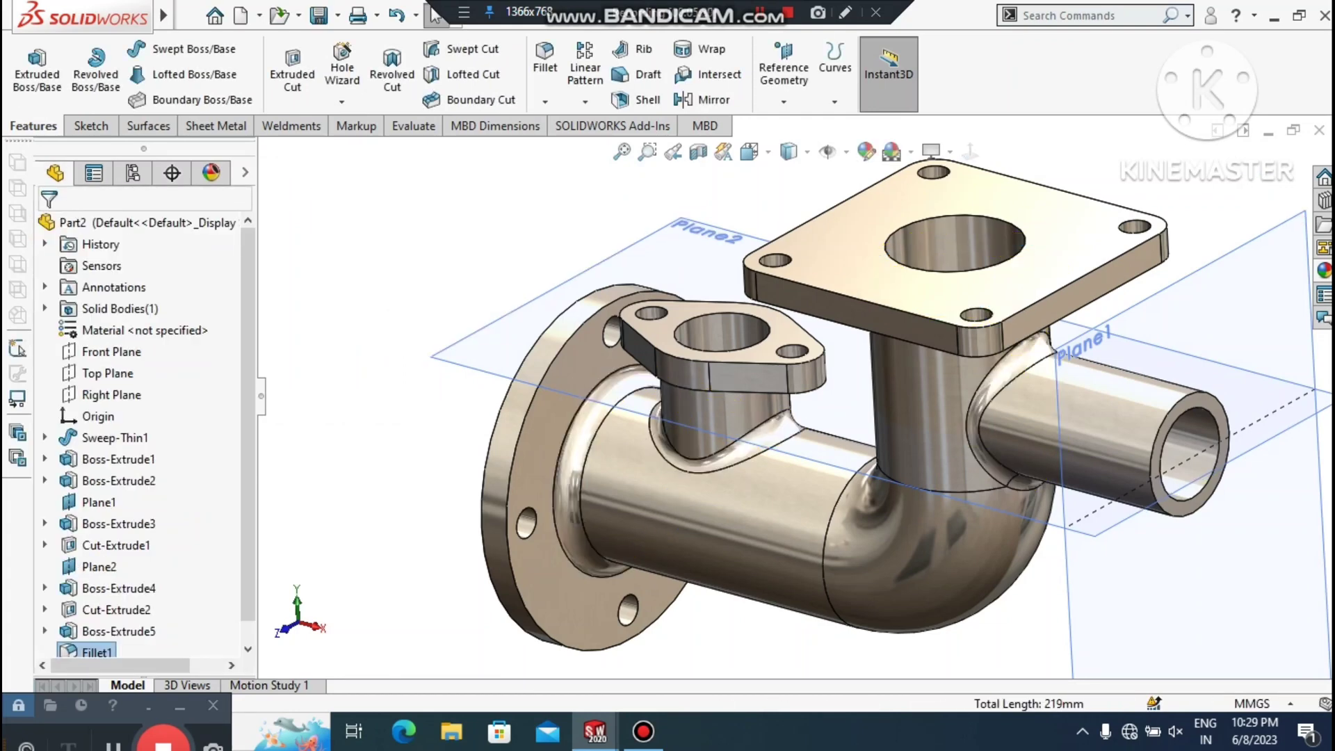
Set up a 0.5 mm by 45° chamfer on the front and back faces of the round flange
{"action": "scroll", "coordinate": [787, 396], "scroll_direction": "up", "scroll_amount": 2}
{"action": "middle_click_drag", "start_coordinate": [786, 396], "coordinate": [914, 375]}
{"action": "middle_click_drag", "start_coordinate": [659, 516], "coordinate": [657, 526]}
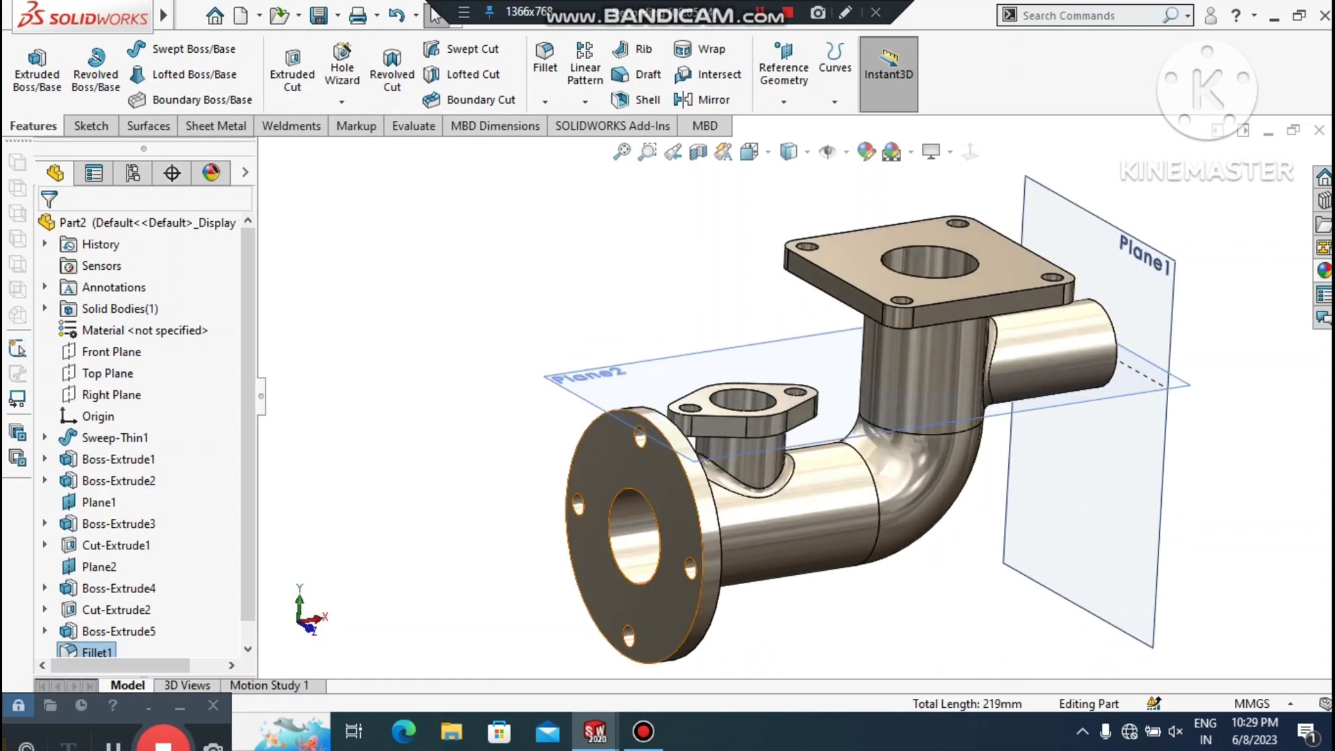
{"action": "left_click", "coordinate": [545, 102]}
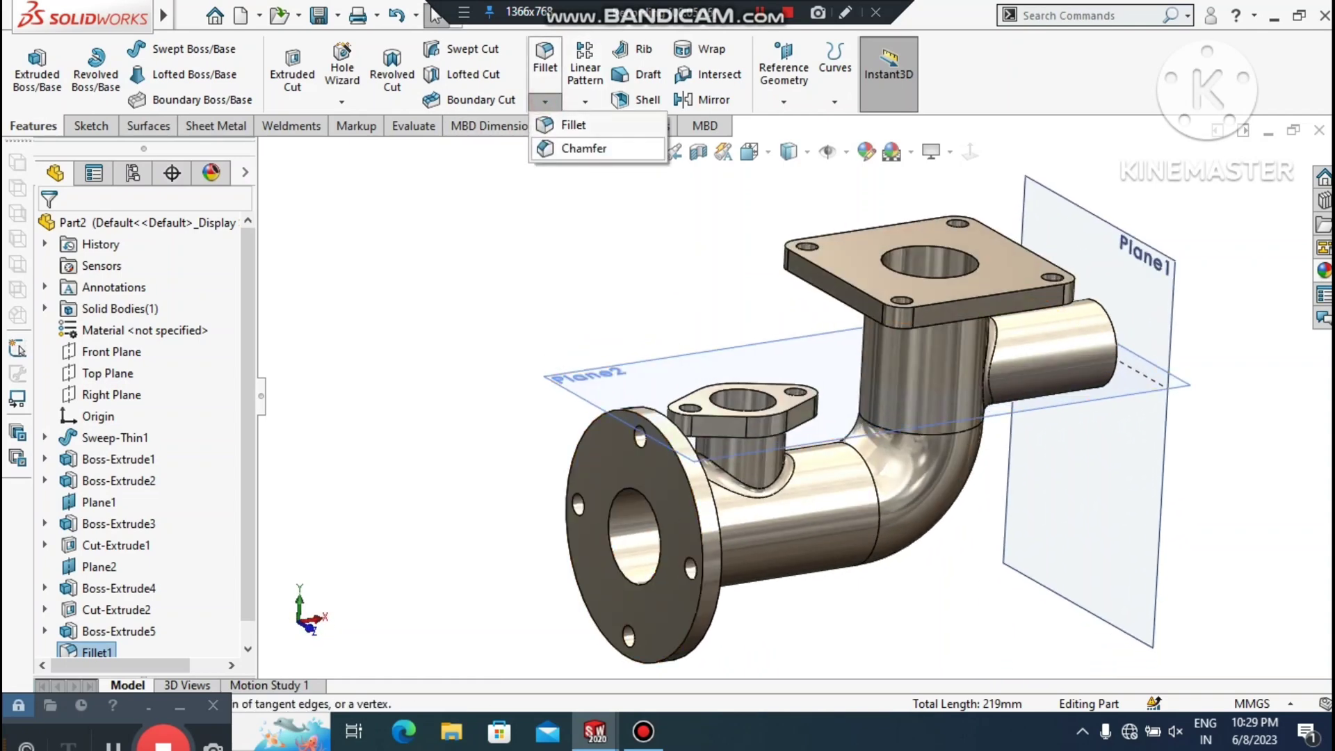
{"action": "left_click", "coordinate": [584, 149]}
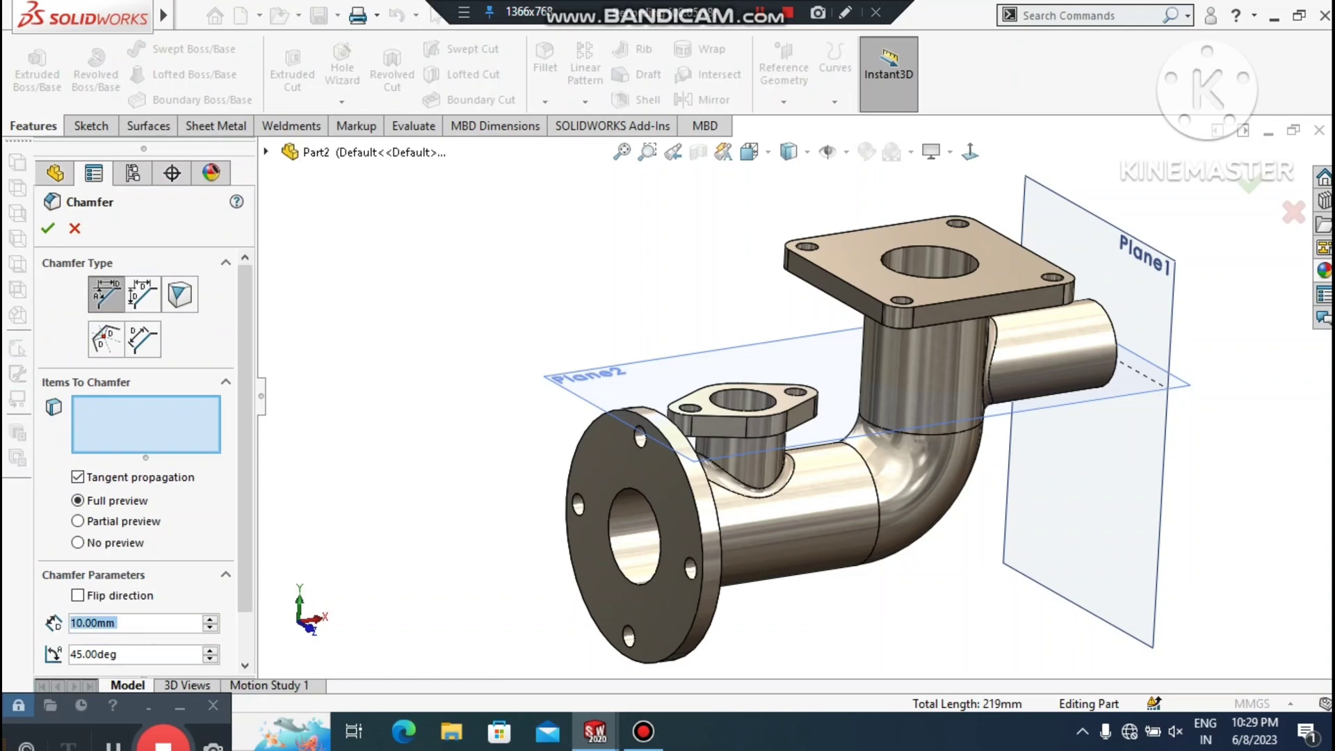
{"action": "type", "text": "0.5"}
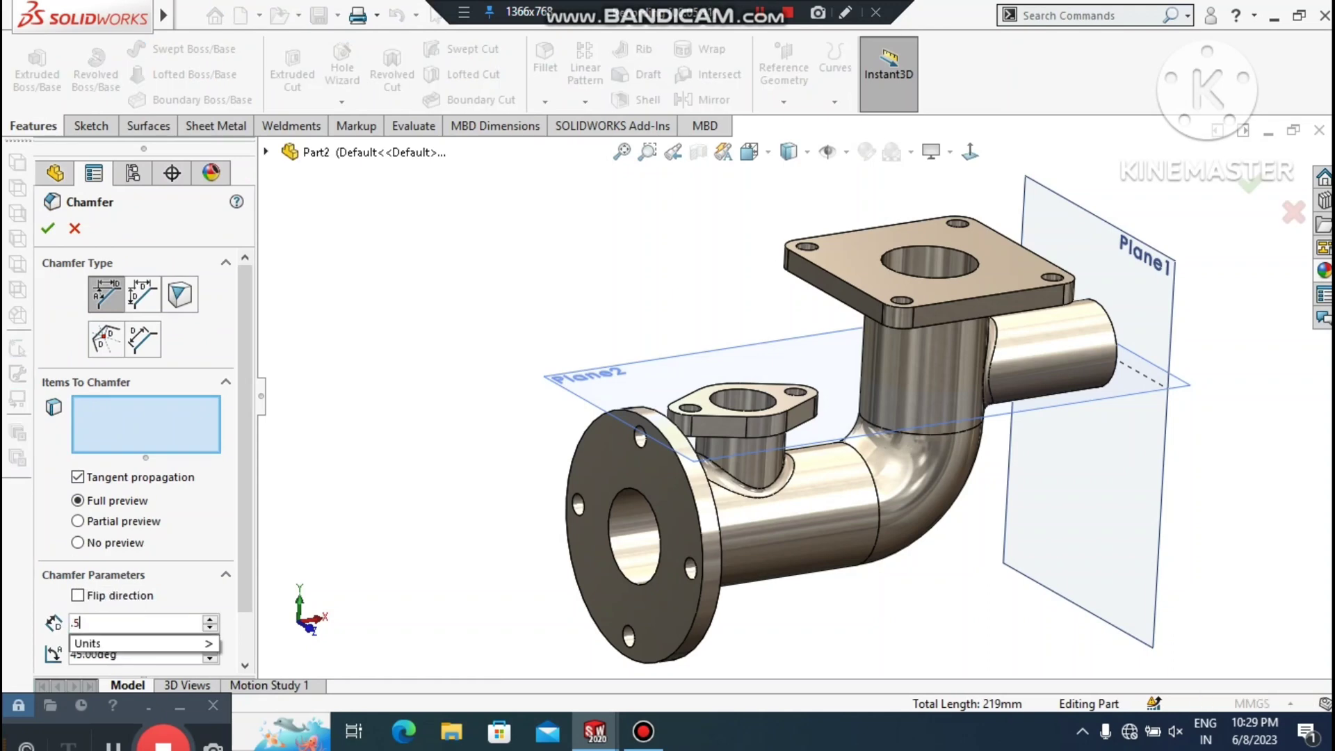
{"action": "key", "text": "Return"}
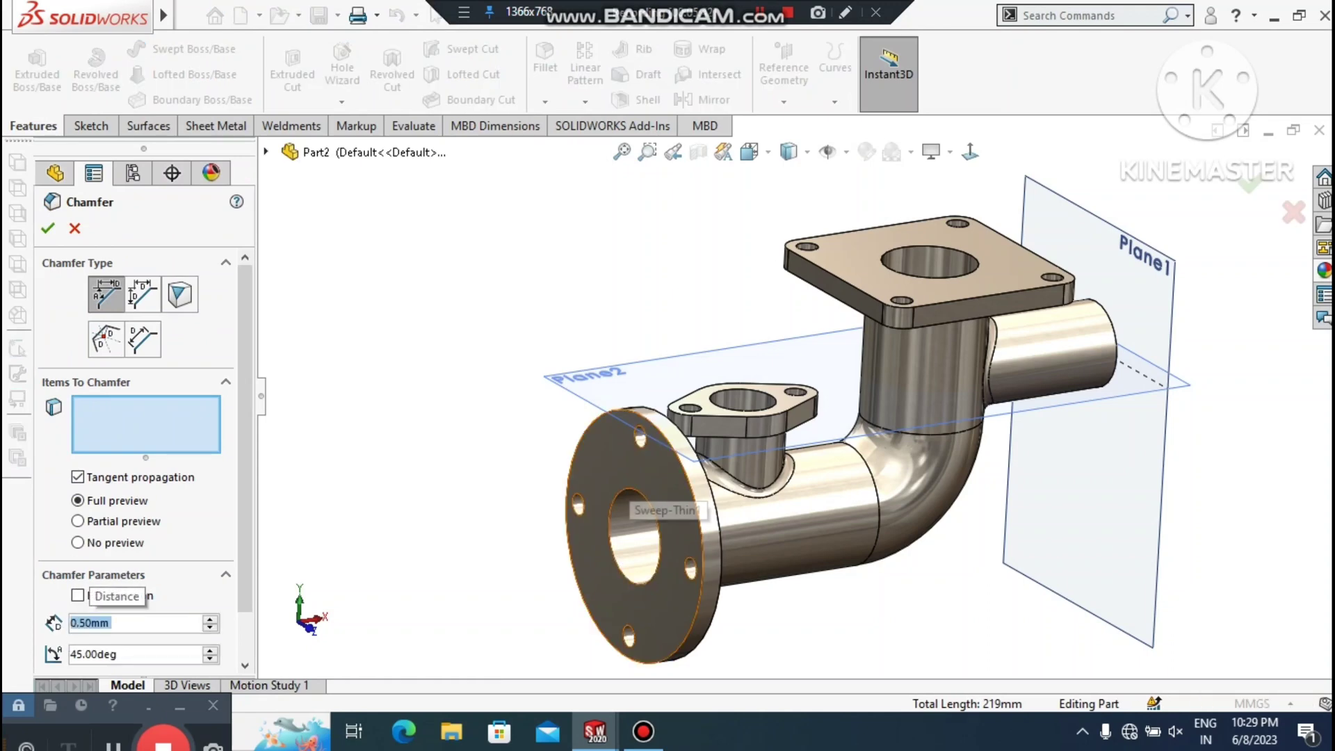
{"action": "left_click", "coordinate": [606, 517]}
{"action": "scroll", "coordinate": [607, 519], "scroll_direction": "down", "scroll_amount": 2}
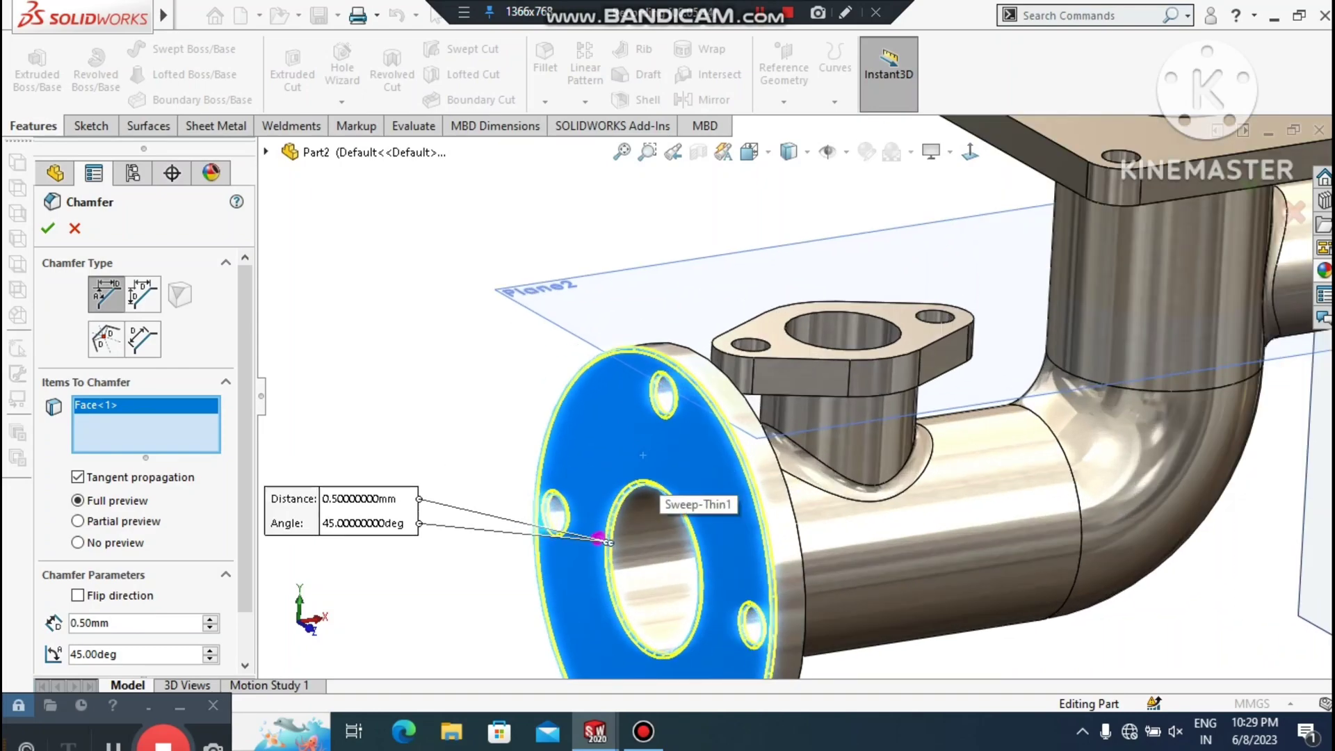
{"action": "scroll", "coordinate": [608, 519], "scroll_direction": "up", "scroll_amount": 1}
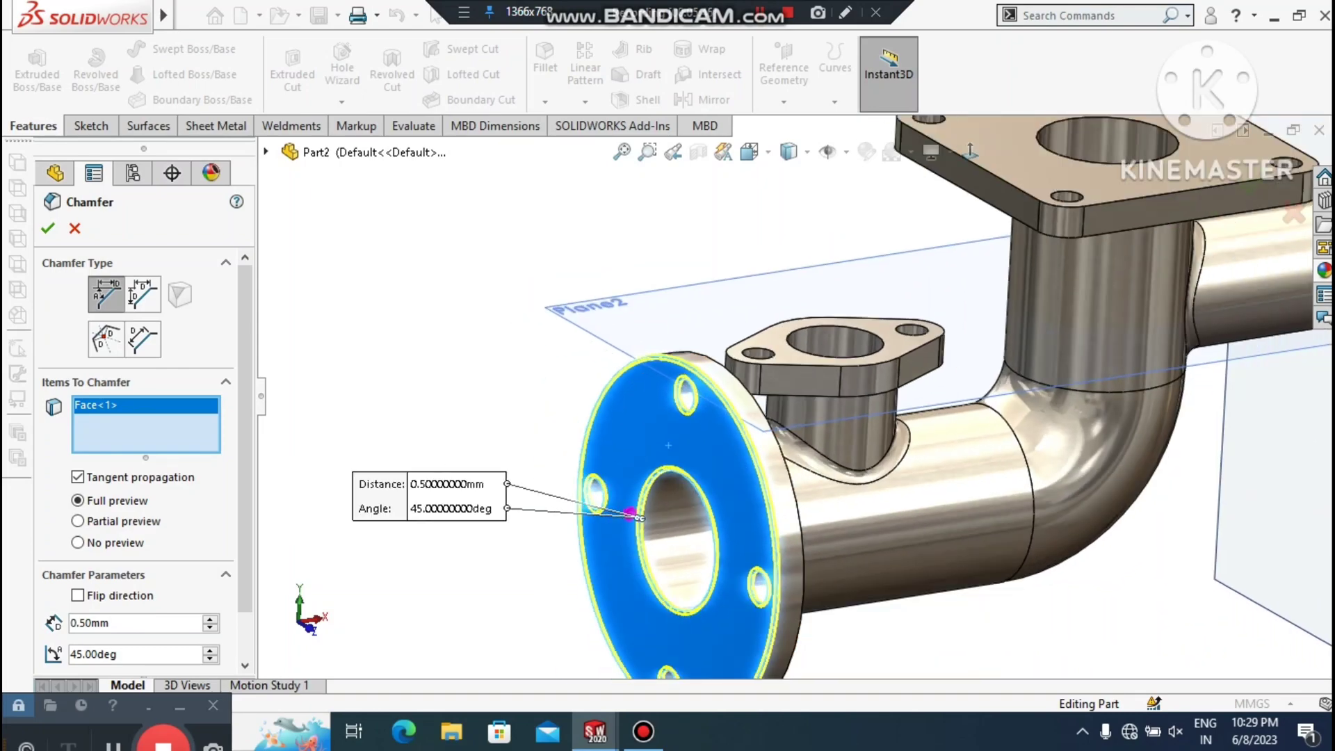
{"action": "middle_click_drag", "start_coordinate": [607, 519], "coordinate": [452, 504]}
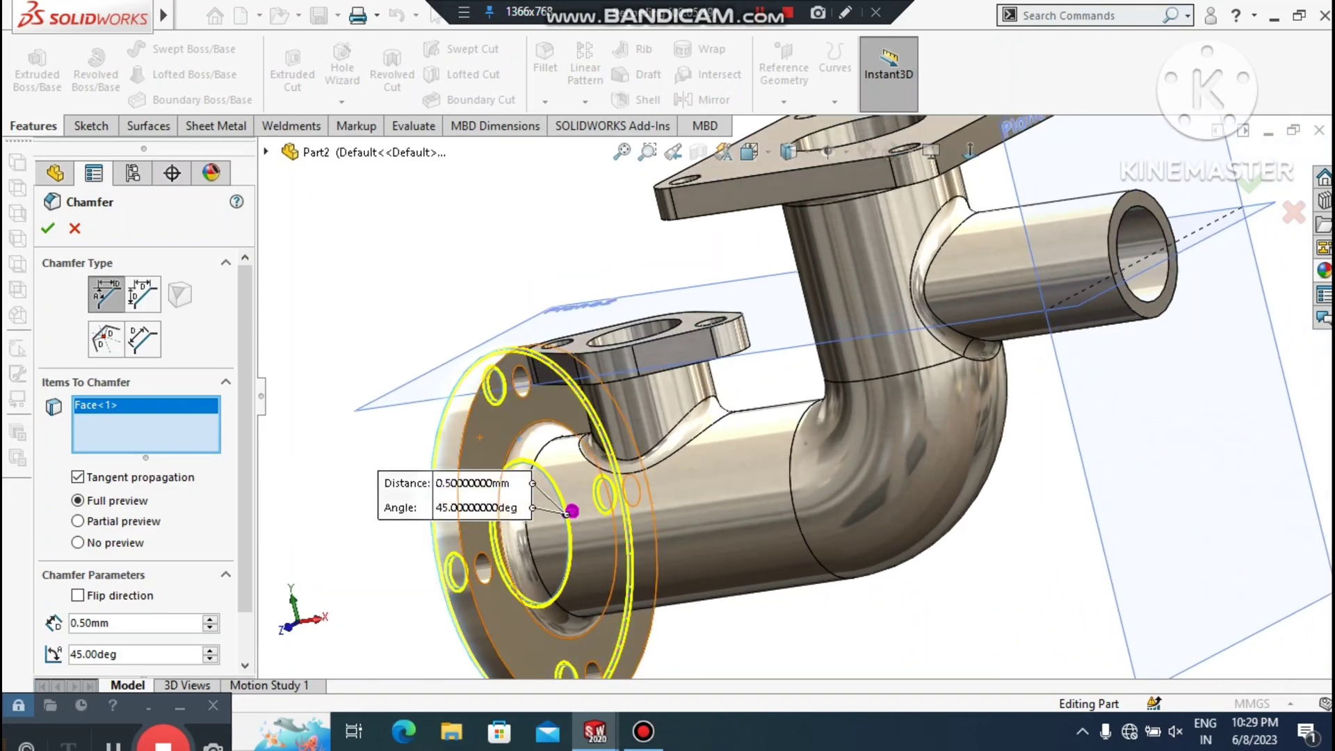
{"action": "left_click", "coordinate": [479, 506]}
{"action": "scroll", "coordinate": [480, 506], "scroll_direction": "up", "scroll_amount": 3}
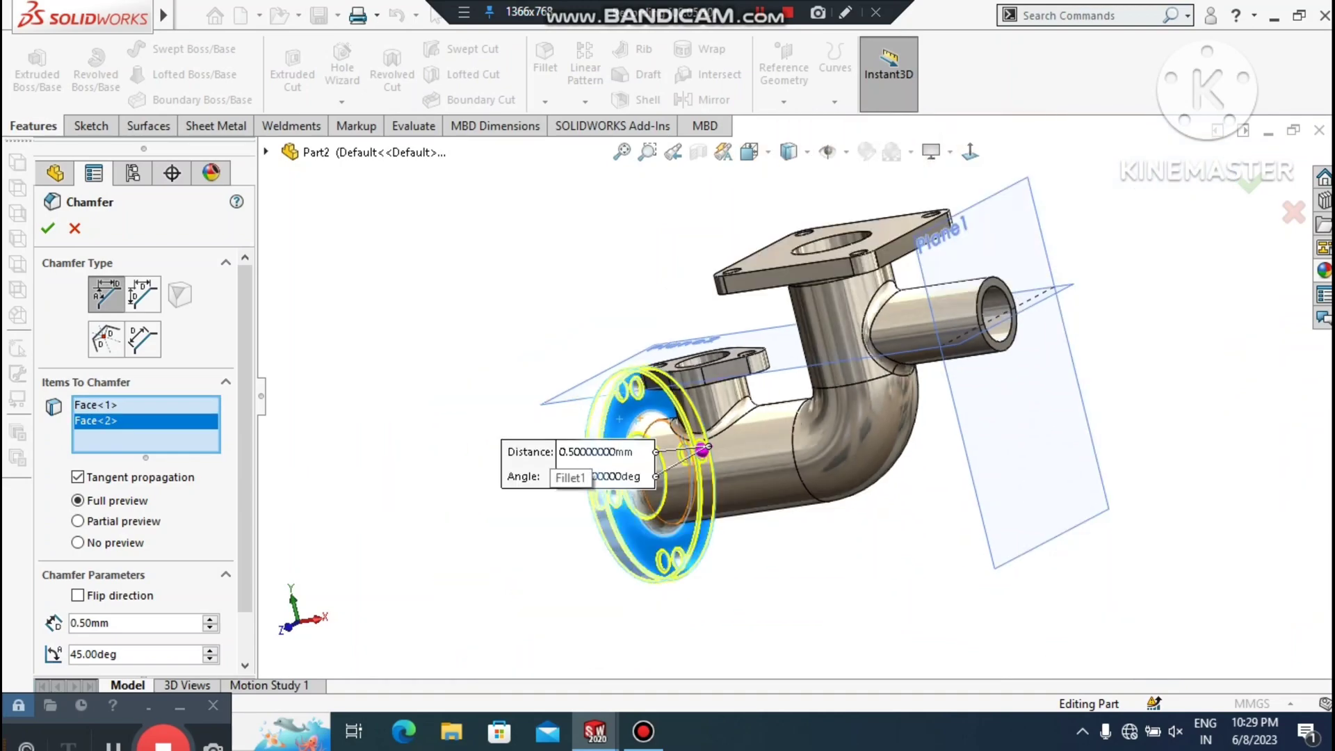
Add the upper and lower faces of the square flange to the 0.5 mm chamfer and apply it
{"action": "scroll", "coordinate": [879, 237], "scroll_direction": "down", "scroll_amount": 4}
{"action": "left_click", "coordinate": [879, 237]}
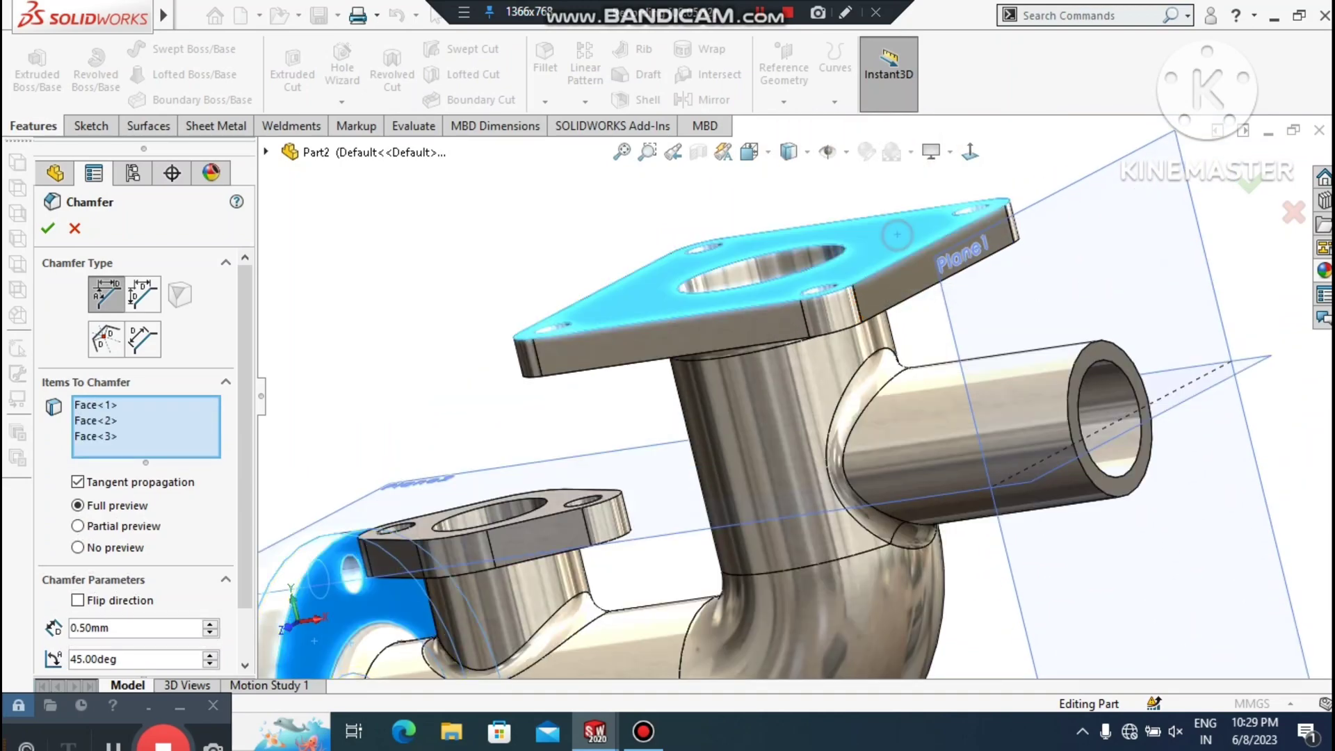
{"action": "middle_click_drag", "start_coordinate": [878, 239], "coordinate": [910, 156]}
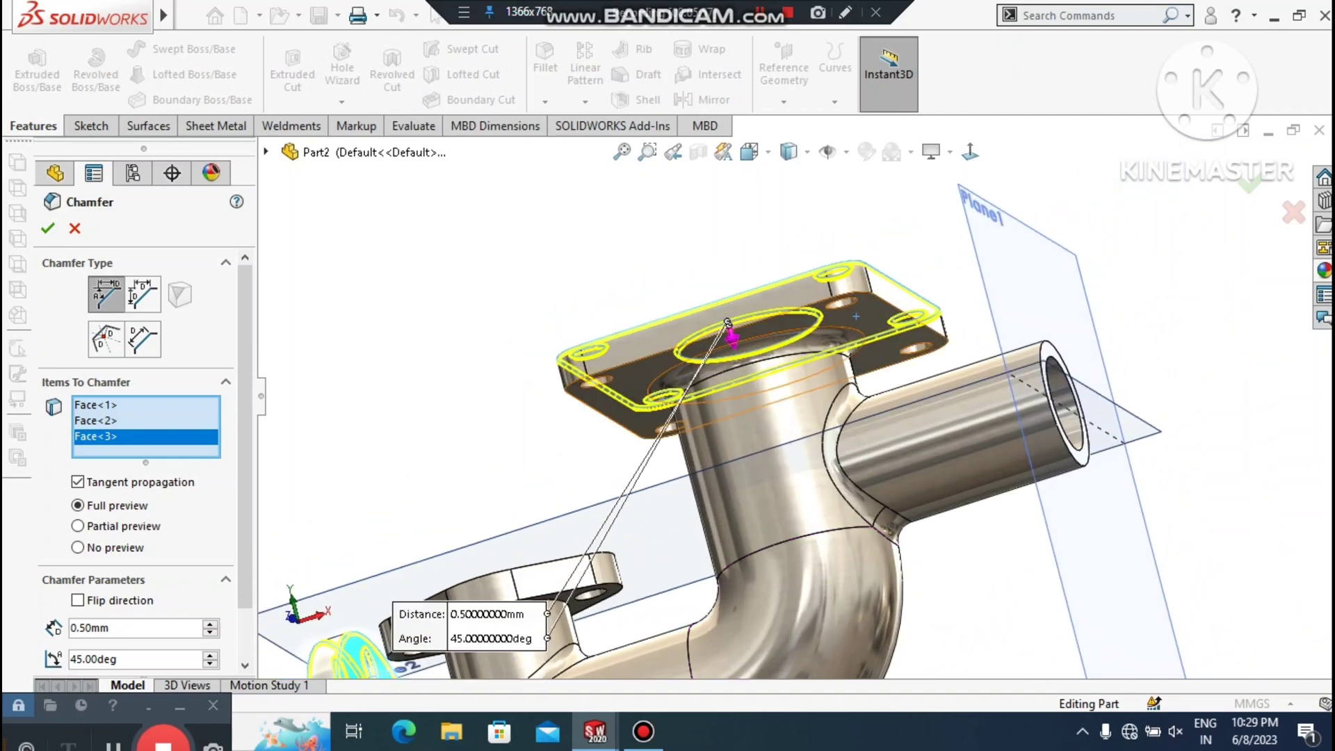
{"action": "left_click", "coordinate": [854, 291]}
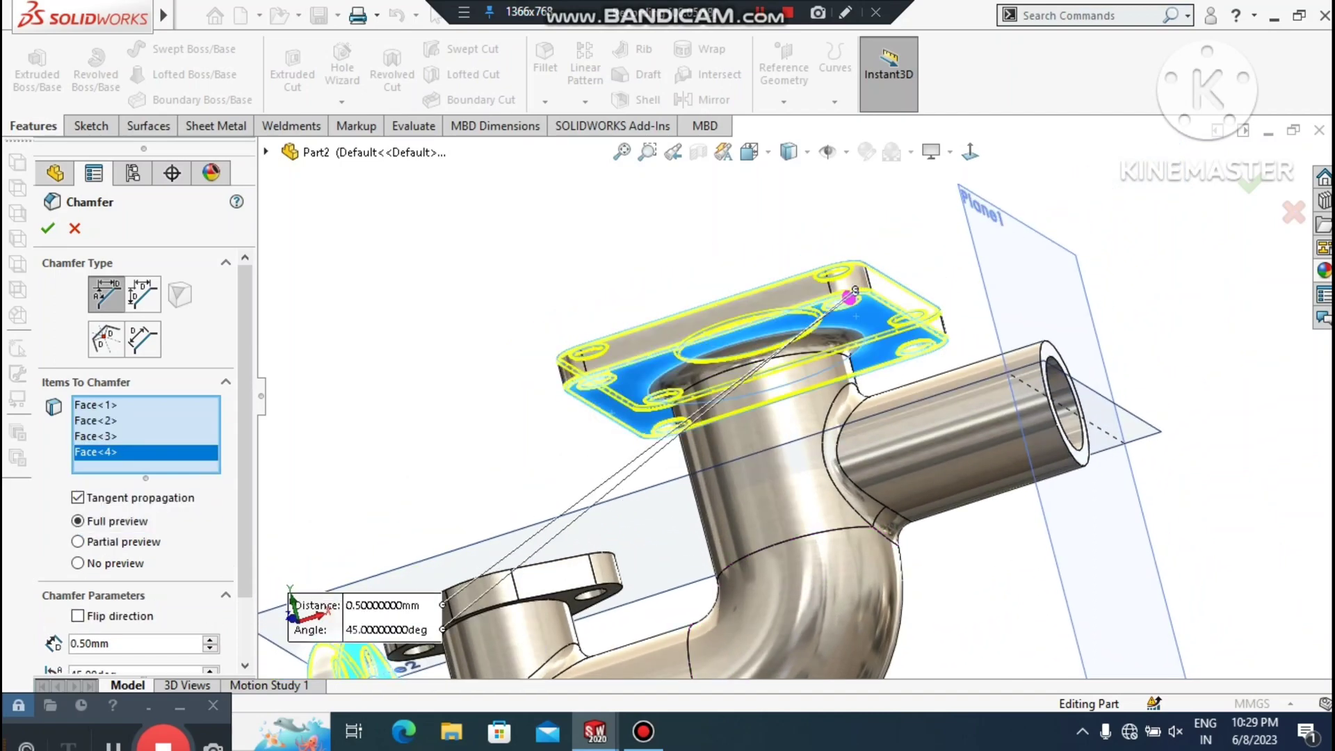
{"action": "left_click", "coordinate": [49, 228]}
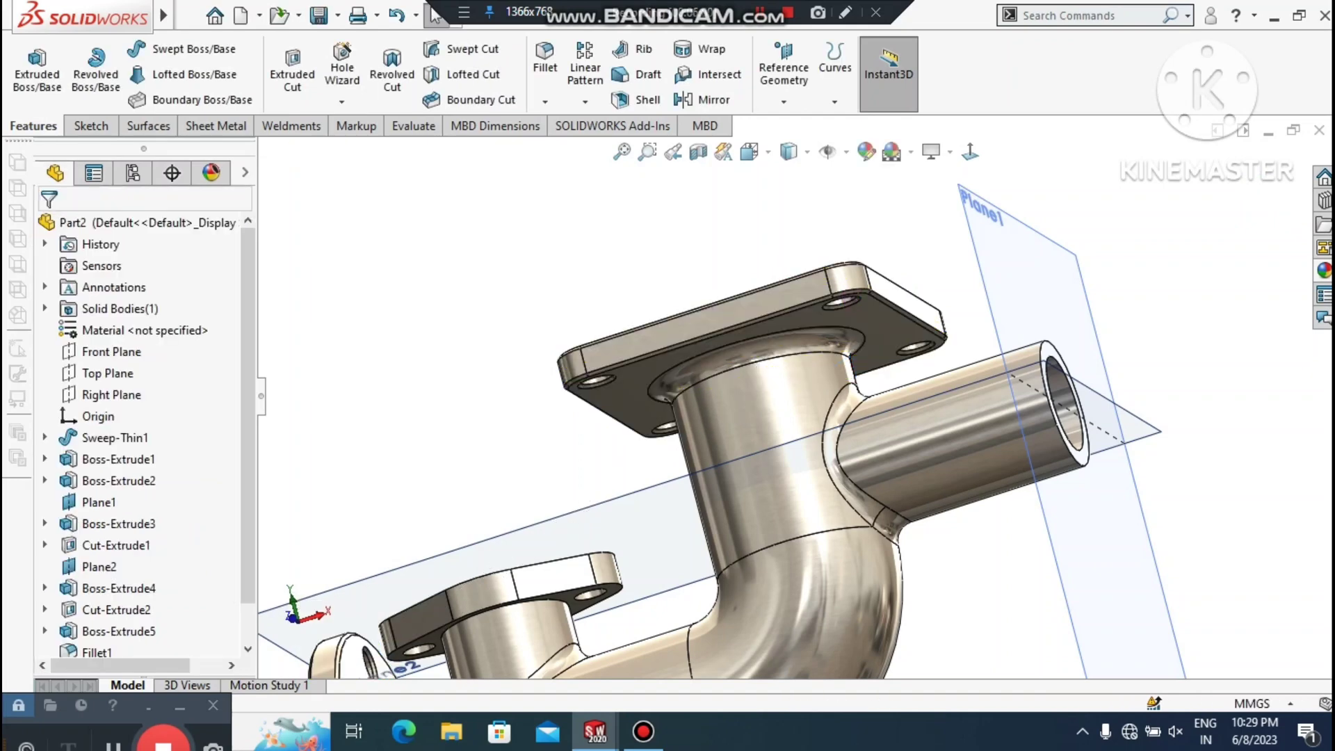
Change the model's display style to shaded without edges
{"action": "scroll", "coordinate": [795, 397], "scroll_direction": "up", "scroll_amount": 4}
{"action": "middle_click_drag", "start_coordinate": [795, 397], "coordinate": [892, 474]}
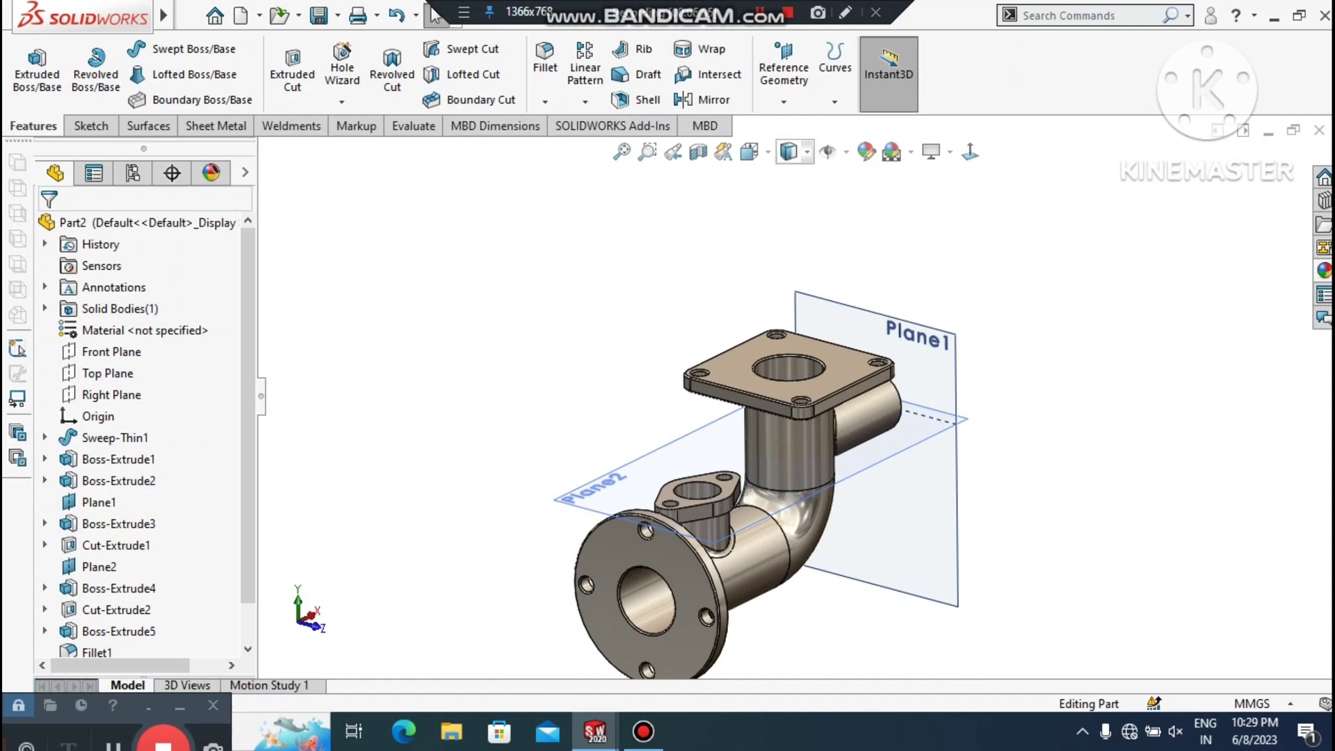
{"action": "left_click", "coordinate": [790, 151]}
{"action": "left_click", "coordinate": [791, 206]}
{"action": "scroll", "coordinate": [748, 567], "scroll_direction": "down", "scroll_amount": 2}
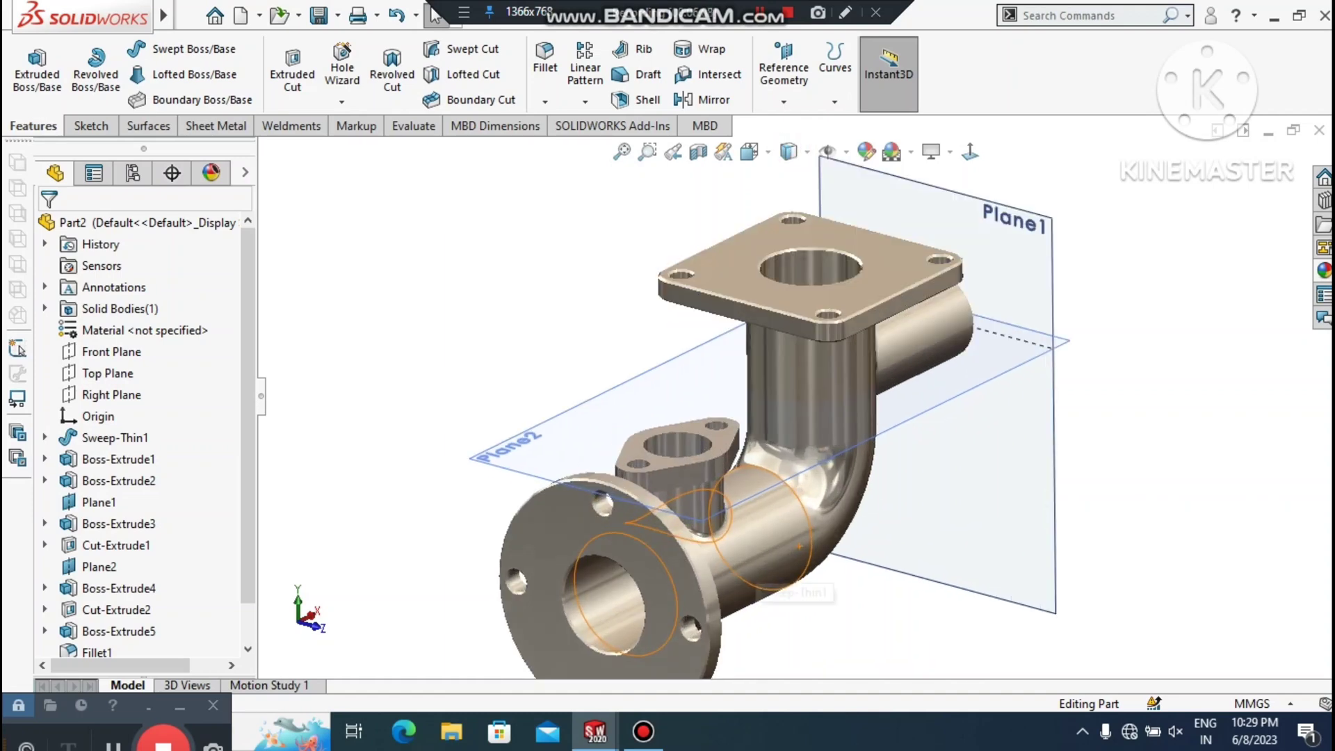
{"action": "scroll", "coordinate": [748, 567], "scroll_direction": "up", "scroll_amount": 1}
{"action": "scroll", "coordinate": [748, 567], "scroll_direction": "down", "scroll_amount": 1}
{"action": "scroll", "coordinate": [821, 570], "scroll_direction": "up", "scroll_amount": 1}
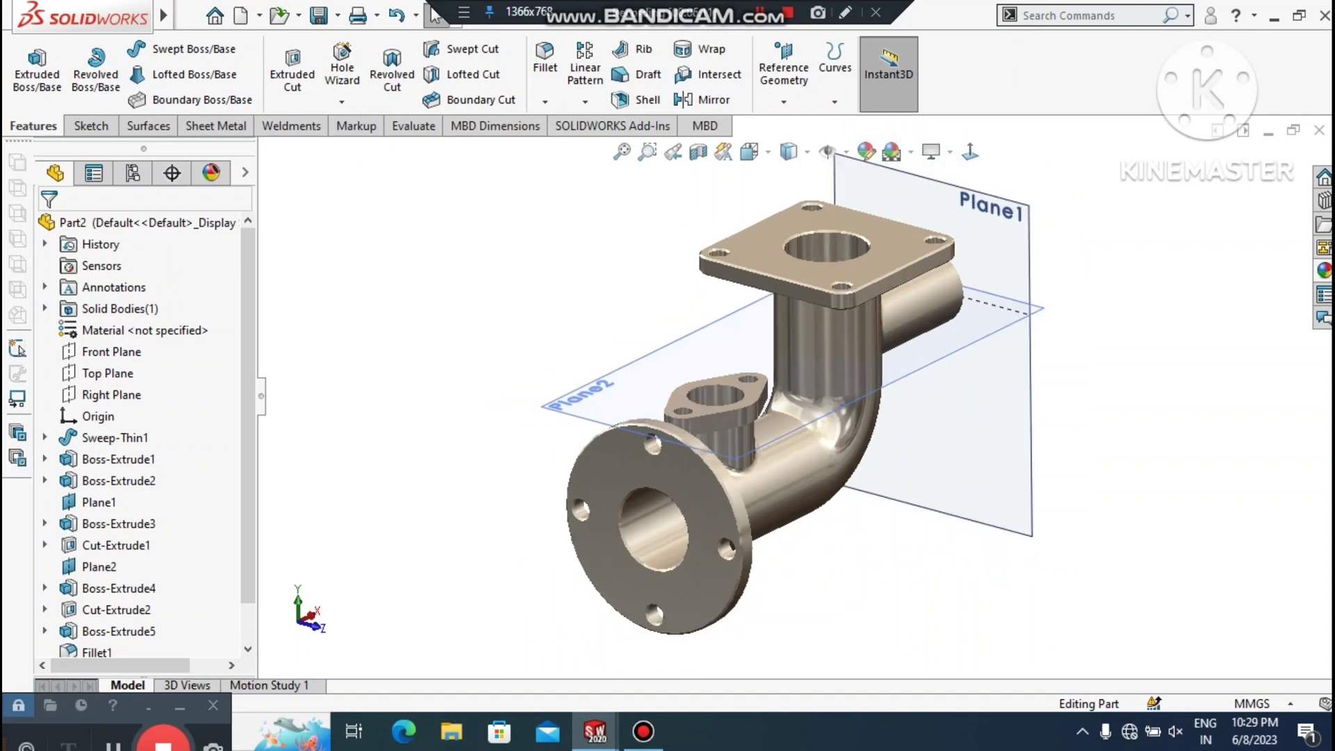
Hide all reference item types so the two construction planes are not displayed around the fitting
{"action": "mouse_move", "coordinate": [346, 14]}
{"action": "left_click", "coordinate": [261, 16]}
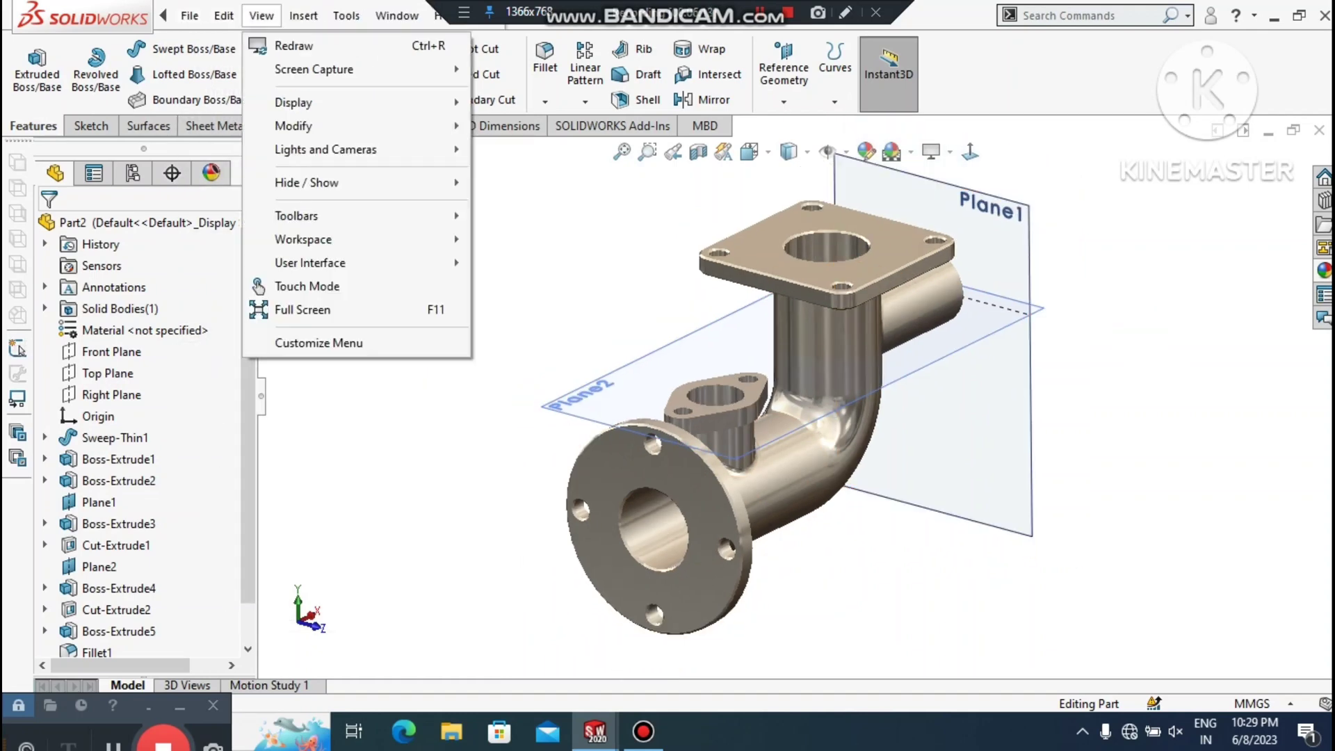
{"action": "mouse_move", "coordinate": [348, 182]}
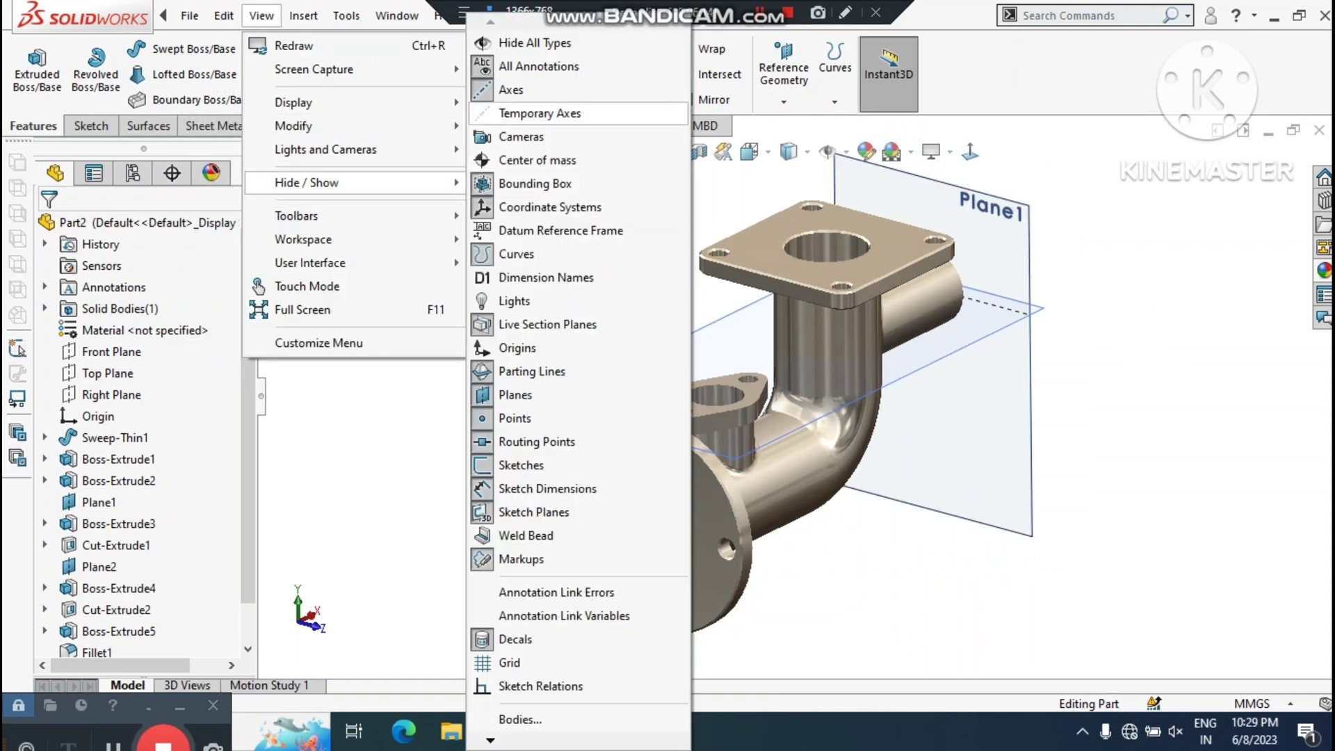
{"action": "left_click", "coordinate": [529, 42]}
{"action": "left_click", "coordinate": [1050, 408]}
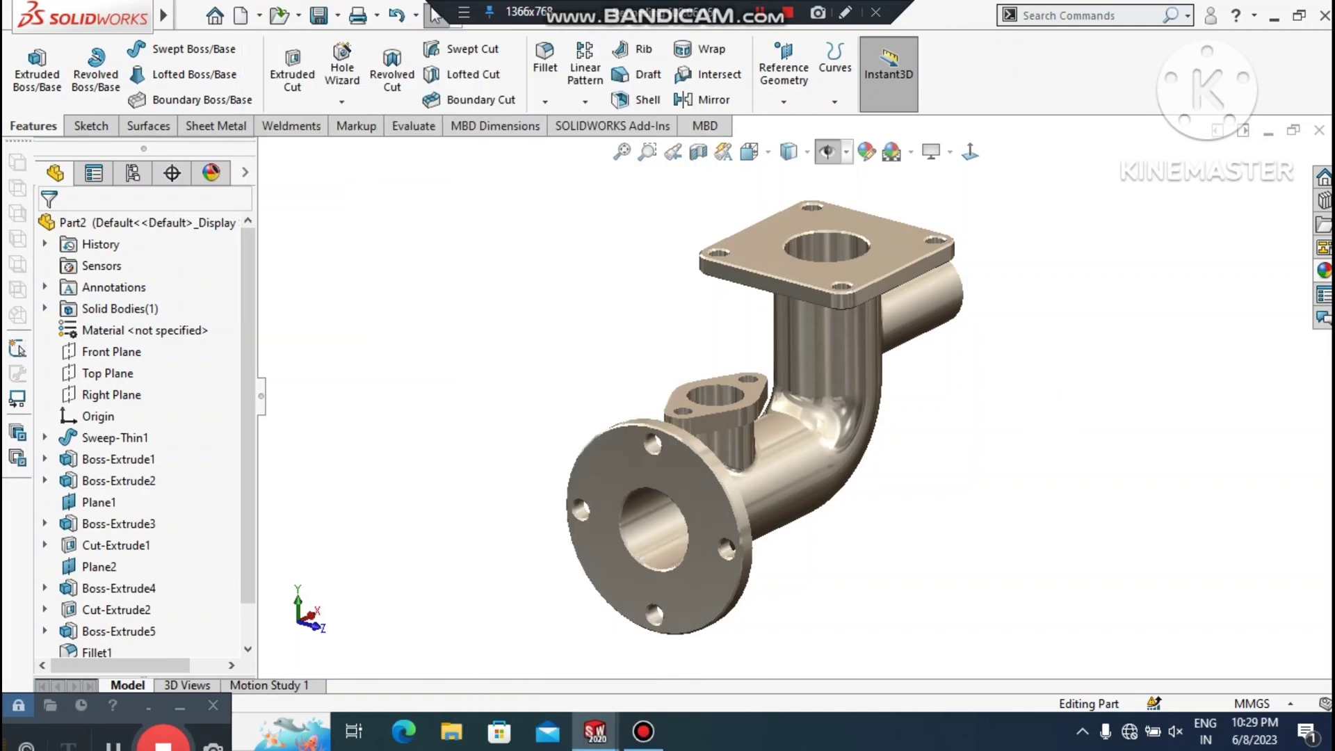
{"action": "mouse_move", "coordinate": [1049, 409]}
{"action": "middle_mouse_down"}
{"action": "mouse_move", "coordinate": [998, 439]}
{"action": "mouse_move", "coordinate": [1026, 411]}
{"action": "middle_mouse_up"}
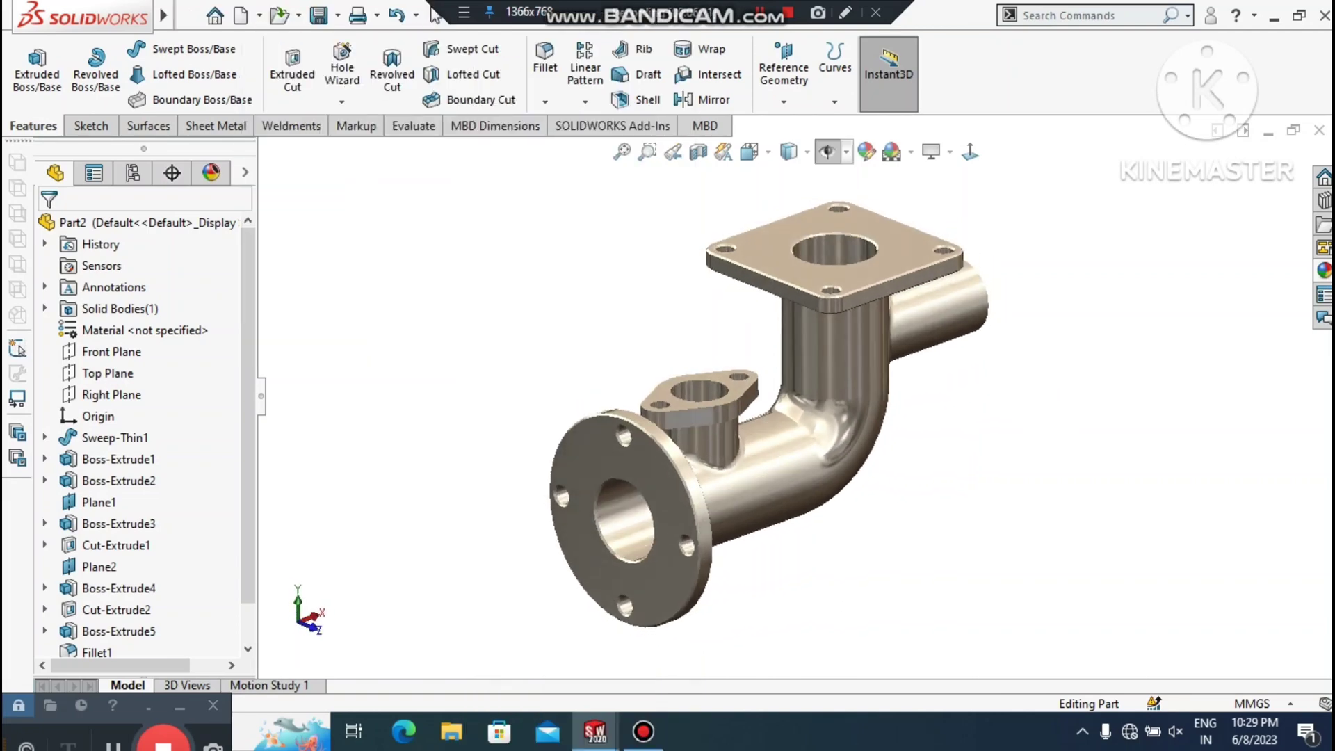